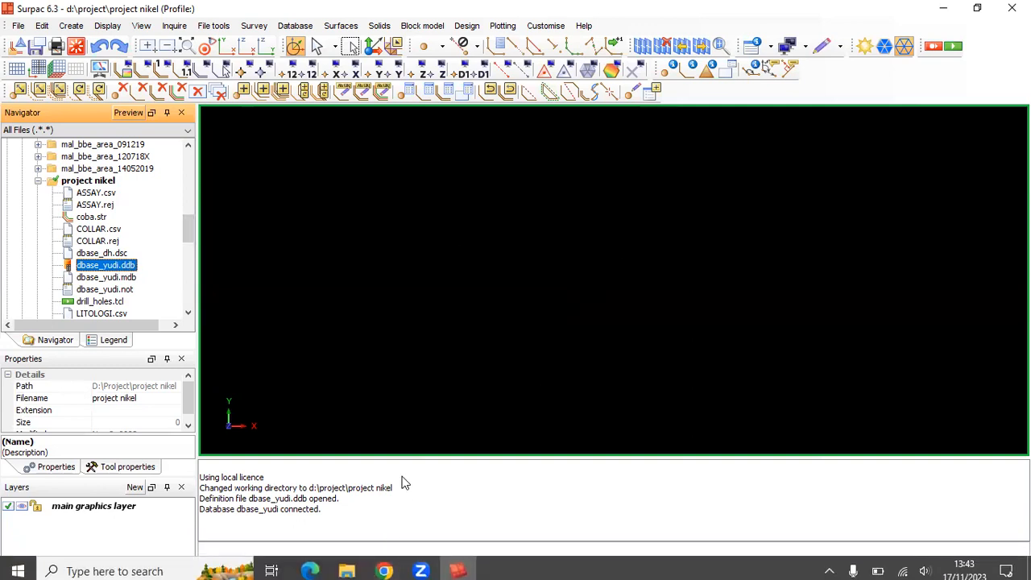
Run the drill_holes.tcl macro in the graphics area to display the database's drillholes
{"action": "left_click", "coordinate": [391, 570]}
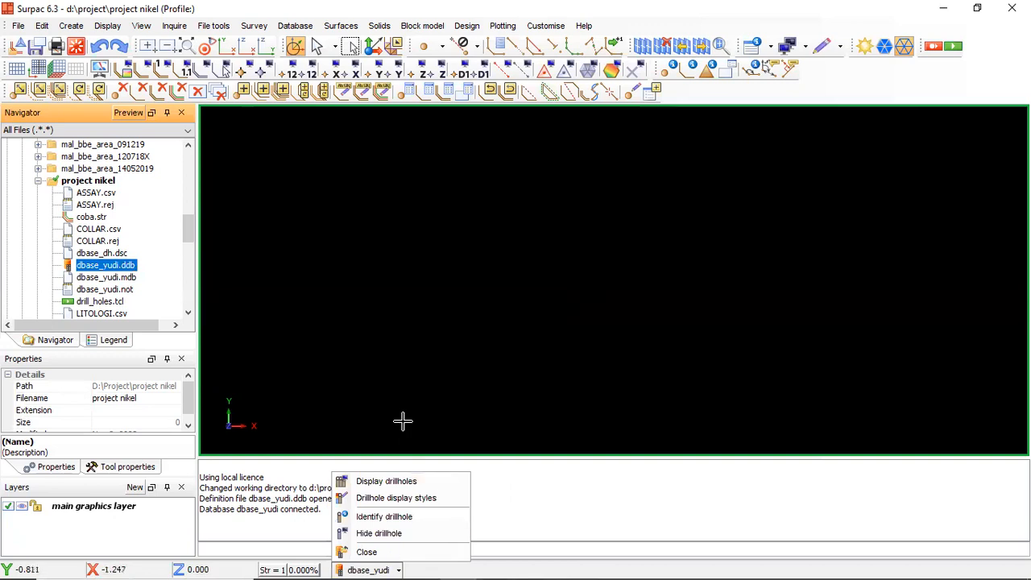
{"action": "left_click", "coordinate": [293, 259]}
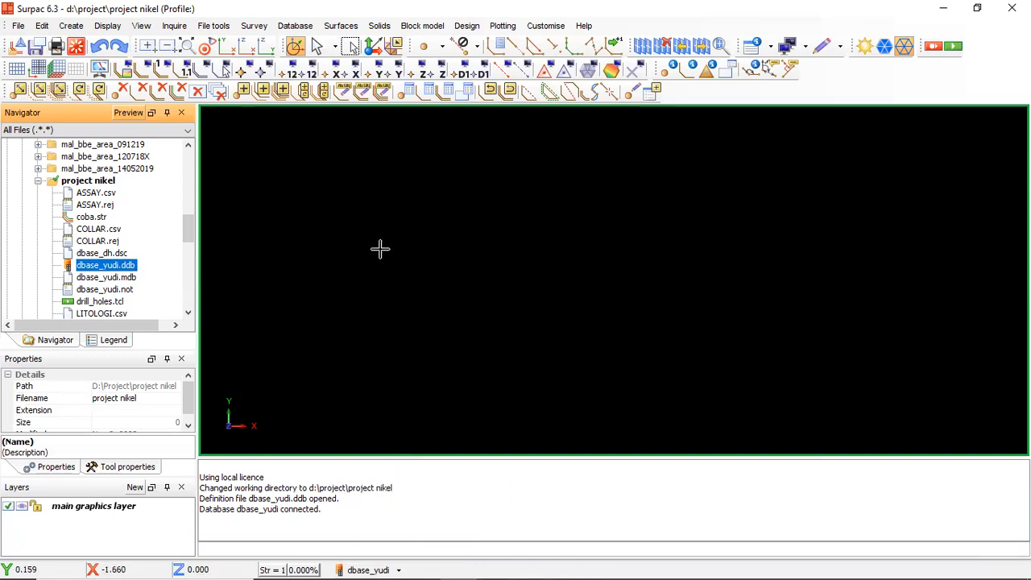
{"action": "mouse_move", "coordinate": [95, 304]}
{"action": "left_mouse_down"}
{"action": "mouse_move", "coordinate": [235, 308]}
{"action": "mouse_move", "coordinate": [569, 279]}
{"action": "left_mouse_up"}
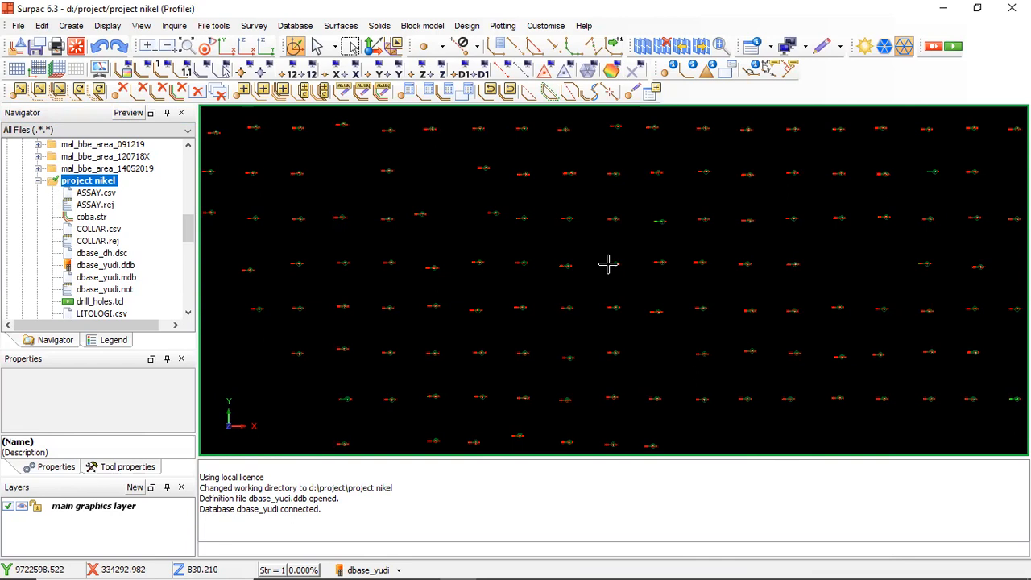
Examine the displayed drillholes in 3D, including the lithology cylinders, depth labels and assay values of an individual hole
{"action": "left_click_drag", "start_coordinate": [562, 293], "coordinate": [559, 267]}
{"action": "scroll", "coordinate": [525, 265], "scroll_direction": "up", "scroll_amount": 10}
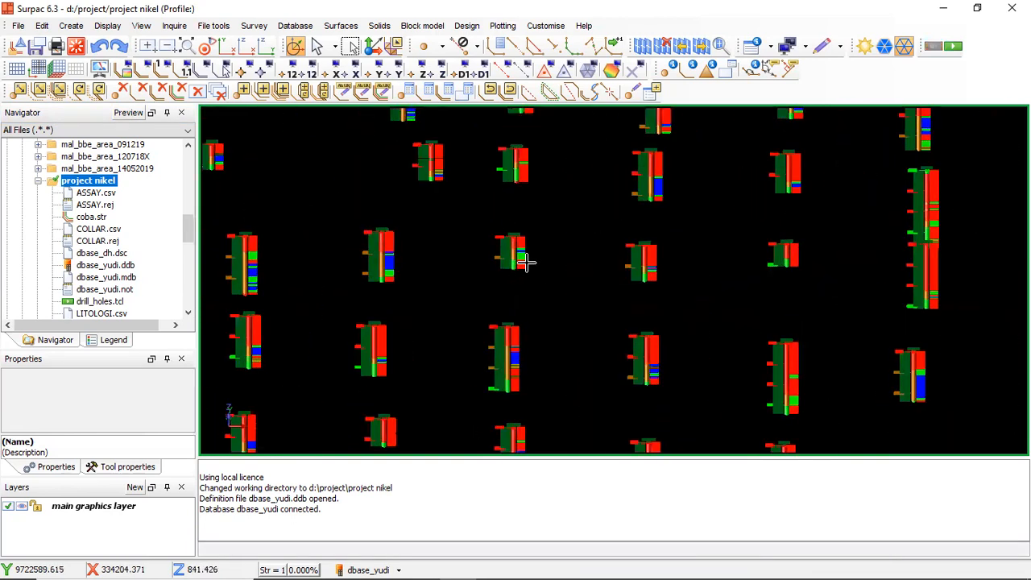
{"action": "scroll", "coordinate": [526, 260], "scroll_direction": "up", "scroll_amount": 3}
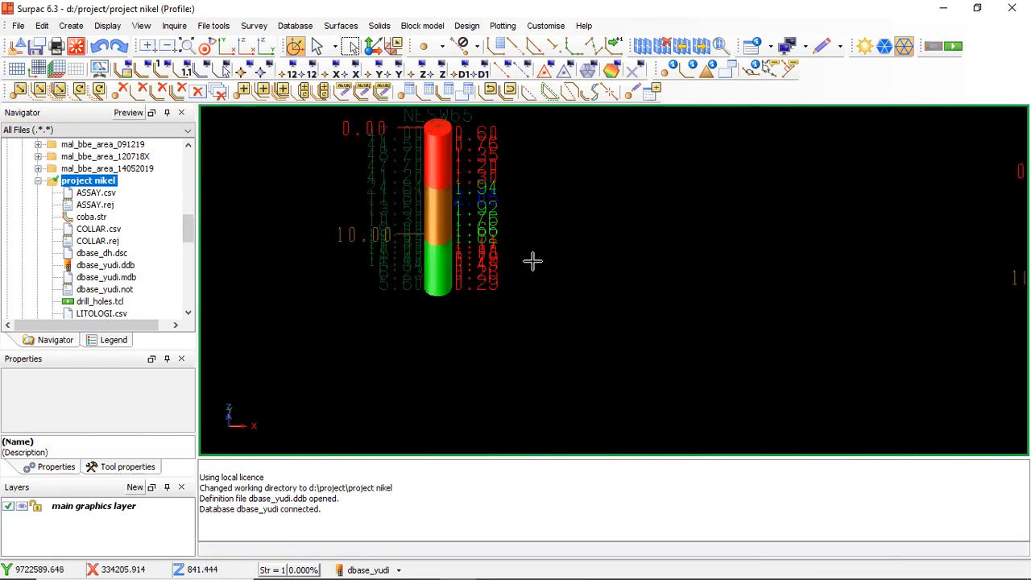
{"action": "scroll", "coordinate": [534, 263], "scroll_direction": "down", "scroll_amount": 3}
{"action": "scroll", "coordinate": [589, 272], "scroll_direction": "down", "scroll_amount": 10}
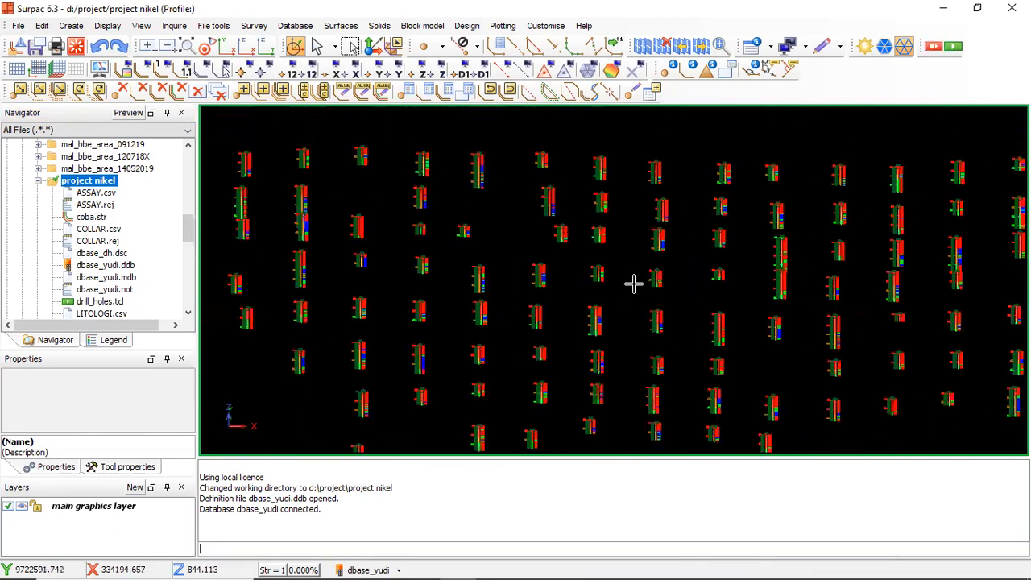
{"action": "scroll", "coordinate": [632, 284], "scroll_direction": "up", "scroll_amount": 3}
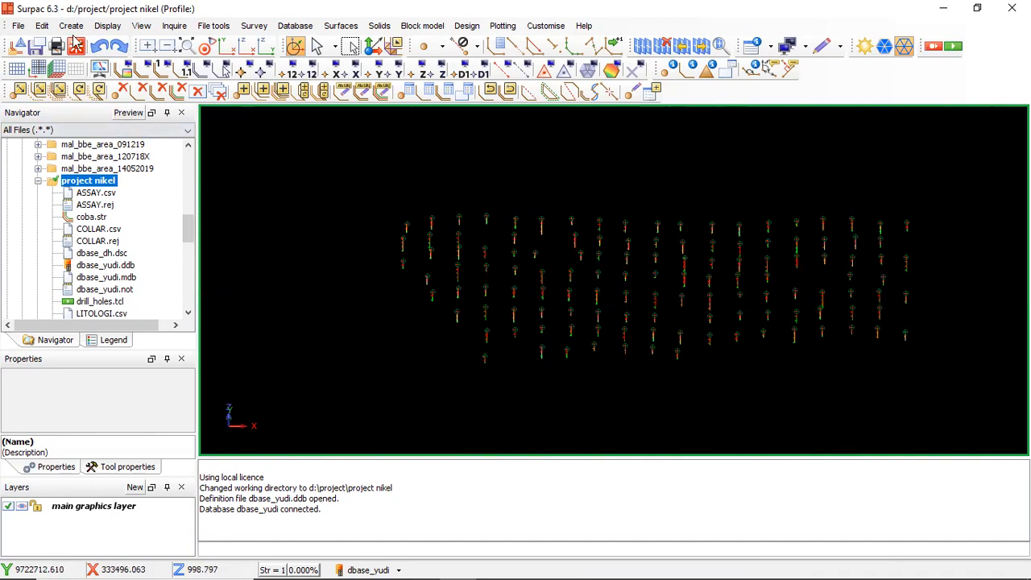
Return to plan view and load the topo_fix.dtm surface over the drillholes
{"action": "scroll", "coordinate": [81, 238], "scroll_direction": "down", "scroll_amount": 3}
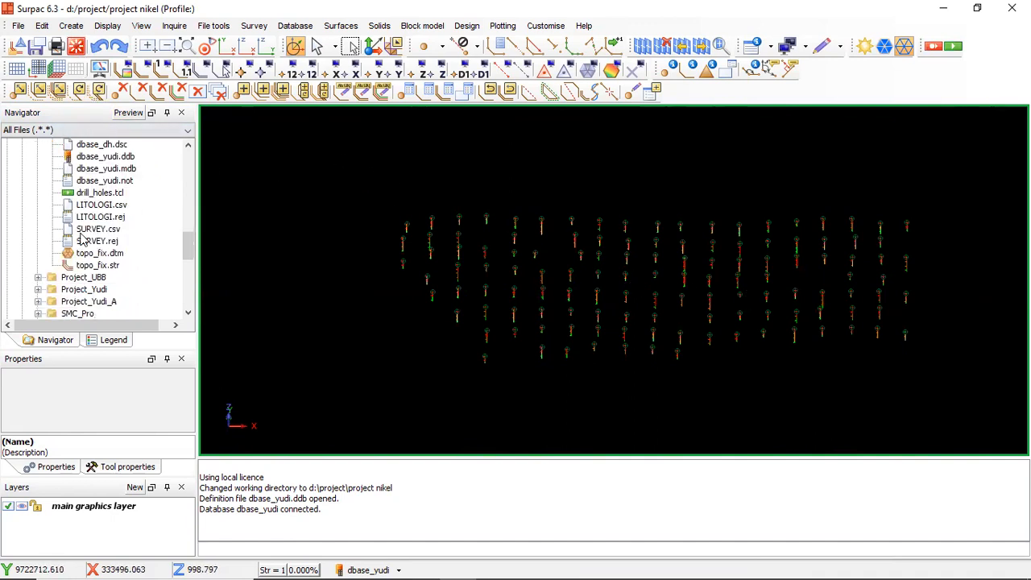
{"action": "scroll", "coordinate": [81, 238], "scroll_direction": "down", "scroll_amount": 1}
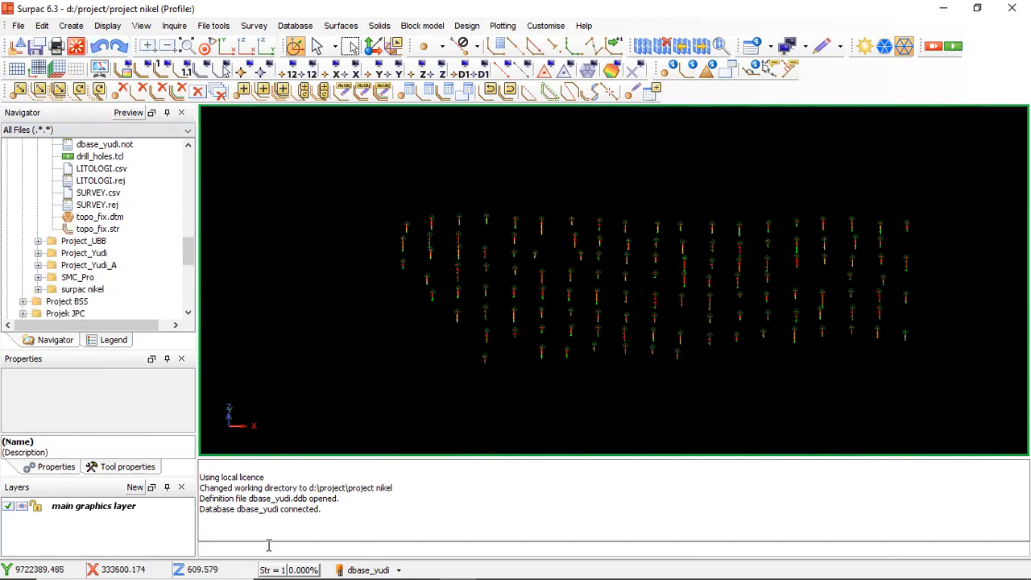
{"action": "key", "text": "Return"}
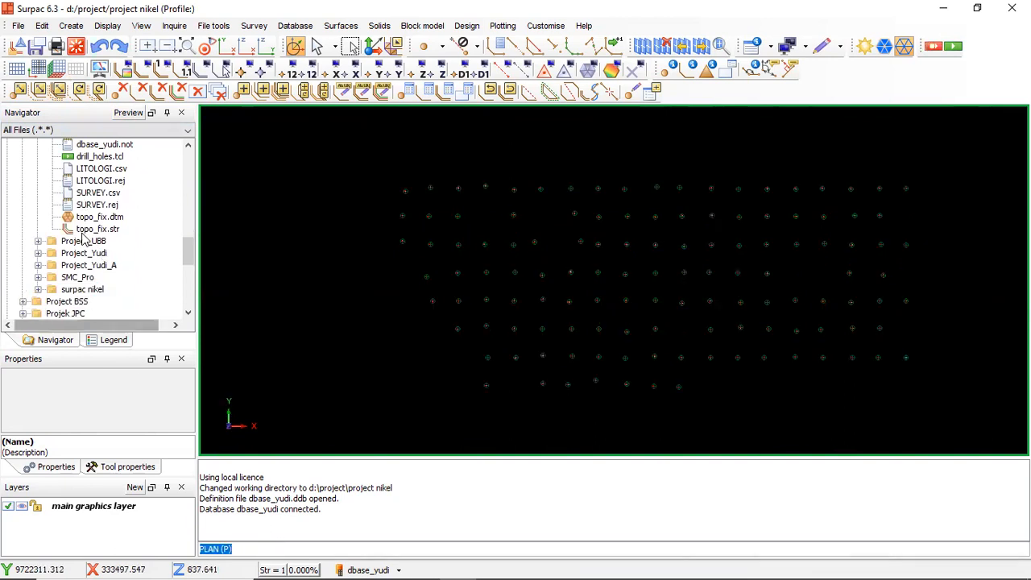
{"action": "left_click", "coordinate": [104, 220]}
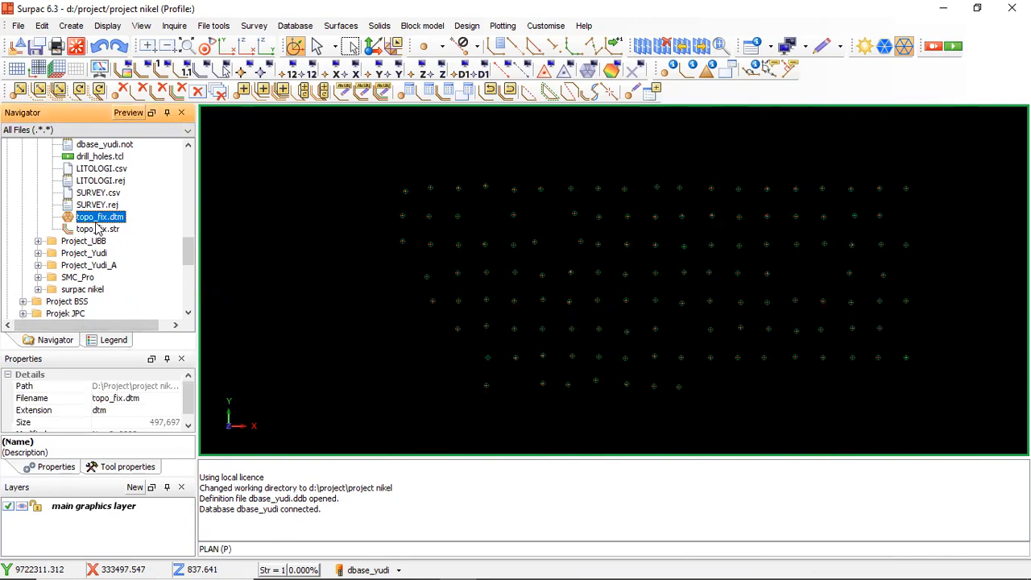
{"action": "mouse_move", "coordinate": [98, 223]}
{"action": "left_mouse_down"}
{"action": "mouse_move", "coordinate": [527, 231]}
{"action": "mouse_move", "coordinate": [523, 221]}
{"action": "left_mouse_up"}
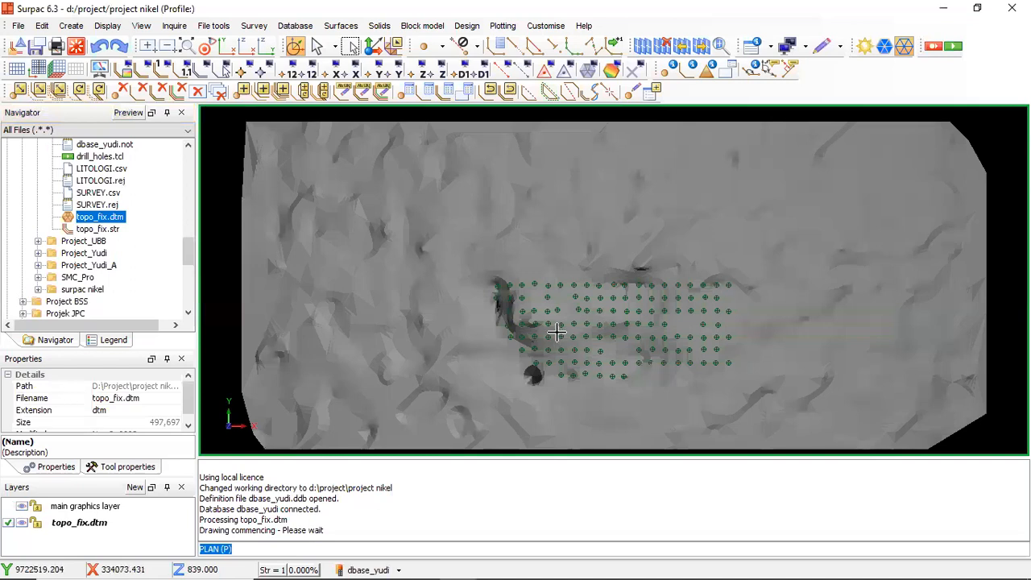
Define a section with Section Objects enabled and graphically cut it north to south through a central column of drillholes
{"action": "scroll", "coordinate": [570, 316], "scroll_direction": "up", "scroll_amount": 1}
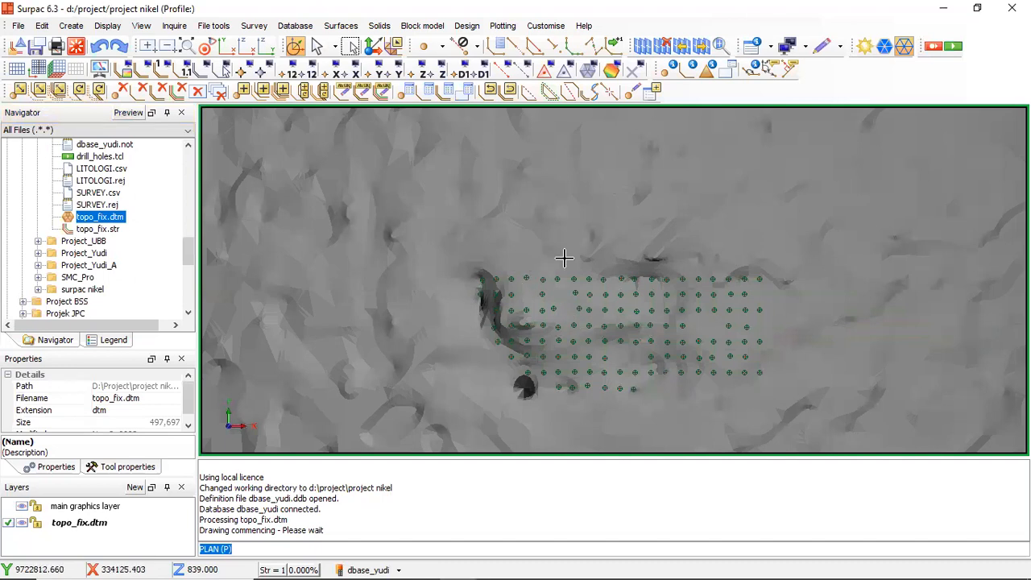
{"action": "scroll", "coordinate": [583, 320], "scroll_direction": "up", "scroll_amount": 1}
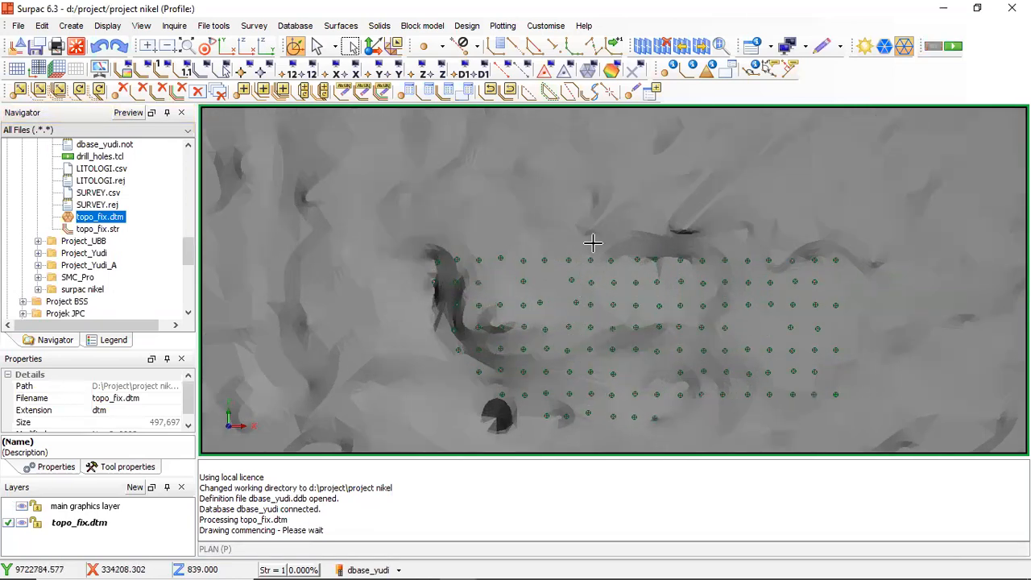
{"action": "scroll", "coordinate": [633, 336], "scroll_direction": "down", "scroll_amount": 2}
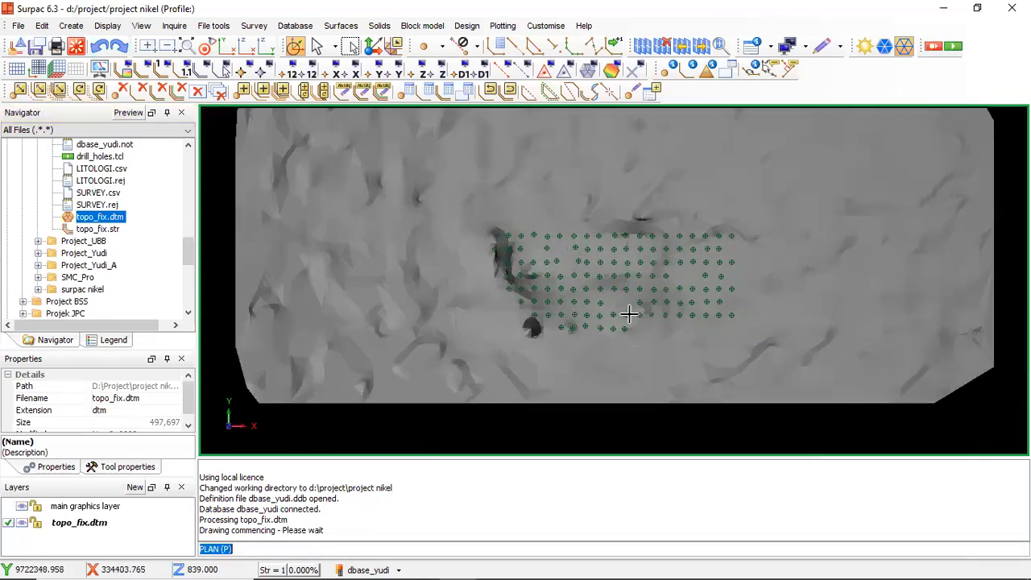
{"action": "scroll", "coordinate": [628, 233], "scroll_direction": "up", "scroll_amount": 2}
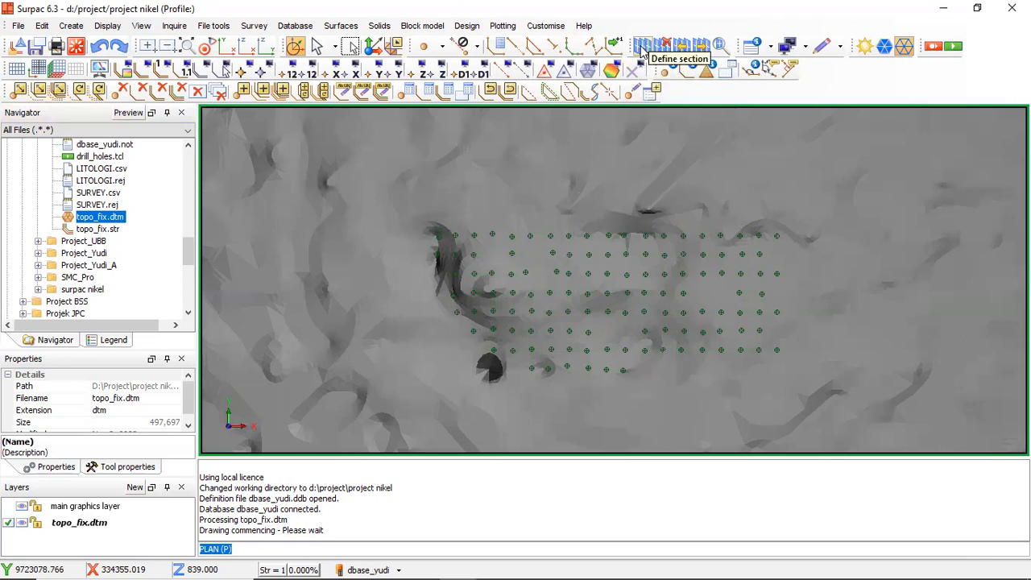
{"action": "left_click", "coordinate": [642, 47]}
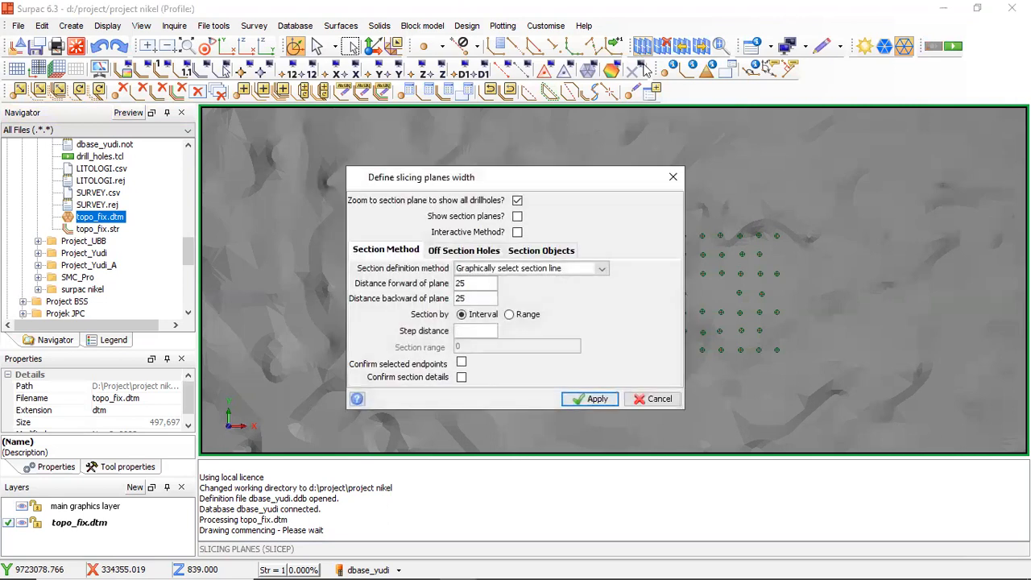
{"action": "left_click", "coordinate": [574, 250]}
{"action": "left_click", "coordinate": [419, 269]}
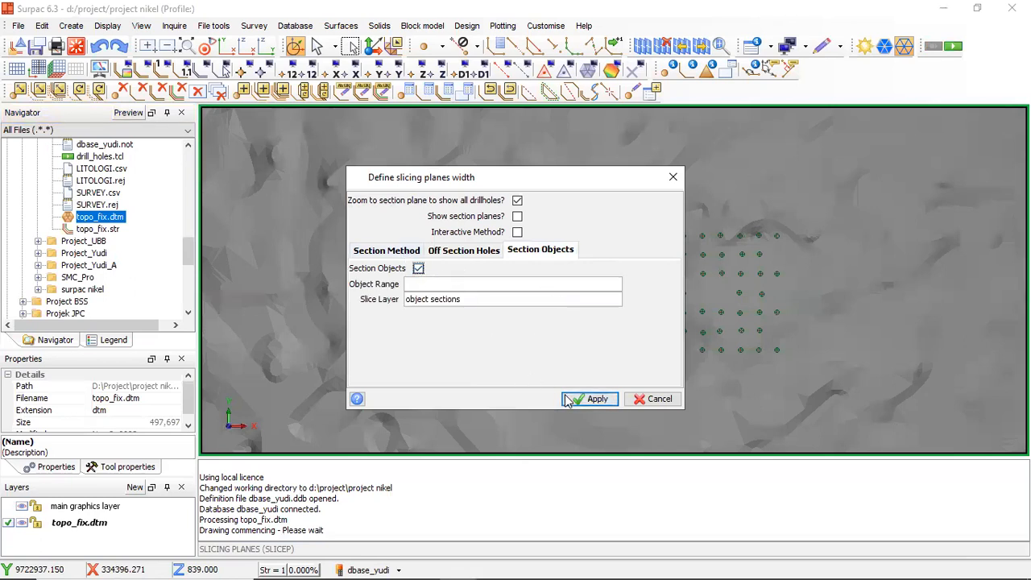
{"action": "left_click", "coordinate": [591, 398]}
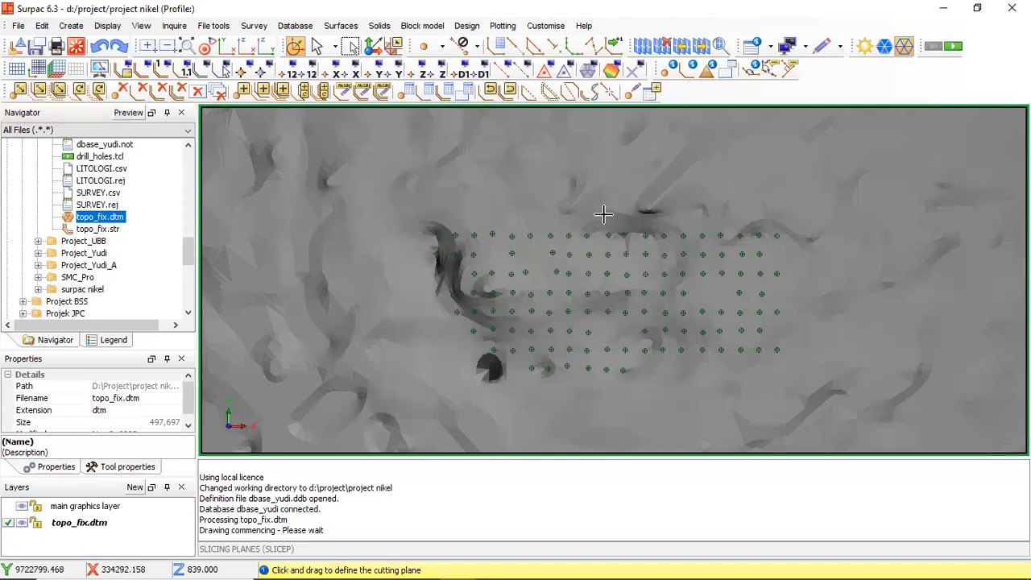
{"action": "left_click_drag", "start_coordinate": [607, 214], "coordinate": [605, 389]}
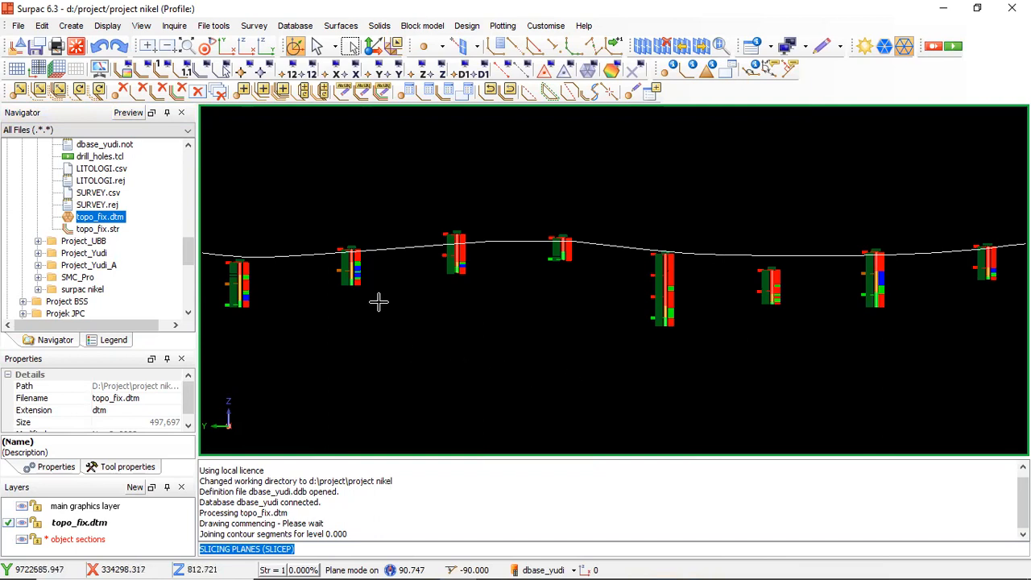
Reset the graphics without saving the section, and reload the drillholes with drill_holes.tcl and the topo_fix.dtm surface
{"action": "scroll", "coordinate": [325, 272], "scroll_direction": "up", "scroll_amount": 1}
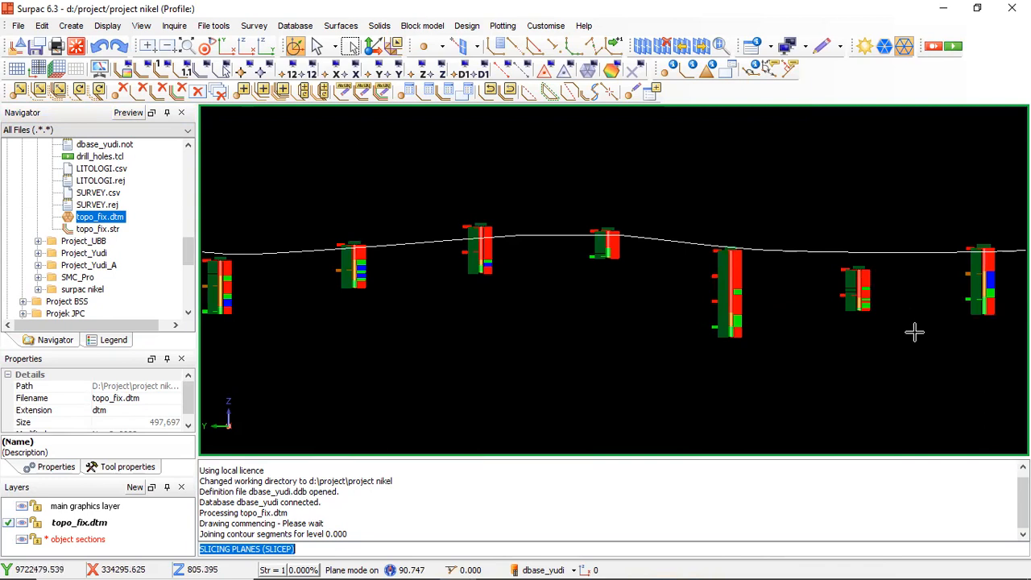
{"action": "left_click", "coordinate": [100, 69]}
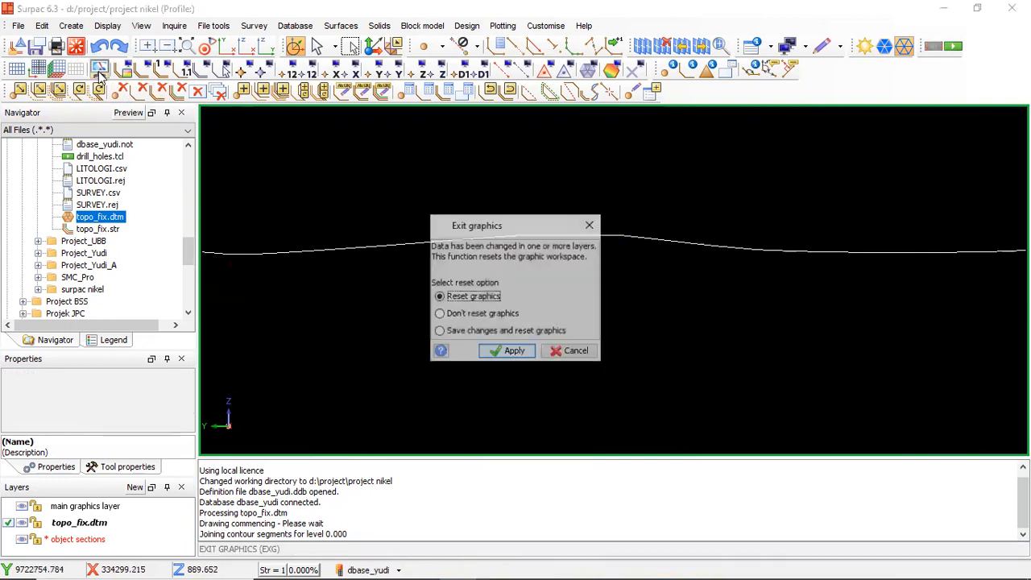
{"action": "left_click", "coordinate": [516, 350]}
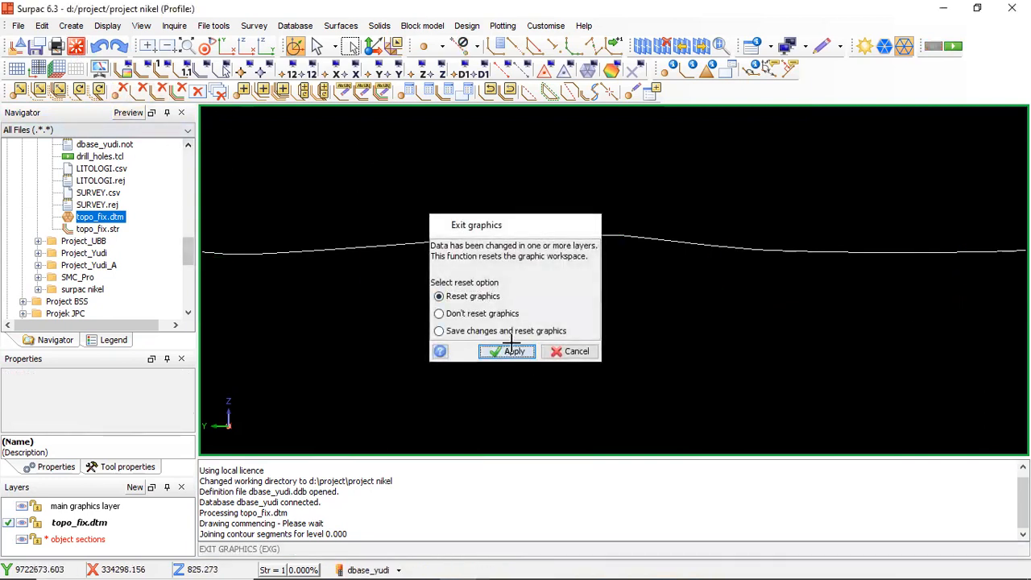
{"action": "double_click", "coordinate": [100, 156]}
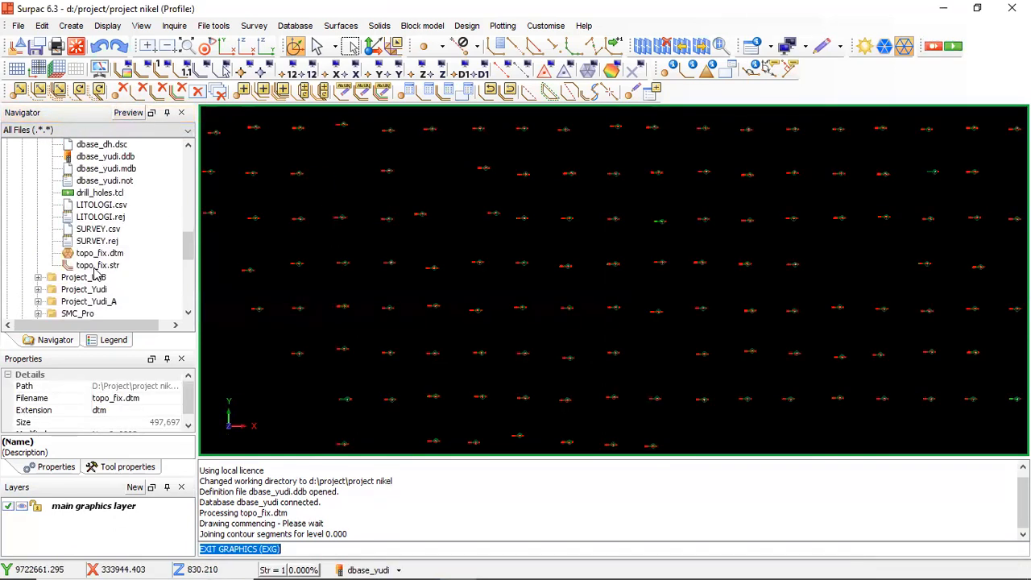
{"action": "left_click_drag", "start_coordinate": [100, 217], "coordinate": [470, 223]}
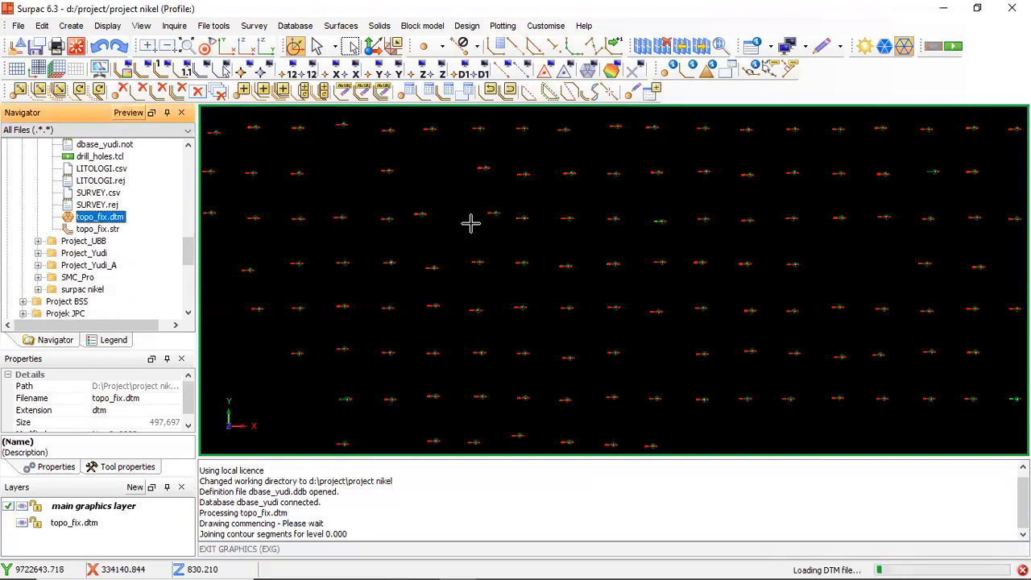
Cut another north-south section, with Section Objects enabled, through a drillhole column farther west than the previous section
{"action": "scroll", "coordinate": [620, 377], "scroll_direction": "up", "scroll_amount": 1}
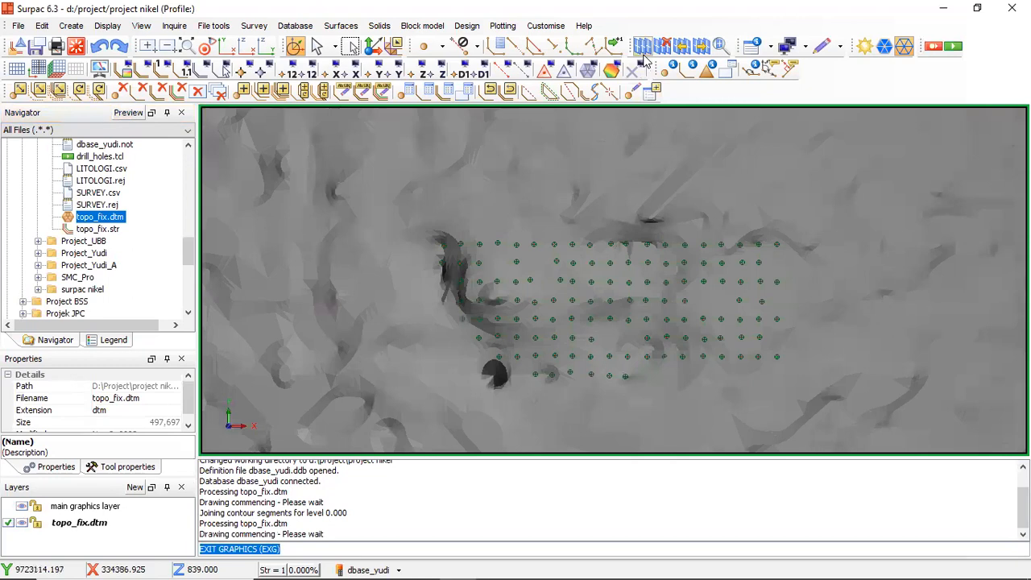
{"action": "left_click", "coordinate": [644, 48]}
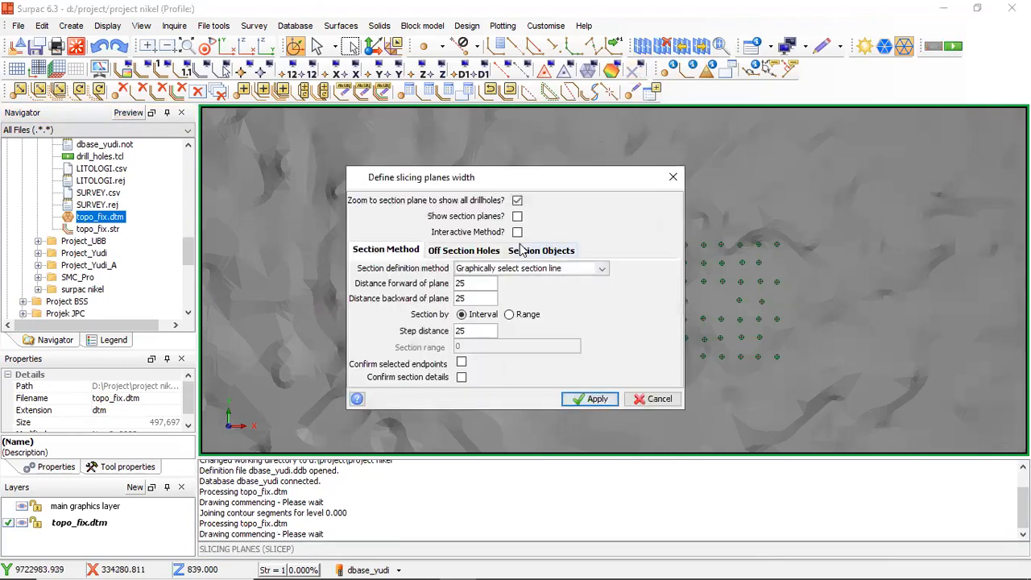
{"action": "left_click", "coordinate": [535, 250]}
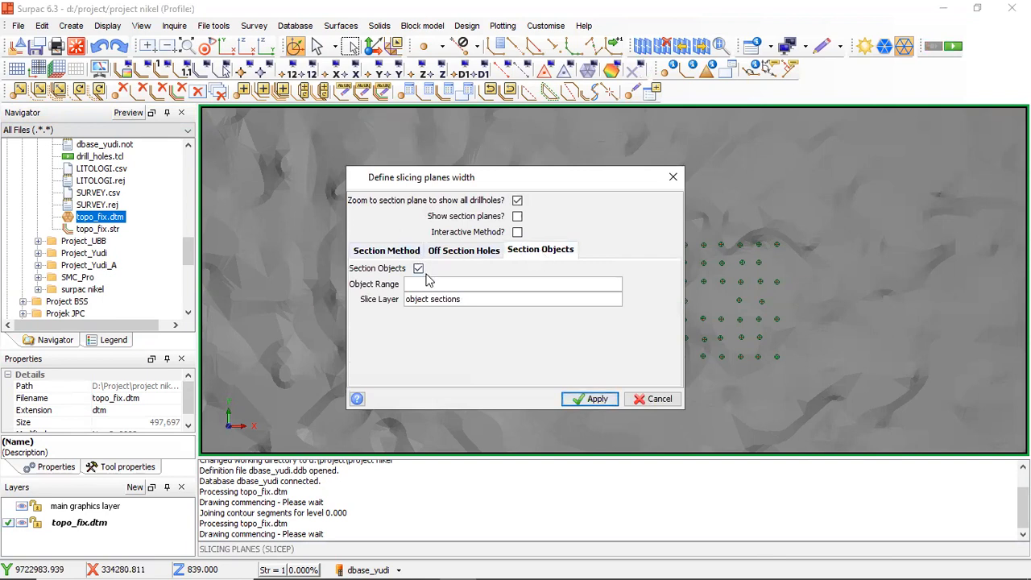
{"action": "left_click", "coordinate": [577, 398]}
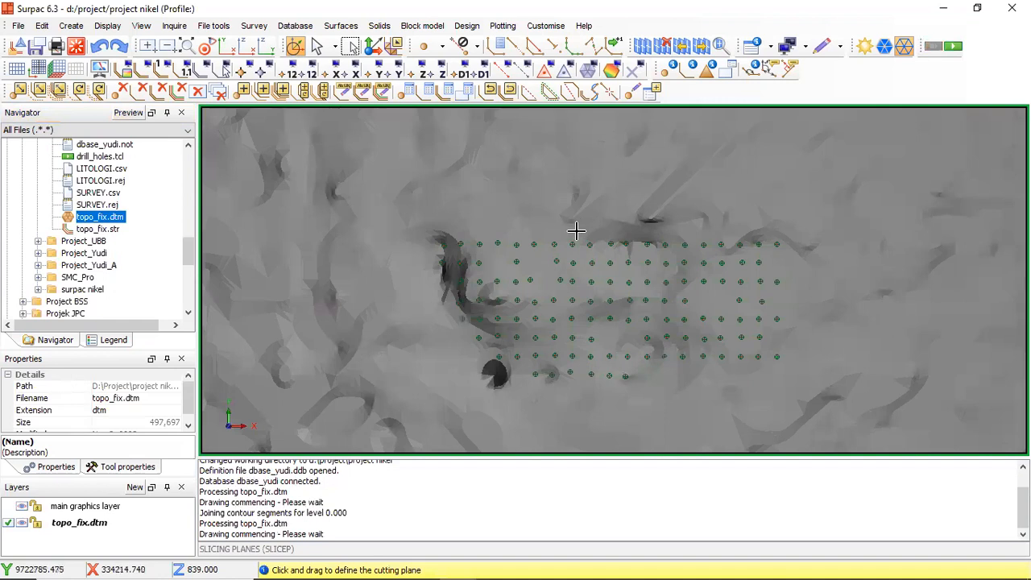
{"action": "left_click_drag", "start_coordinate": [572, 233], "coordinate": [570, 392]}
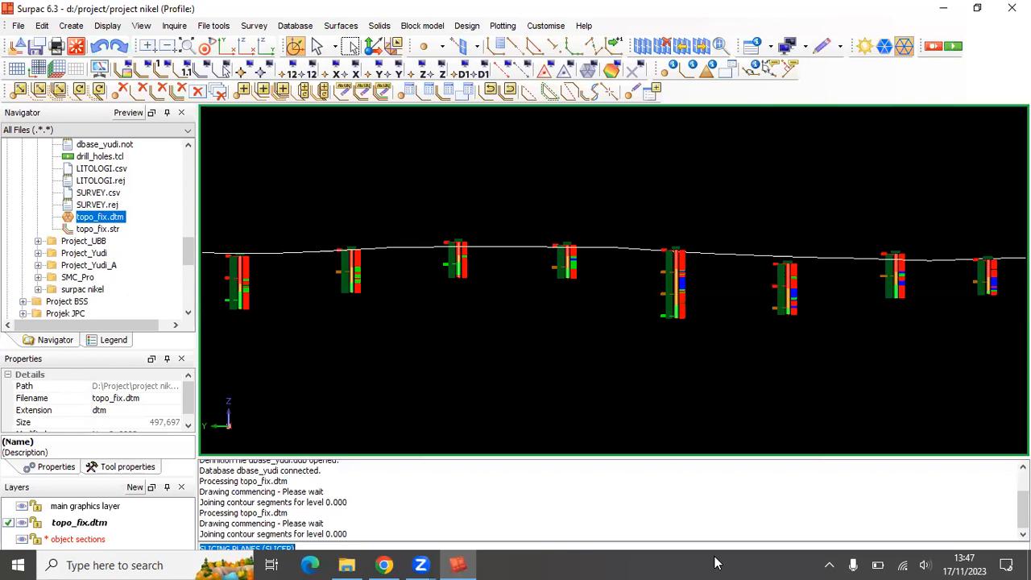
Reset the graphics workspace without saving the section changes
{"action": "type", "text": "==="}
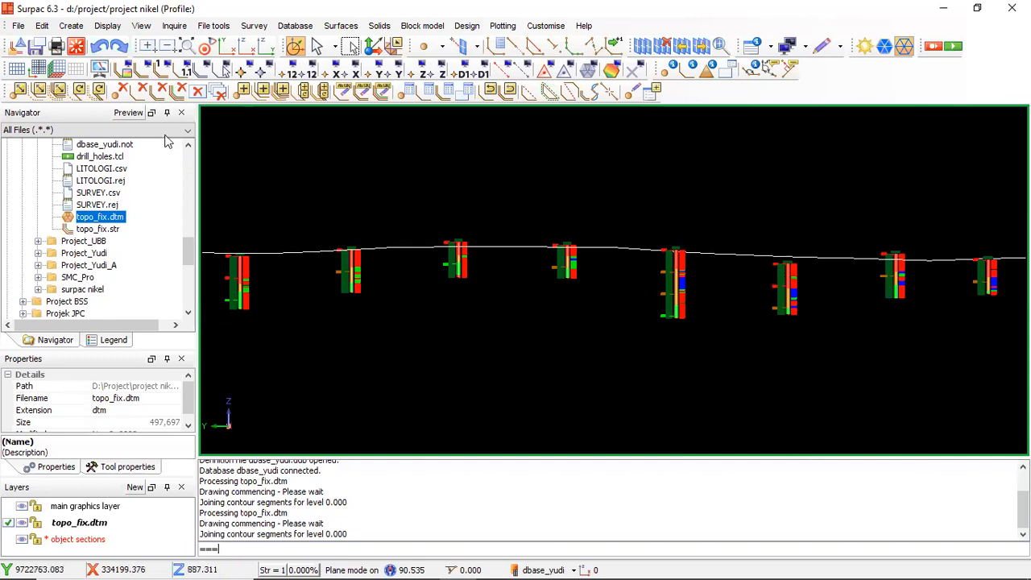
{"action": "left_click", "coordinate": [79, 46]}
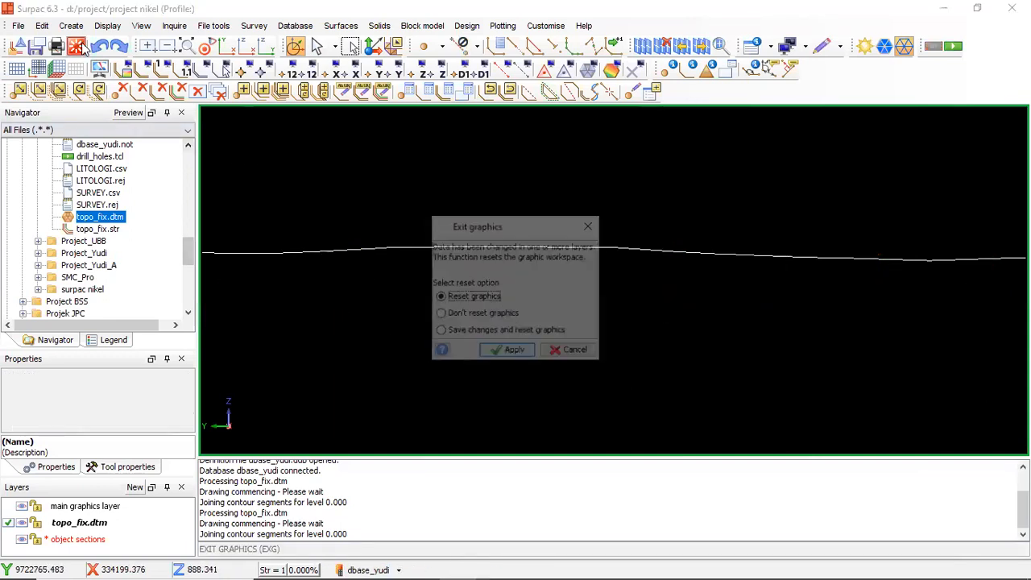
{"action": "left_click", "coordinate": [497, 351]}
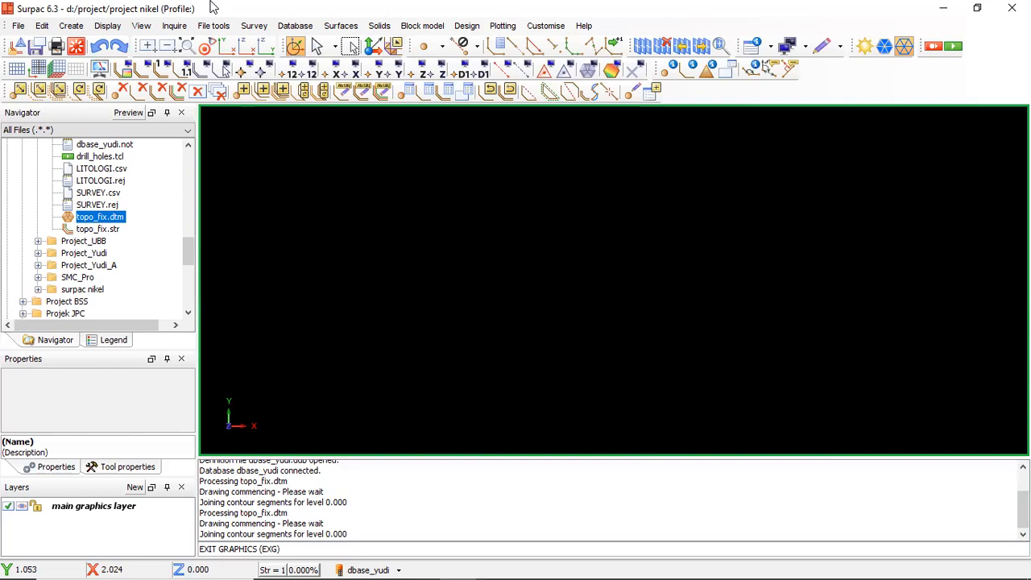
Start a zone thickness and depth extraction from the drillhole database and clear its No zone string value
{"action": "left_click", "coordinate": [721, 97]}
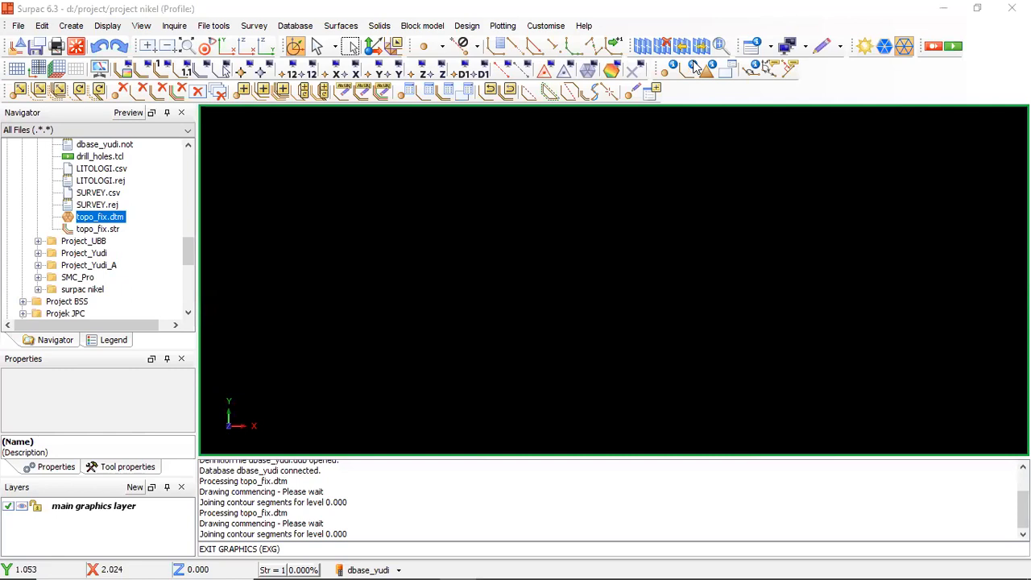
{"action": "left_click", "coordinate": [295, 25]}
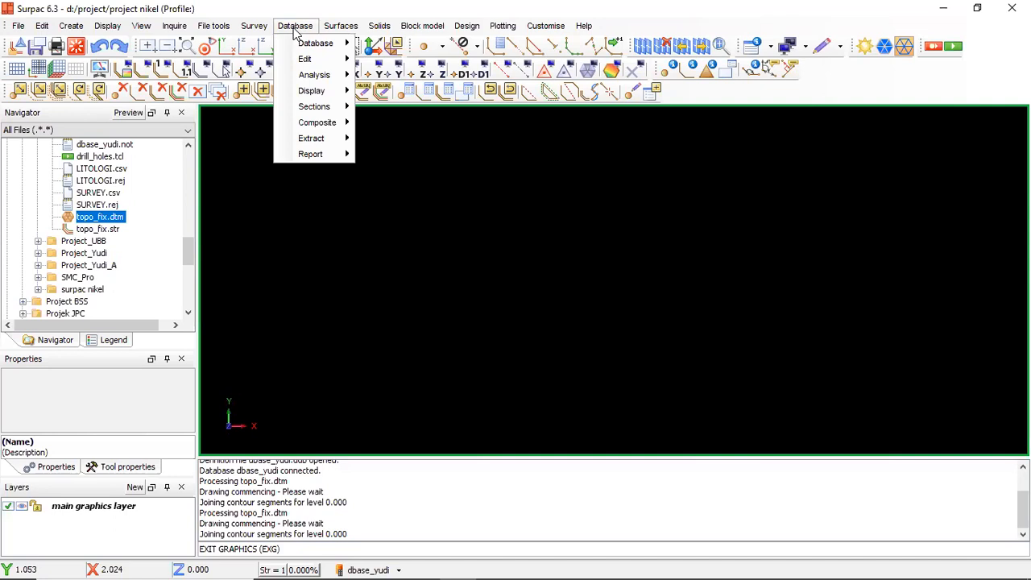
{"action": "mouse_move", "coordinate": [313, 139]}
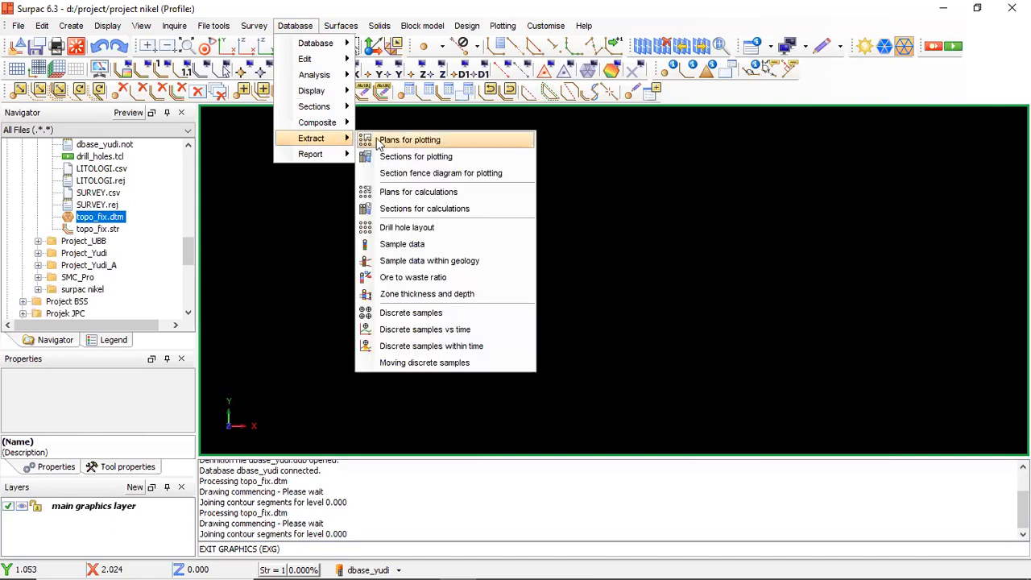
{"action": "left_click", "coordinate": [429, 295]}
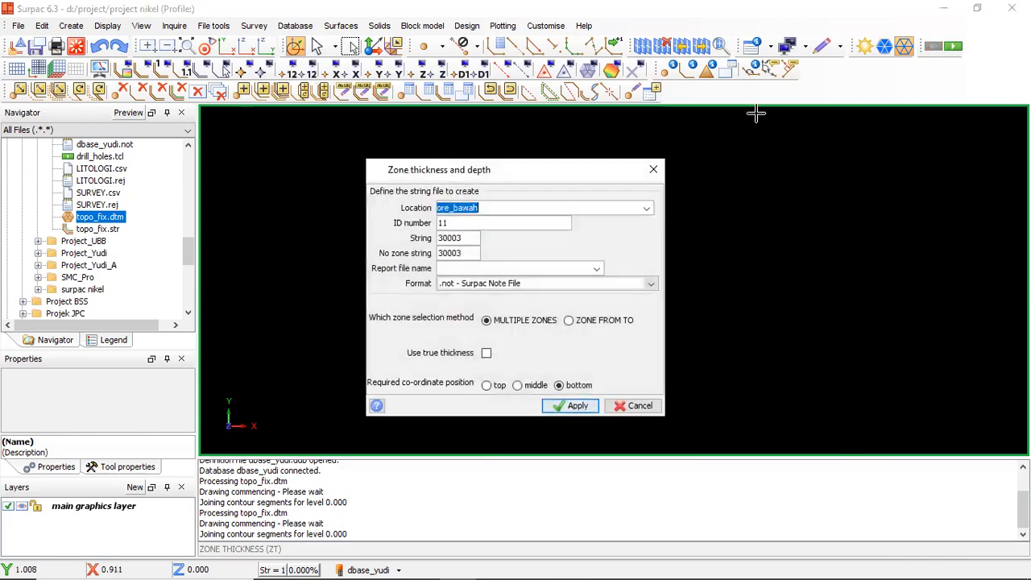
{"action": "left_click", "coordinate": [755, 113]}
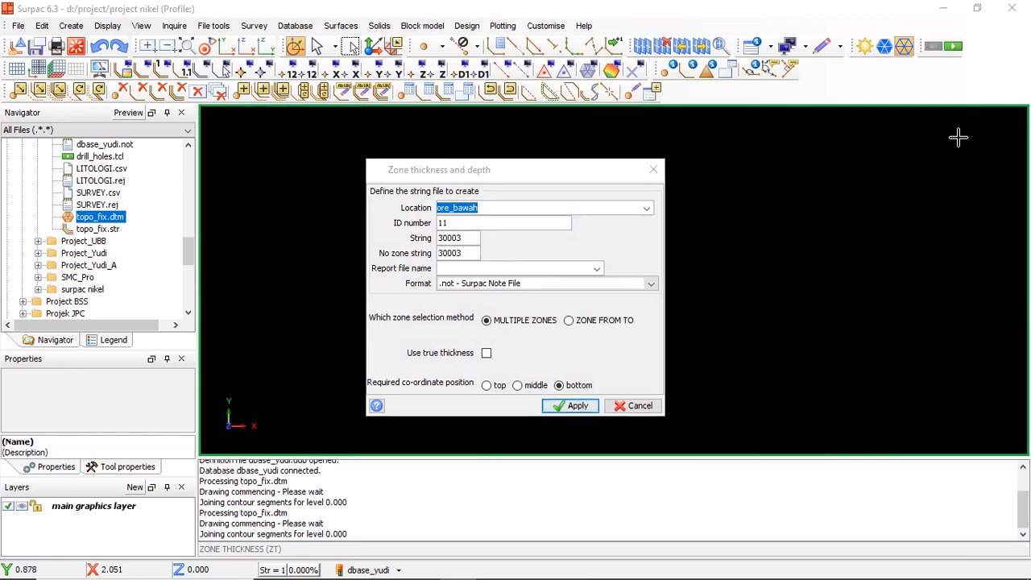
{"action": "double_click", "coordinate": [462, 253]}
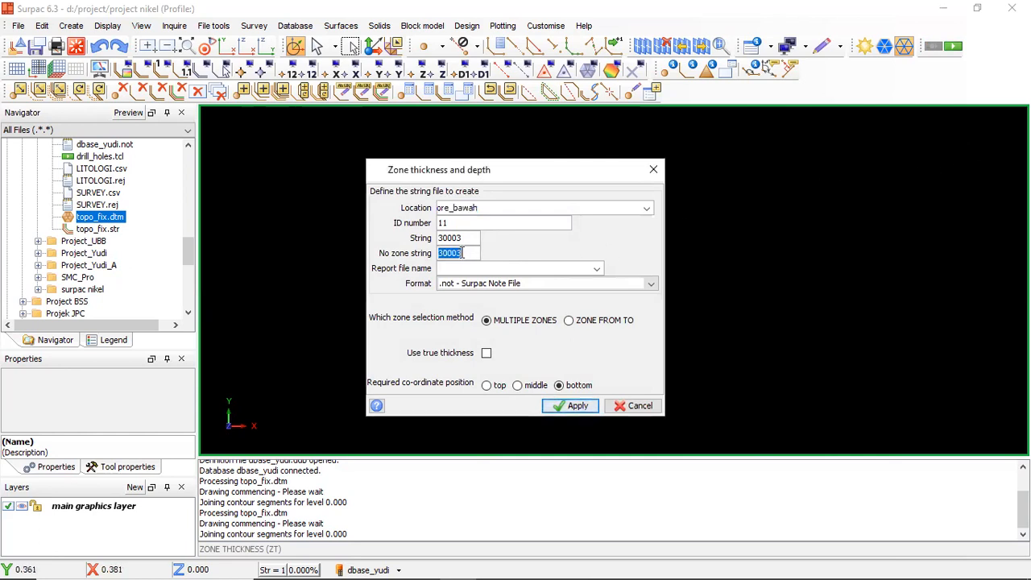
{"action": "key", "text": "BackSpace"}
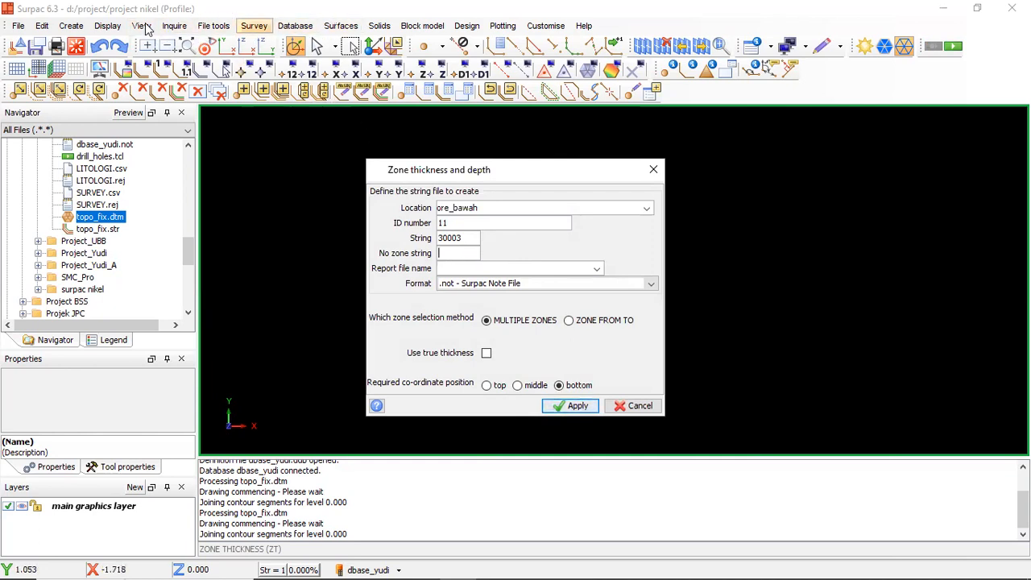
{"action": "left_click", "coordinate": [19, 27]}
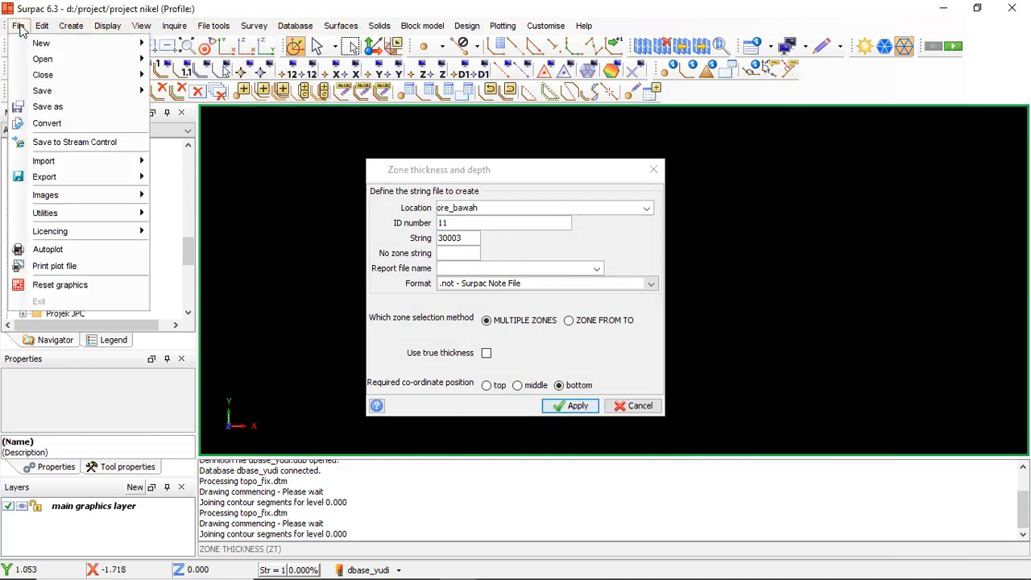
{"action": "left_click", "coordinate": [21, 29]}
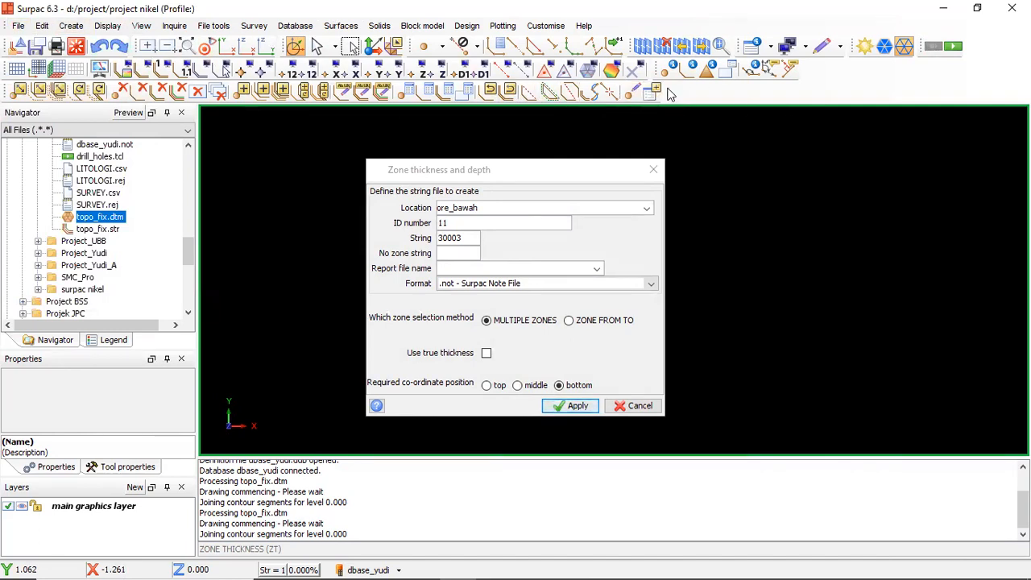
{"action": "right_click", "coordinate": [870, 81]}
{"action": "mouse_move", "coordinate": [911, 119]}
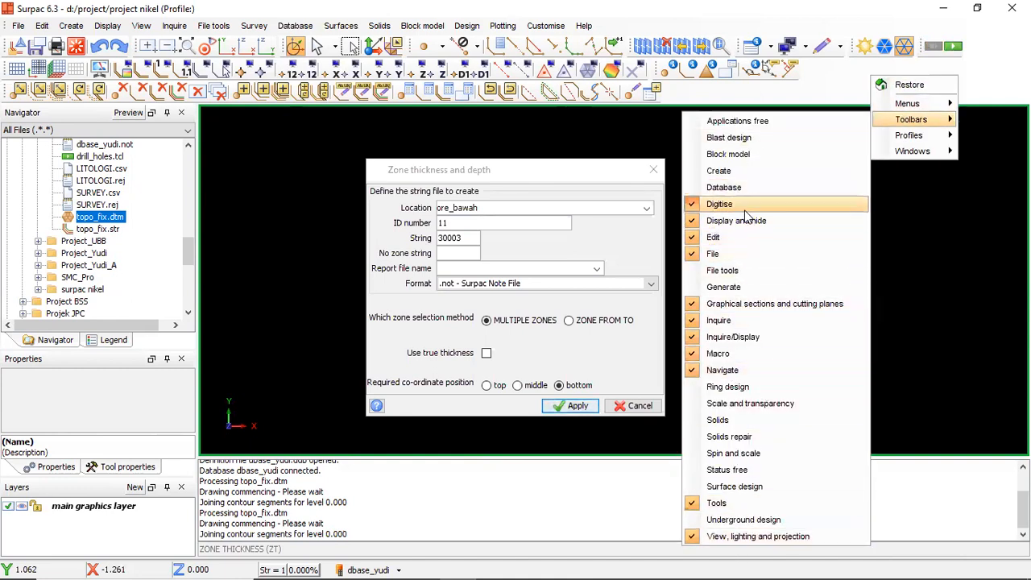
{"action": "left_click", "coordinate": [778, 96]}
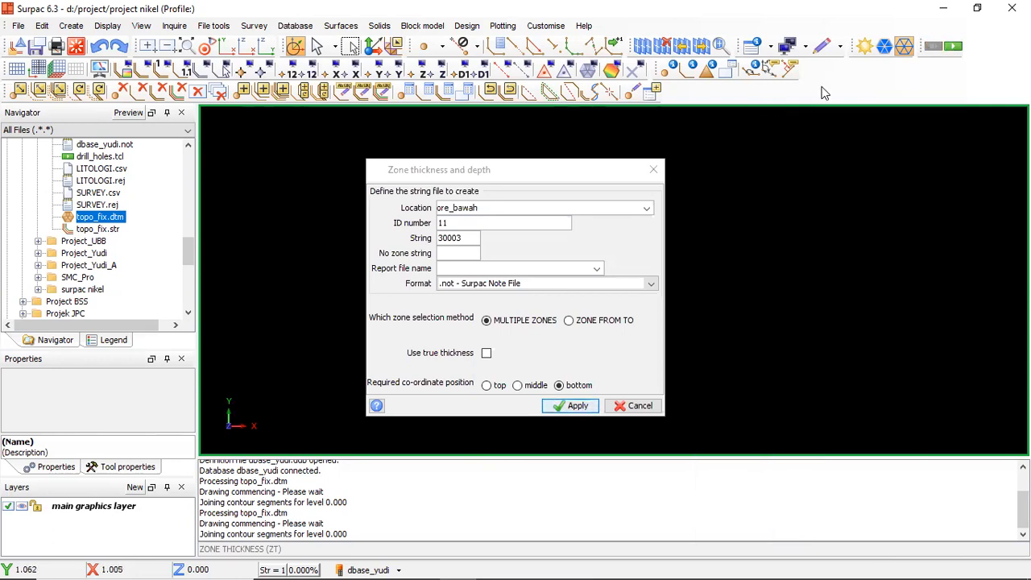
{"action": "right_click", "coordinate": [885, 80]}
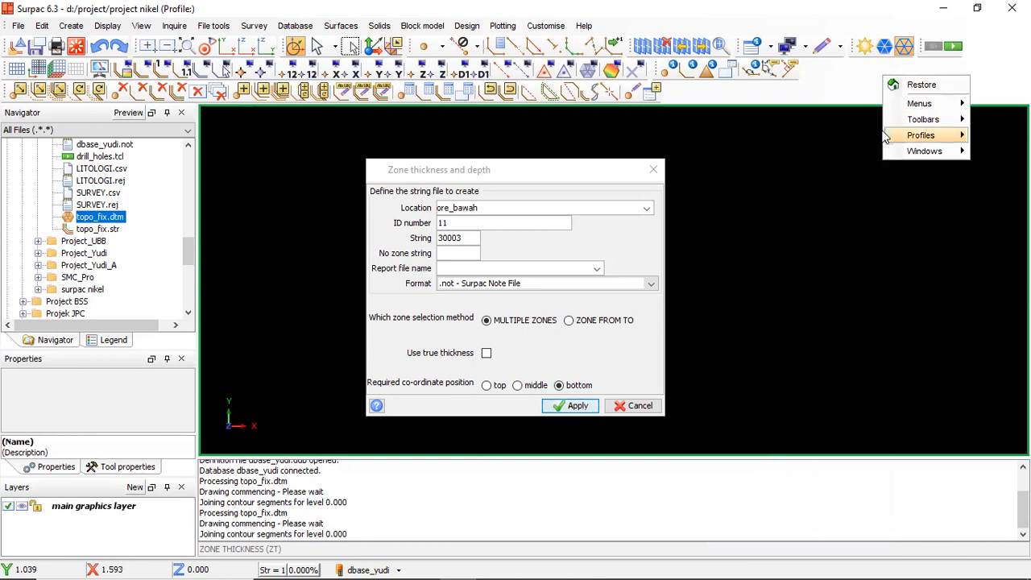
{"action": "mouse_move", "coordinate": [919, 122]}
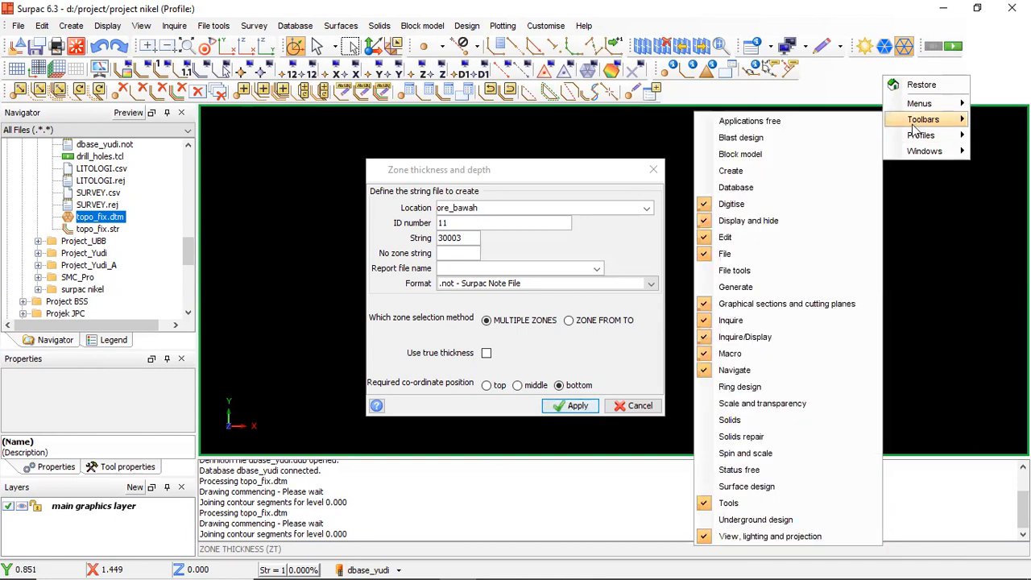
{"action": "left_click", "coordinate": [834, 80]}
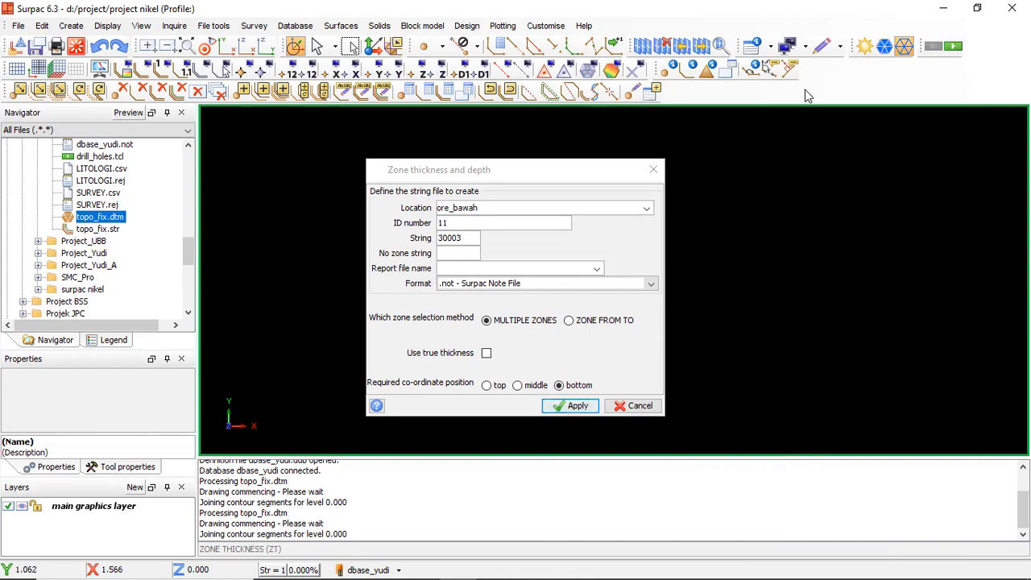
Set the extraction's output location to ore_atas, its string number to 2 and the required co-ordinate position to top
{"action": "left_click", "coordinate": [485, 208]}
{"action": "left_click", "coordinate": [482, 207]}
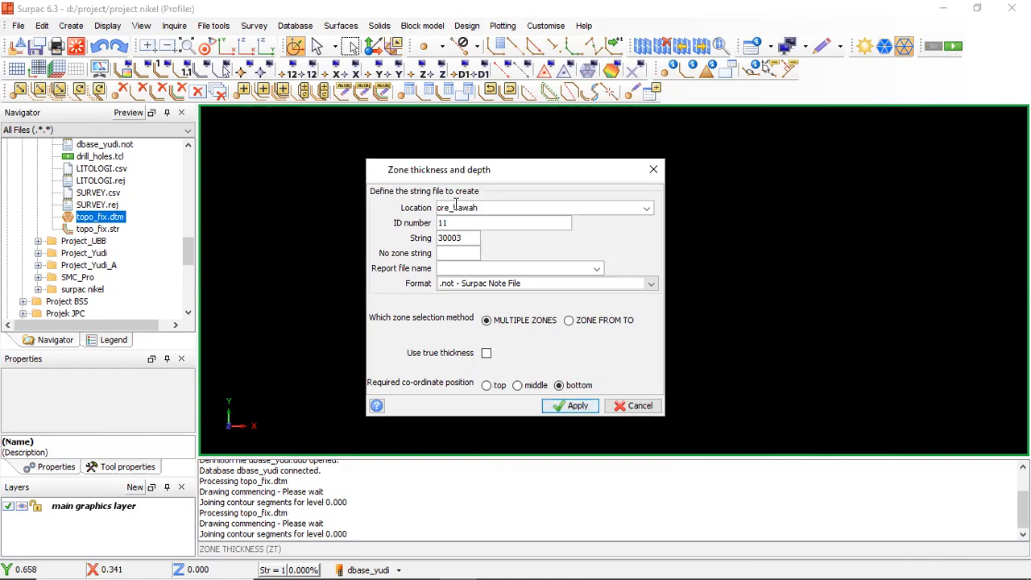
{"action": "left_click_drag", "start_coordinate": [455, 207], "coordinate": [493, 206]}
{"action": "type", "text": "atas"}
{"action": "double_click", "coordinate": [461, 223]}
{"action": "double_click", "coordinate": [466, 237]}
{"action": "type", "text": "2"}
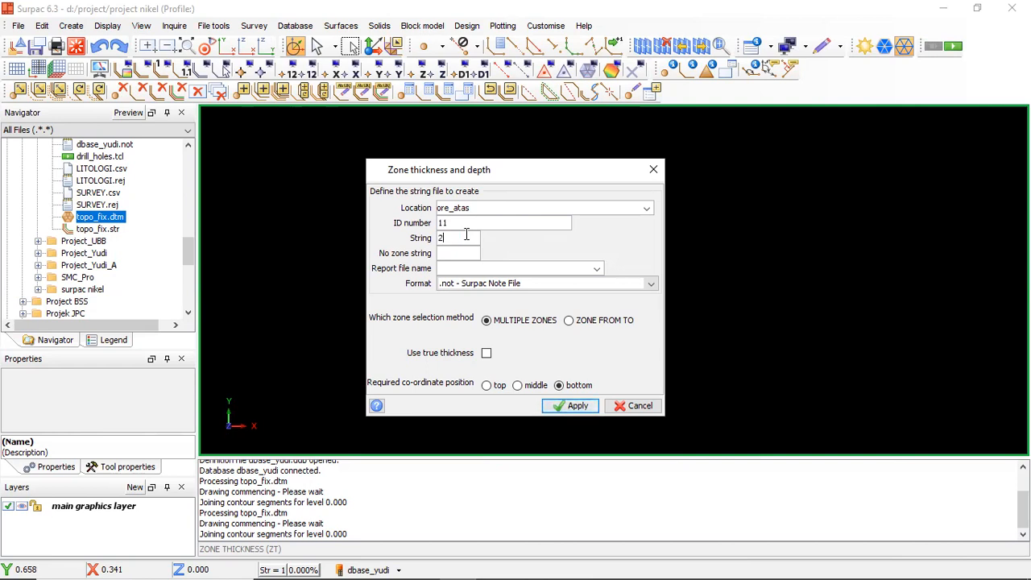
{"action": "left_click", "coordinate": [456, 265]}
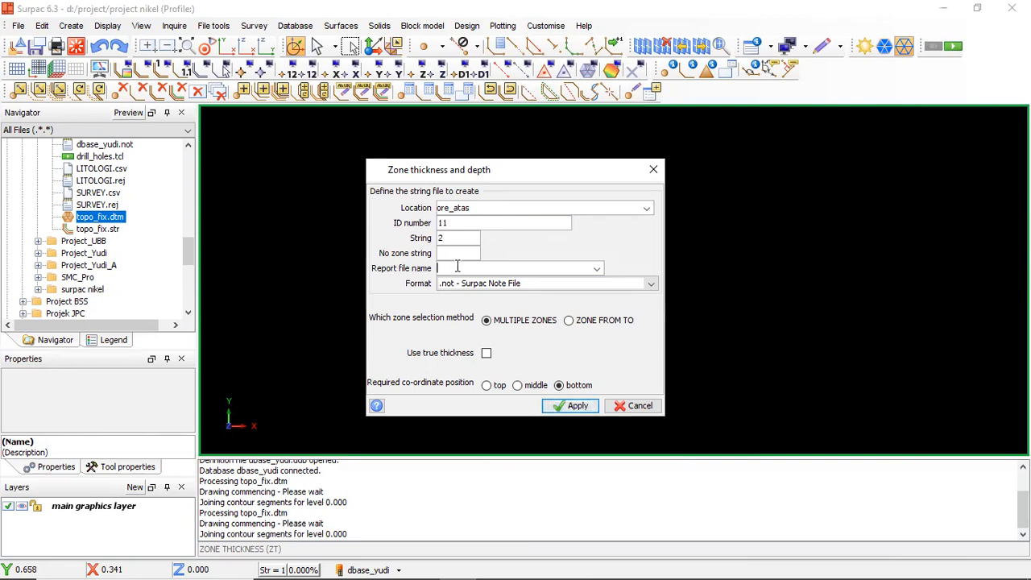
{"action": "left_click", "coordinate": [487, 387]}
{"action": "double_click", "coordinate": [472, 207]}
{"action": "left_click", "coordinate": [472, 207]}
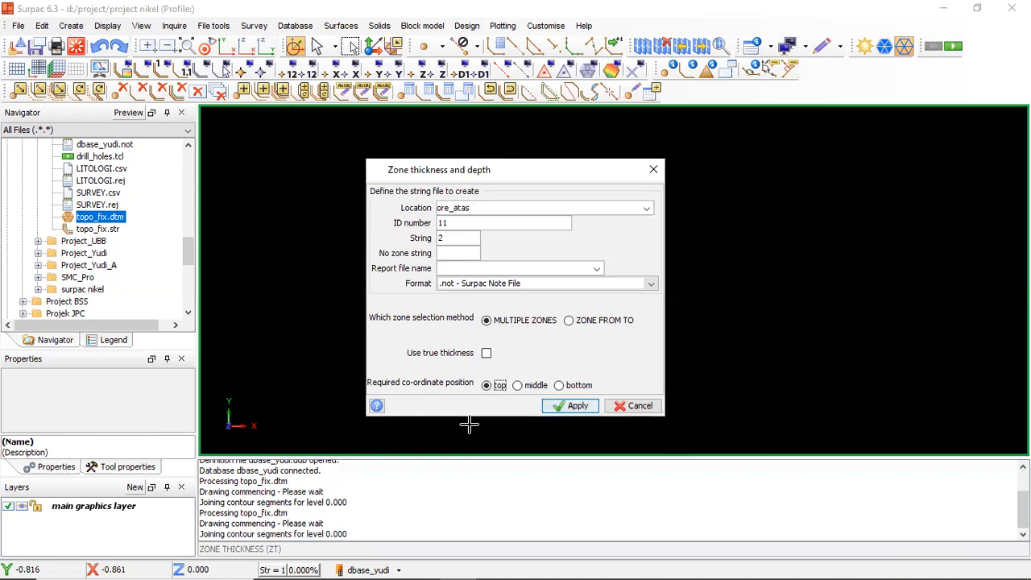
Set the No zone string to 2 for the zone thickness extraction
{"action": "left_click", "coordinate": [571, 409]}
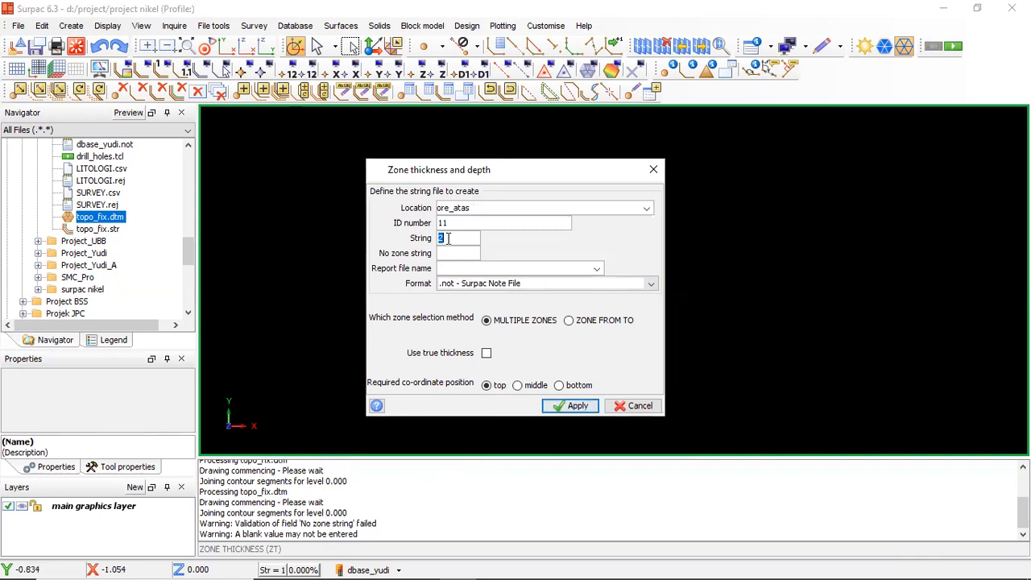
{"action": "double_click", "coordinate": [448, 245]}
{"action": "left_click", "coordinate": [451, 252]}
{"action": "type", "text": "2"}
{"action": "left_click", "coordinate": [567, 406]}
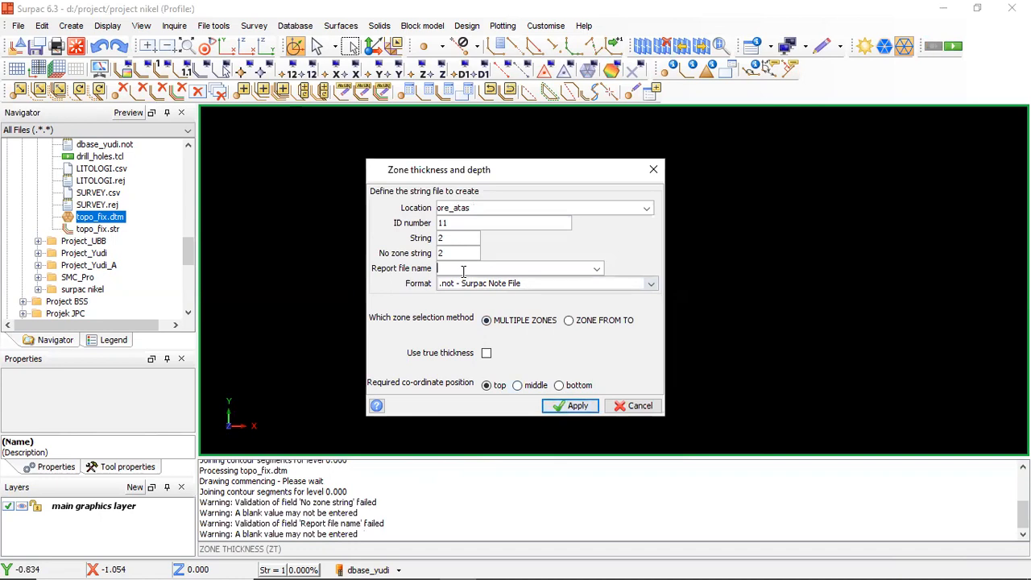
Use the location name ore_atas as the report file name as well, and apply the extraction settings
{"action": "double_click", "coordinate": [474, 207]}
{"action": "key", "text": "ctrl+c"}
{"action": "left_click", "coordinate": [464, 269]}
{"action": "key", "text": "ctrl+v"}
{"action": "left_click", "coordinate": [568, 406]}
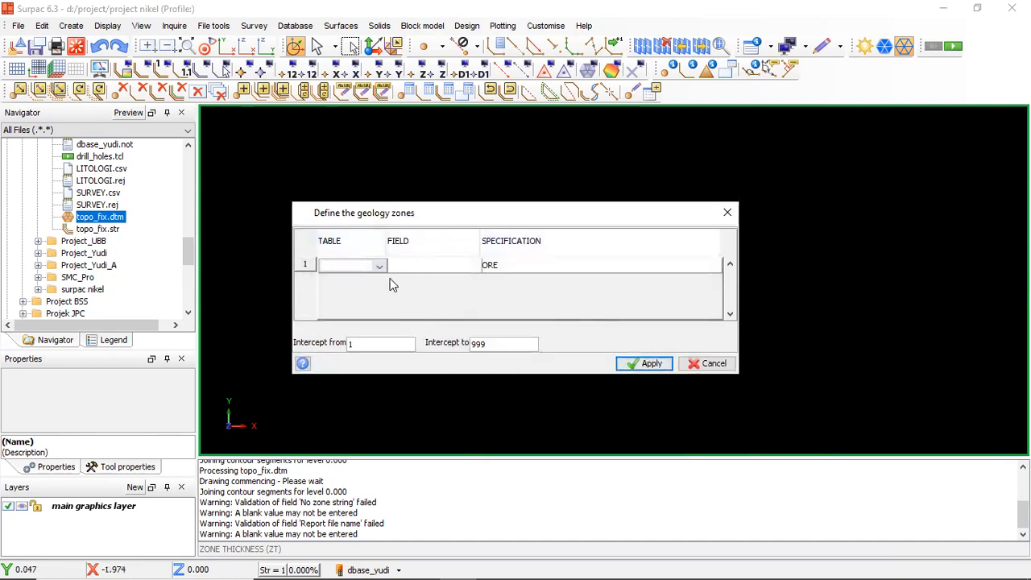
Define the geology zone with table geologi and field litologi for the ORE specification, and run the extraction
{"action": "left_click", "coordinate": [380, 268]}
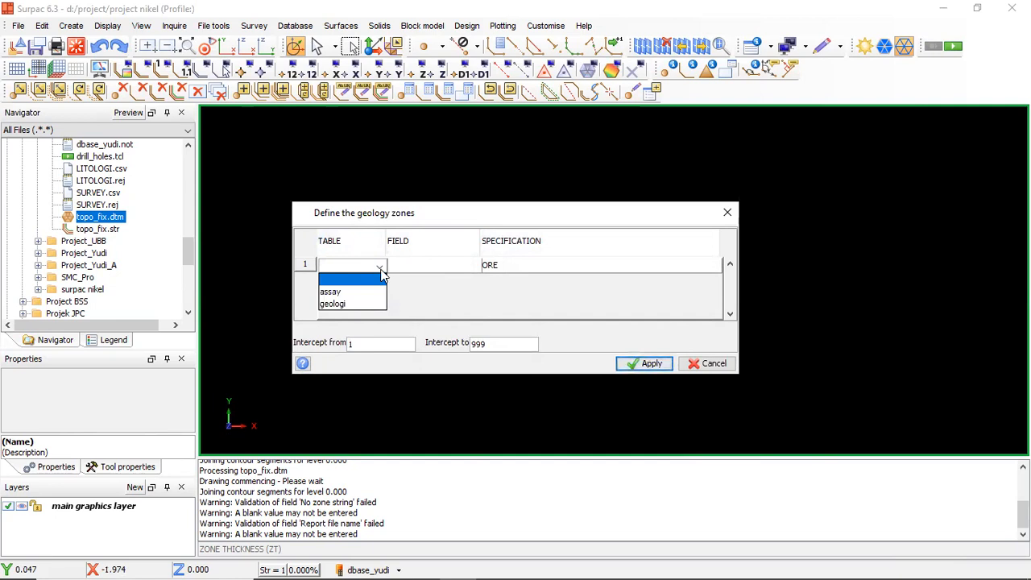
{"action": "left_click", "coordinate": [382, 275]}
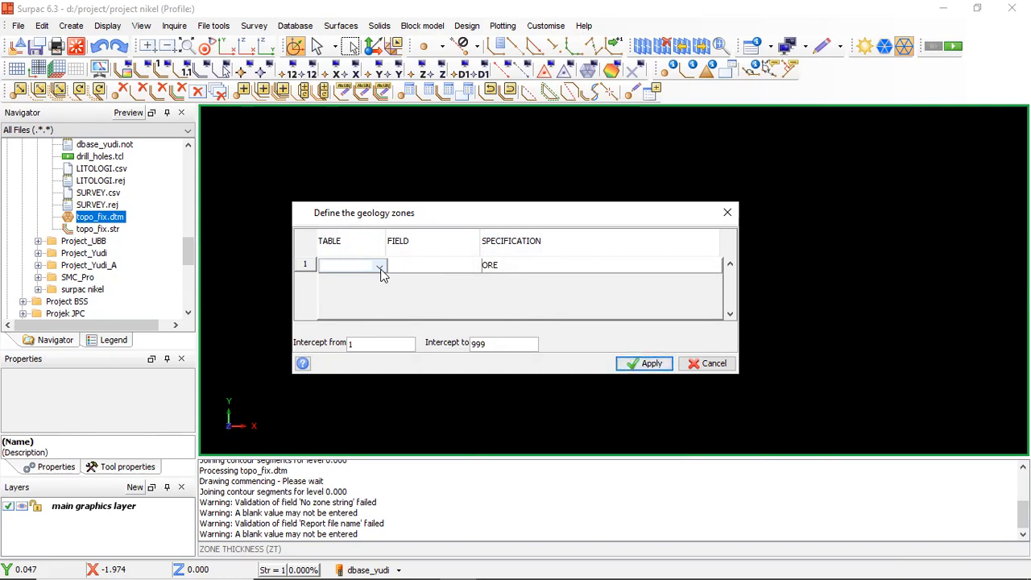
{"action": "left_click", "coordinate": [379, 268]}
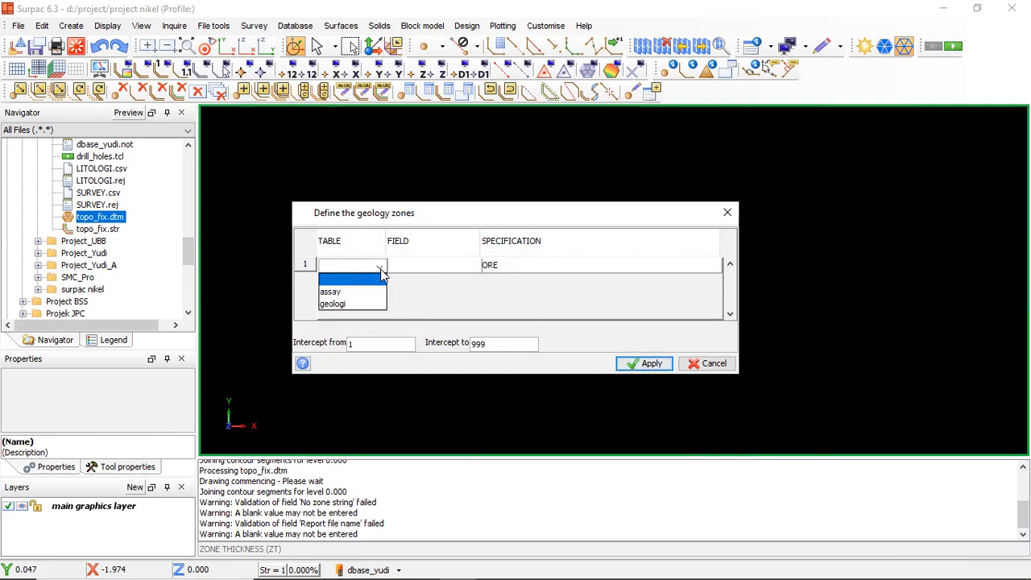
{"action": "left_click", "coordinate": [353, 303]}
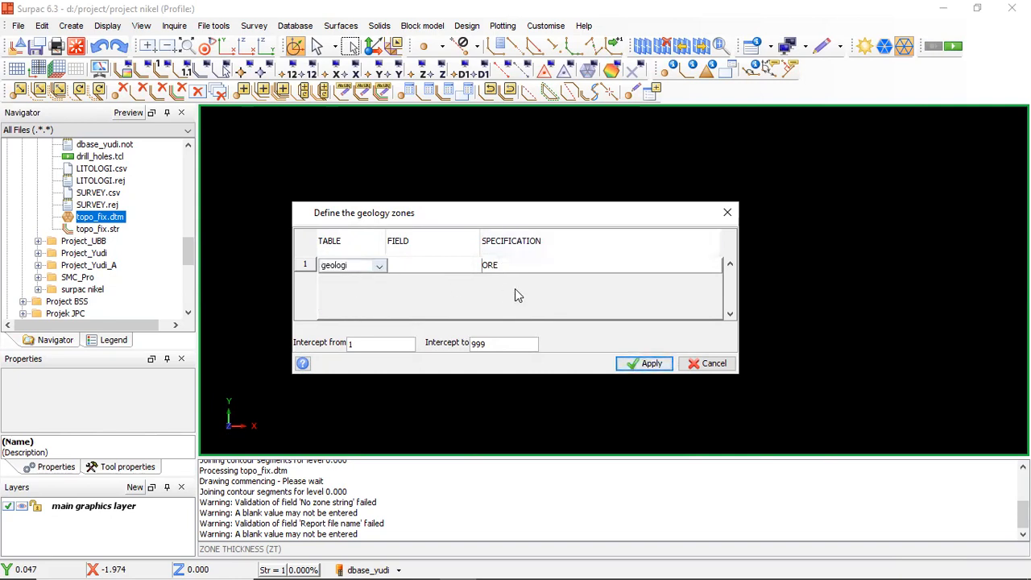
{"action": "left_click", "coordinate": [446, 267]}
{"action": "left_click", "coordinate": [445, 268]}
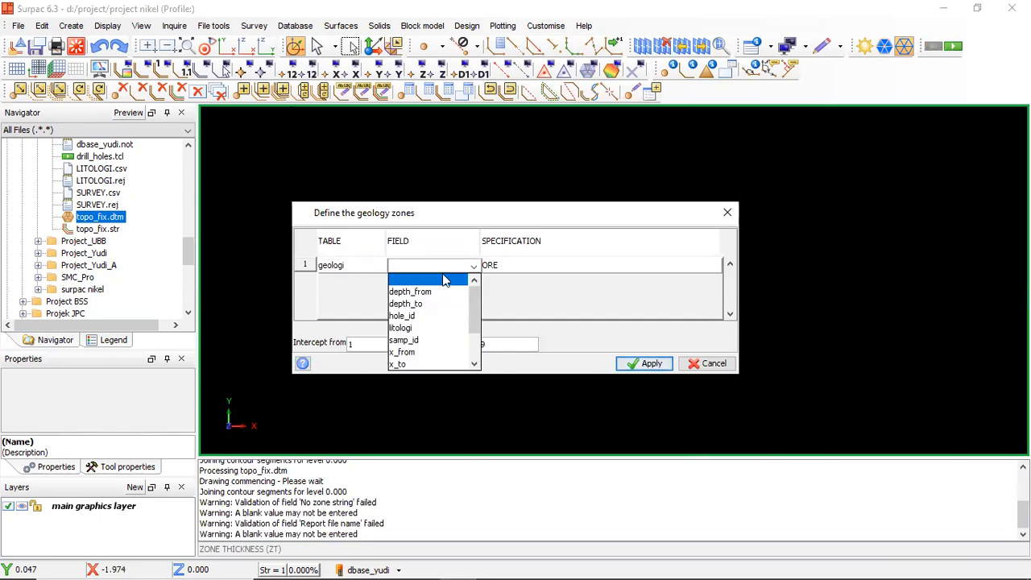
{"action": "left_click", "coordinate": [426, 328]}
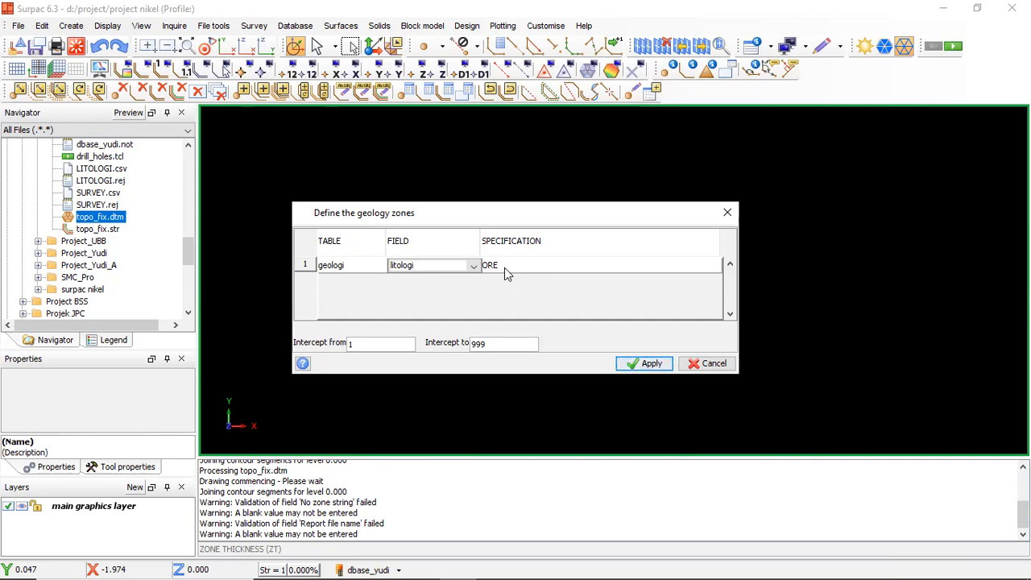
{"action": "left_click", "coordinate": [655, 364]}
{"action": "left_click", "coordinate": [619, 372]}
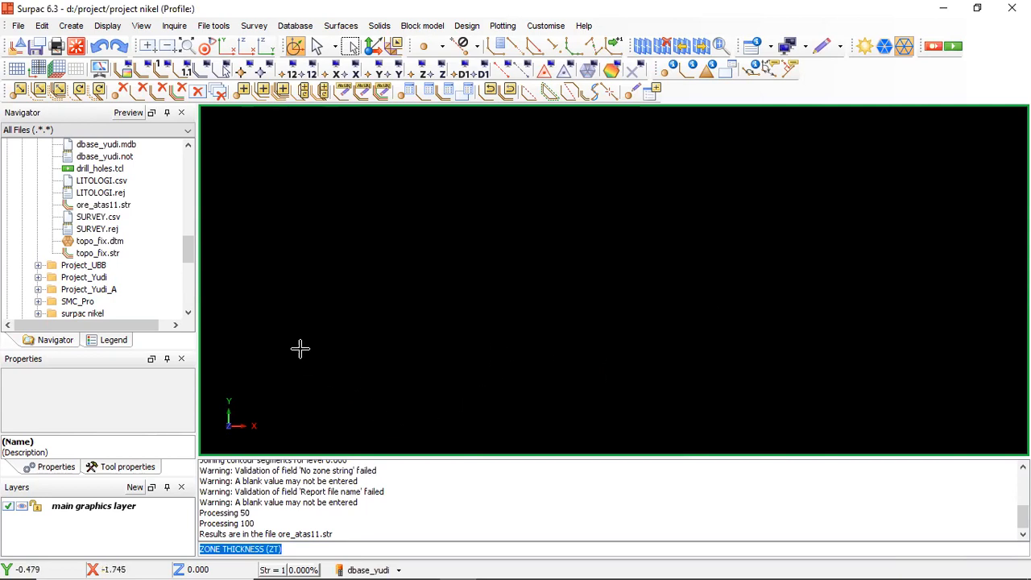
Load the extracted ore_atas11.str string file into the graphics workspace
{"action": "left_click", "coordinate": [102, 206]}
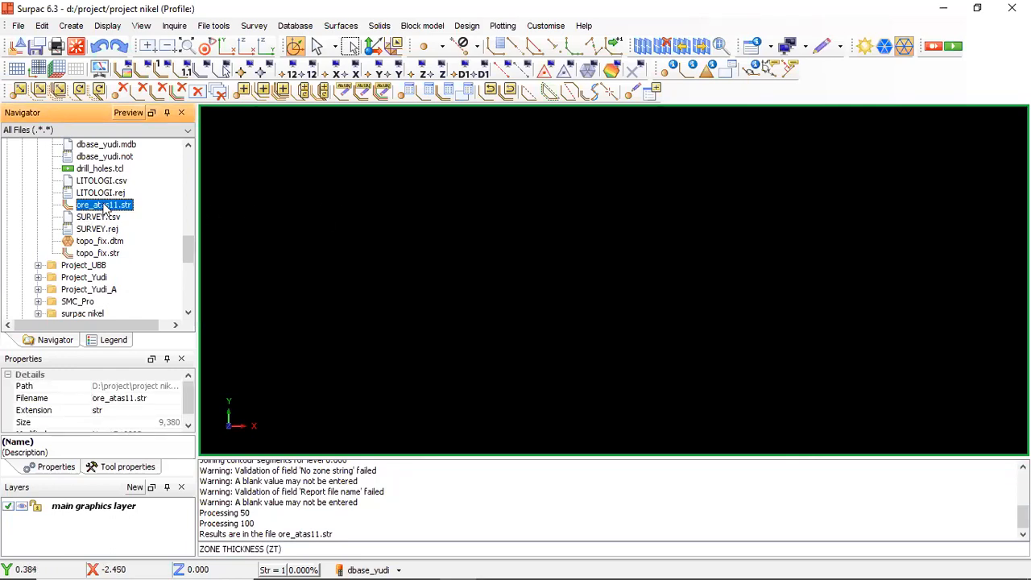
{"action": "left_click_drag", "start_coordinate": [102, 206], "coordinate": [590, 224]}
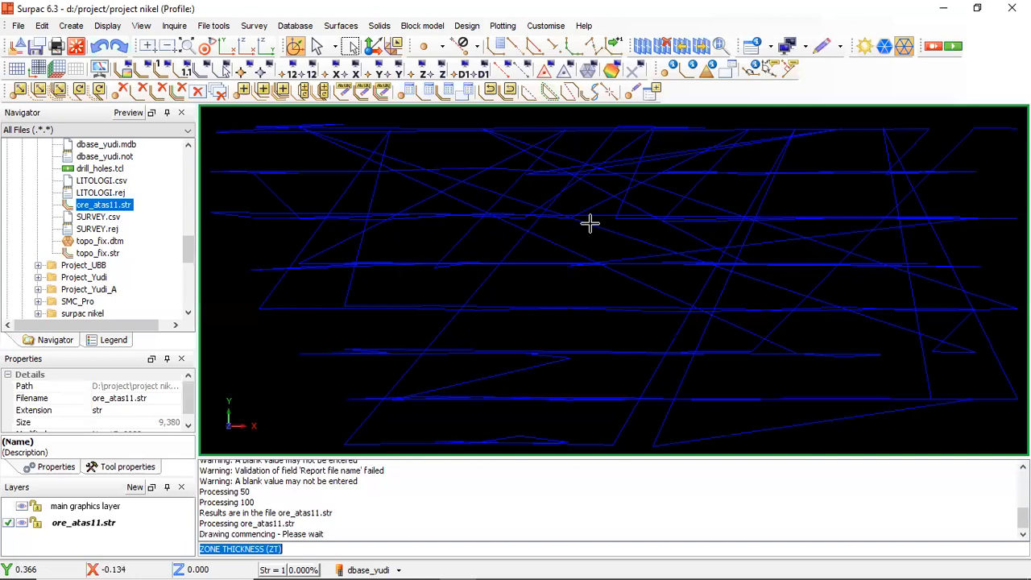
{"action": "scroll", "coordinate": [590, 224], "scroll_direction": "down", "scroll_amount": 1}
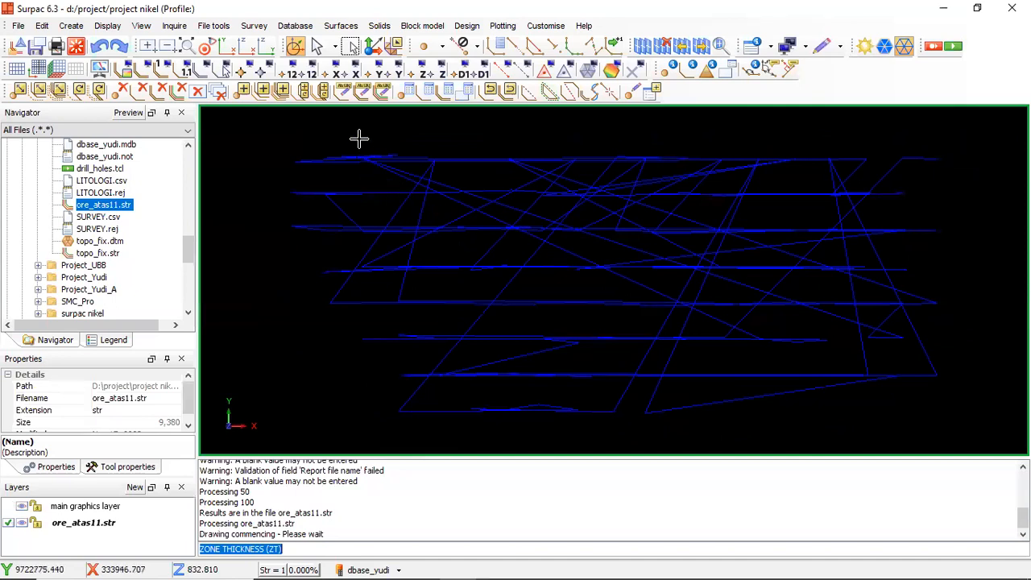
Renumber string 2 of ore_atas11.str to 30003 and erase the temporary markers
{"action": "left_click", "coordinate": [364, 92]}
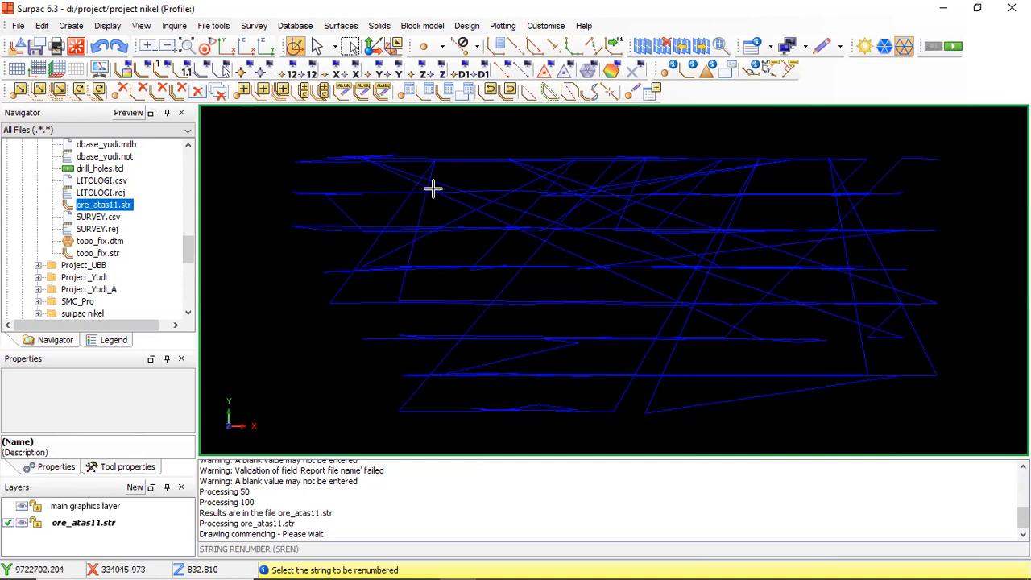
{"action": "left_click", "coordinate": [435, 191]}
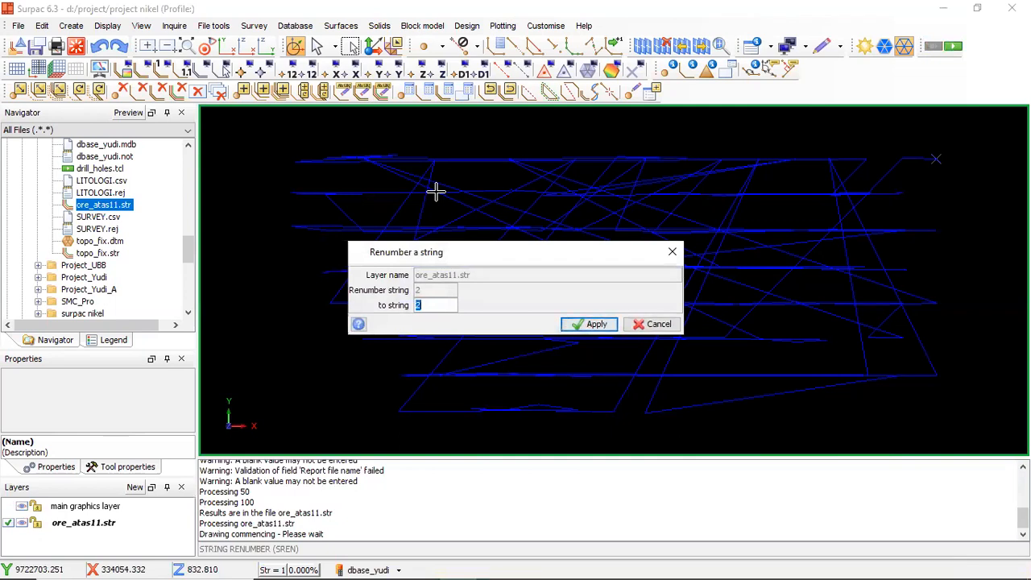
{"action": "type", "text": "30003"}
{"action": "left_click", "coordinate": [593, 324]}
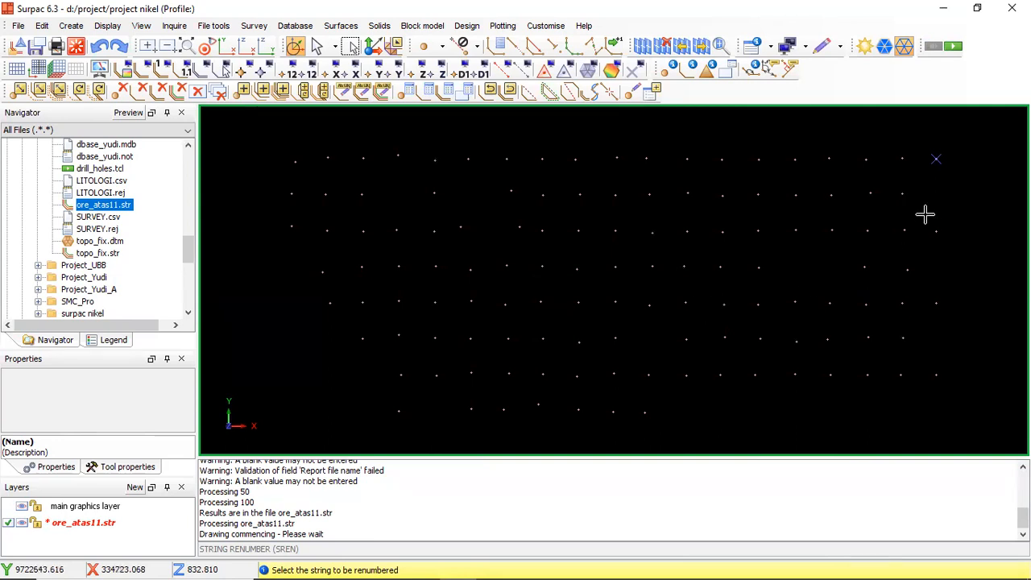
{"action": "left_click", "coordinate": [634, 72]}
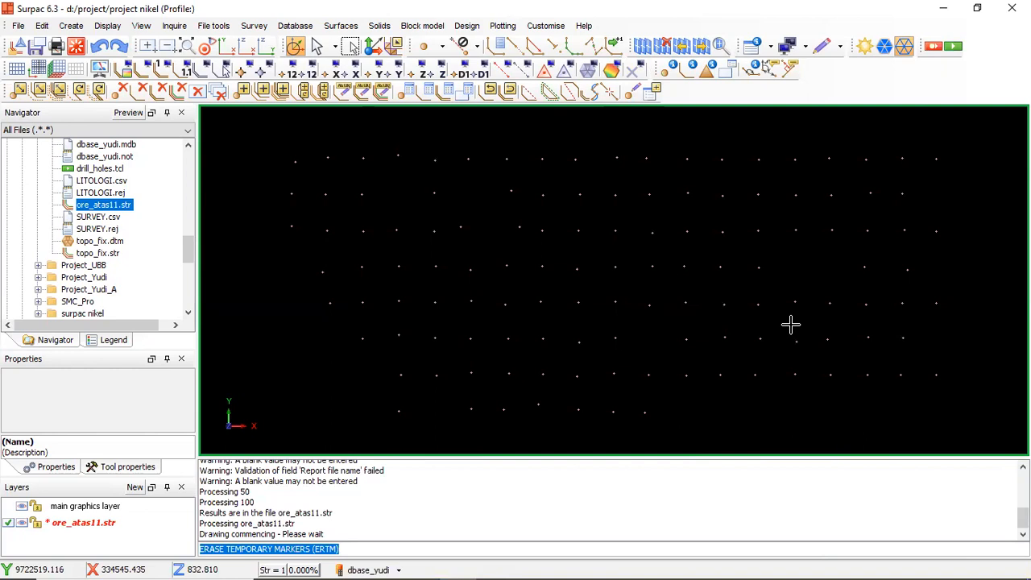
{"action": "left_click", "coordinate": [342, 26]}
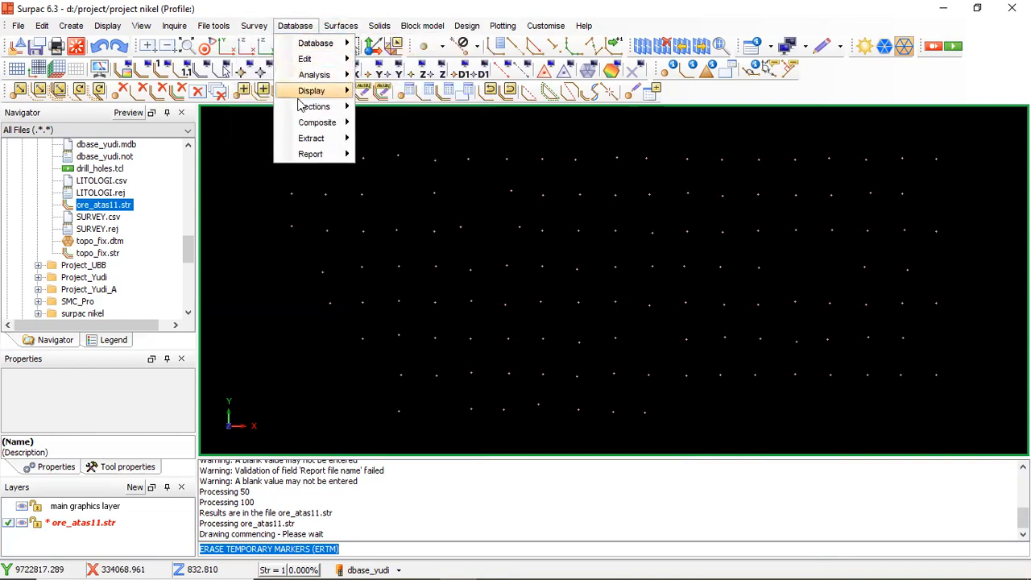
{"action": "mouse_move", "coordinate": [310, 138]}
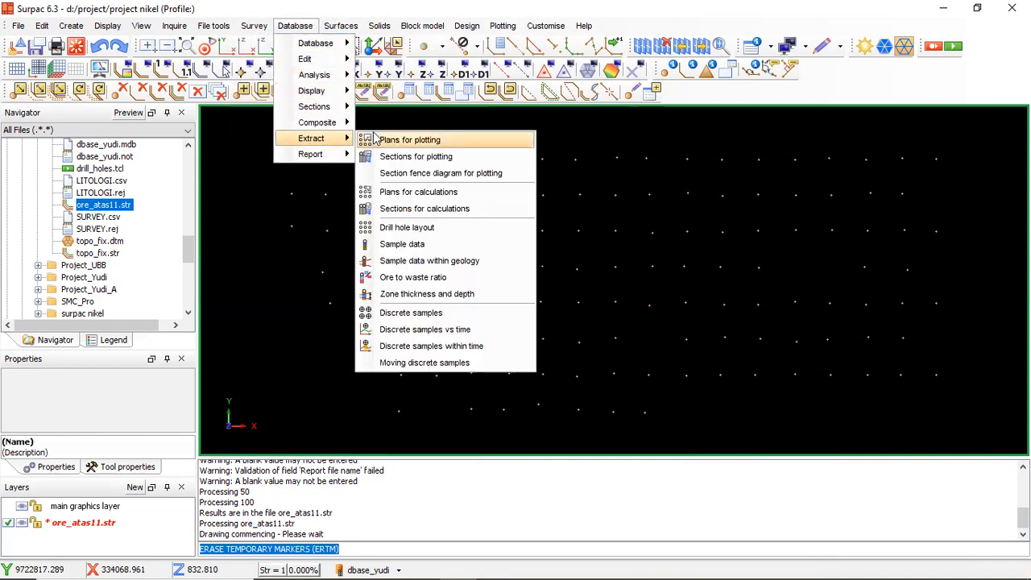
{"action": "left_click", "coordinate": [412, 297]}
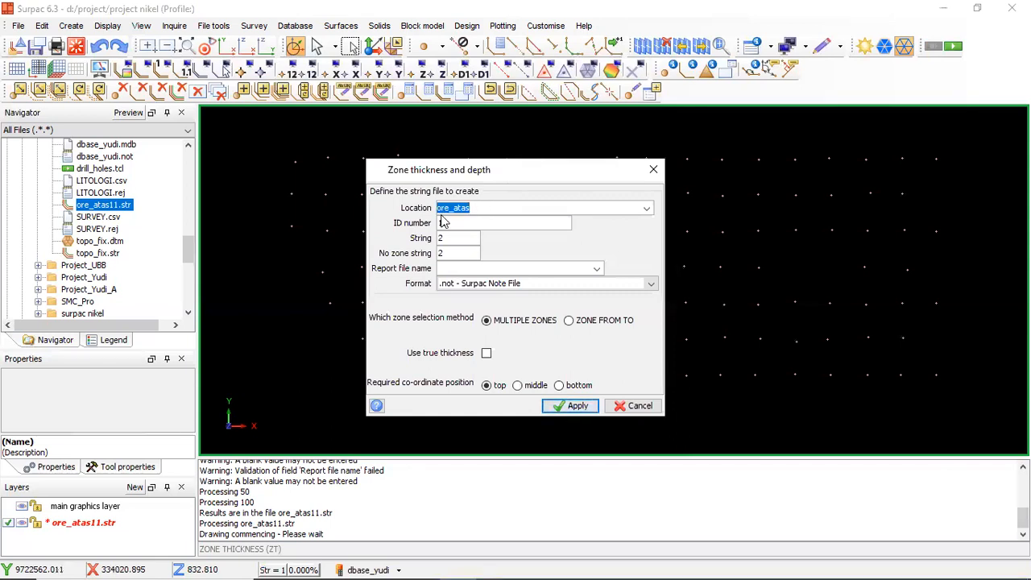
{"action": "left_click", "coordinate": [463, 269]}
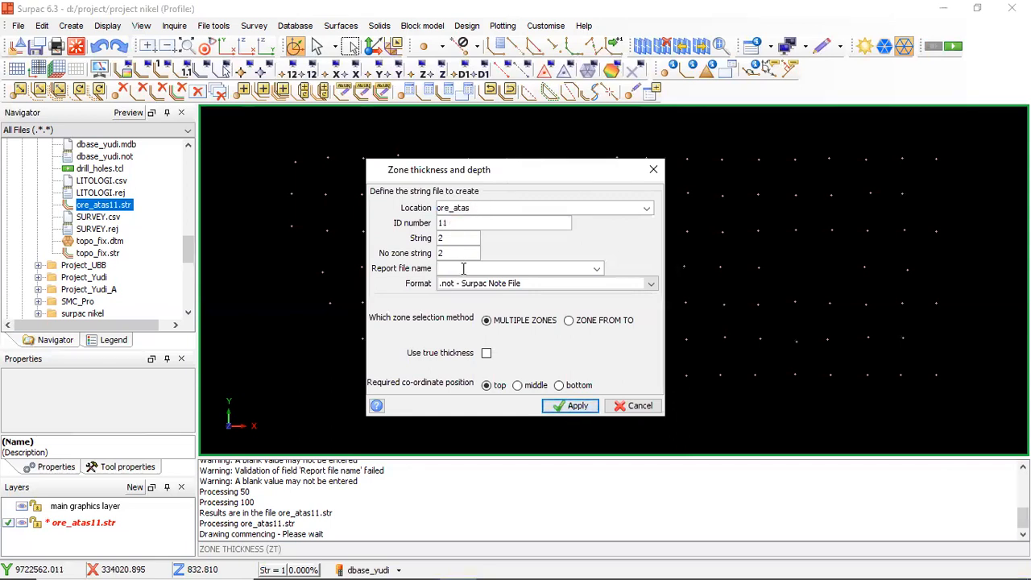
{"action": "type", "text": "ore_atas"}
{"action": "left_click", "coordinate": [623, 409]}
Set the graphics to plan view and save the active layer over ore_atas11.str as a text string file
{"action": "left_click", "coordinate": [287, 549]}
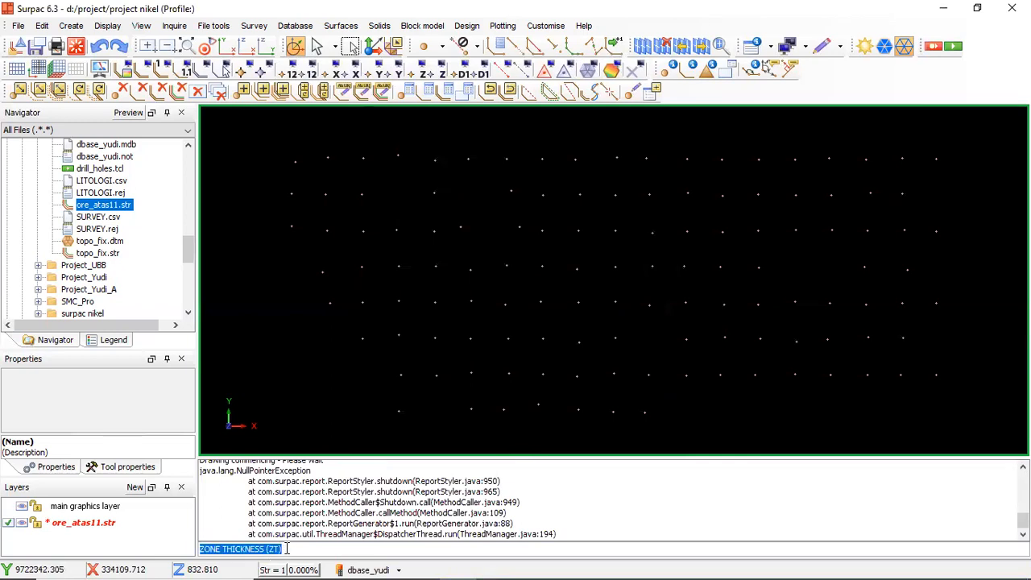
{"action": "type", "text": "PLAN (P"}
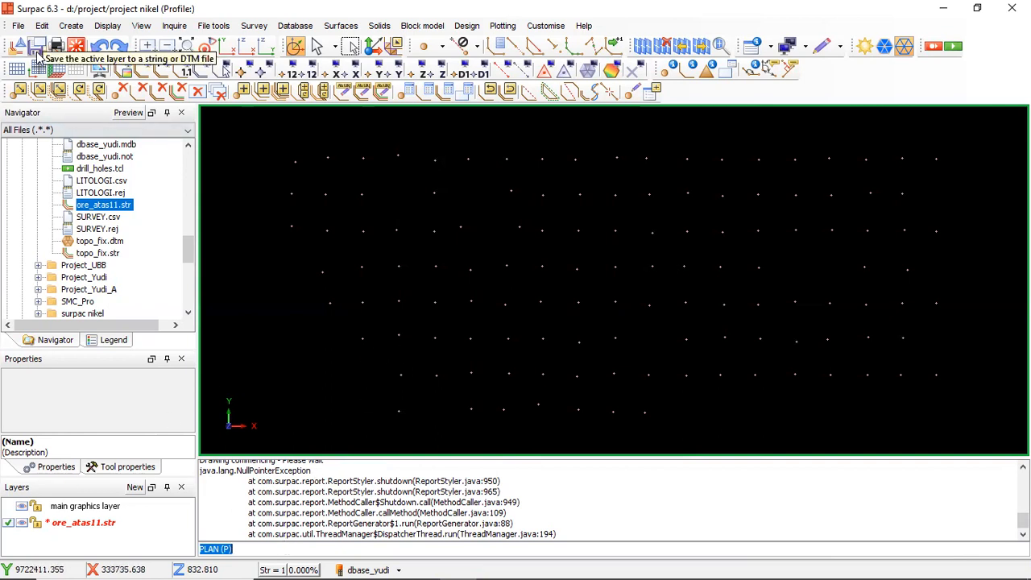
{"action": "left_click", "coordinate": [17, 26]}
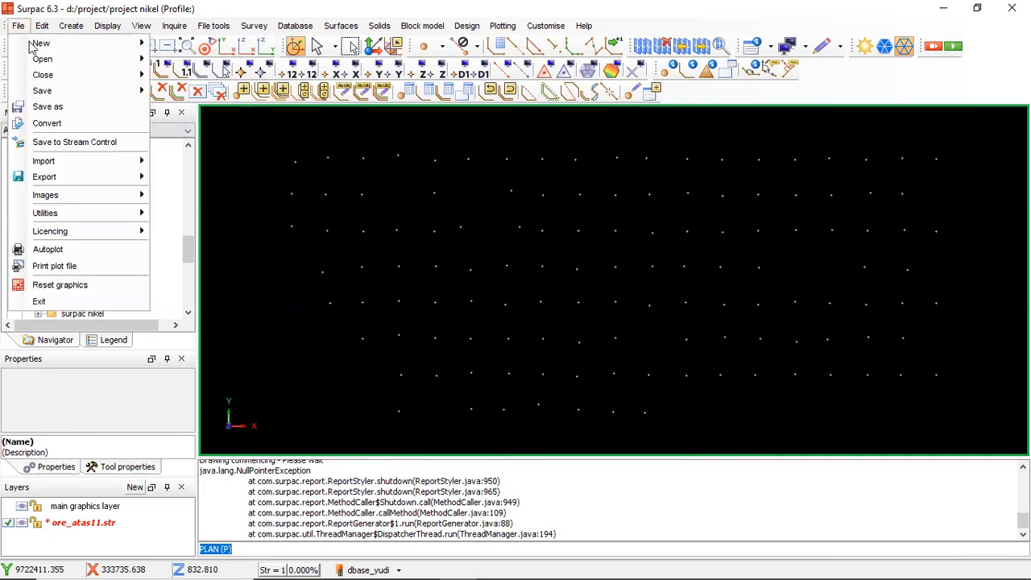
{"action": "left_click", "coordinate": [18, 26]}
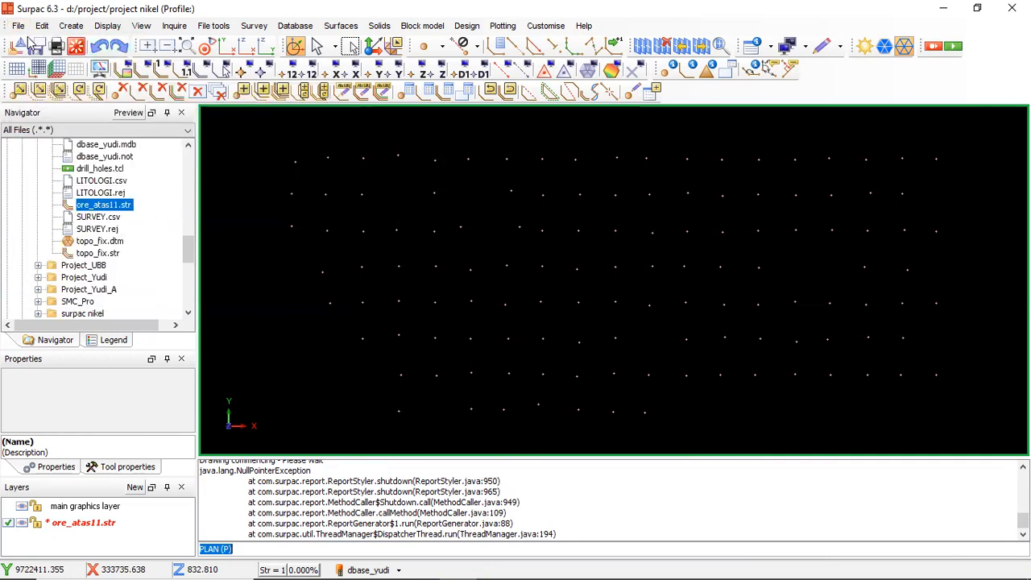
{"action": "left_click", "coordinate": [36, 48]}
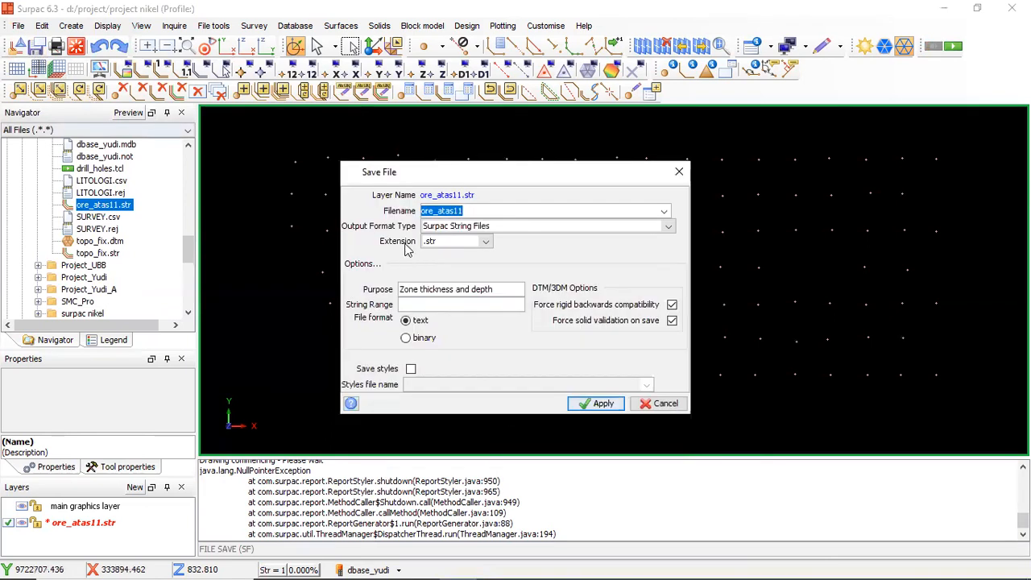
{"action": "left_click", "coordinate": [585, 403]}
{"action": "left_click", "coordinate": [566, 329]}
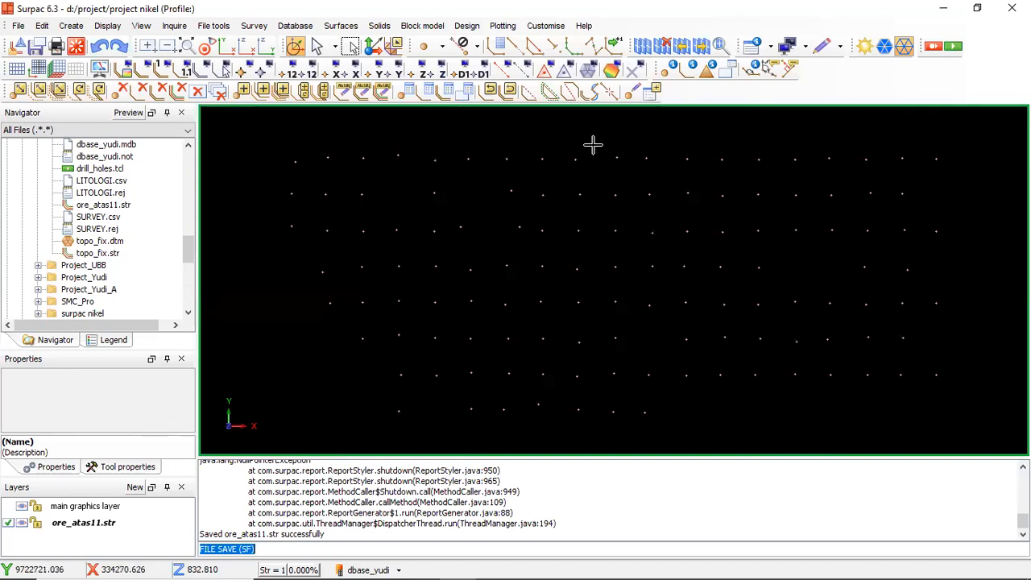
Set the snap mode to Point for digitising on the extracted ore points
{"action": "left_click", "coordinate": [476, 46]}
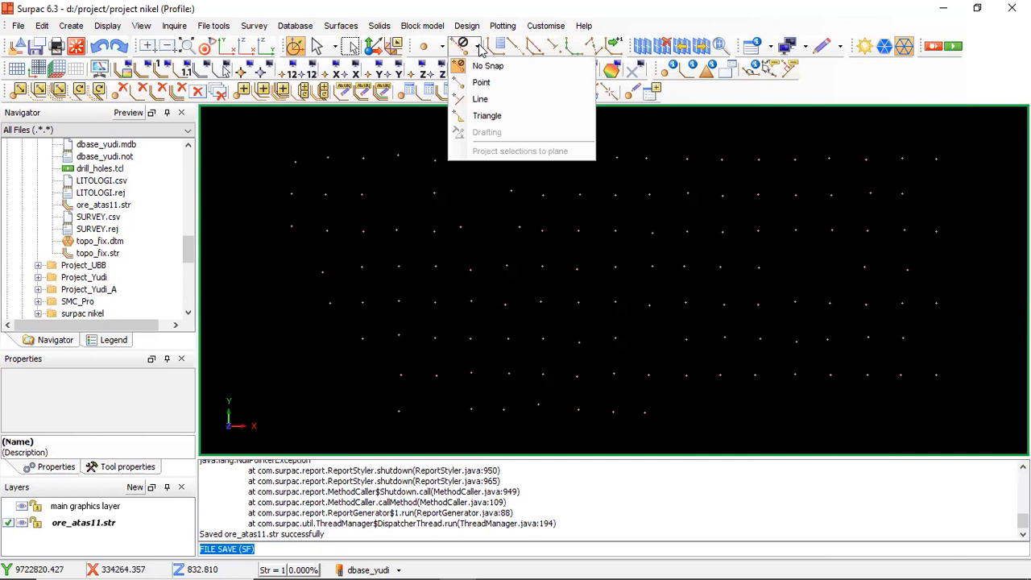
{"action": "left_click", "coordinate": [480, 84]}
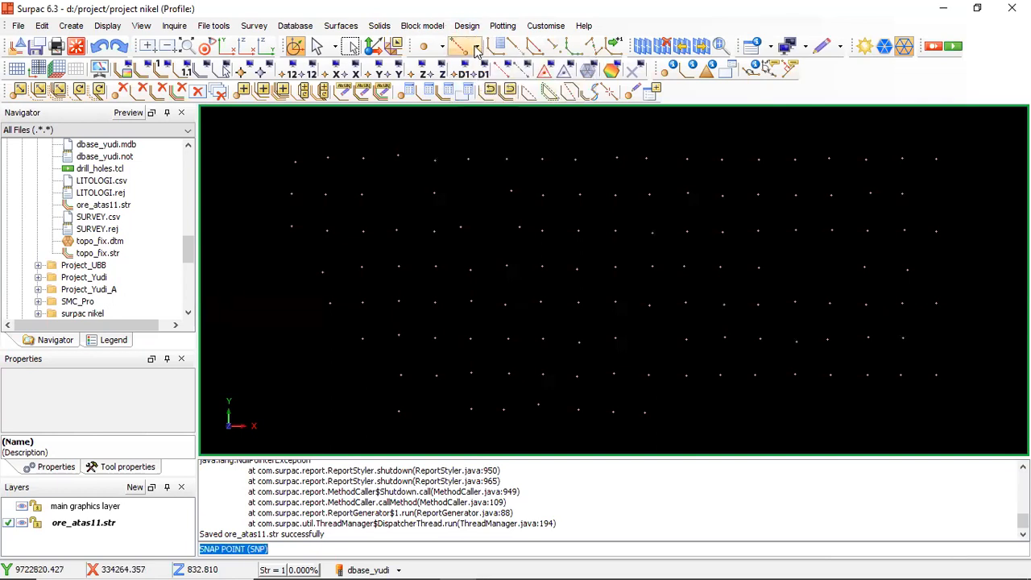
{"action": "left_click", "coordinate": [476, 49]}
{"action": "left_click", "coordinate": [481, 83]}
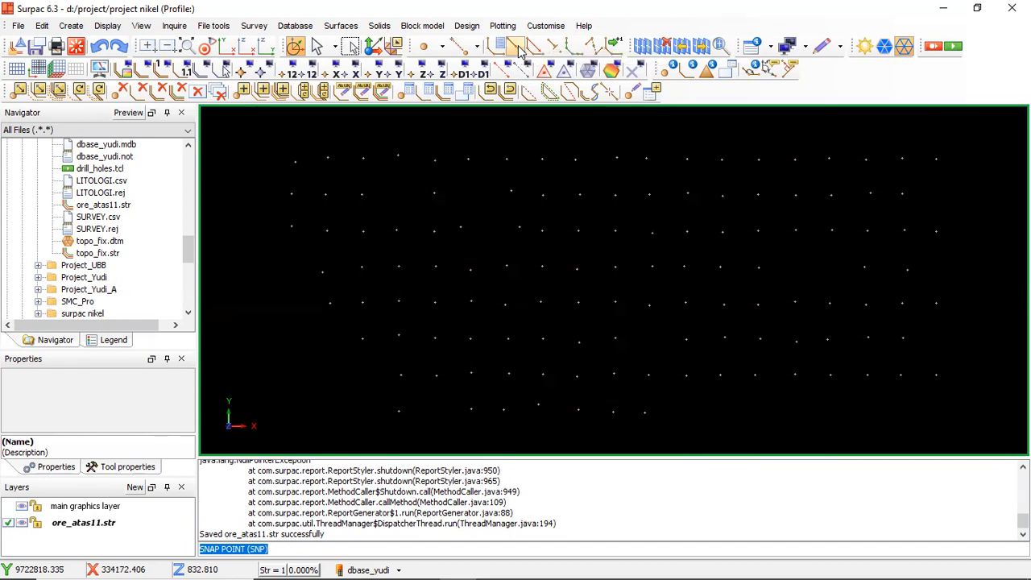
{"action": "left_click", "coordinate": [475, 47]}
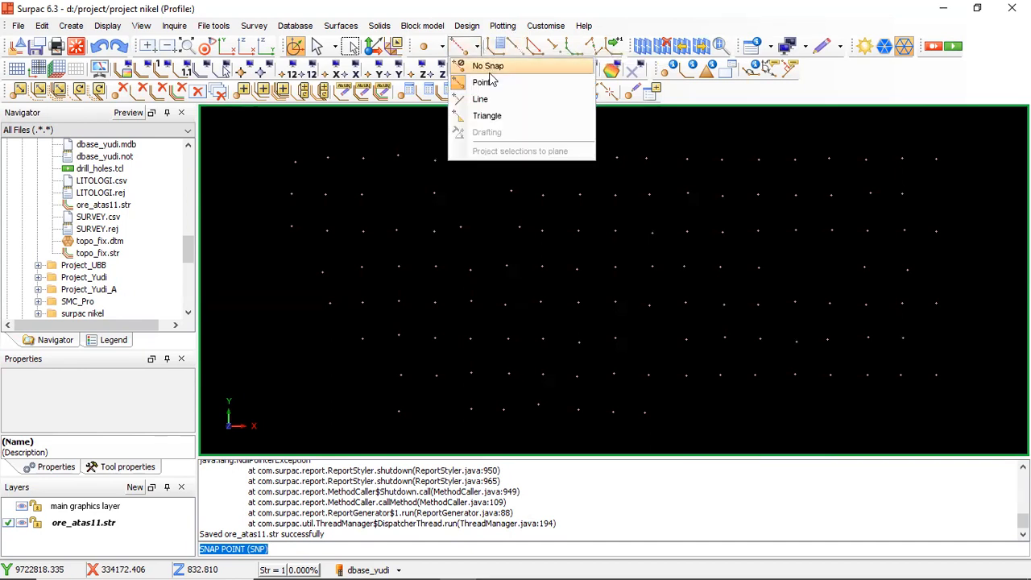
{"action": "left_click", "coordinate": [483, 82]}
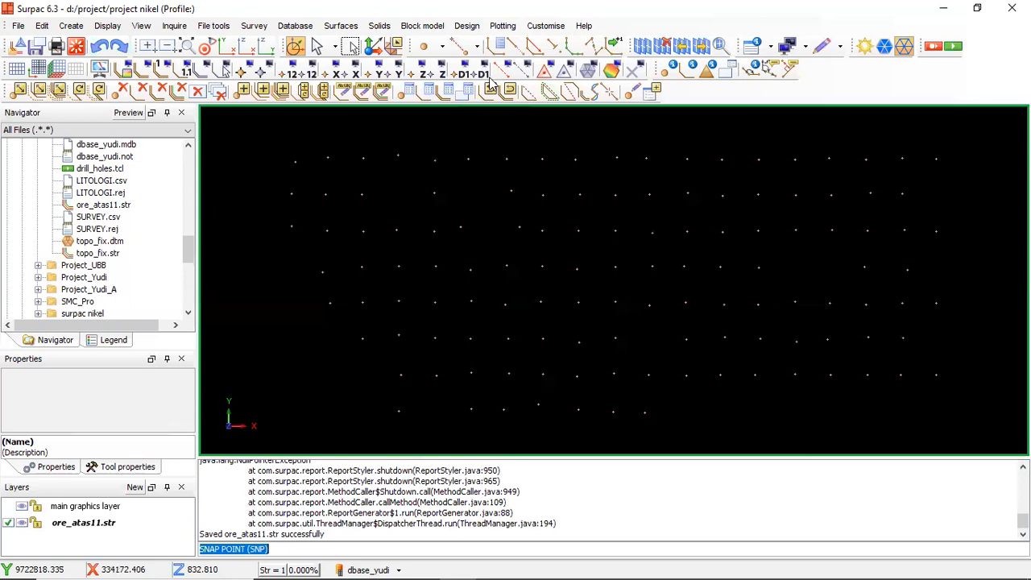
Start digitising a boundary string through the three westernmost points, going north to the northwest corner point
{"action": "left_click", "coordinate": [523, 48]}
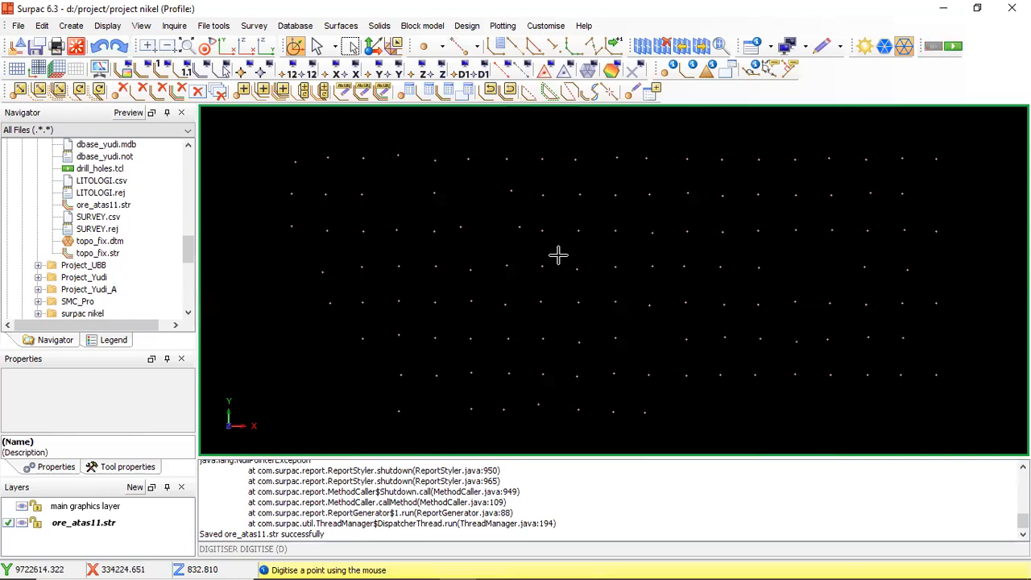
{"action": "left_click", "coordinate": [291, 226]}
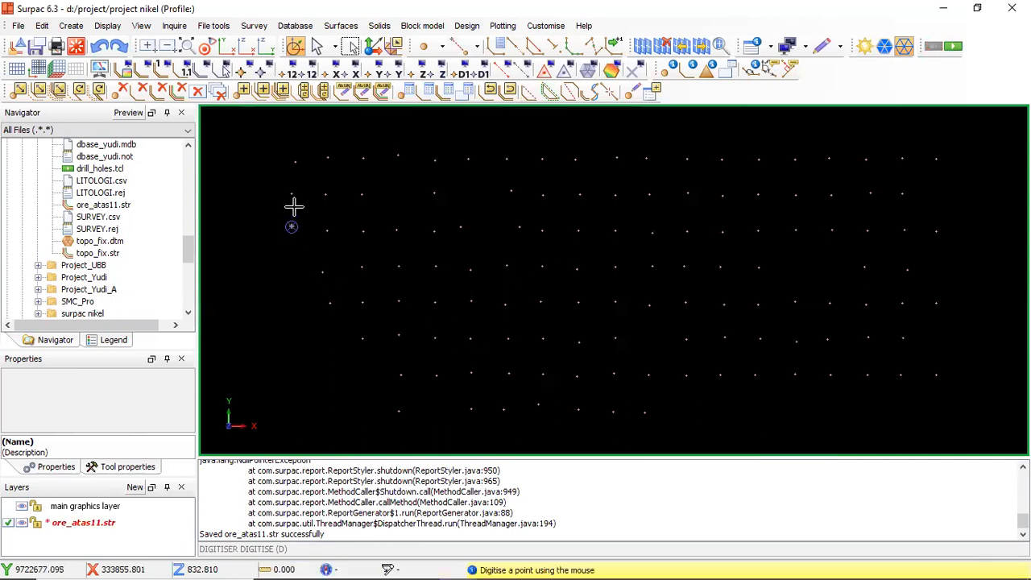
{"action": "left_click", "coordinate": [292, 193]}
{"action": "left_click", "coordinate": [293, 163]}
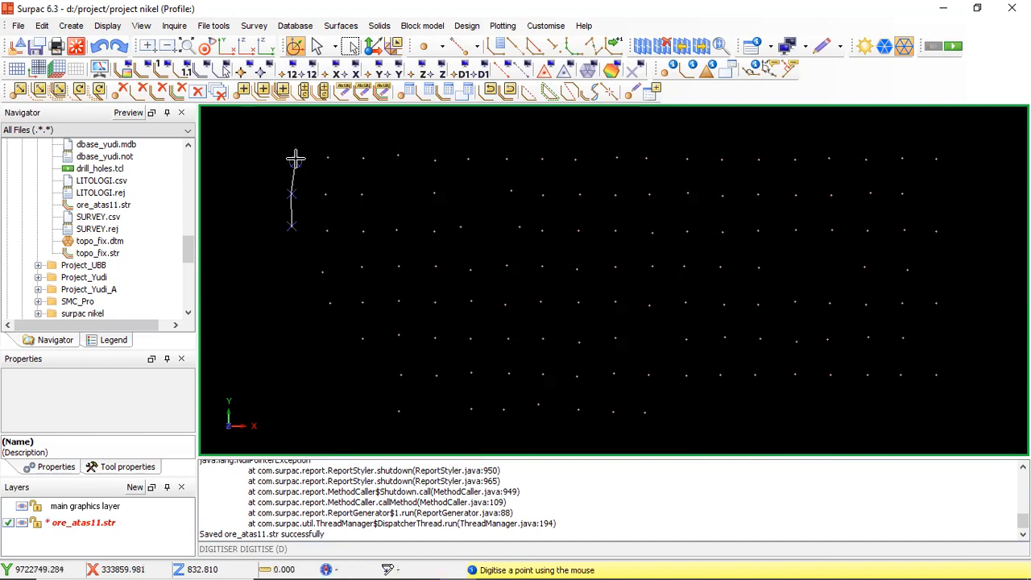
Continue the boundary eastward through every point of the northernmost row to the northeast corner point
{"action": "left_click", "coordinate": [362, 157]}
{"action": "left_click", "coordinate": [399, 155]}
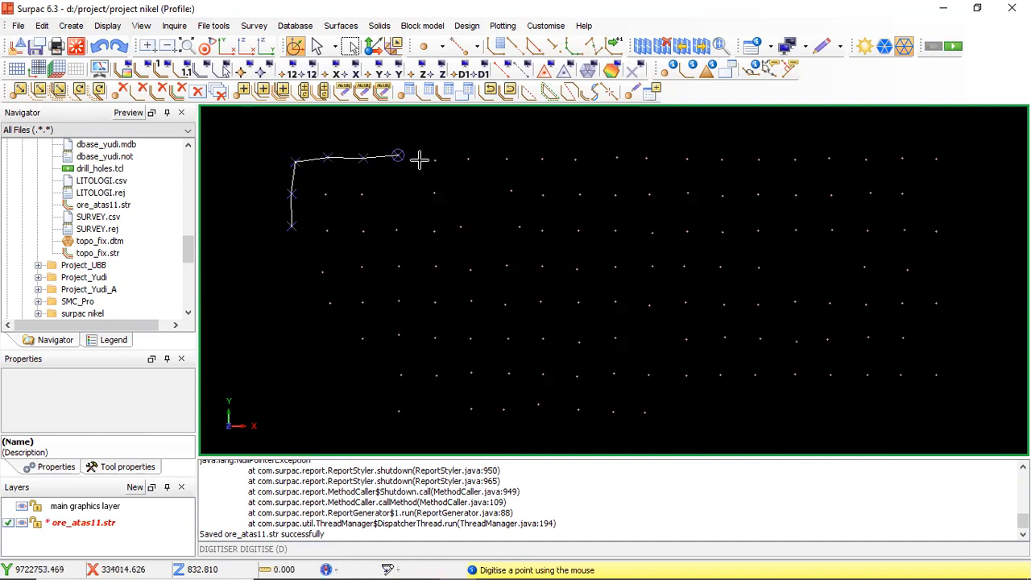
{"action": "left_click", "coordinate": [434, 159]}
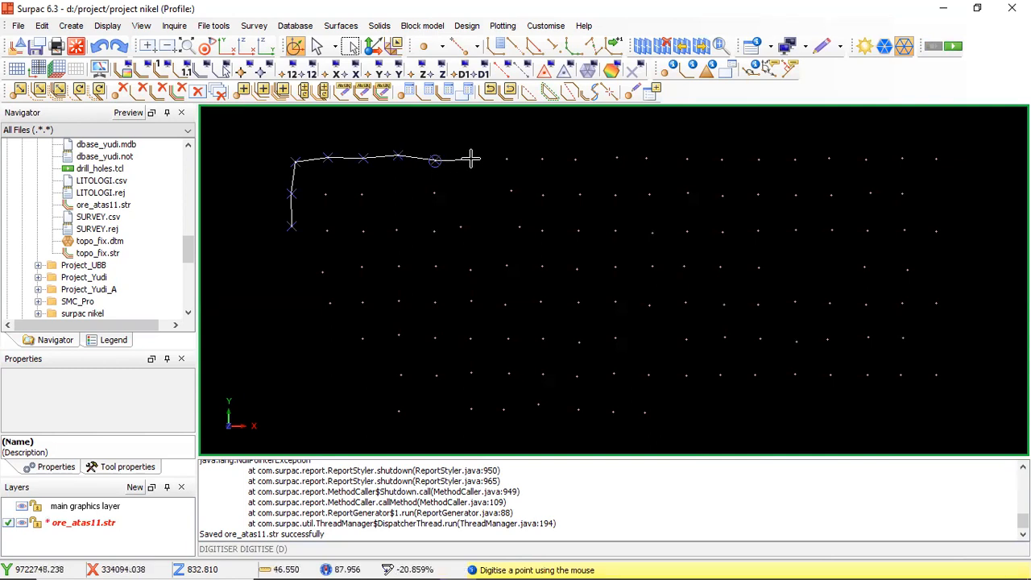
{"action": "left_click", "coordinate": [468, 159]}
{"action": "left_click", "coordinate": [505, 158]}
{"action": "left_click", "coordinate": [542, 159]}
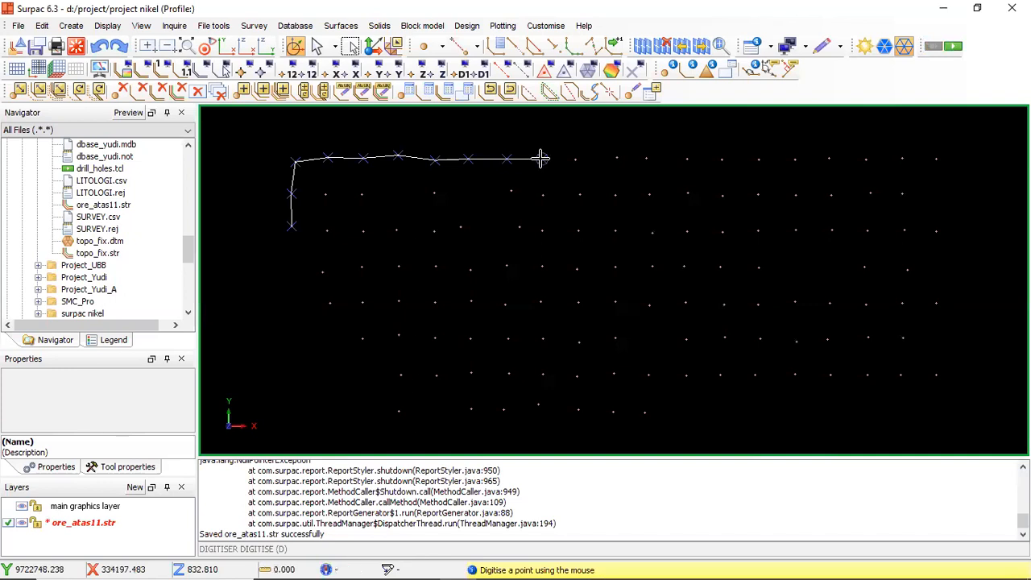
{"action": "left_click", "coordinate": [576, 158]}
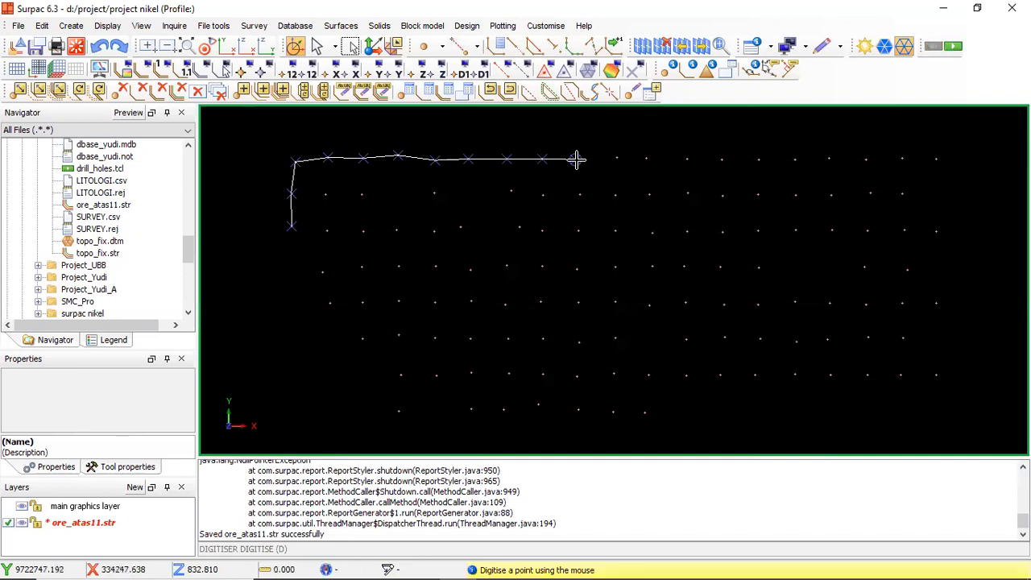
{"action": "left_click", "coordinate": [616, 157]}
{"action": "left_click", "coordinate": [647, 159]}
{"action": "left_click", "coordinate": [689, 159]}
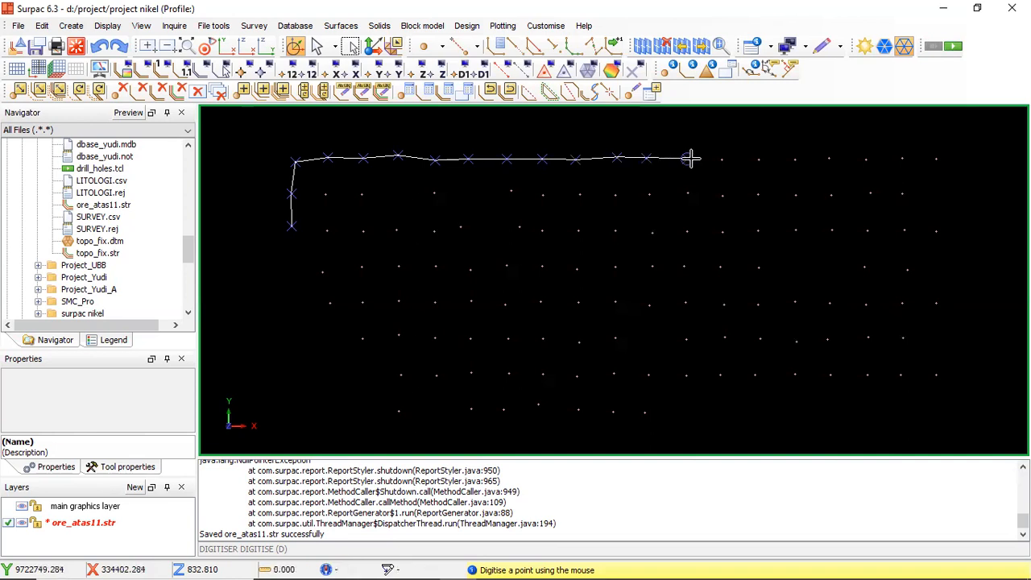
{"action": "left_click", "coordinate": [721, 159]}
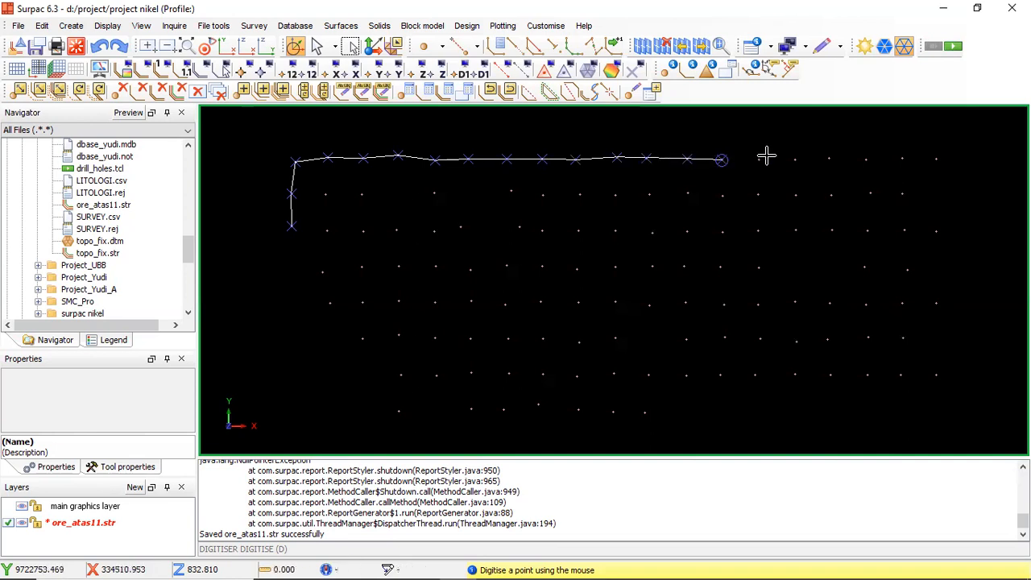
{"action": "left_click", "coordinate": [758, 160]}
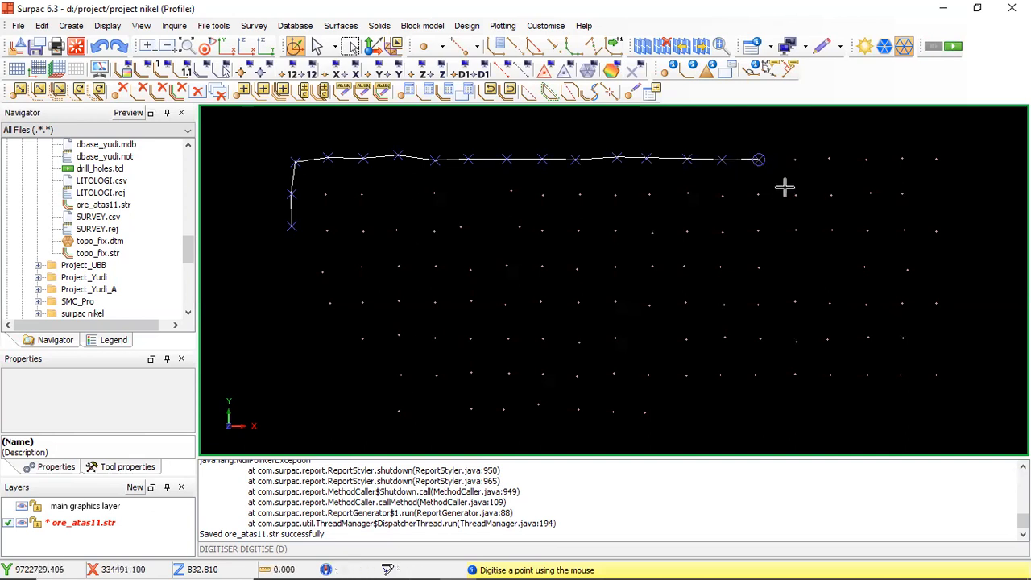
{"action": "left_click", "coordinate": [795, 162]}
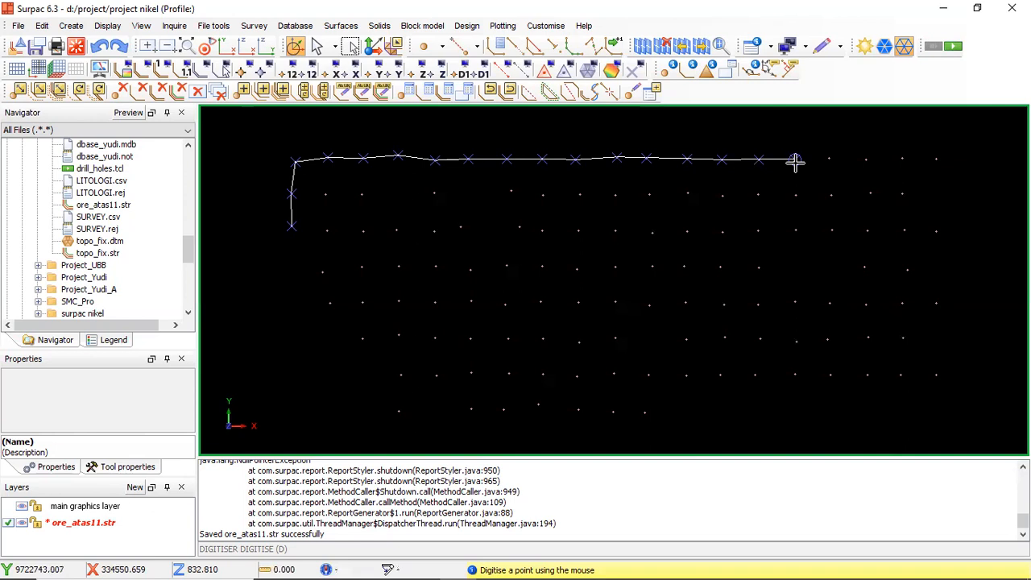
{"action": "left_click", "coordinate": [829, 159]}
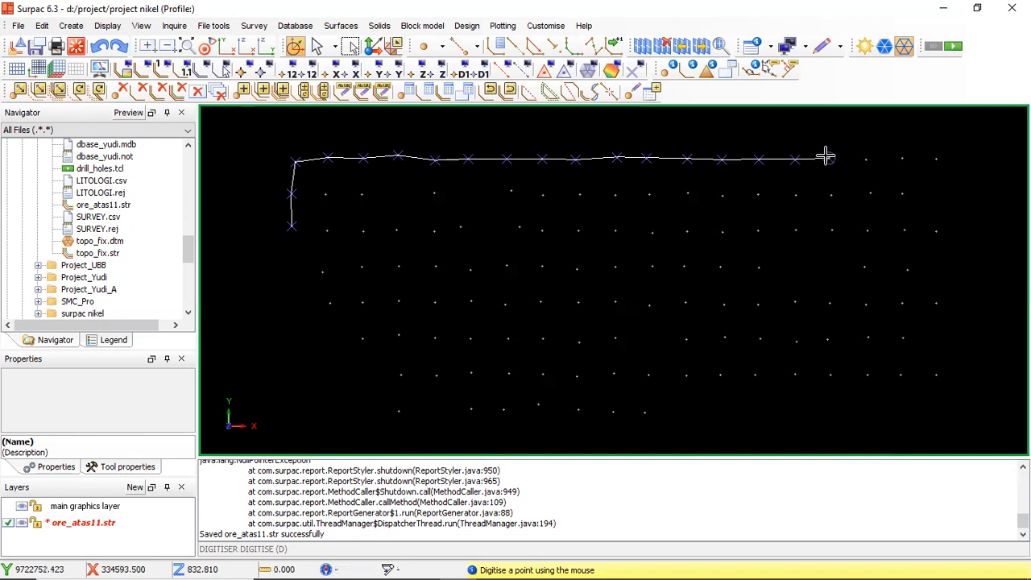
{"action": "left_click", "coordinate": [865, 159]}
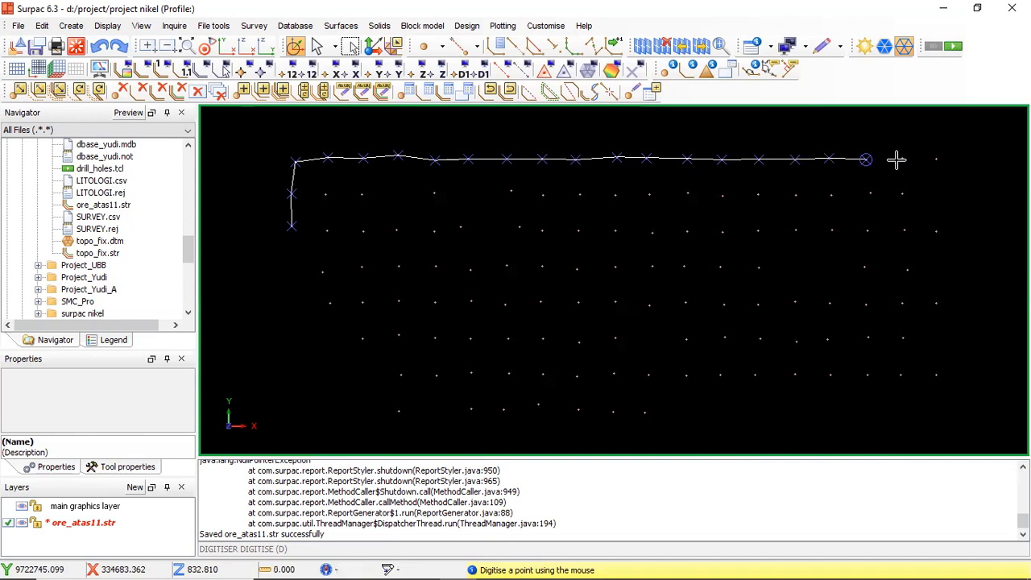
{"action": "left_click", "coordinate": [903, 158]}
{"action": "left_click", "coordinate": [937, 160]}
Extend the boundary down the eastern edge points to the southeast corner, and undo the extra point digitised west of it
{"action": "left_click", "coordinate": [936, 231]}
{"action": "left_click", "coordinate": [936, 303]}
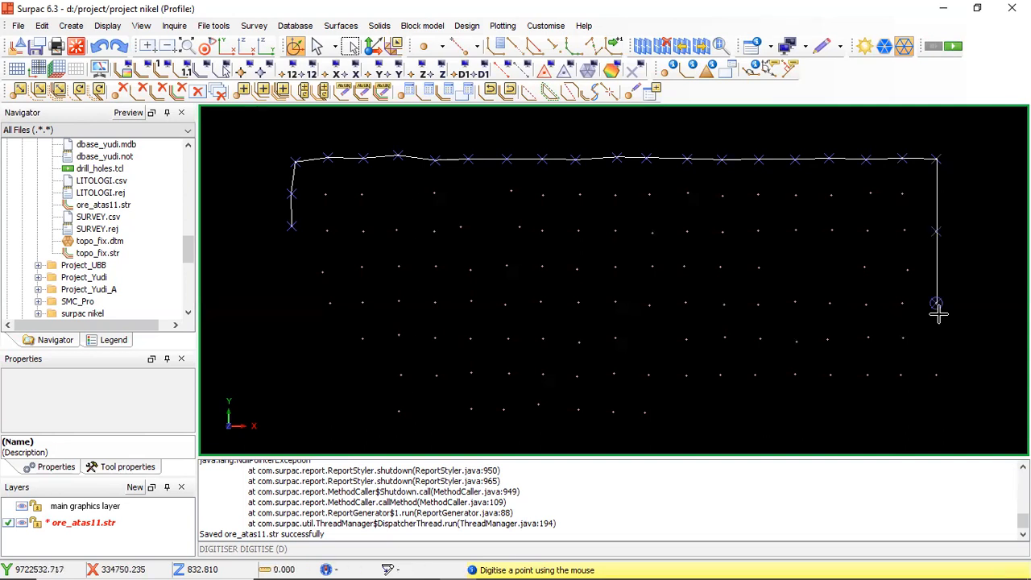
{"action": "left_click", "coordinate": [938, 377]}
{"action": "left_click", "coordinate": [899, 385]}
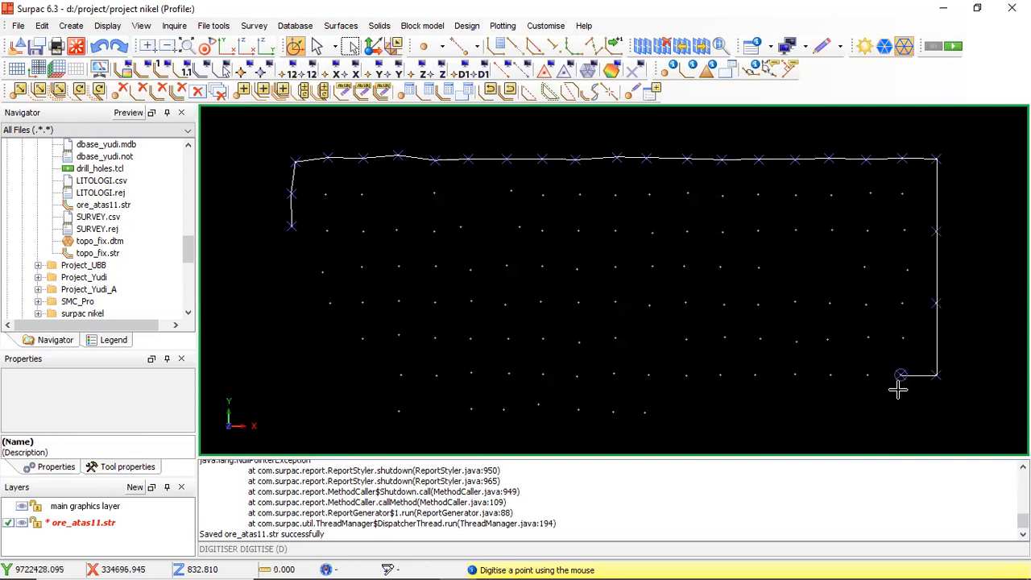
{"action": "left_click", "coordinate": [99, 49]}
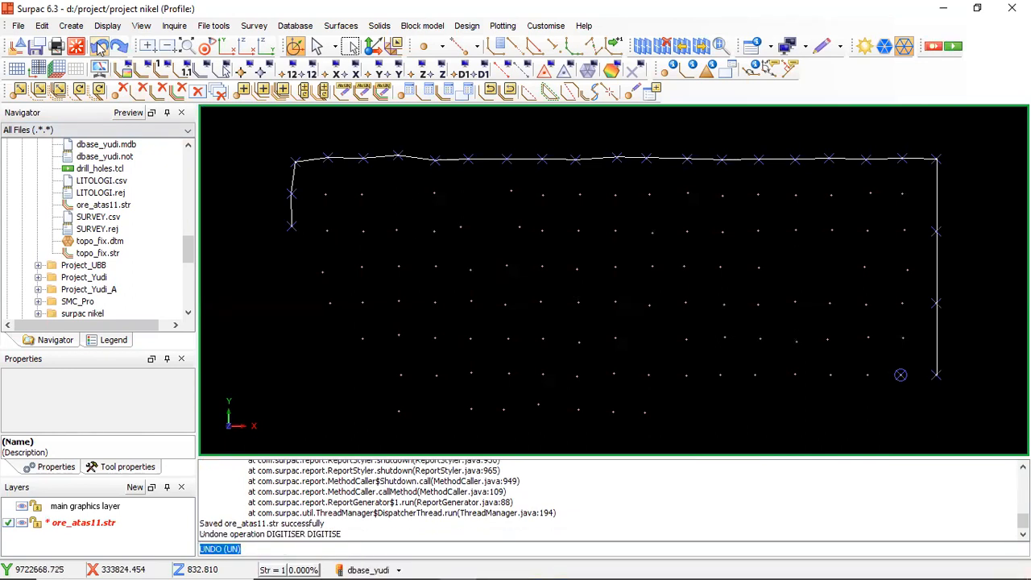
Resume digitising the boundary westward from the southeast corner through the points of the second-southernmost row, up to where the southernmost row begins
{"action": "left_click", "coordinate": [512, 46]}
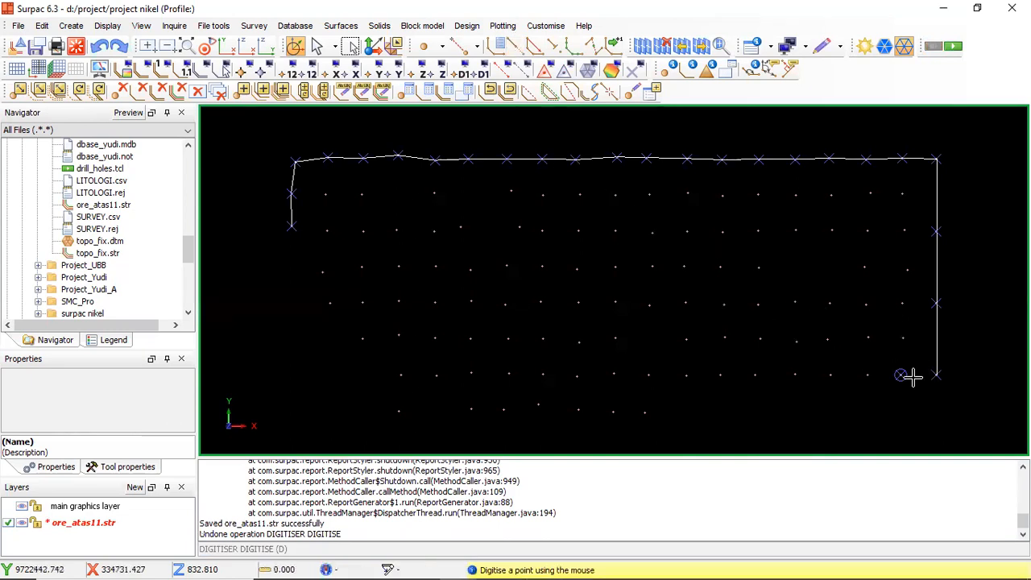
{"action": "left_click", "coordinate": [868, 375]}
{"action": "left_click", "coordinate": [830, 374]}
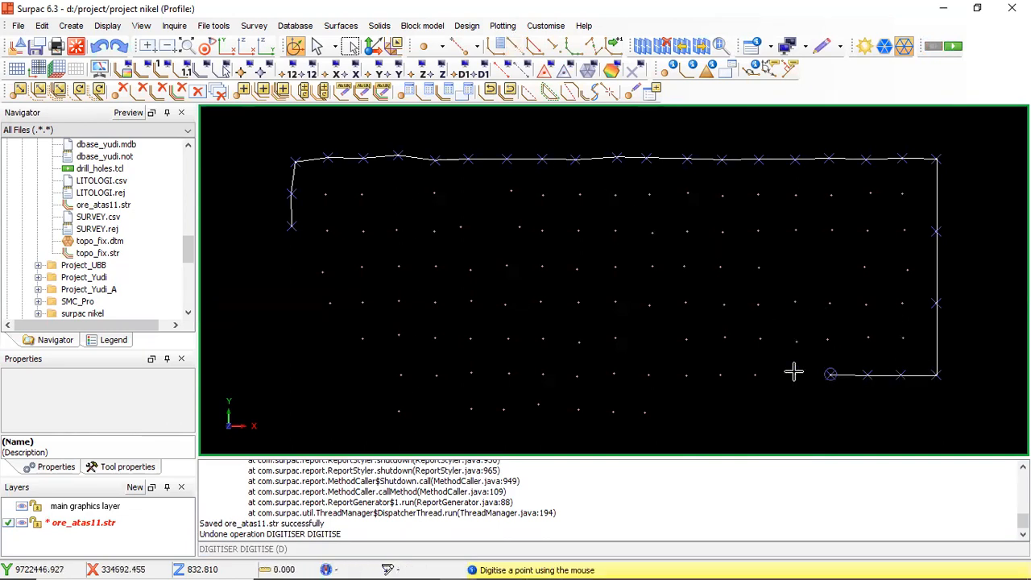
{"action": "left_click", "coordinate": [796, 375]}
{"action": "left_click", "coordinate": [755, 375]}
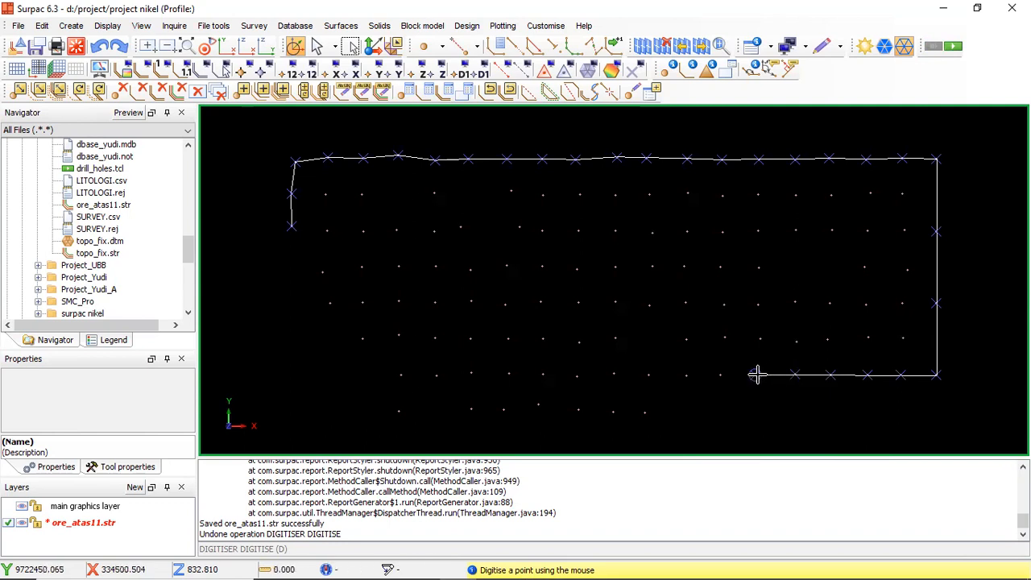
{"action": "left_click", "coordinate": [721, 375]}
{"action": "left_click", "coordinate": [686, 376]}
Drop the boundary to the southernmost row and continue it west through every point to the southwest corner point
{"action": "left_click", "coordinate": [645, 412]}
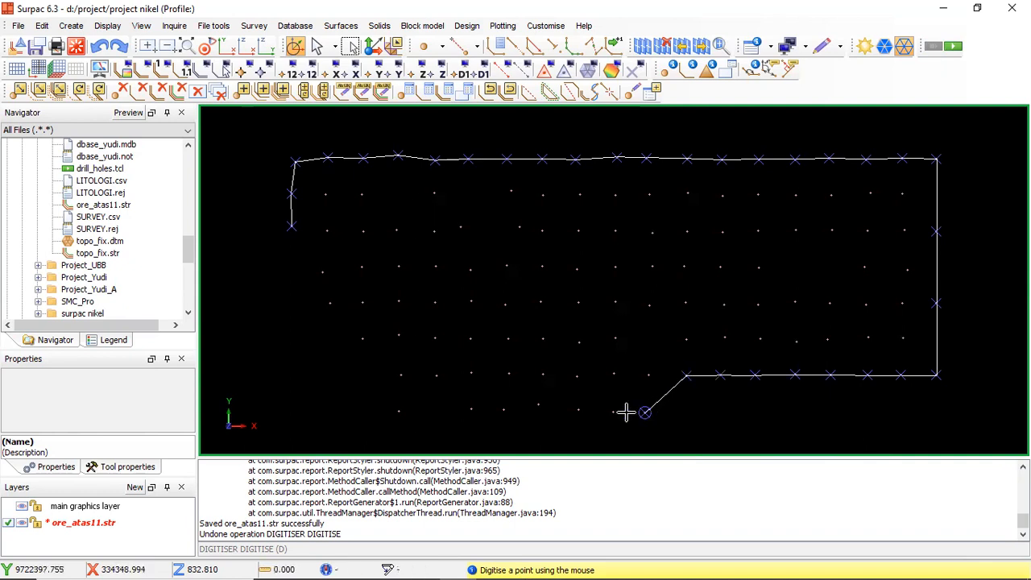
{"action": "left_click", "coordinate": [613, 411]}
{"action": "left_click", "coordinate": [578, 410]}
{"action": "left_click", "coordinate": [538, 403]}
{"action": "left_click", "coordinate": [503, 410]}
{"action": "left_click", "coordinate": [472, 409]}
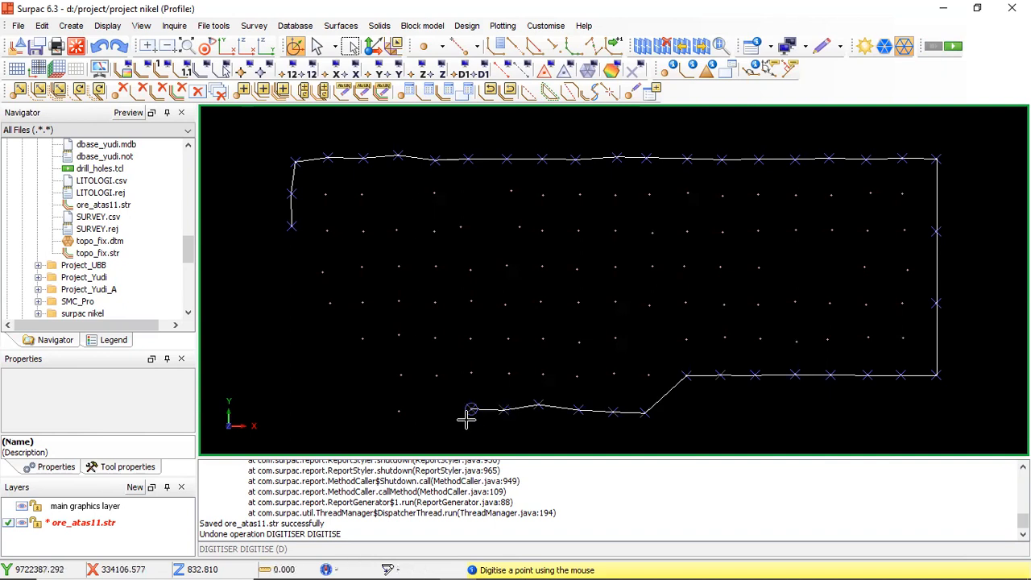
{"action": "left_click", "coordinate": [398, 410]}
Extend the boundary north through the southwestern edge points and close the segment back to its starting point
{"action": "left_click", "coordinate": [400, 375]}
{"action": "left_click", "coordinate": [358, 345]}
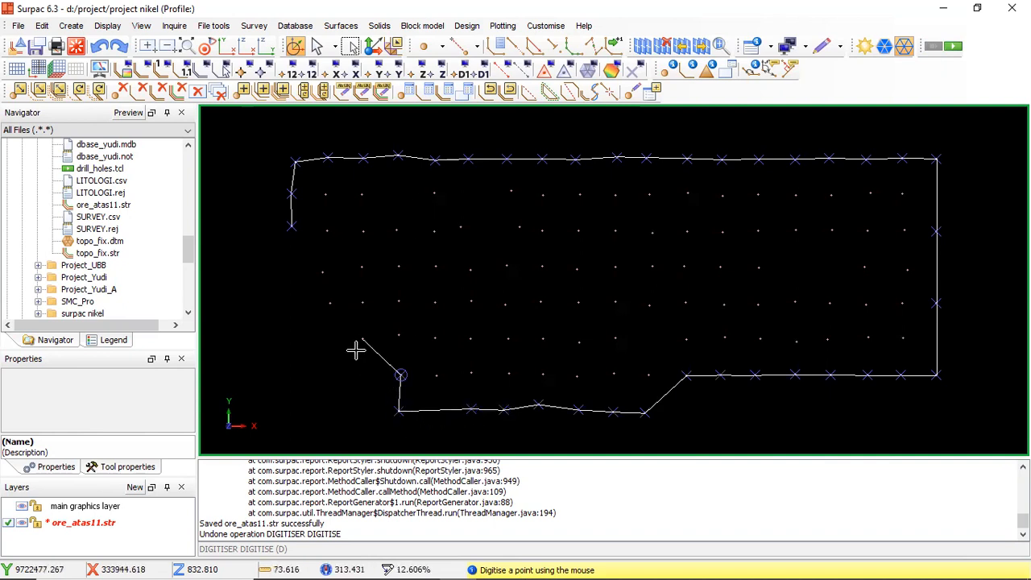
{"action": "left_click", "coordinate": [330, 302]}
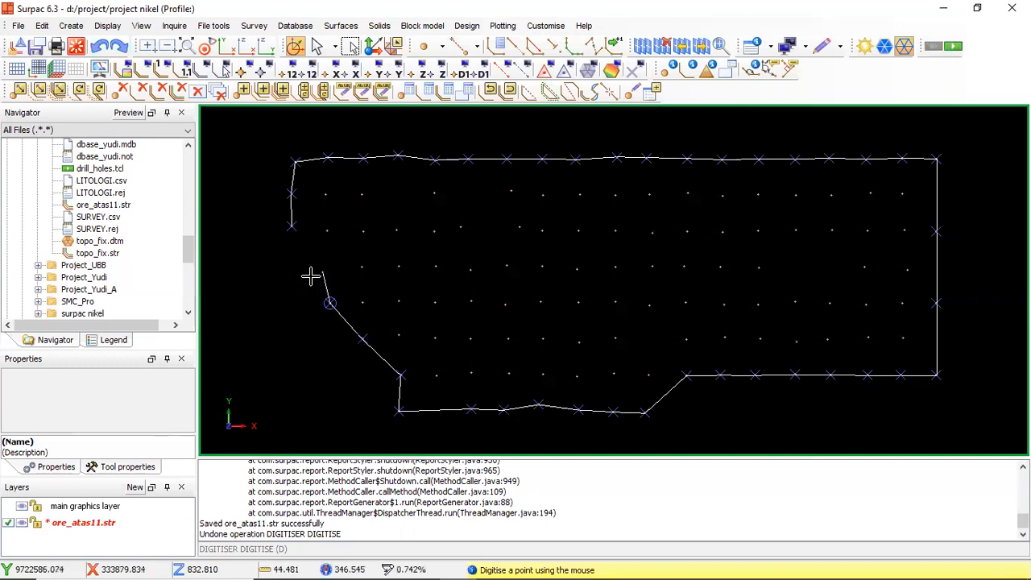
{"action": "left_click", "coordinate": [322, 272]}
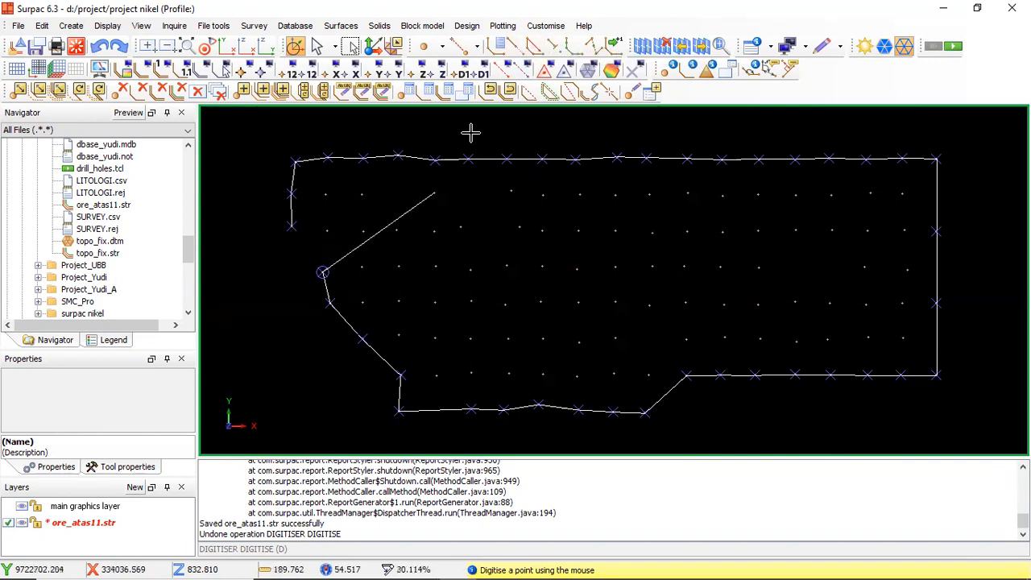
{"action": "left_click", "coordinate": [536, 48]}
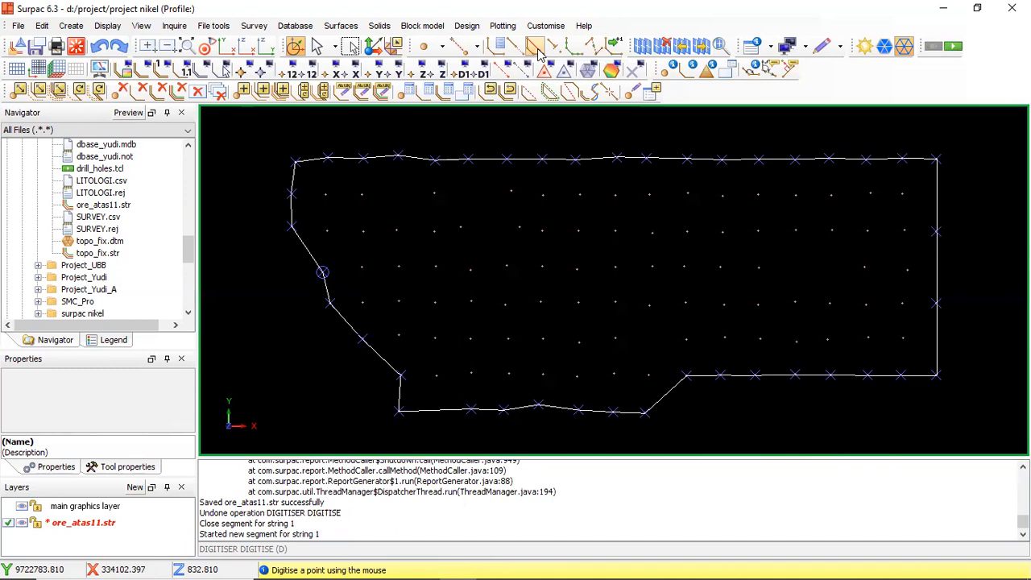
Erase the temporary markers and save the layer, overwriting ore_atas11.str
{"action": "left_click", "coordinate": [635, 73]}
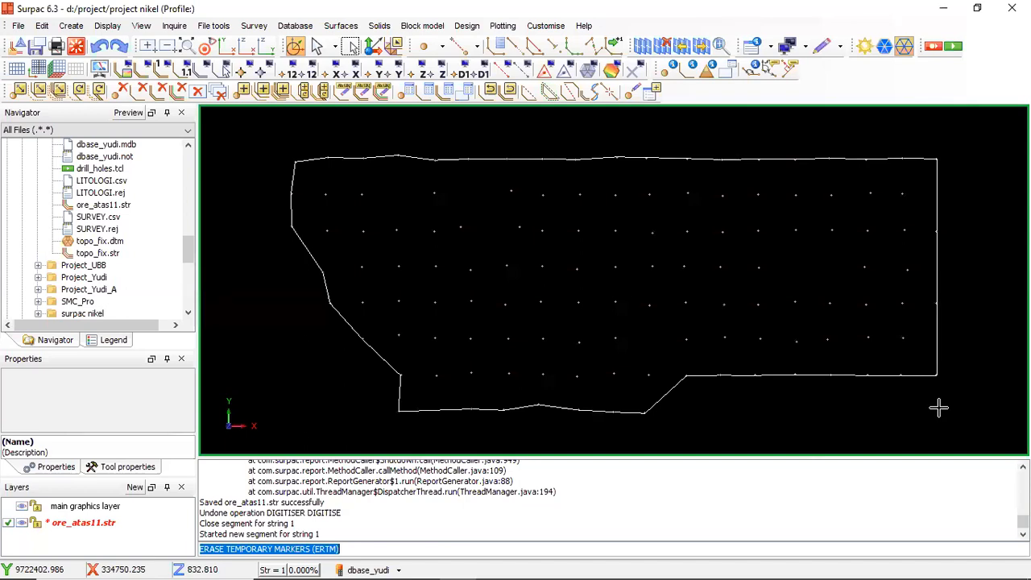
{"action": "left_click", "coordinate": [35, 46]}
{"action": "left_click", "coordinate": [584, 403]}
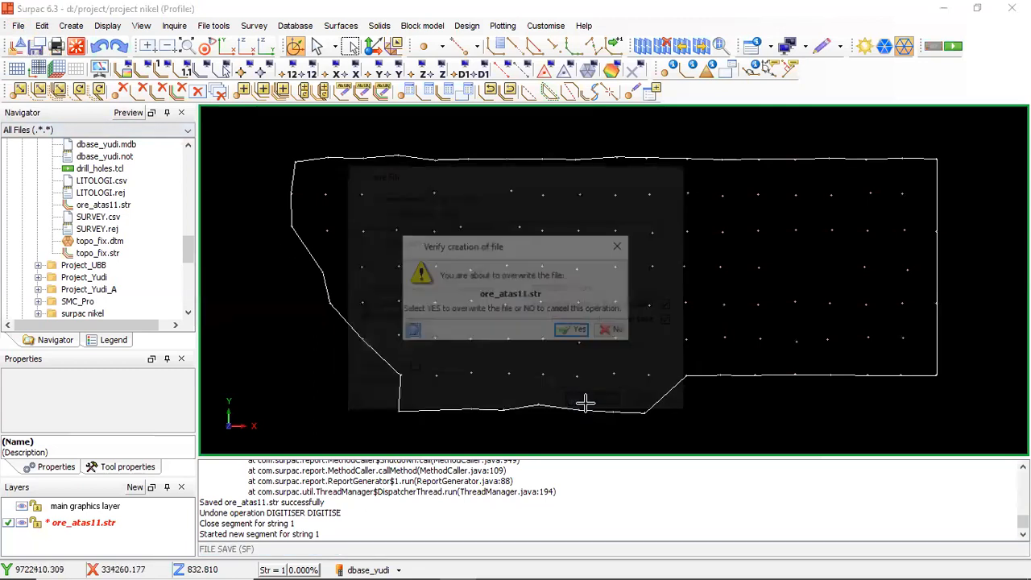
{"action": "left_click", "coordinate": [580, 331]}
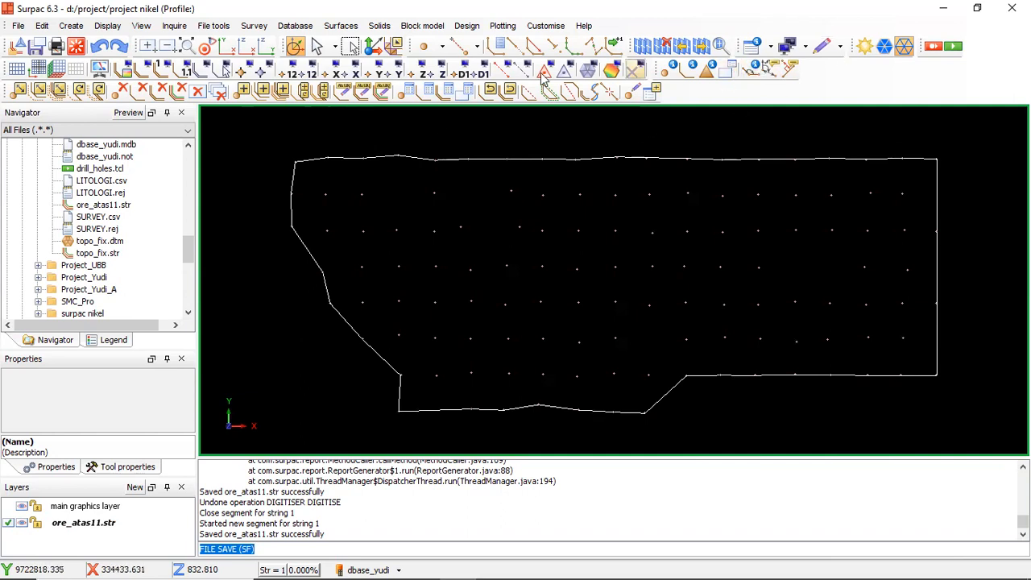
Renumber the boundary string from 1 to 2 and erase the temporary markers
{"action": "left_click", "coordinate": [634, 71]}
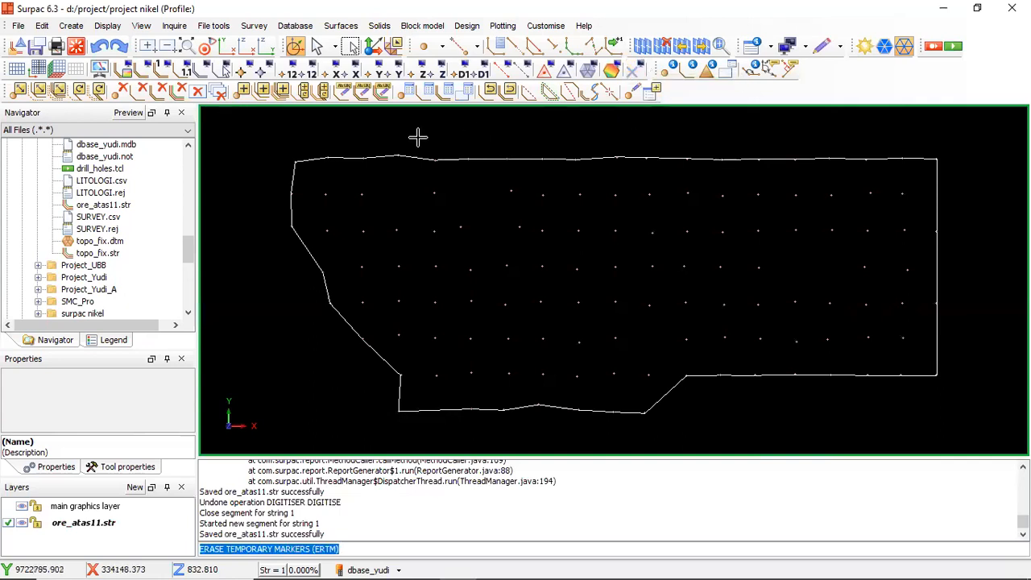
{"action": "left_click", "coordinate": [361, 92]}
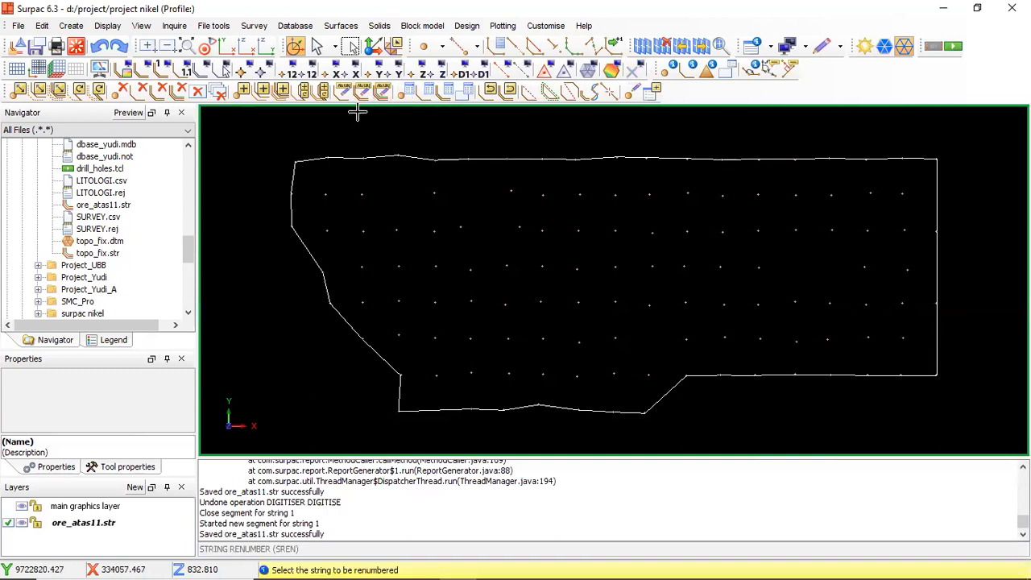
{"action": "left_click", "coordinate": [292, 170]}
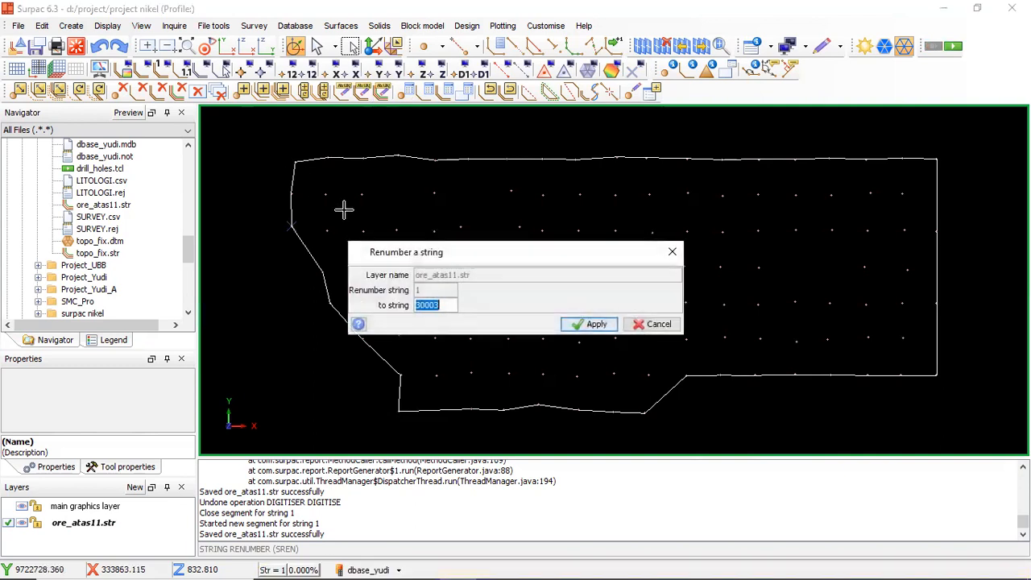
{"action": "type", "text": "2"}
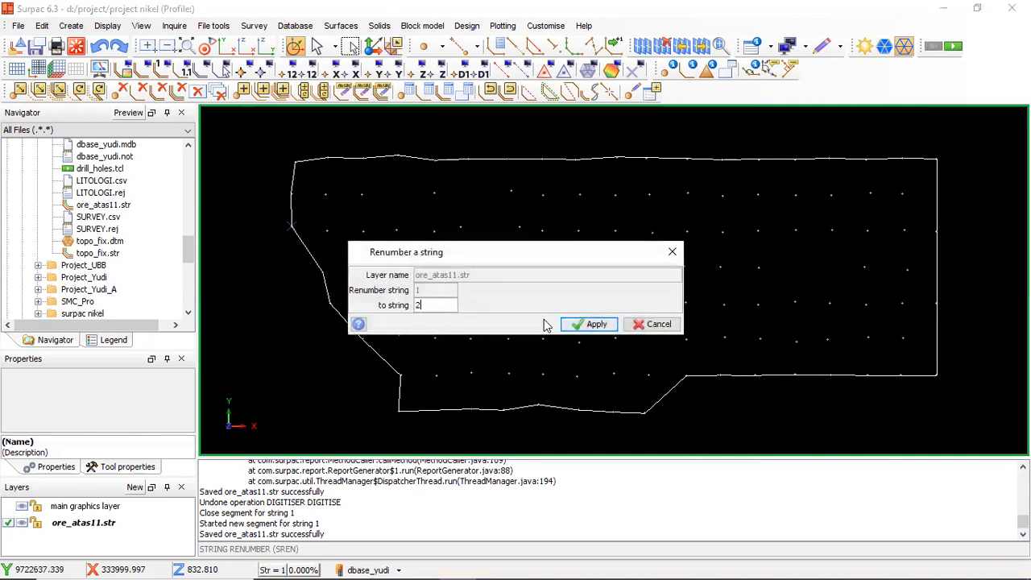
{"action": "left_click", "coordinate": [589, 324]}
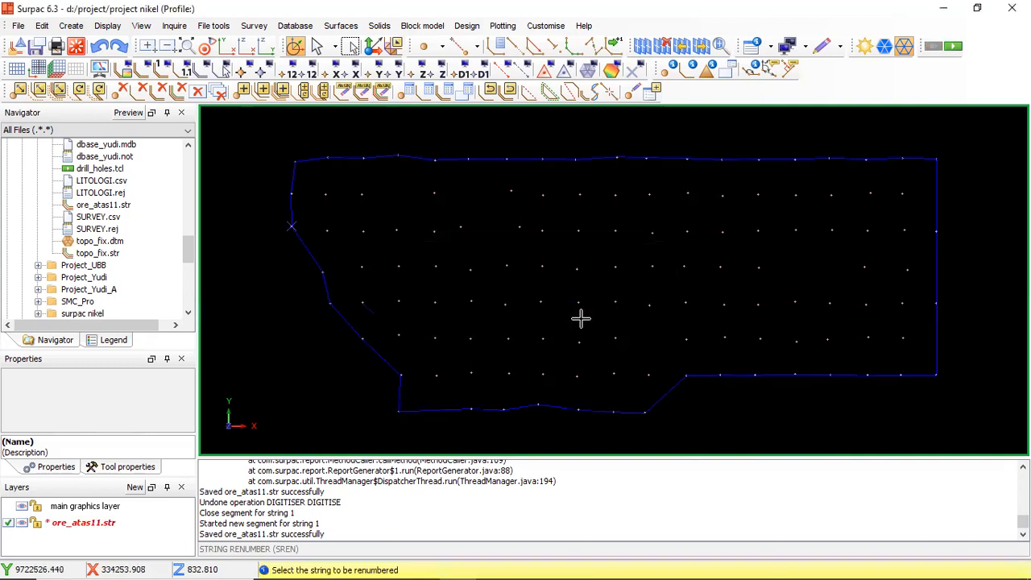
{"action": "left_click", "coordinate": [635, 73]}
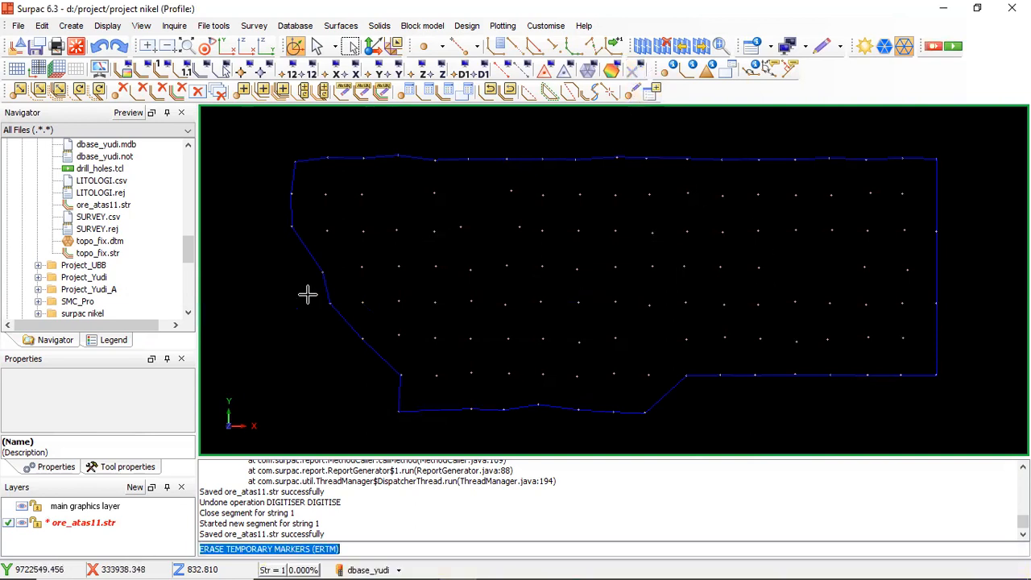
Save the renumbered boundary to ore_atas11.str, overwriting the existing file
{"action": "left_click", "coordinate": [37, 47]}
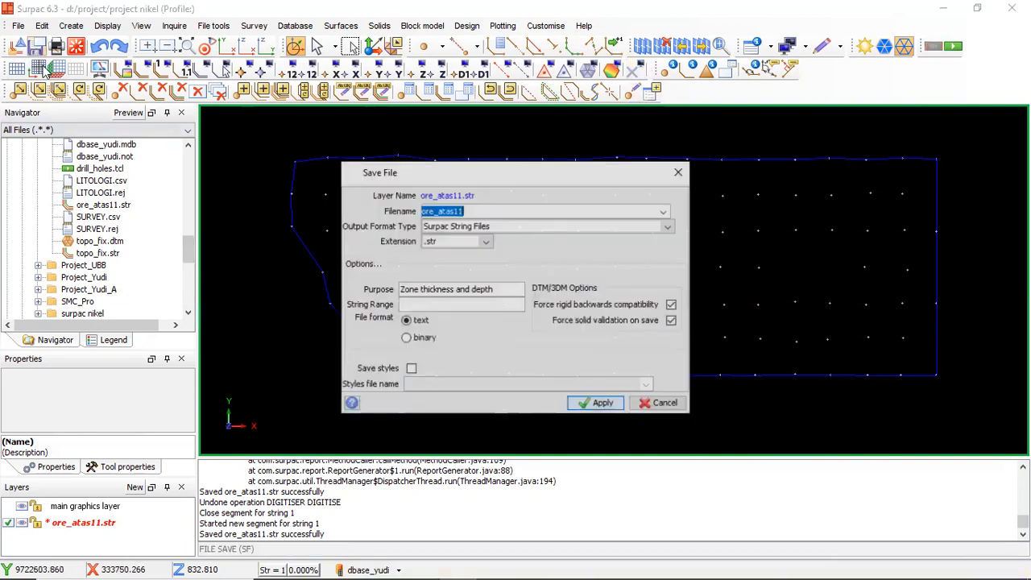
{"action": "left_click", "coordinate": [596, 402]}
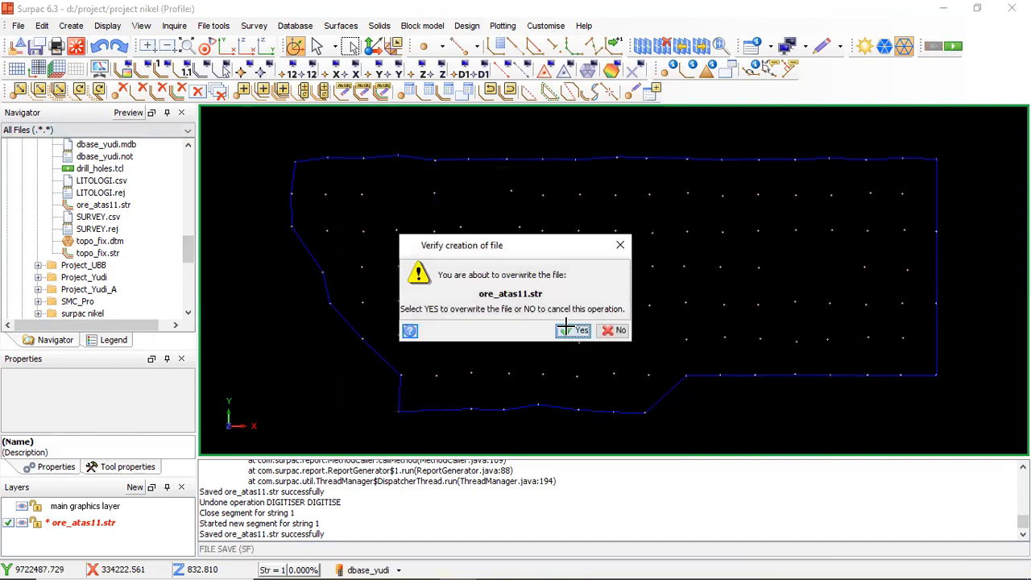
{"action": "left_click", "coordinate": [573, 331]}
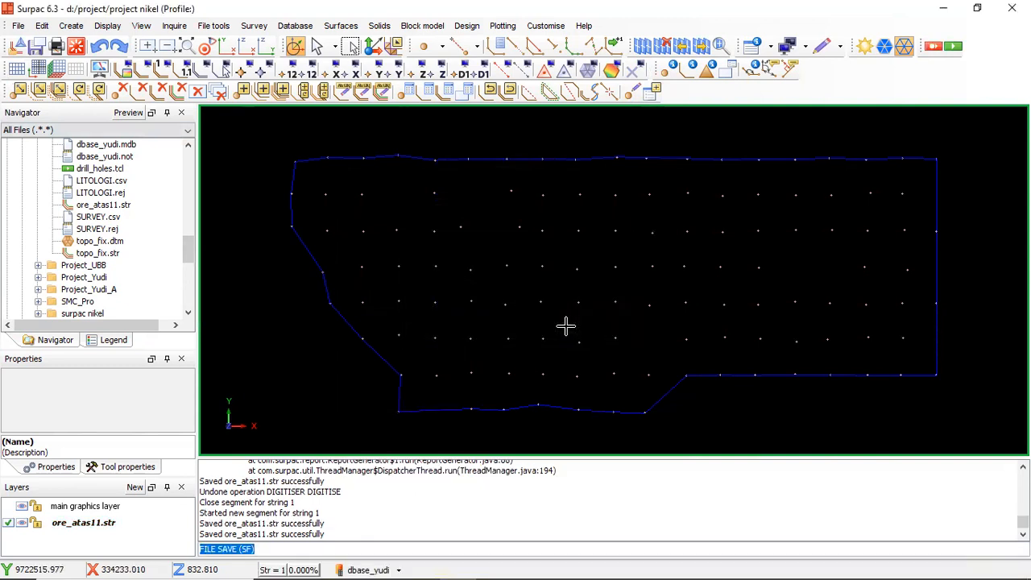
{"action": "left_click", "coordinate": [366, 97]}
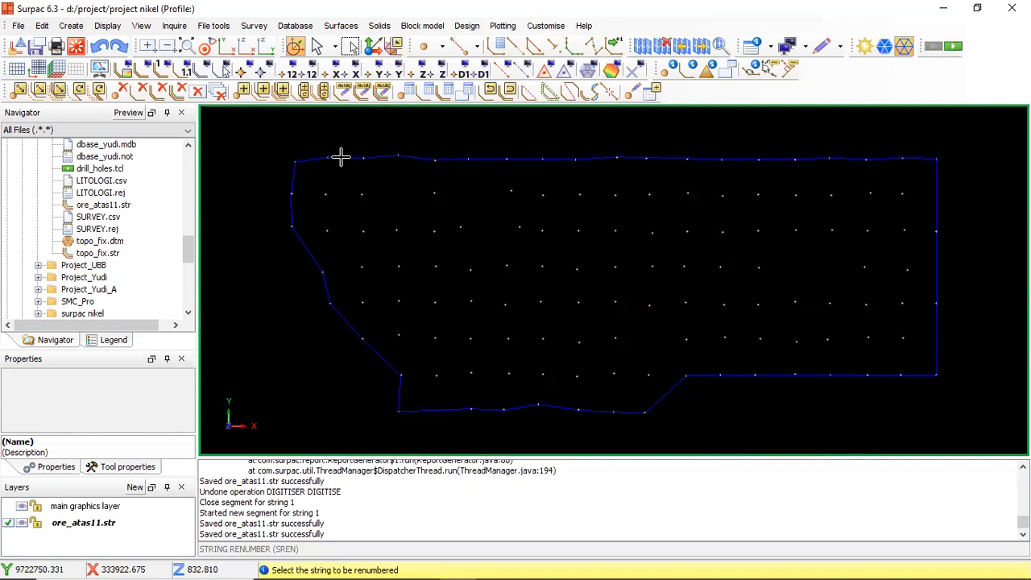
{"action": "left_click", "coordinate": [340, 157]}
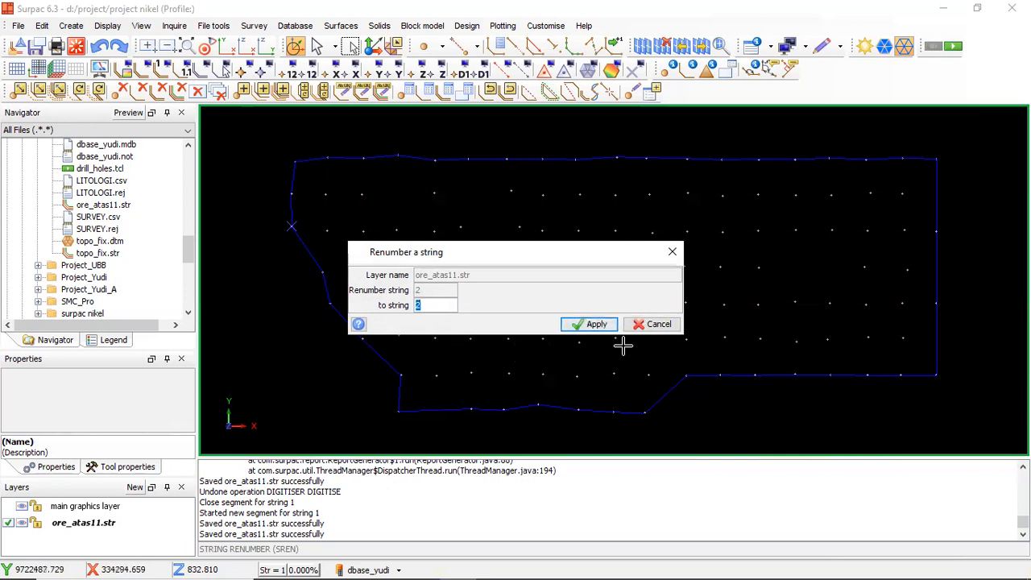
{"action": "left_click", "coordinate": [656, 325]}
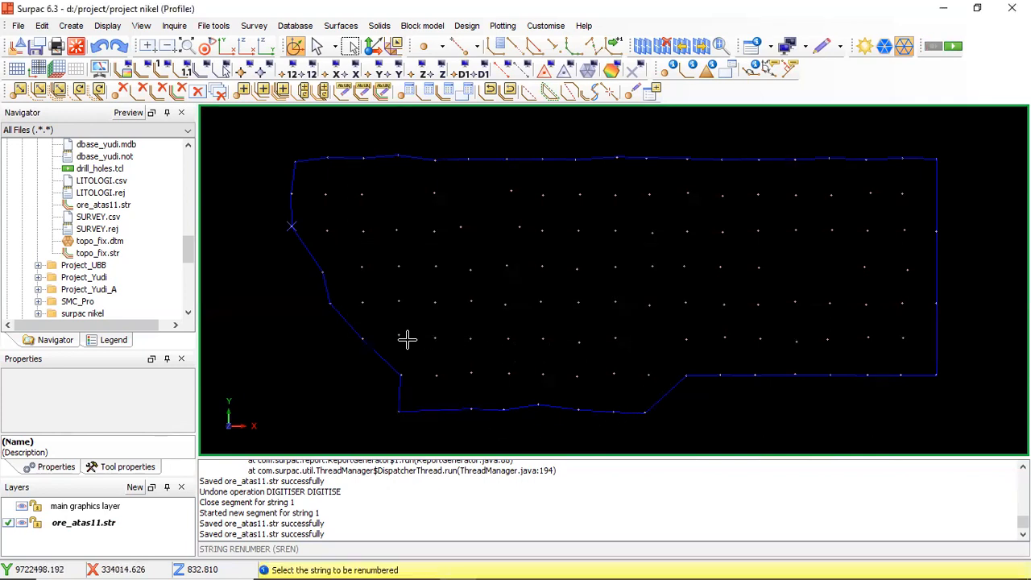
{"action": "key", "text": "Escape"}
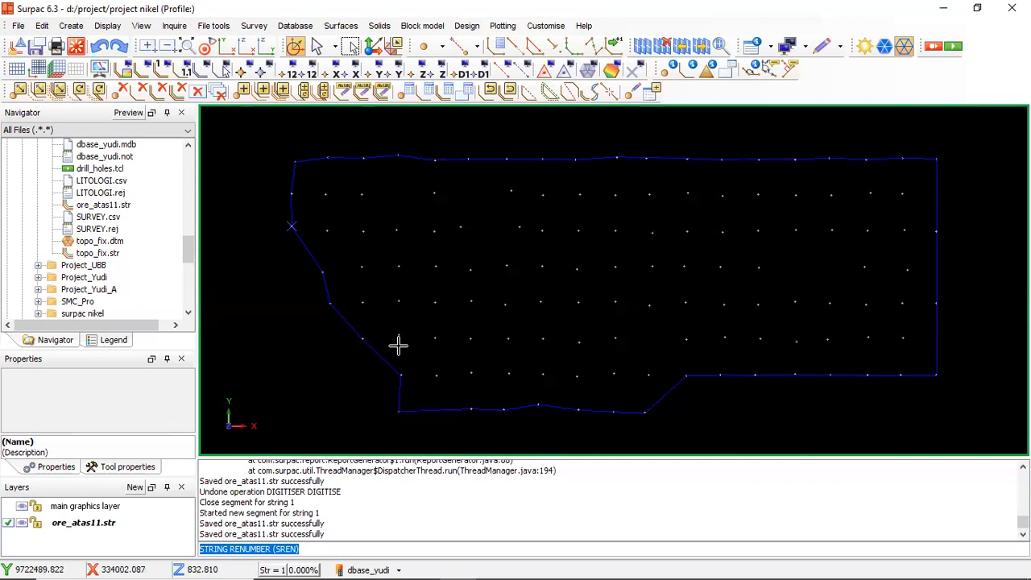
{"action": "left_click", "coordinate": [633, 68]}
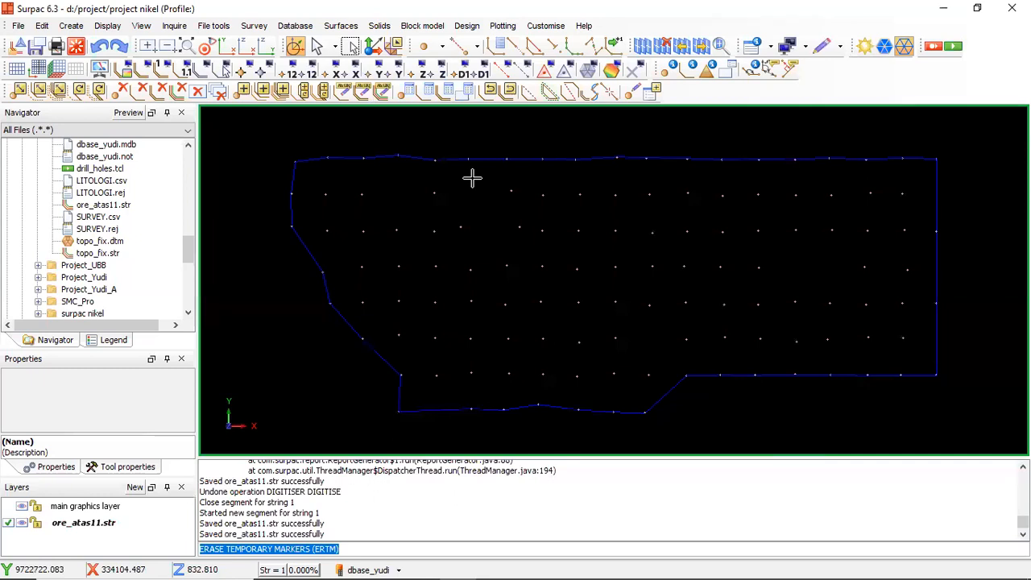
{"action": "left_click", "coordinate": [361, 90]}
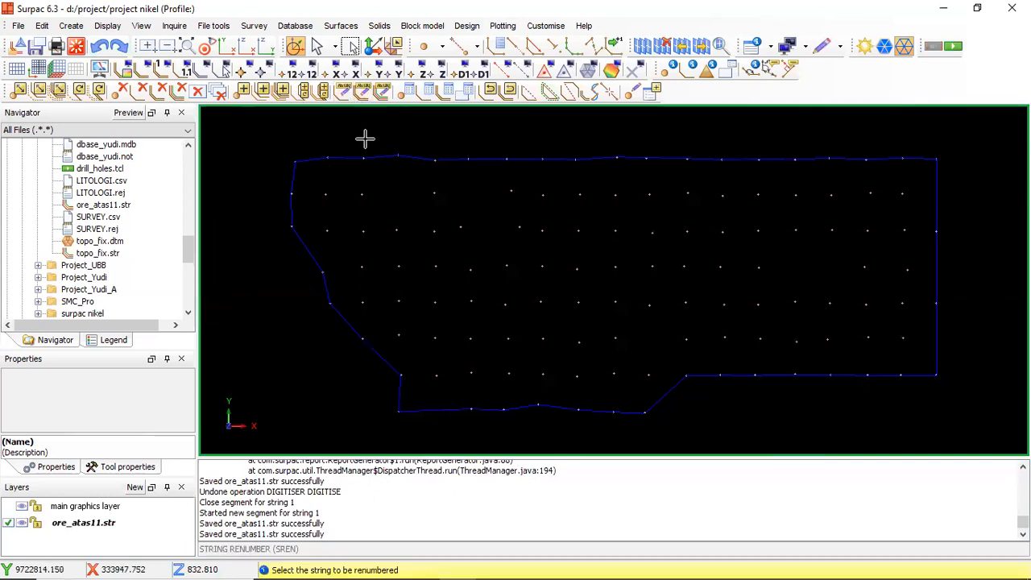
{"action": "left_click", "coordinate": [343, 156]}
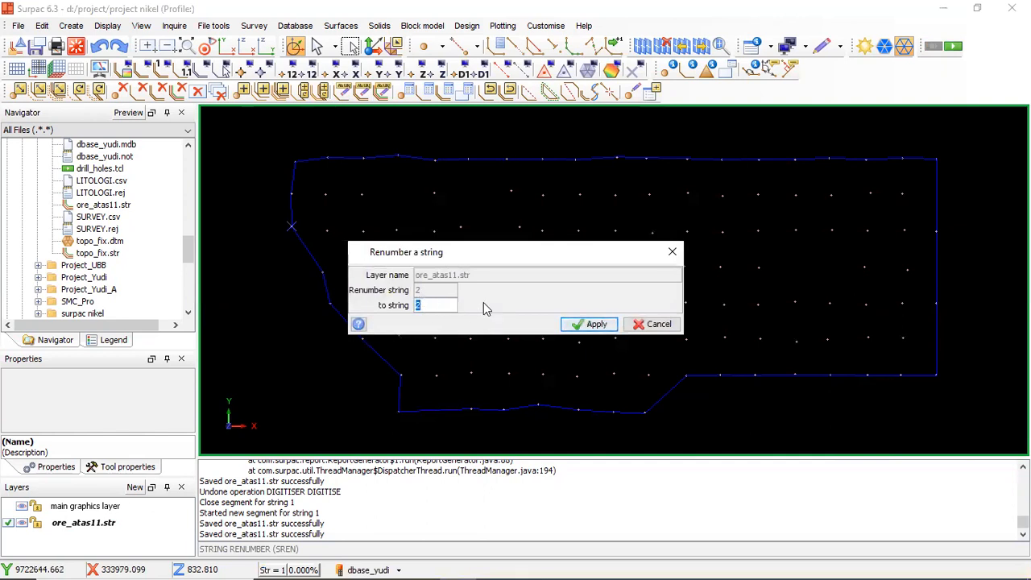
{"action": "left_click", "coordinate": [659, 325]}
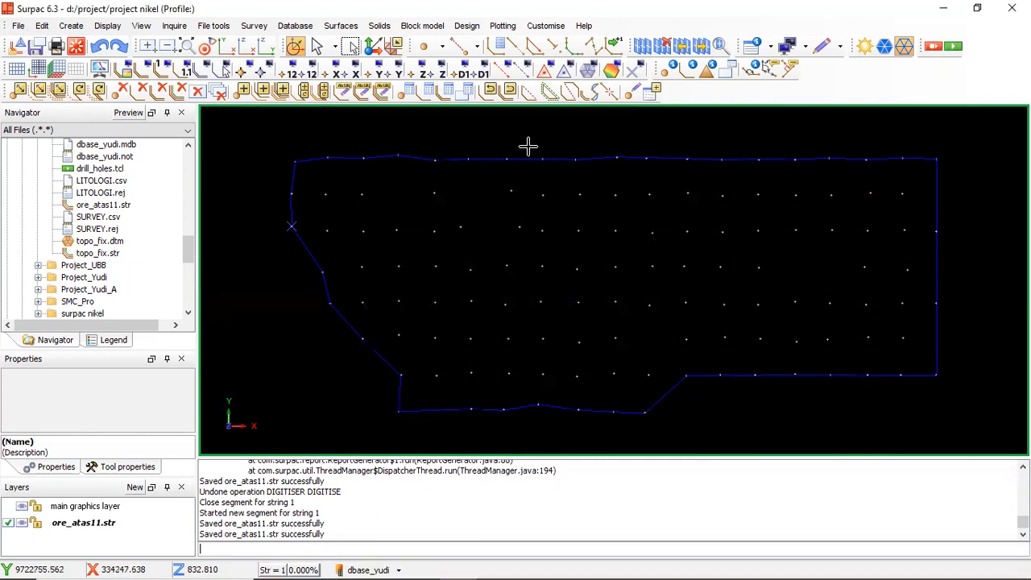
{"action": "left_click", "coordinate": [633, 69]}
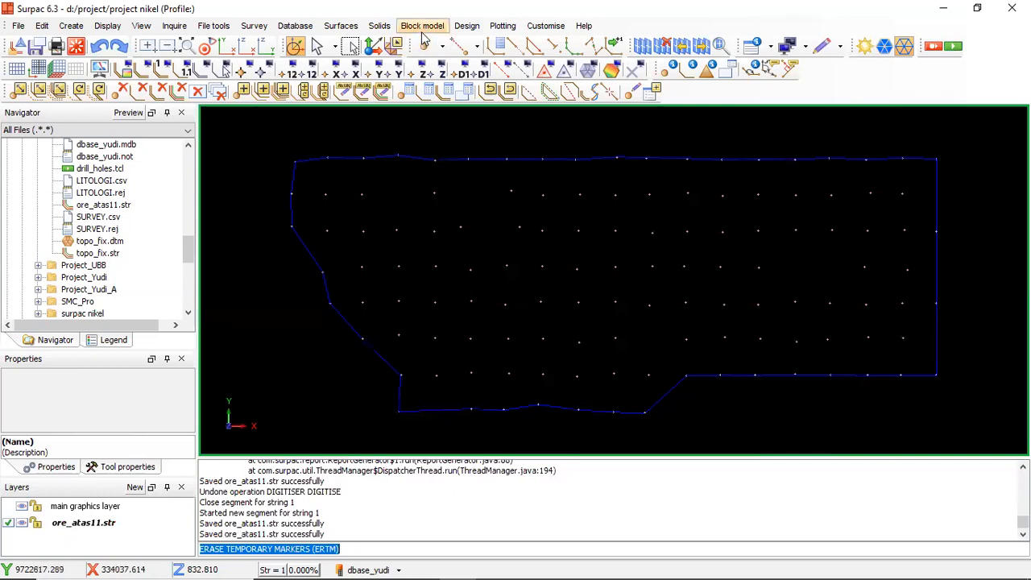
{"action": "left_click", "coordinate": [335, 30]}
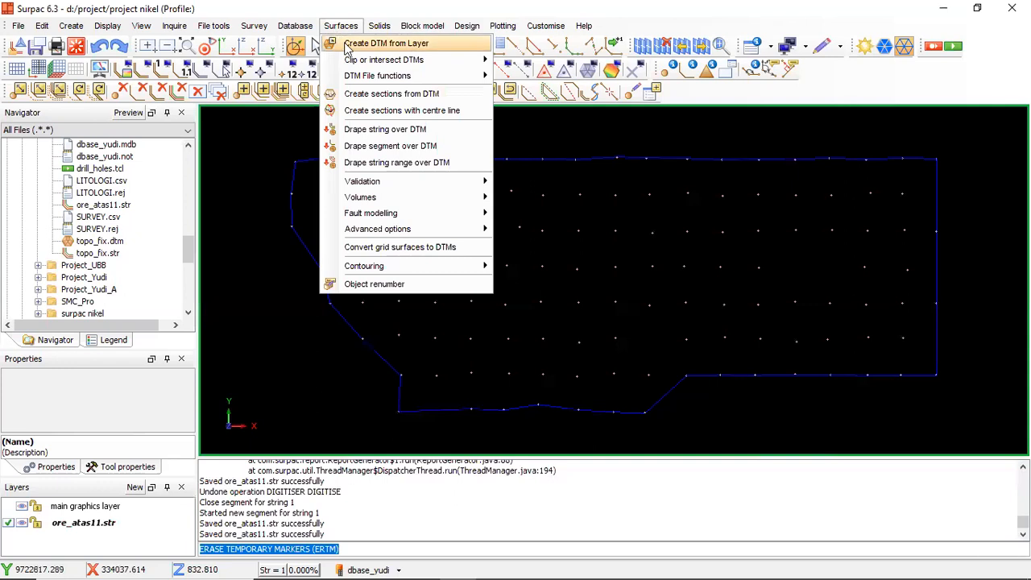
{"action": "left_click", "coordinate": [348, 45]}
{"action": "left_click", "coordinate": [419, 295]}
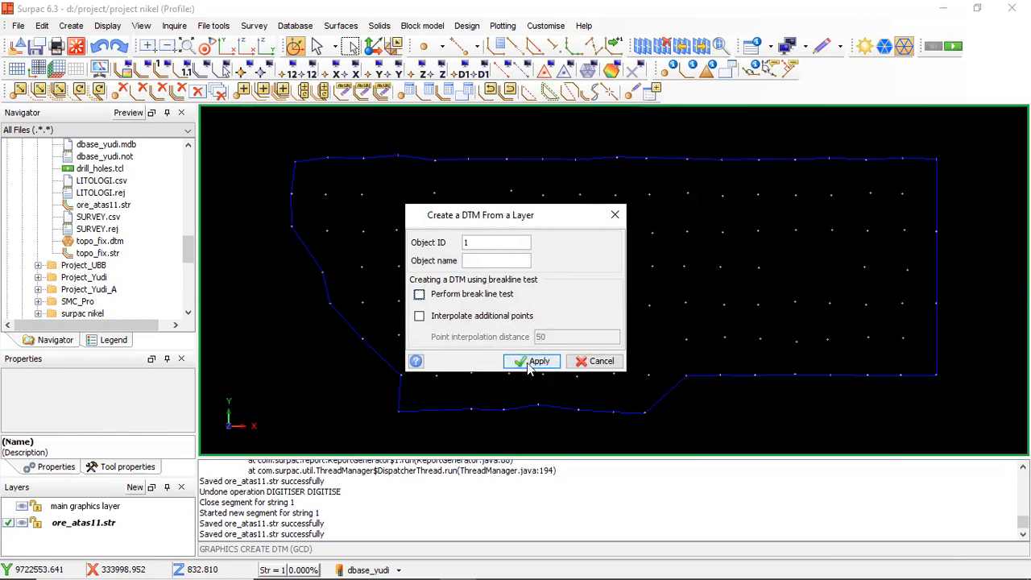
{"action": "left_click", "coordinate": [596, 361]}
Create a DTM from the ore_atas11.str layer with object ID 1 and the break line test turned off
{"action": "left_click", "coordinate": [342, 26]}
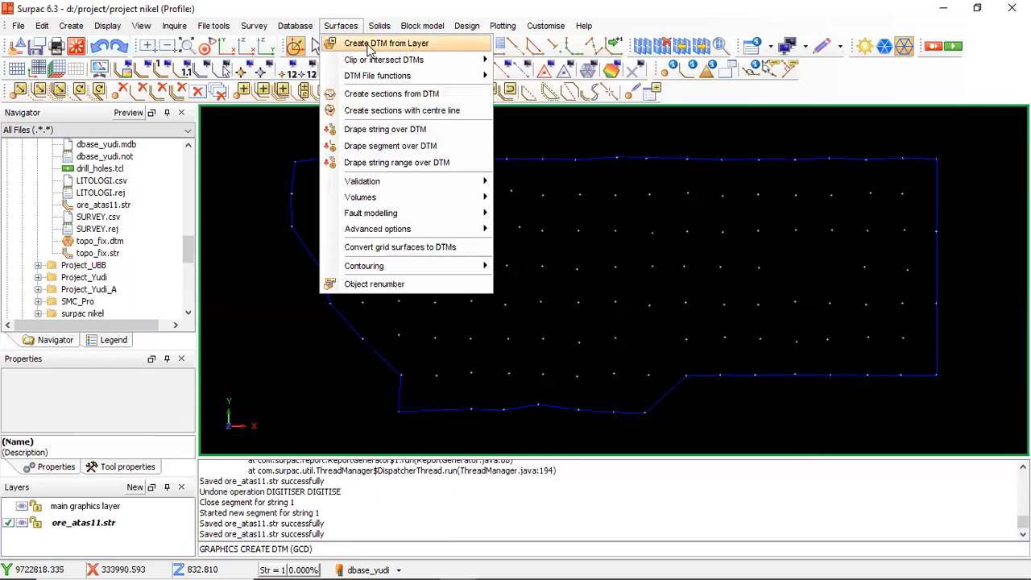
{"action": "left_click", "coordinate": [369, 44]}
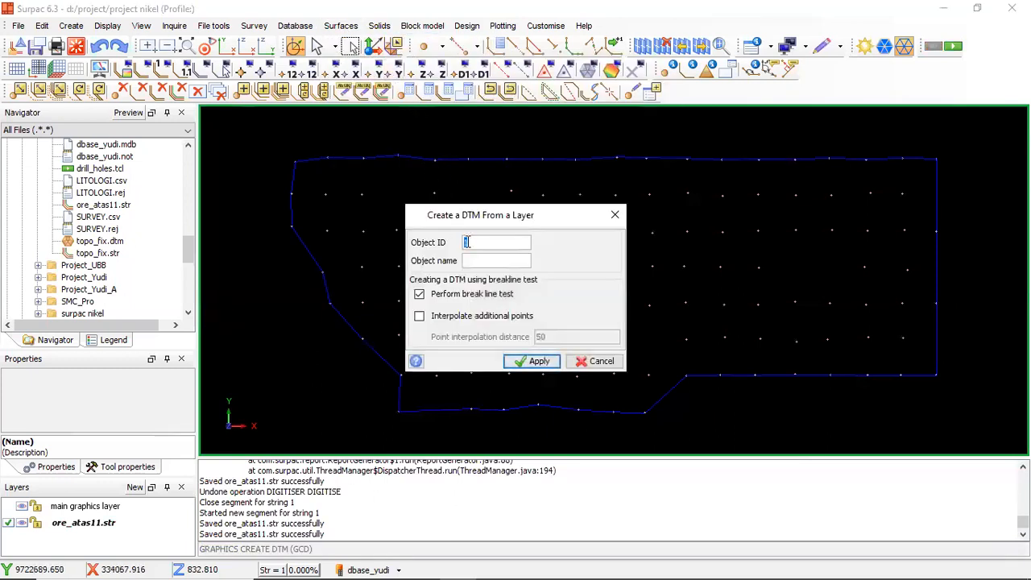
{"action": "left_click", "coordinate": [432, 297]}
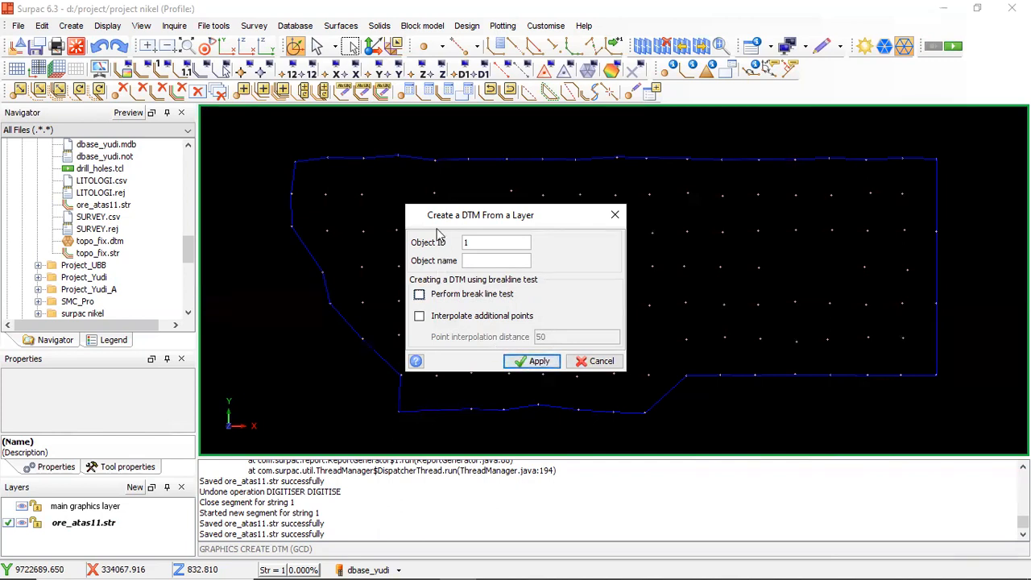
{"action": "left_click", "coordinate": [527, 362]}
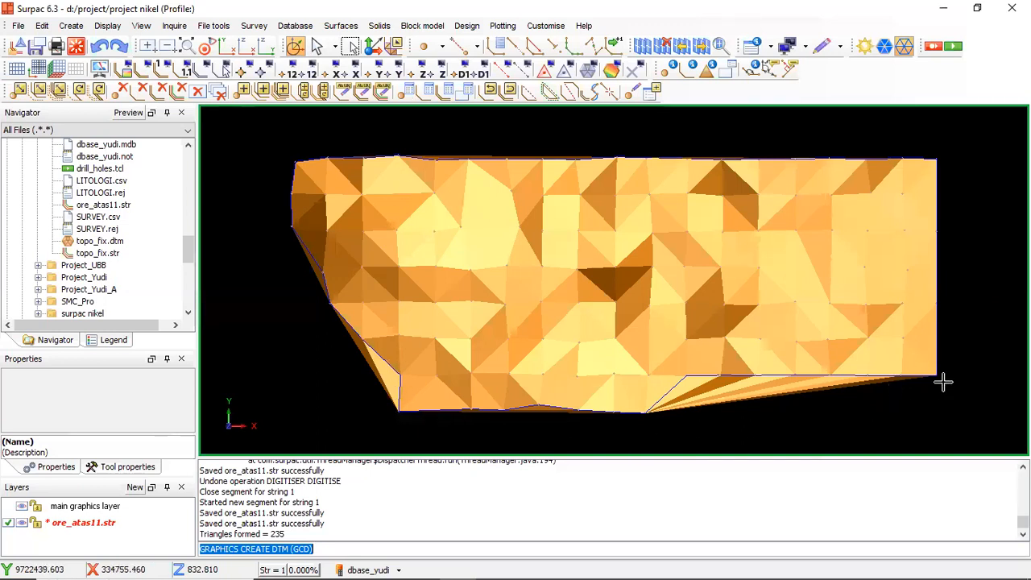
{"action": "left_click", "coordinate": [340, 27]}
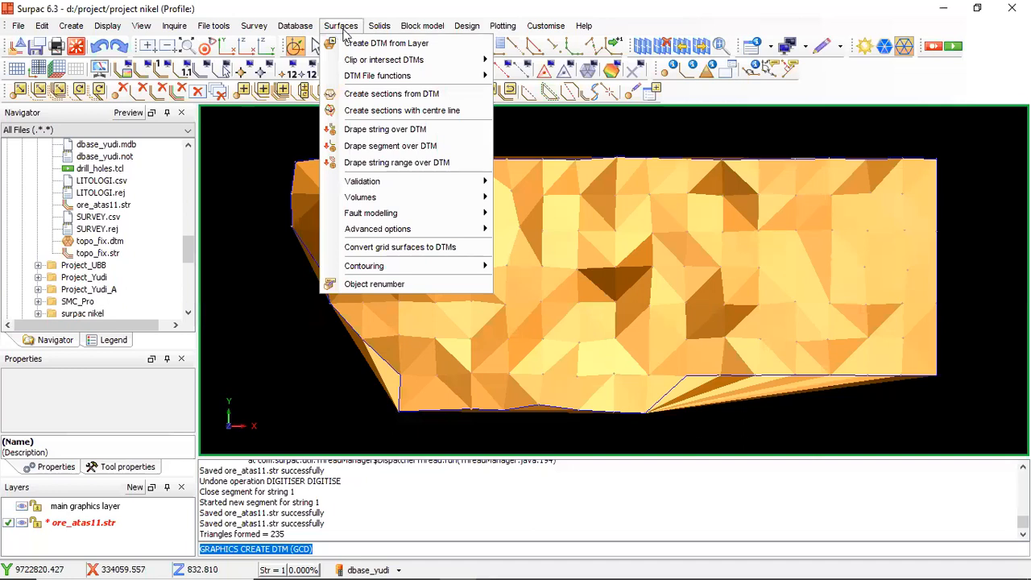
{"action": "mouse_move", "coordinate": [352, 62]}
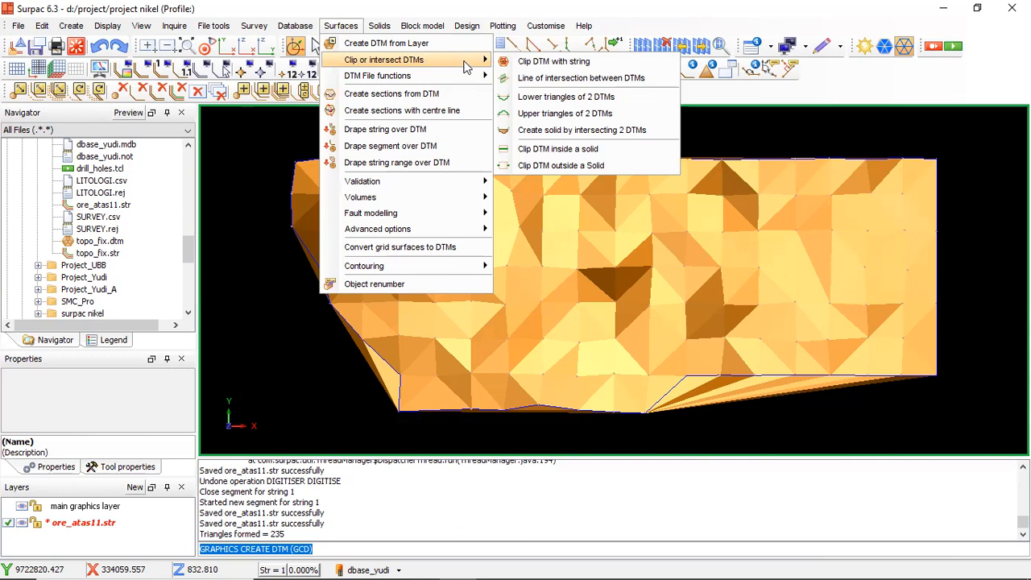
{"action": "left_click", "coordinate": [531, 64]}
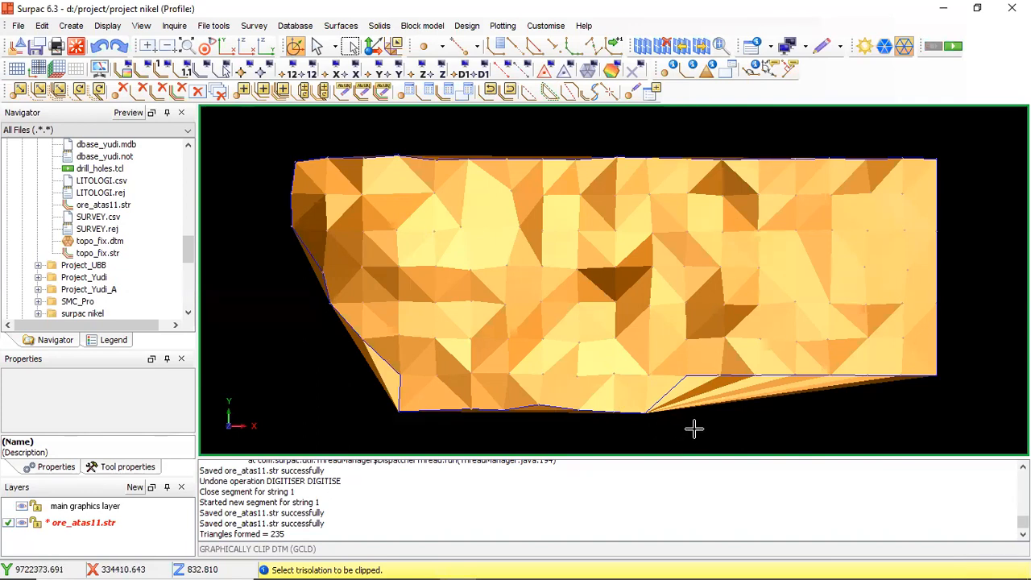
{"action": "key", "text": "Escape"}
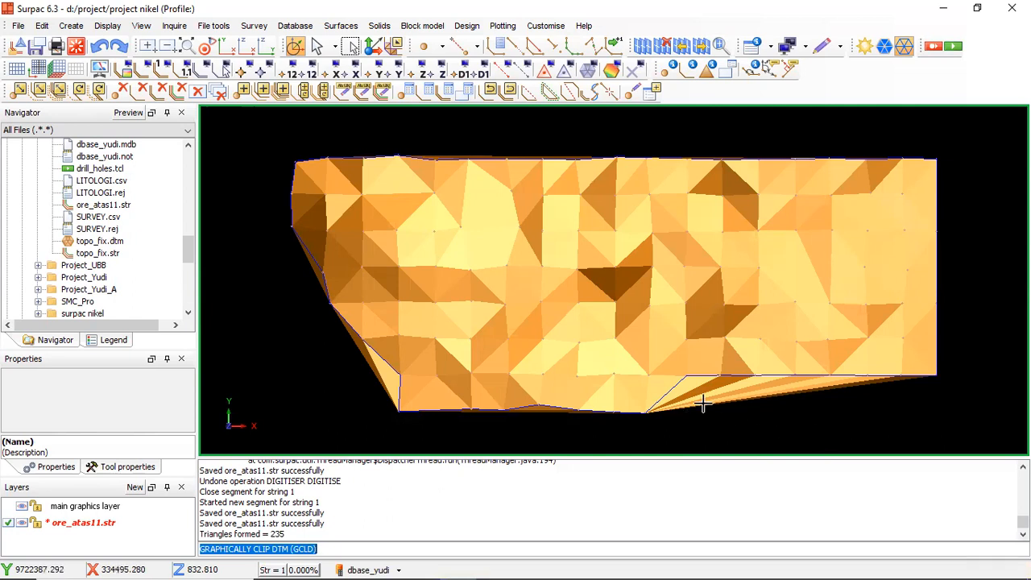
Clip the DTM with boundary string 2, retaining the triangles inside the boundary
{"action": "left_click", "coordinate": [343, 26]}
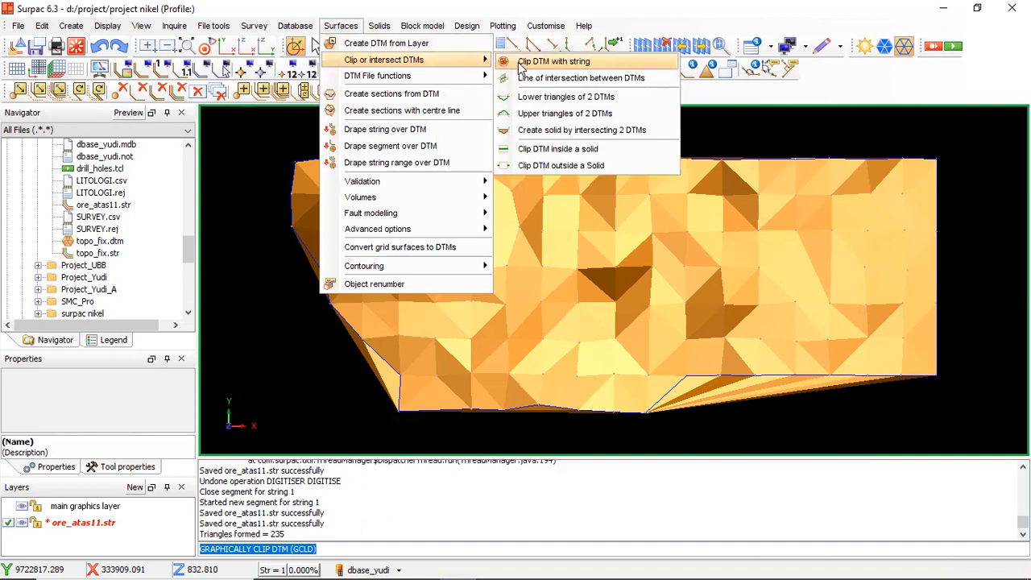
{"action": "left_click", "coordinate": [553, 61]}
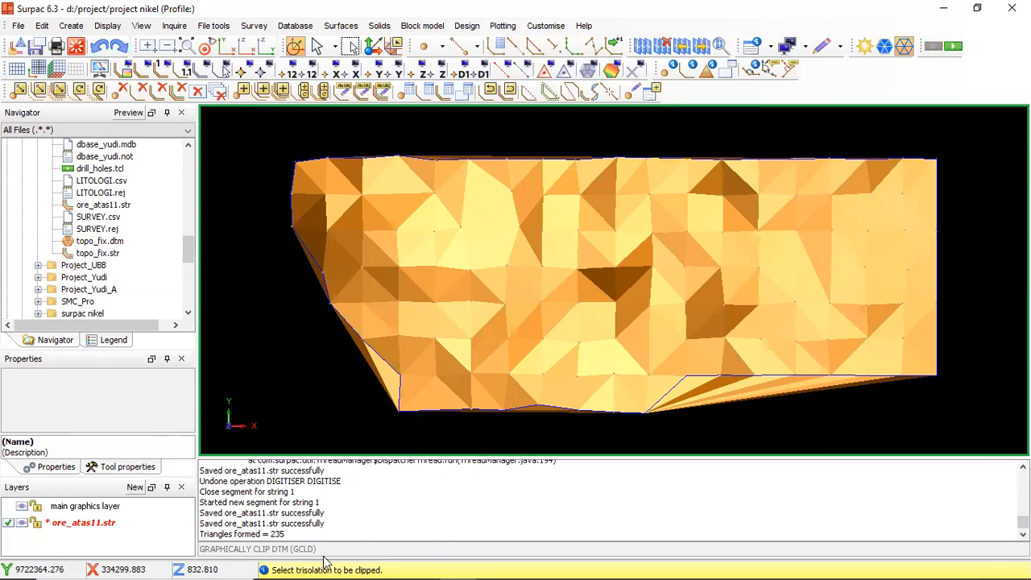
{"action": "left_click", "coordinate": [660, 337]}
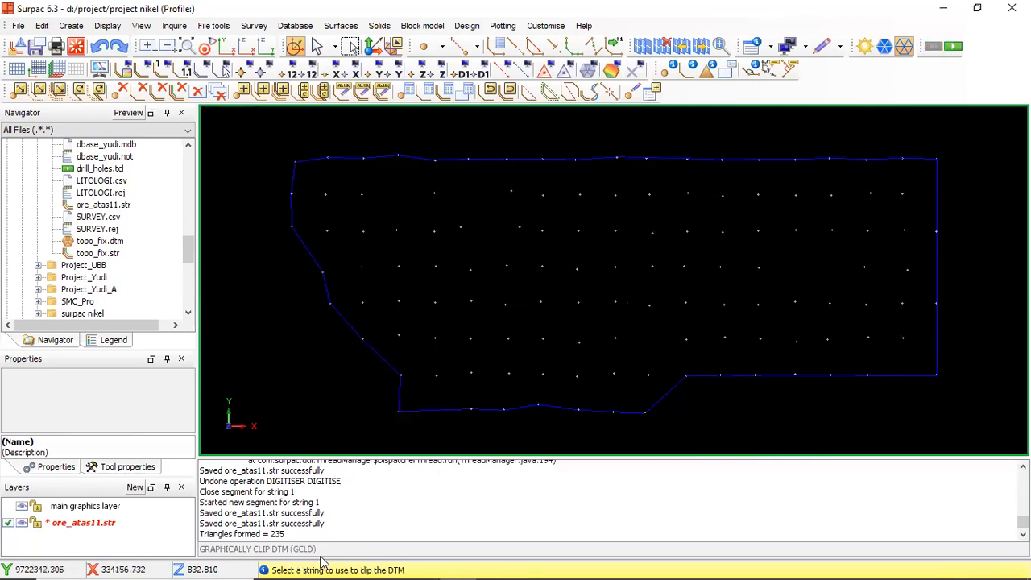
{"action": "left_click", "coordinate": [670, 392]}
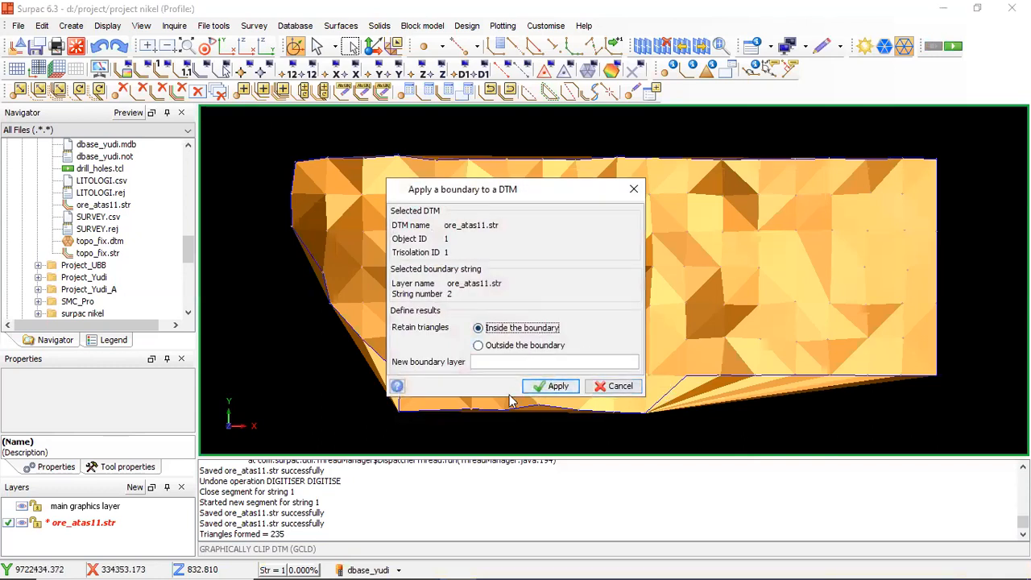
{"action": "left_click", "coordinate": [551, 386]}
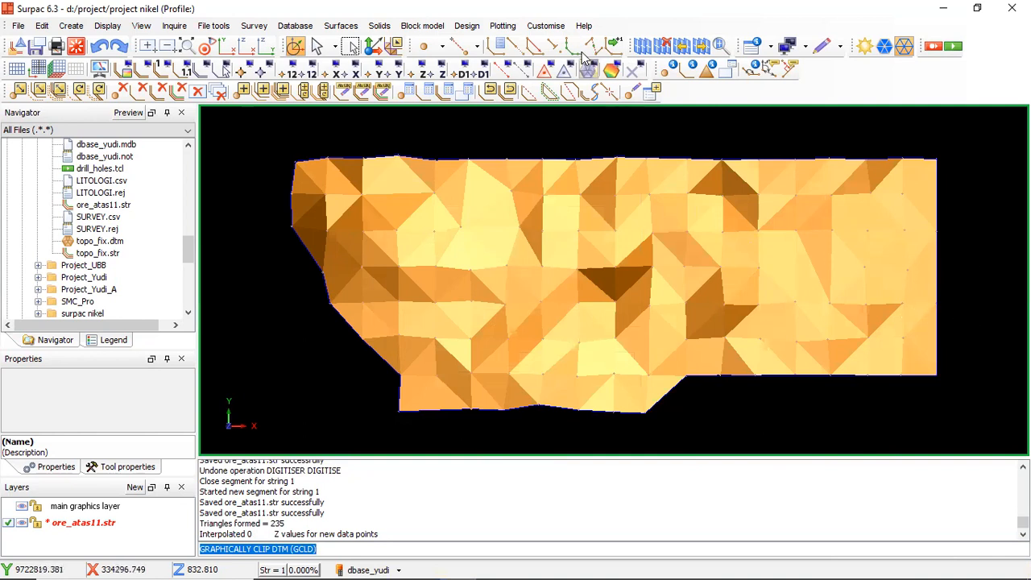
Reset the graphics workspace without saving the changes and reload ore_atas11.str
{"action": "left_click", "coordinate": [76, 46]}
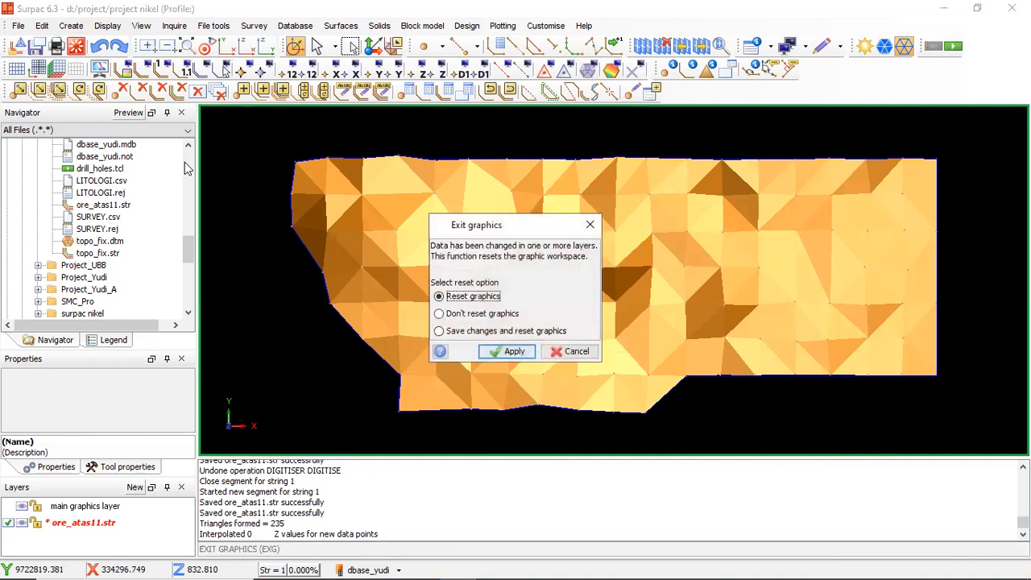
{"action": "left_click", "coordinate": [508, 352]}
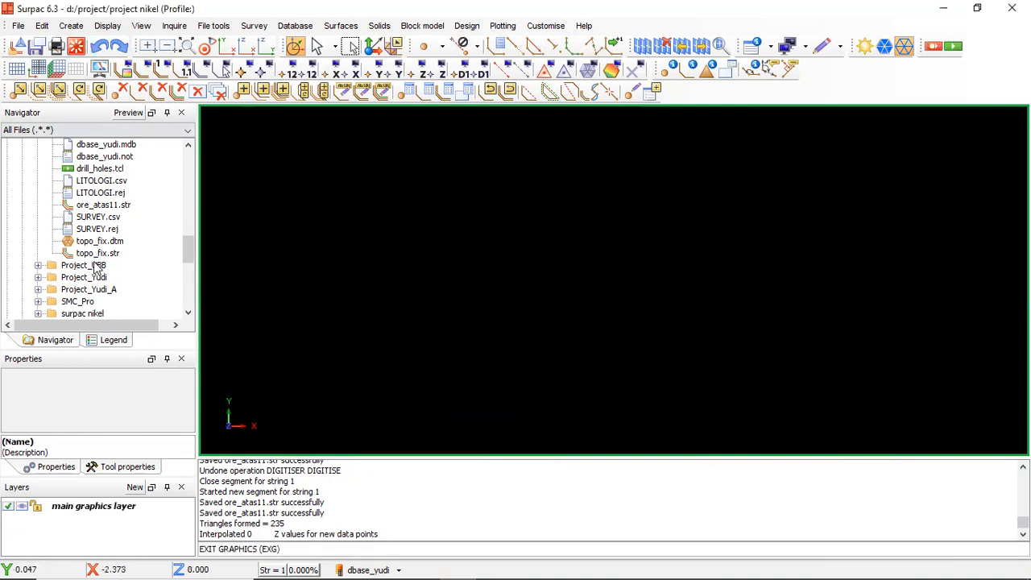
{"action": "mouse_move", "coordinate": [100, 206]}
{"action": "left_mouse_down"}
{"action": "mouse_move", "coordinate": [460, 196]}
{"action": "mouse_move", "coordinate": [449, 184]}
{"action": "left_mouse_up"}
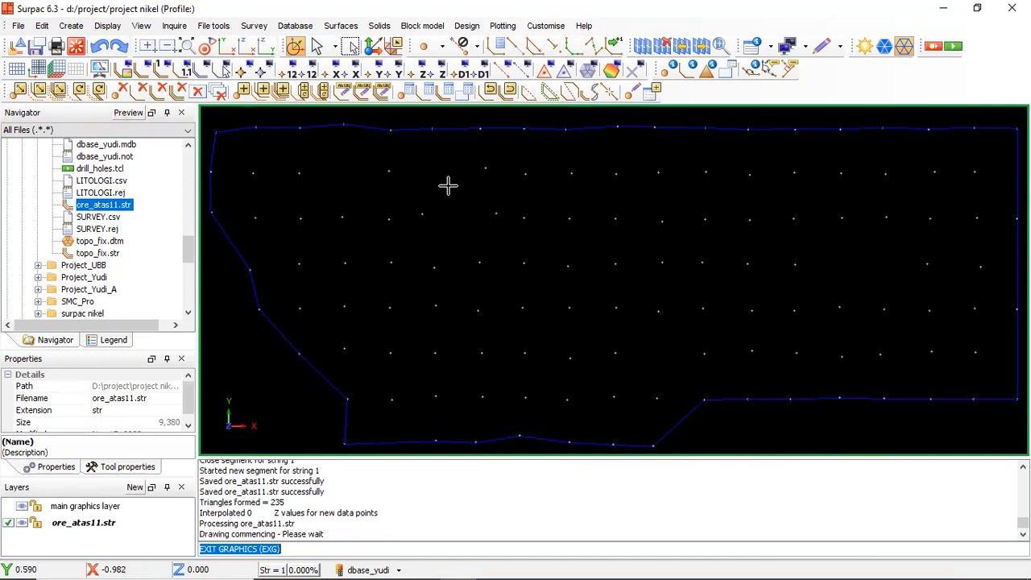
Create a DTM surface from the reloaded ore_atas11.str layer as object 1, without the break line test
{"action": "left_click", "coordinate": [340, 26]}
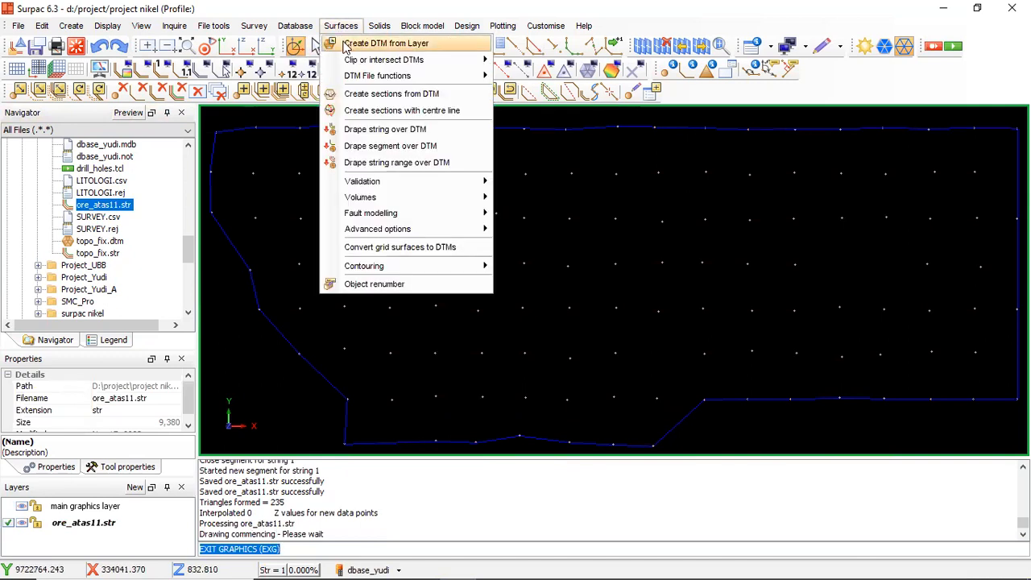
{"action": "left_click", "coordinate": [346, 44]}
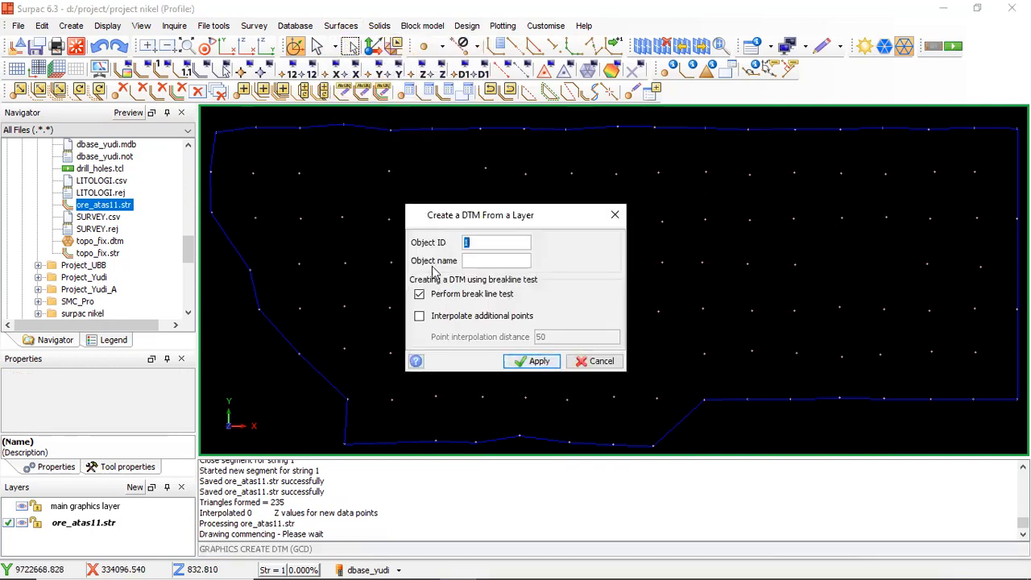
{"action": "left_click", "coordinate": [474, 256]}
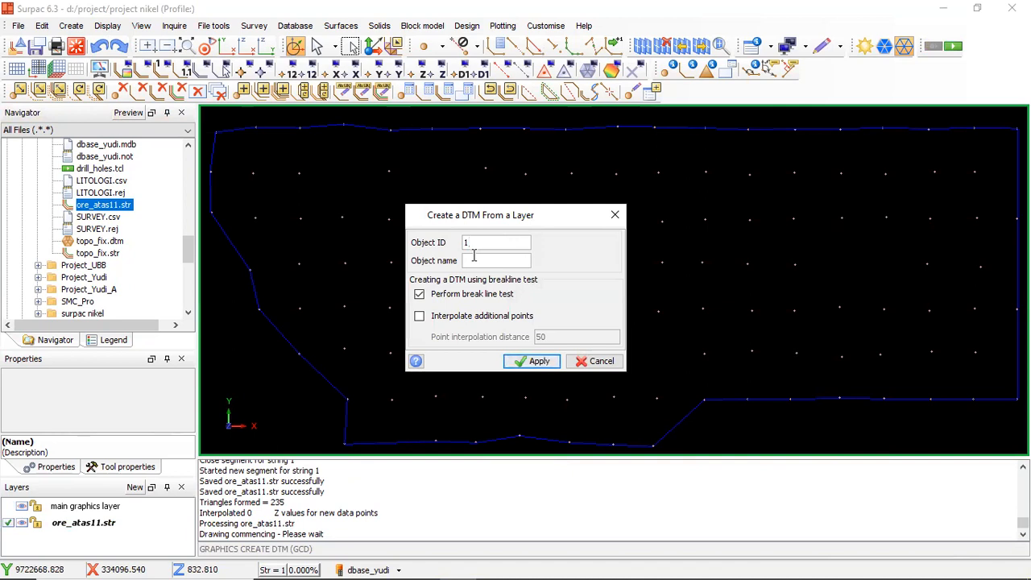
{"action": "left_click", "coordinate": [419, 294]}
{"action": "left_click", "coordinate": [527, 362]}
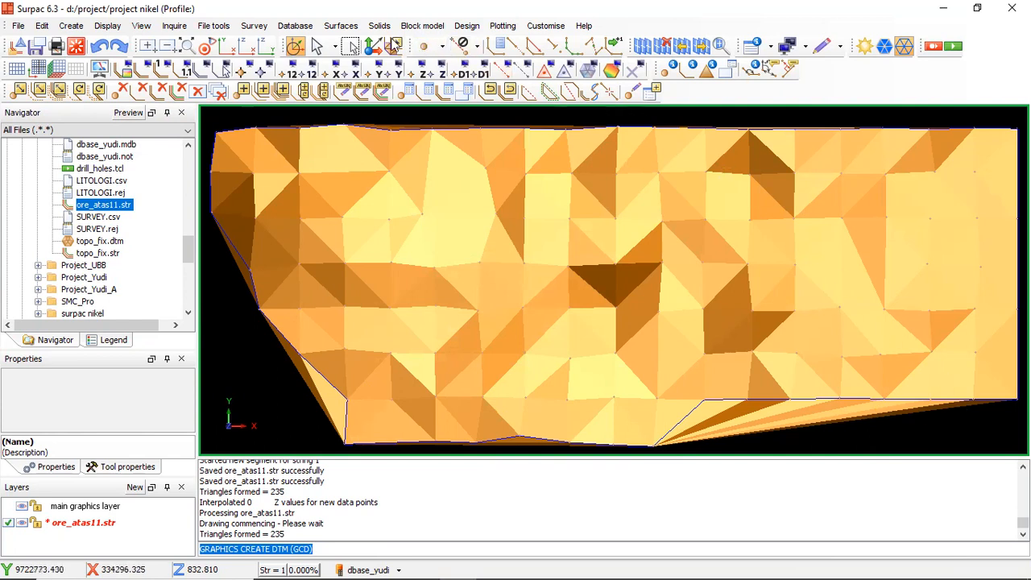
Clip the new surface with the closed boundary string, keeping only the triangles inside it
{"action": "left_click", "coordinate": [341, 26]}
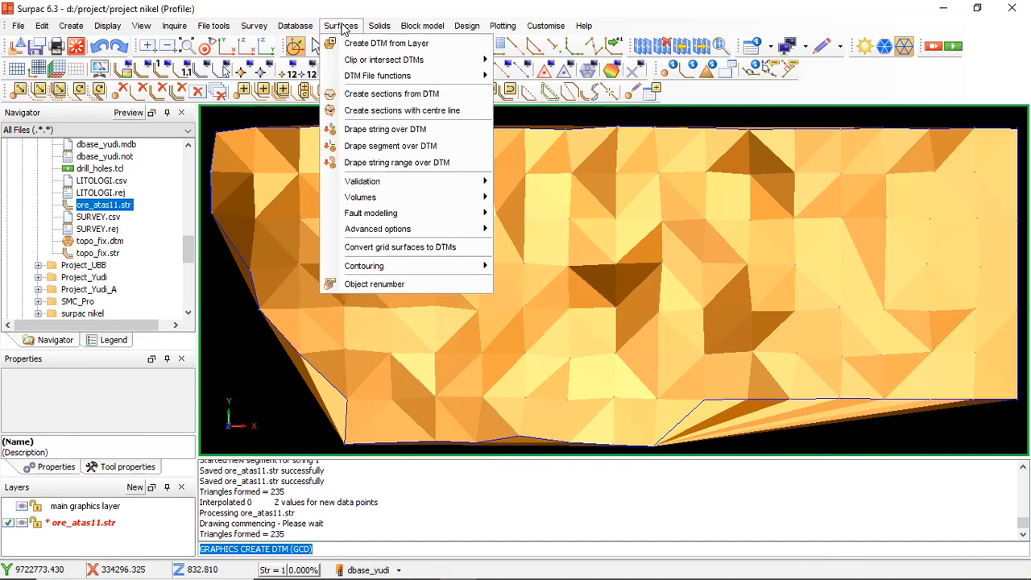
{"action": "mouse_move", "coordinate": [357, 59]}
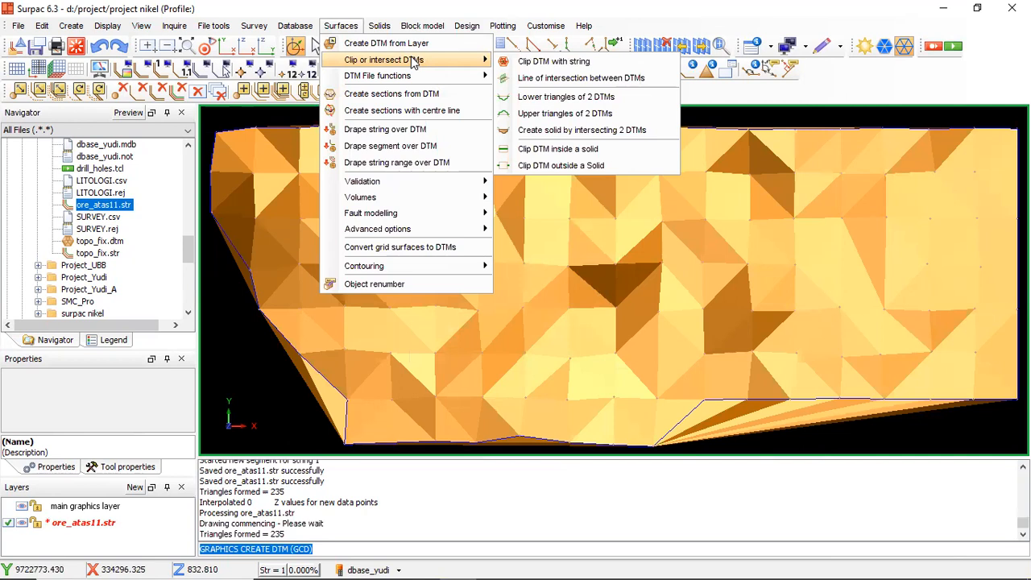
{"action": "left_click", "coordinate": [525, 63]}
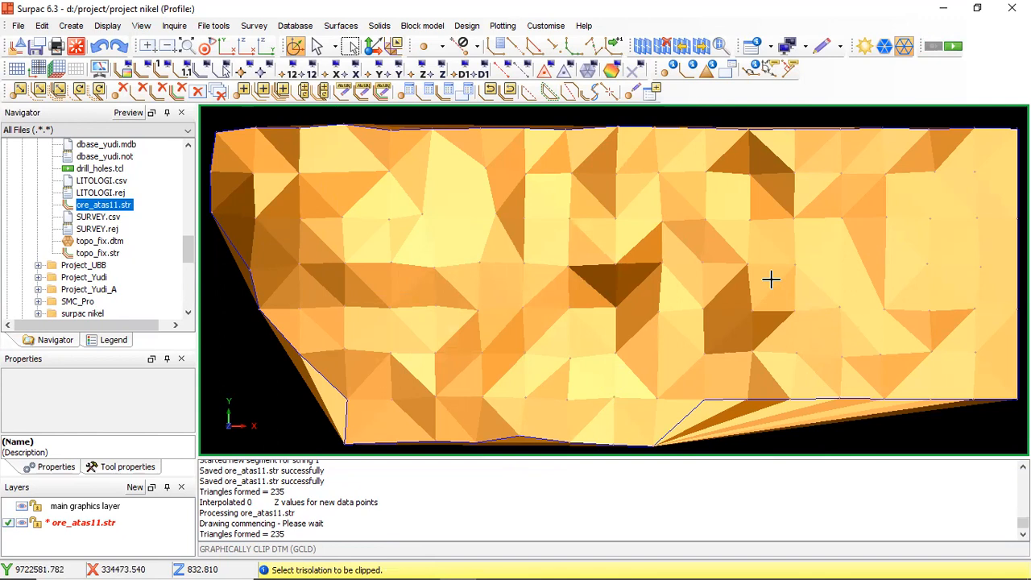
{"action": "left_click", "coordinate": [771, 280]}
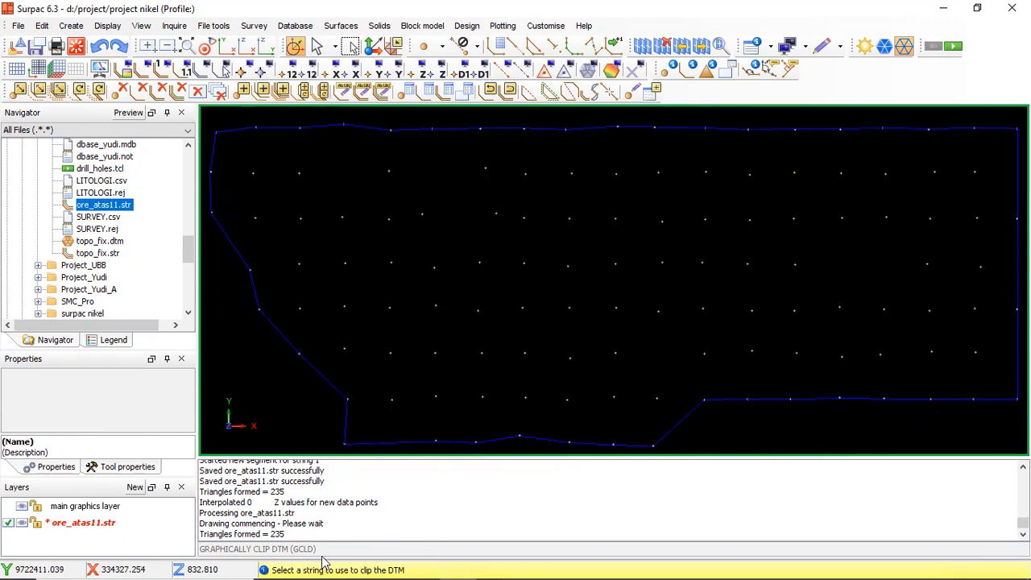
{"action": "left_click", "coordinate": [684, 420]}
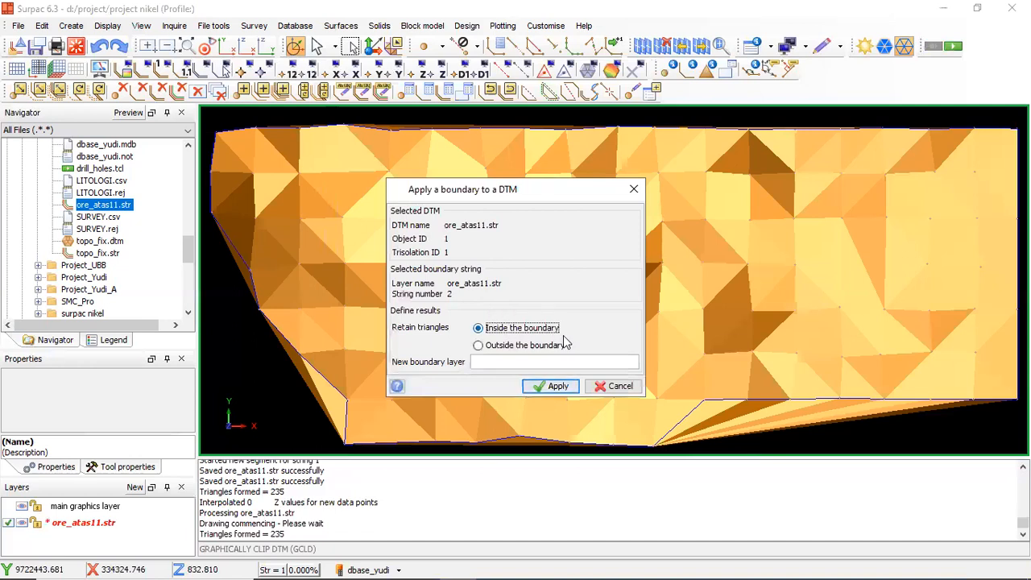
{"action": "left_click", "coordinate": [552, 388]}
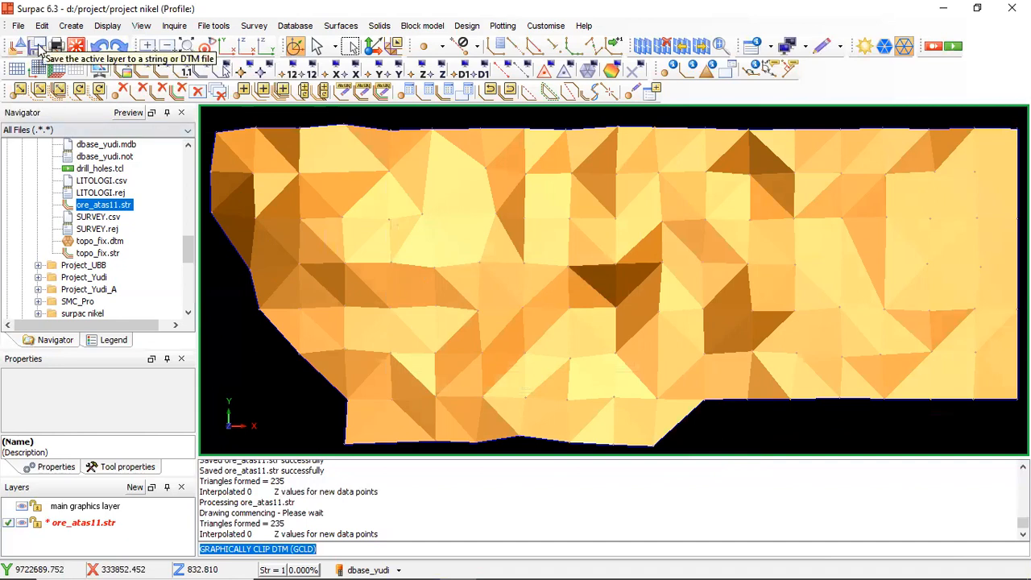
Save the clipped surface as ore_atas11.dtm in text format, overwriting ore_atas11.str, and clear the graphics workspace
{"action": "left_click", "coordinate": [37, 46]}
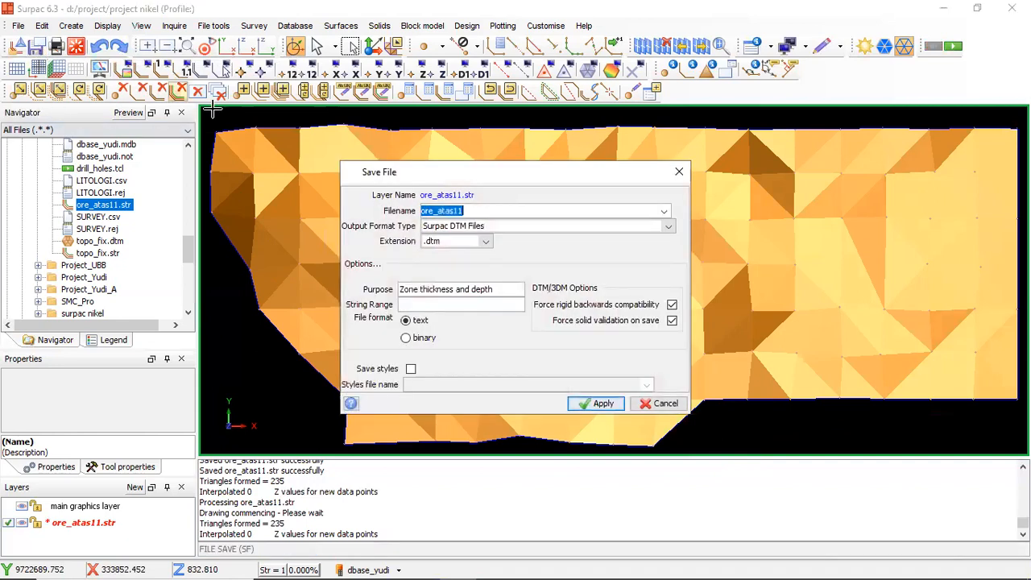
{"action": "left_click", "coordinate": [596, 404]}
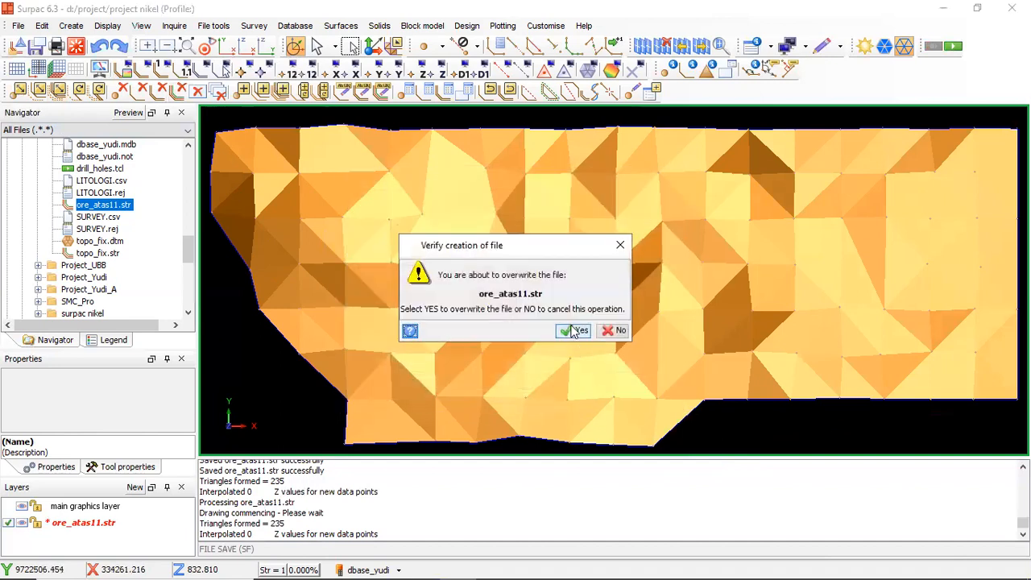
{"action": "left_click", "coordinate": [576, 331]}
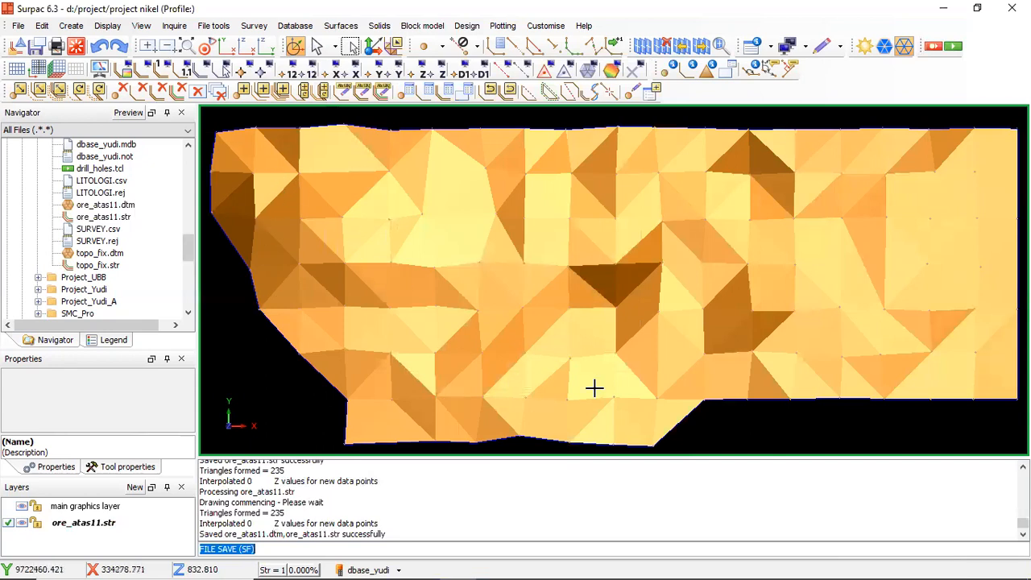
{"action": "left_click", "coordinate": [78, 48]}
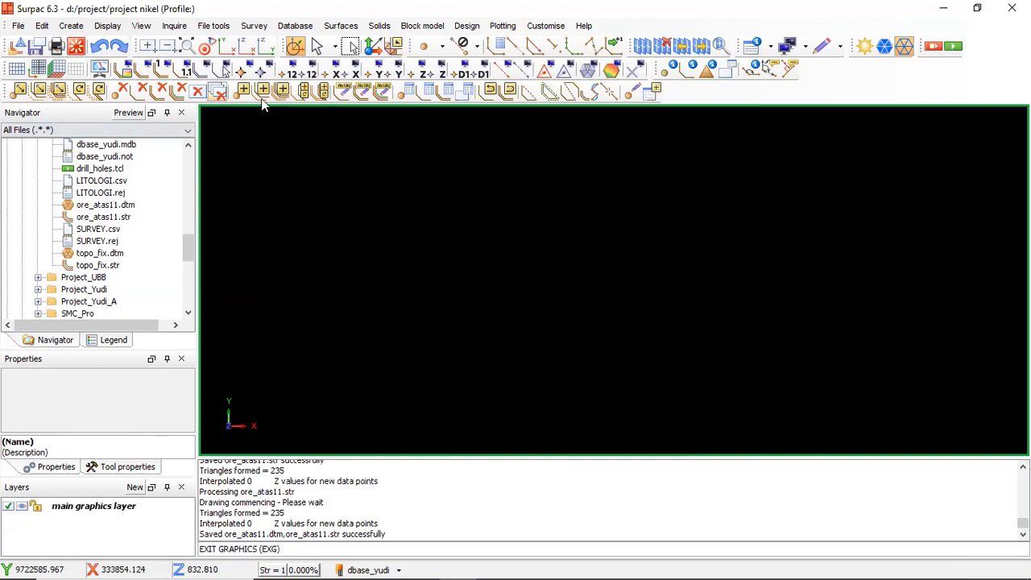
Set up a zone thickness and depth extraction to location ore_bawah, with both the string and no-zone string numbers set to 30003
{"action": "left_click", "coordinate": [296, 26]}
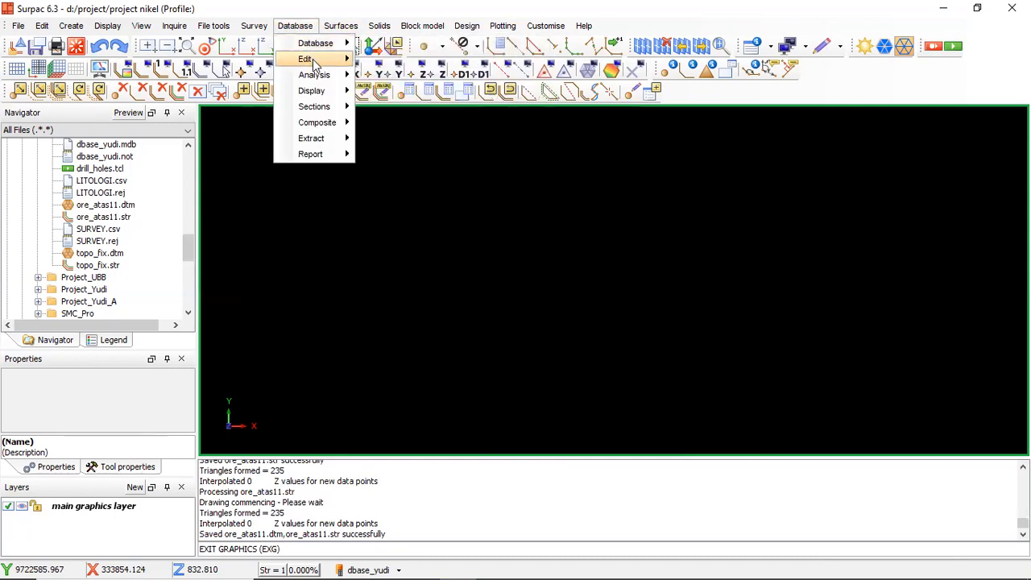
{"action": "mouse_move", "coordinate": [326, 138]}
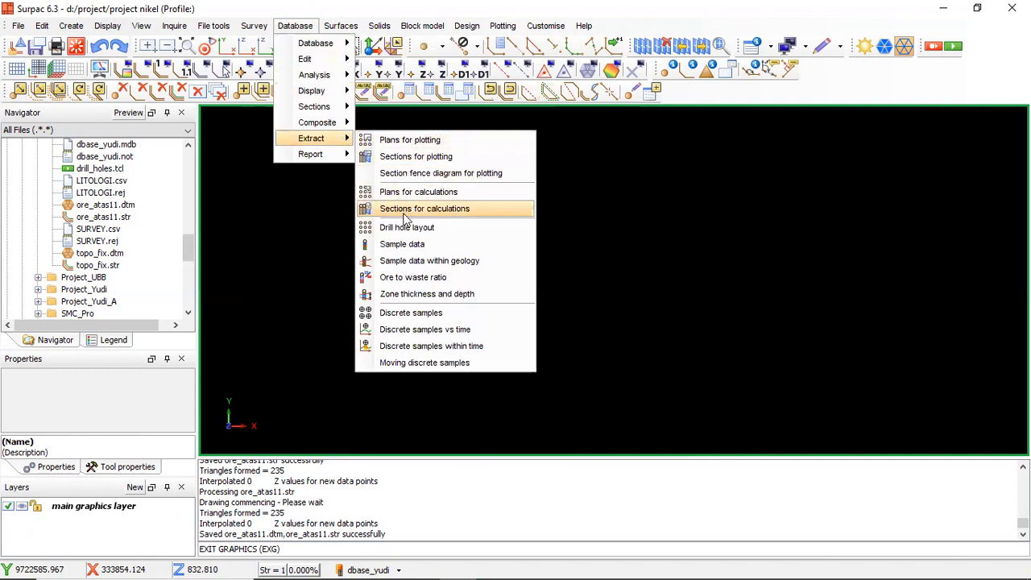
{"action": "left_click", "coordinate": [419, 295]}
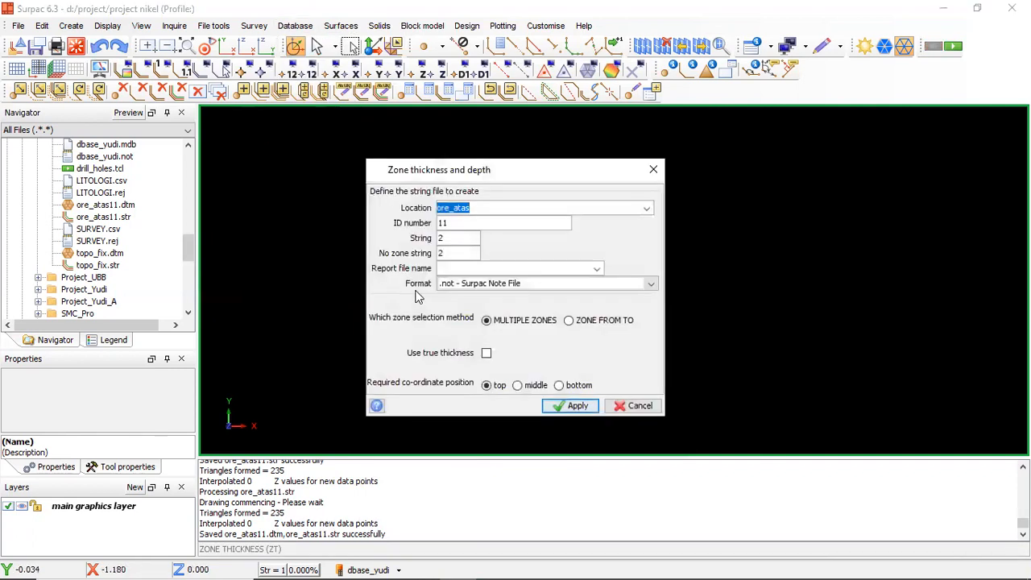
{"action": "left_click", "coordinate": [485, 209]}
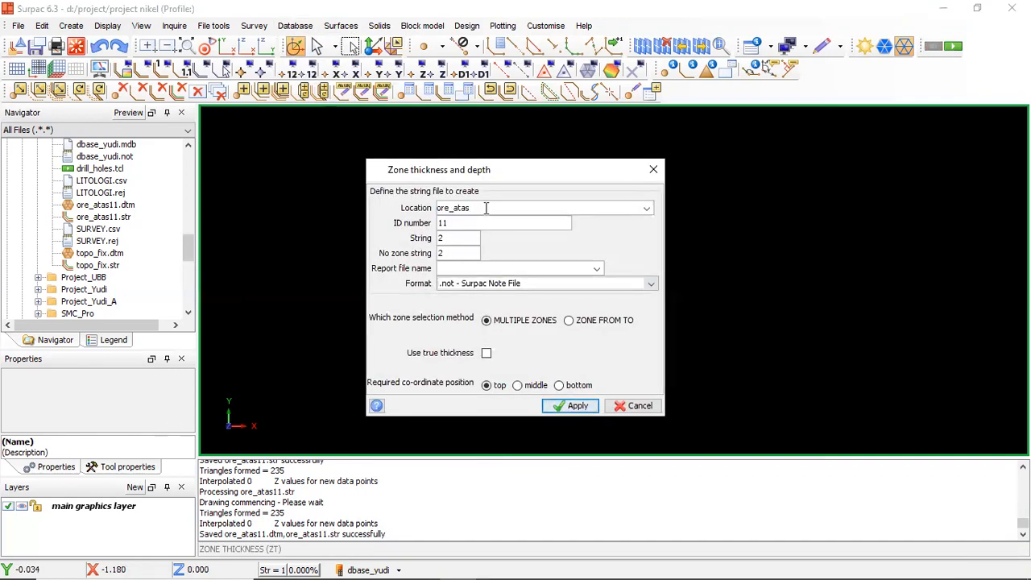
{"action": "key", "text": "BackSpace"}
{"action": "type", "text": "bawah"}
{"action": "double_click", "coordinate": [463, 238]}
{"action": "type", "text": "30003"}
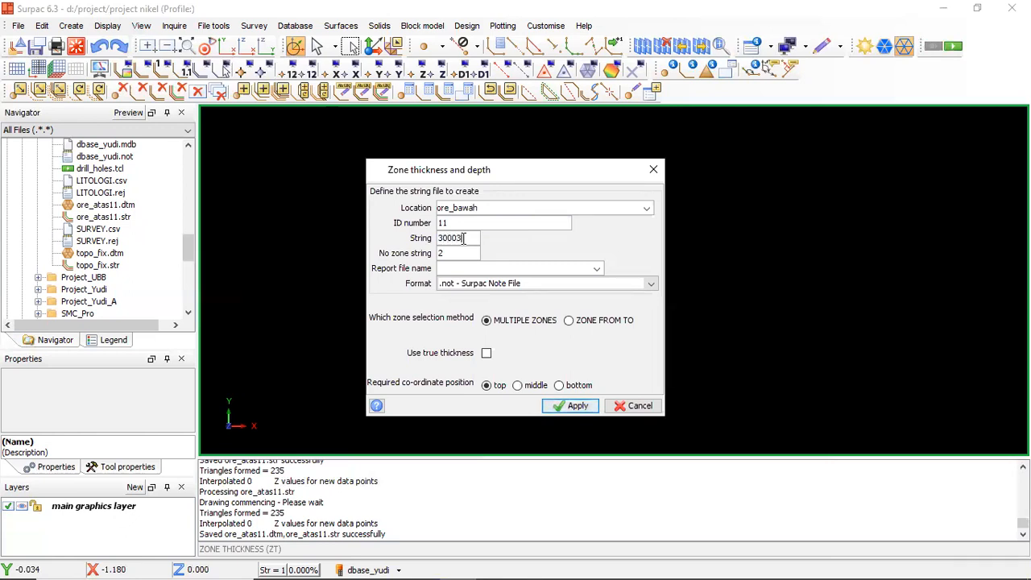
{"action": "left_click_drag", "start_coordinate": [473, 243], "coordinate": [429, 245]}
{"action": "key", "text": "ctrl+c"}
{"action": "double_click", "coordinate": [441, 253]}
{"action": "key", "text": "ctrl+v"}
Name the extraction report file ore_bawah and choose bottom as the required coordinate position
{"action": "double_click", "coordinate": [493, 208]}
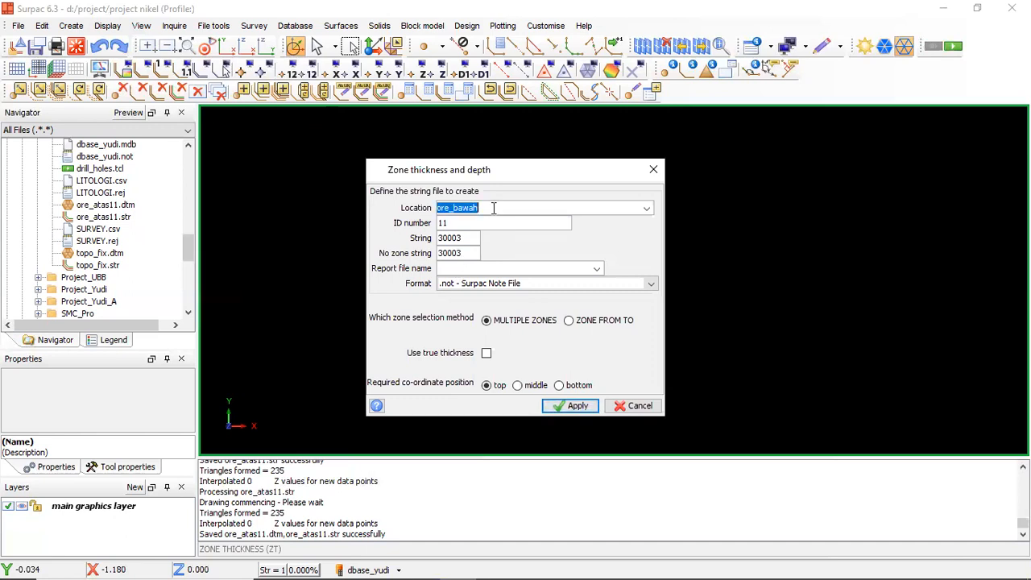
{"action": "left_click", "coordinate": [483, 268]}
{"action": "key", "text": "ctrl+v"}
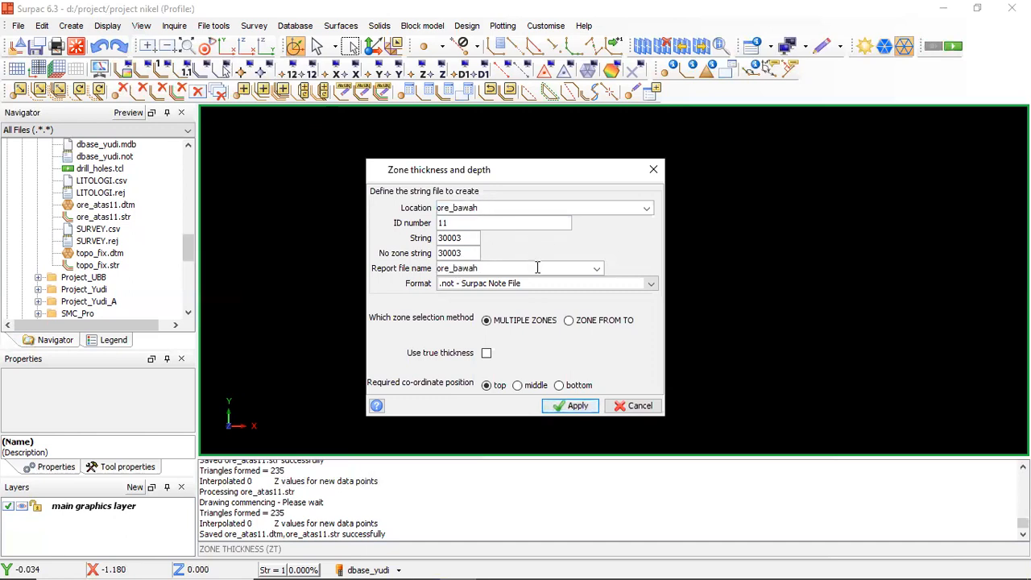
{"action": "left_click", "coordinate": [564, 385]}
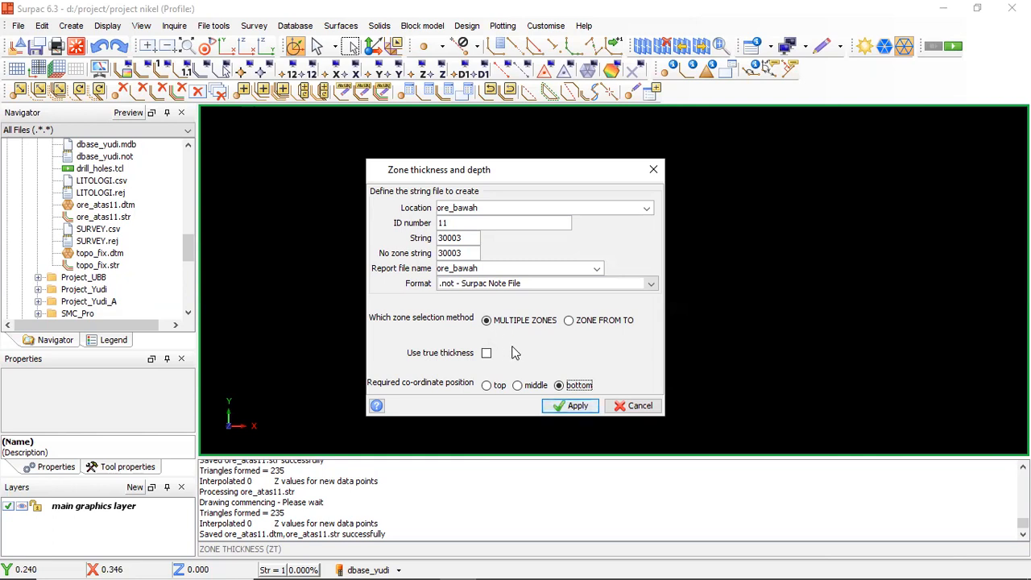
{"action": "left_click", "coordinate": [555, 406]}
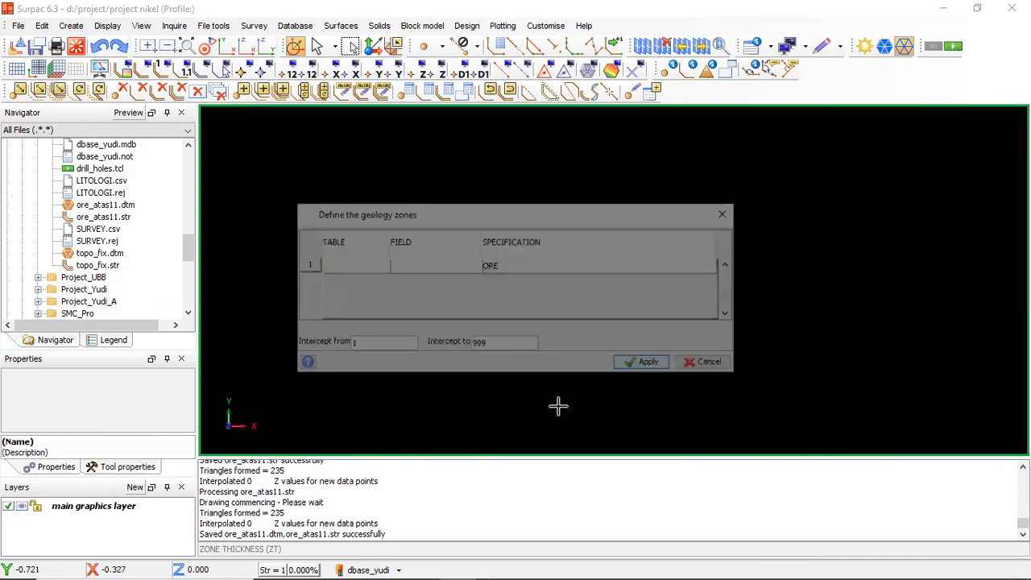
Define the geology zone as ORE from the litologi field of the geologi table, and run the extraction without query constraints
{"action": "left_click", "coordinate": [379, 265]}
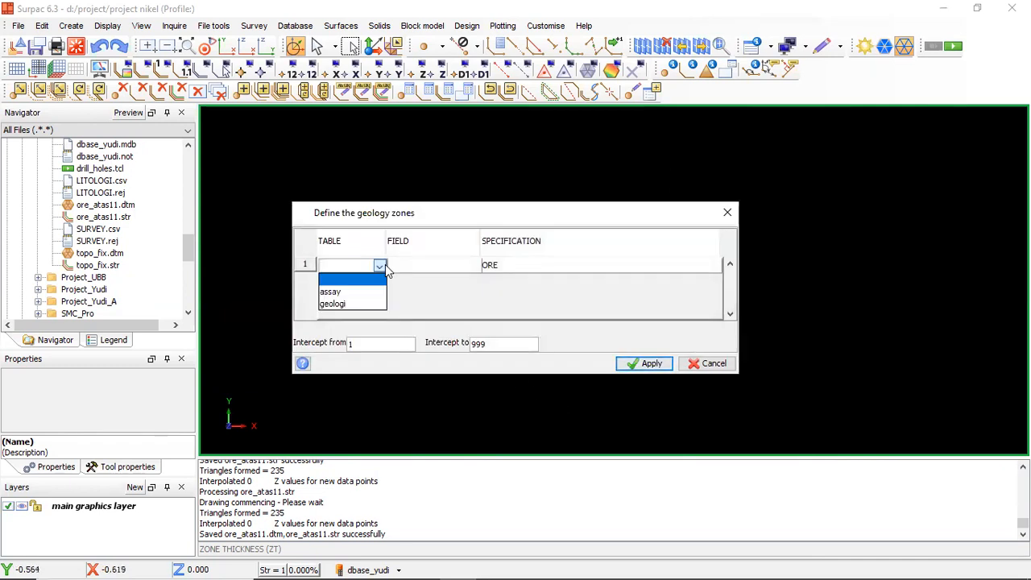
{"action": "left_click", "coordinate": [371, 305]}
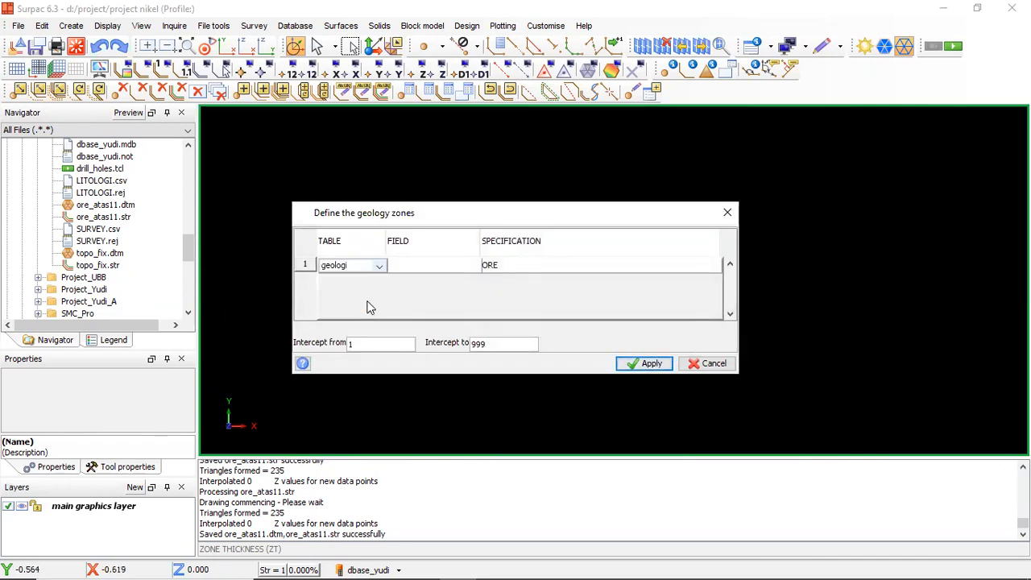
{"action": "left_click", "coordinate": [469, 266]}
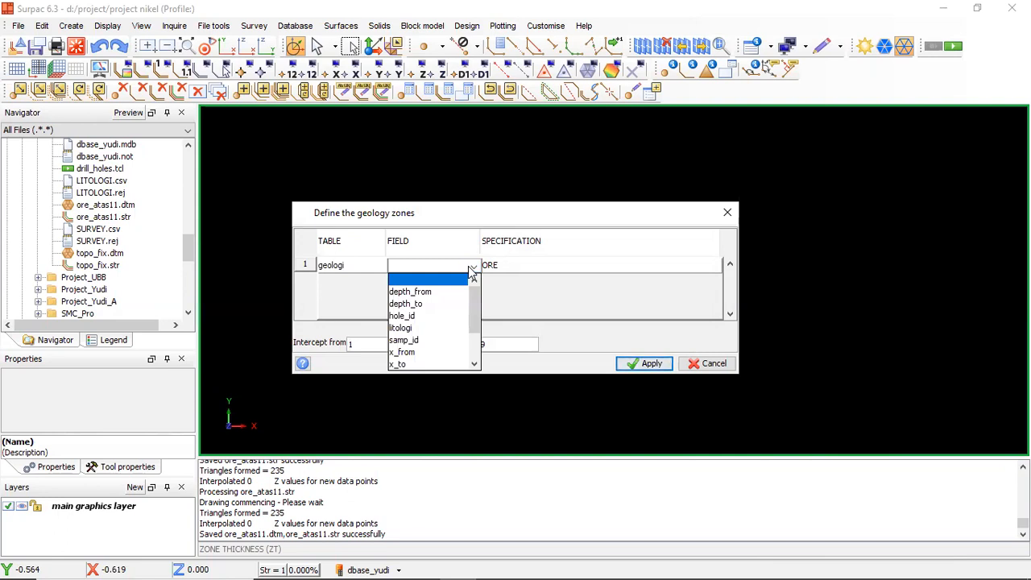
{"action": "left_click", "coordinate": [429, 328]}
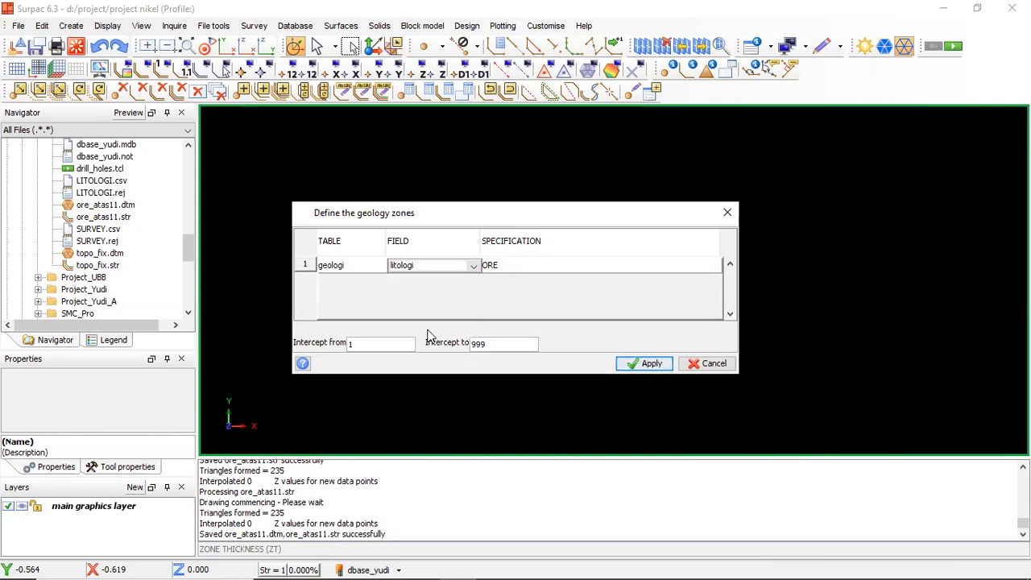
{"action": "left_click", "coordinate": [649, 364]}
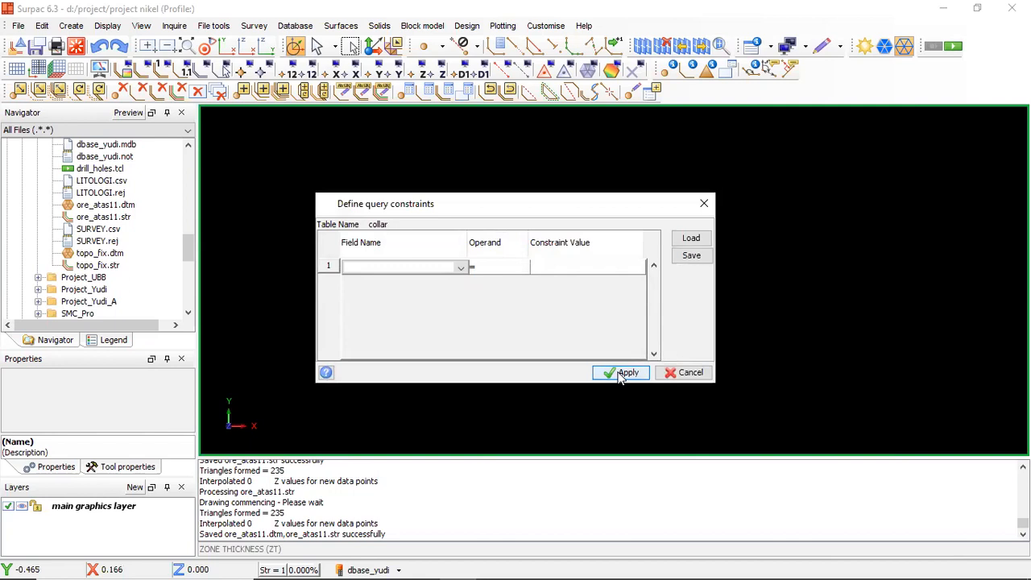
{"action": "left_click", "coordinate": [622, 373]}
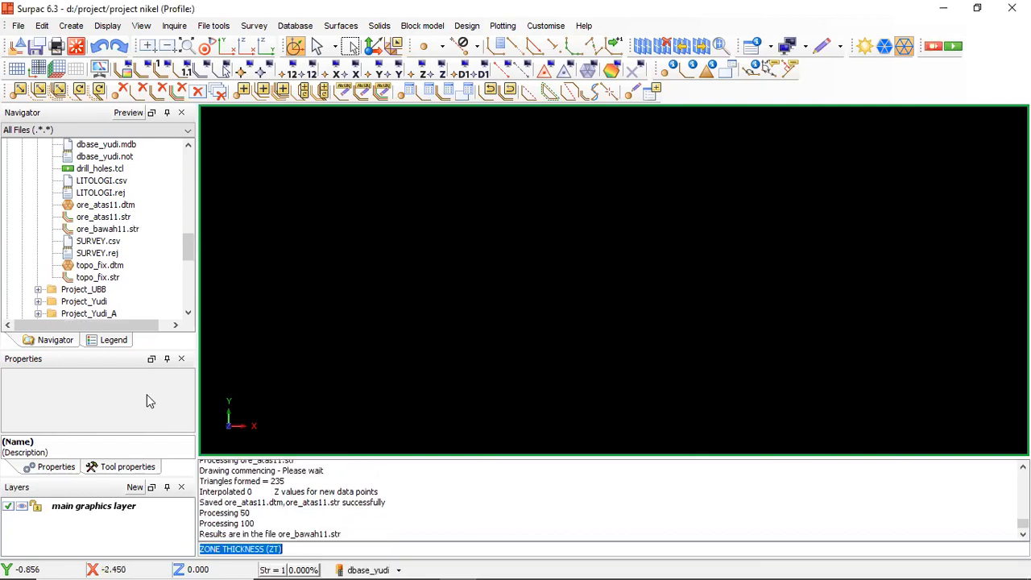
Load ore_bawah11.str into graphics, reset the workspace, and load the file again
{"action": "left_click", "coordinate": [100, 231]}
{"action": "left_click_drag", "start_coordinate": [100, 232], "coordinate": [431, 254]}
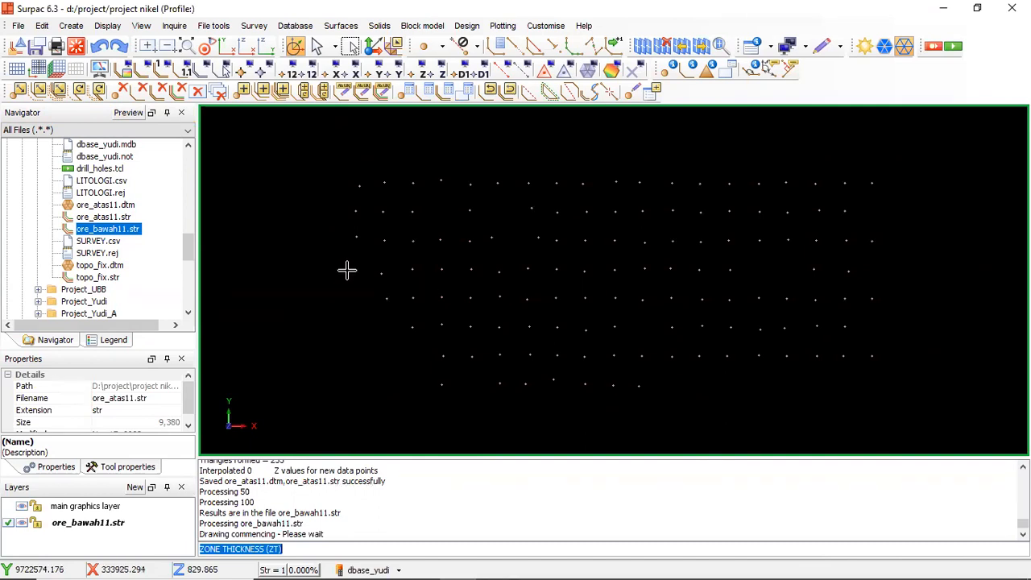
{"action": "left_click", "coordinate": [76, 46]}
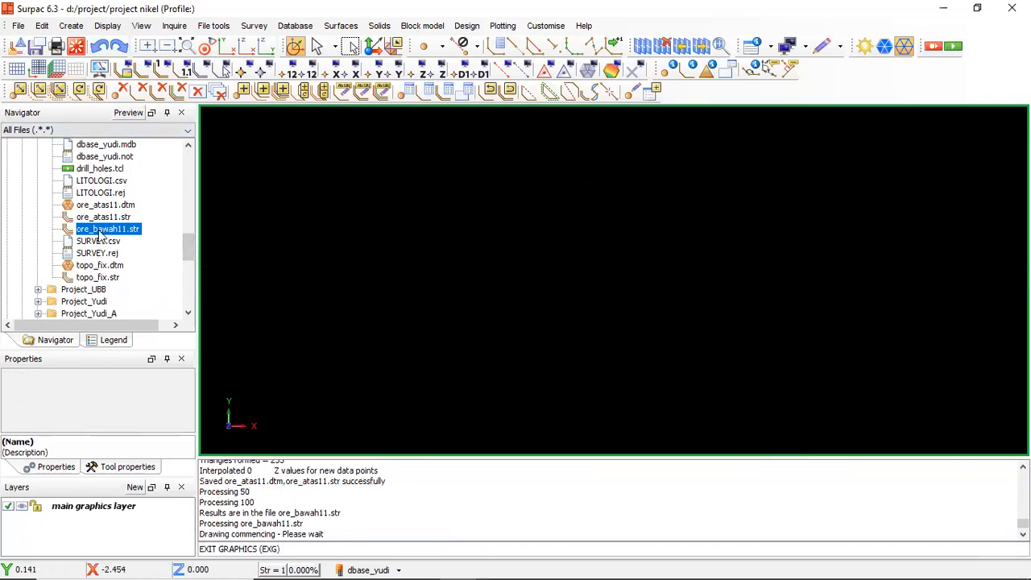
{"action": "left_click_drag", "start_coordinate": [98, 233], "coordinate": [567, 260]}
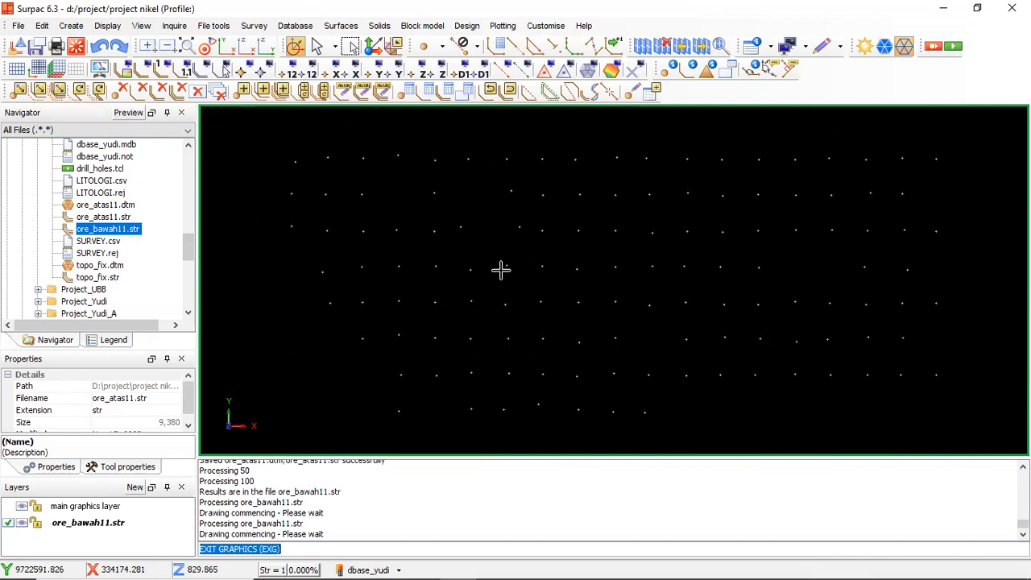
With point snapping on, start digitising the ore_bawah11.str boundary up the western edge points to the northwest corner
{"action": "left_click", "coordinate": [464, 46]}
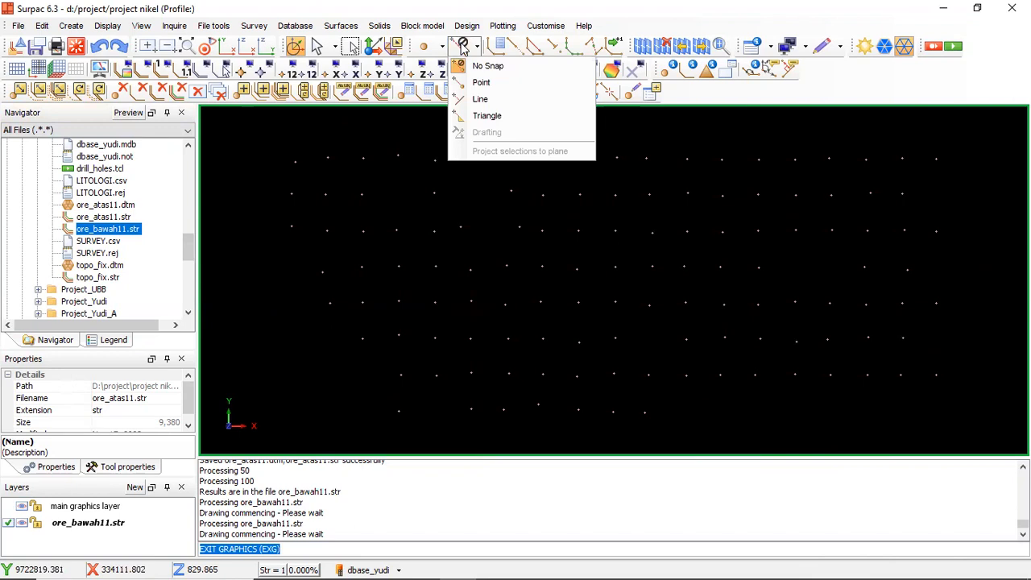
{"action": "left_click", "coordinate": [472, 84]}
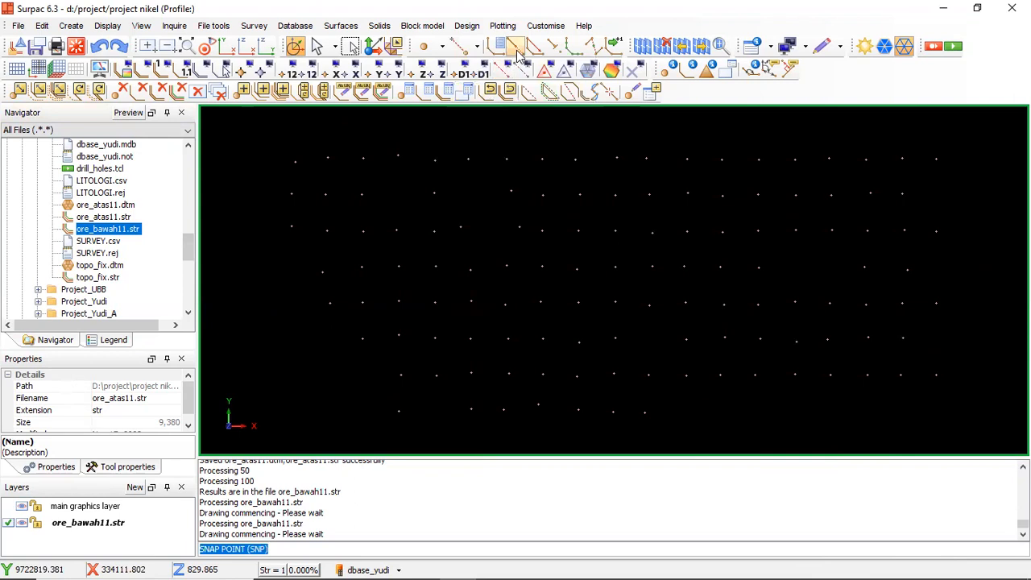
{"action": "left_click", "coordinate": [519, 55]}
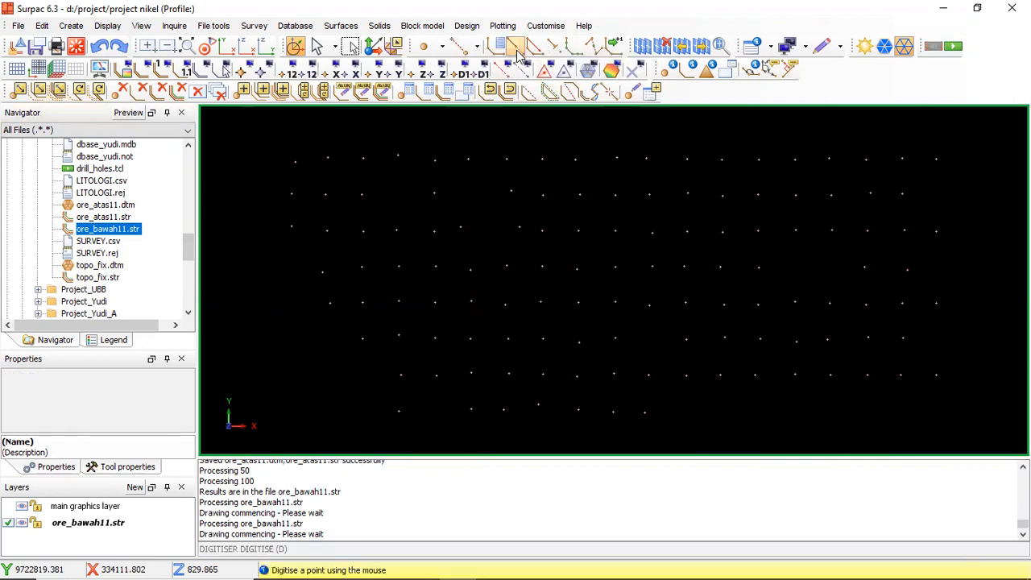
{"action": "left_click", "coordinate": [292, 223]}
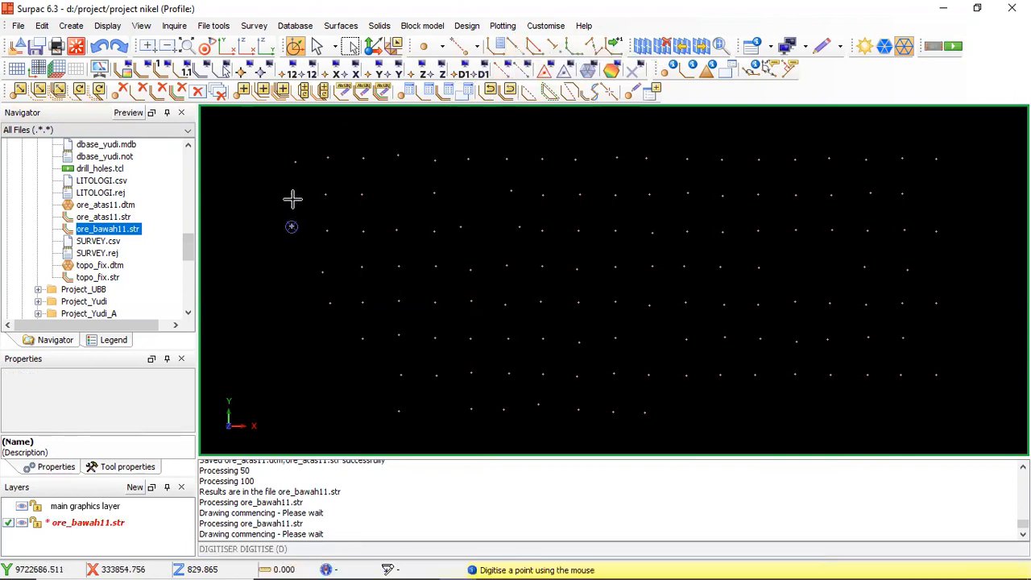
{"action": "left_click", "coordinate": [291, 193]}
{"action": "left_click", "coordinate": [296, 162]}
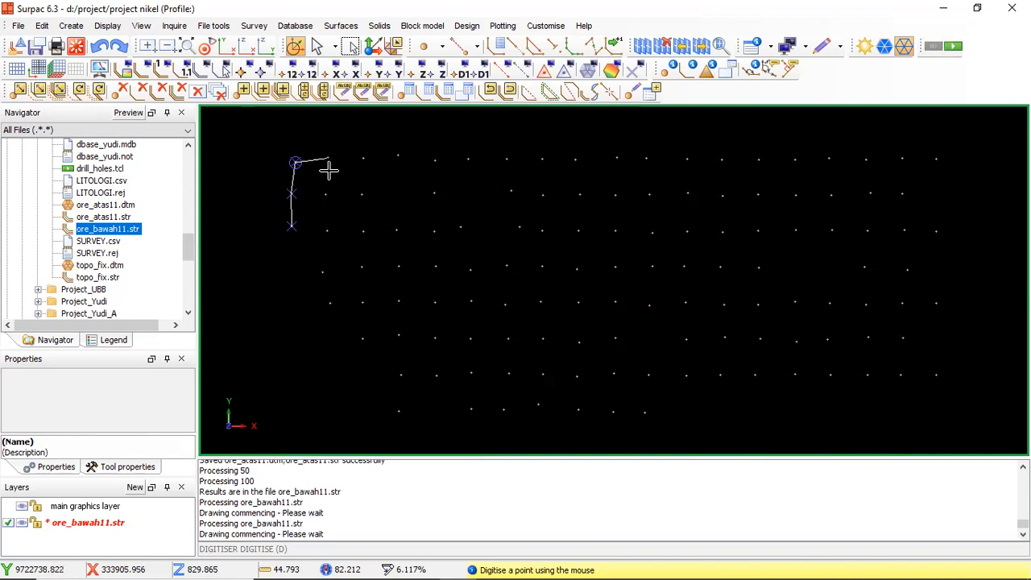
Continue the boundary string eastward through every point of the northernmost row to the northeast corner
{"action": "left_click", "coordinate": [327, 158]}
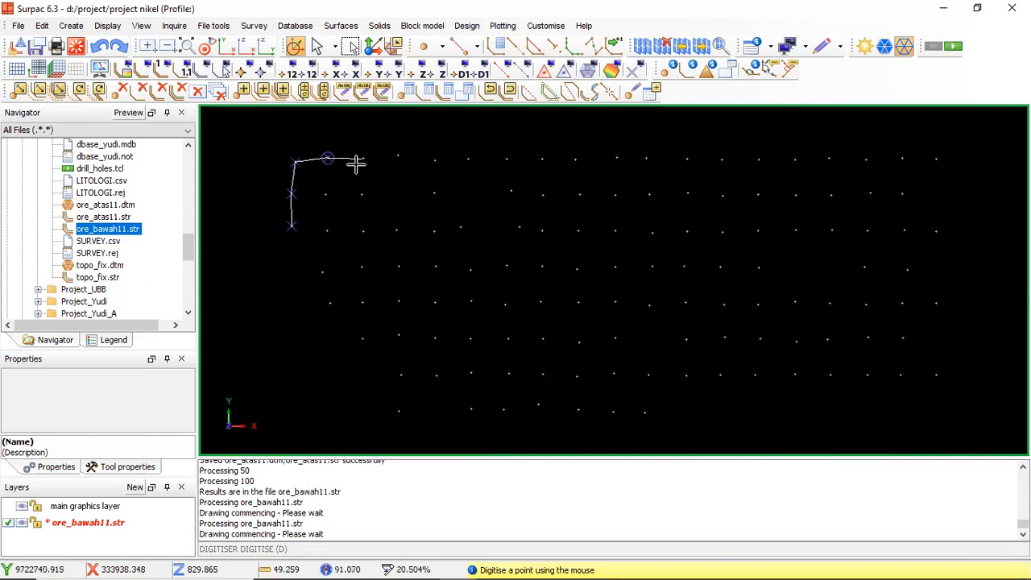
{"action": "left_click", "coordinate": [363, 158]}
{"action": "left_click", "coordinate": [398, 157]}
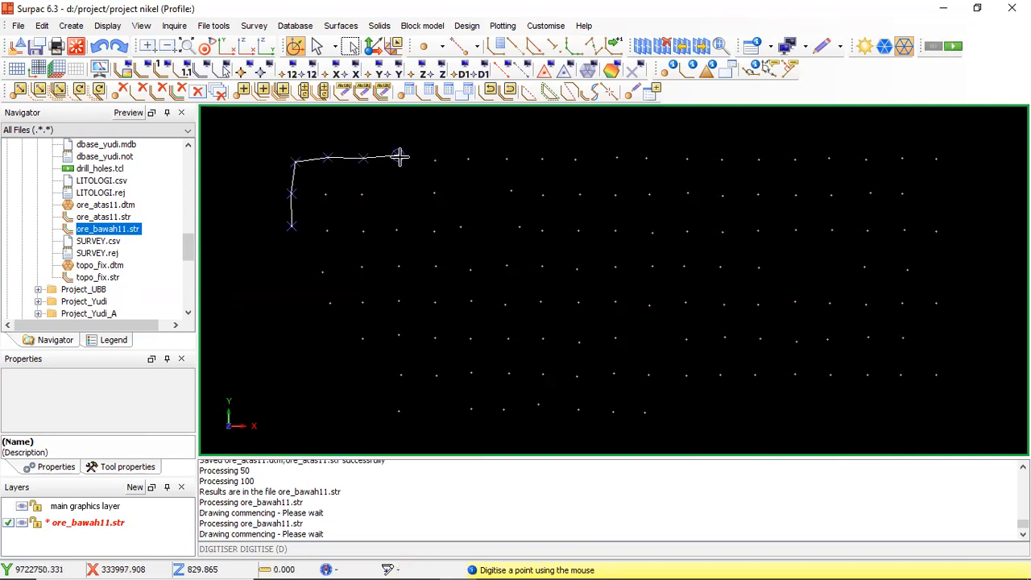
{"action": "left_click", "coordinate": [435, 160]}
{"action": "left_click", "coordinate": [468, 158]}
{"action": "left_click", "coordinate": [506, 158]}
{"action": "left_click", "coordinate": [541, 159]}
{"action": "left_click", "coordinate": [574, 160]}
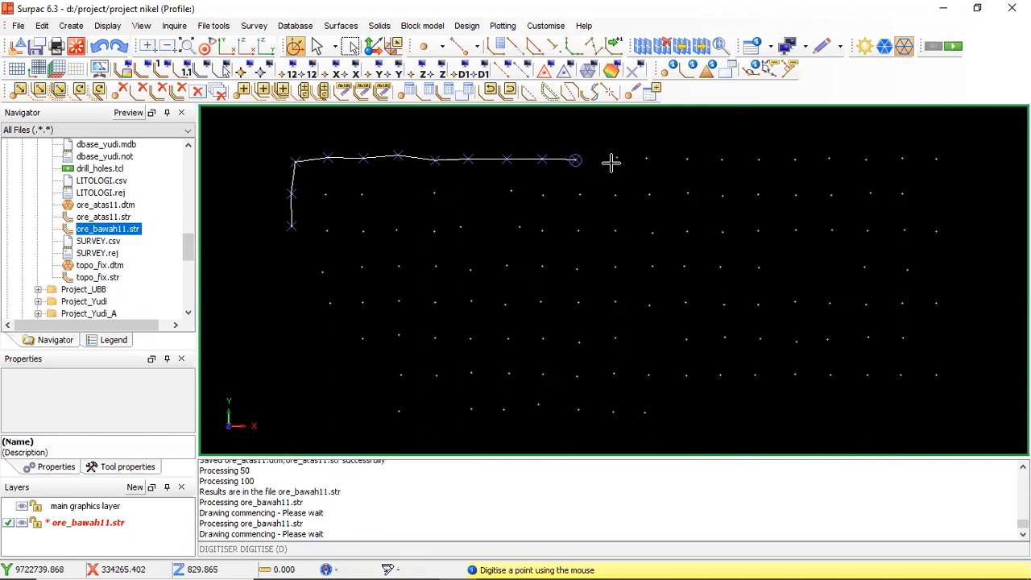
{"action": "left_click", "coordinate": [617, 157]}
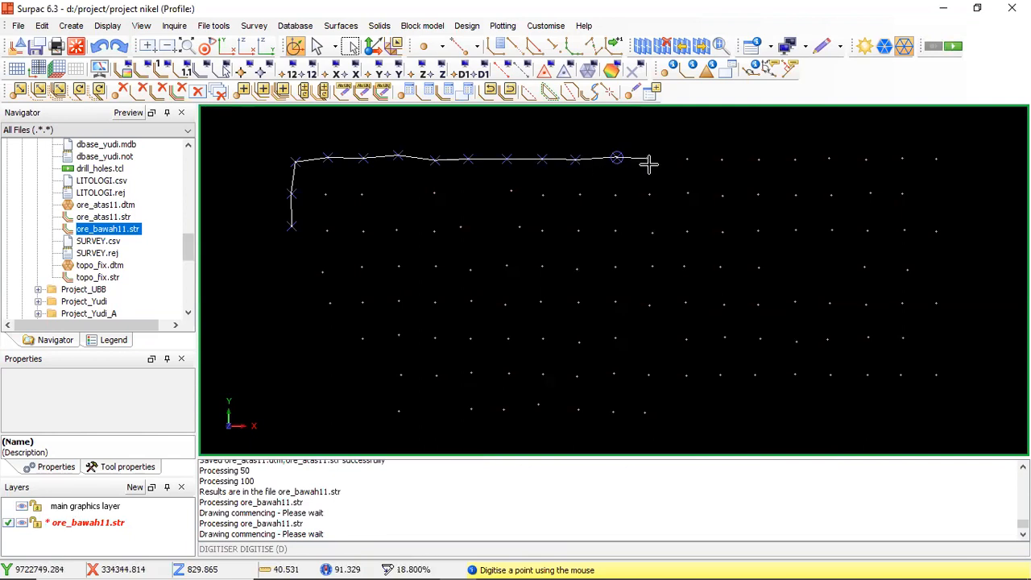
{"action": "left_click", "coordinate": [647, 159]}
{"action": "left_click", "coordinate": [687, 158]}
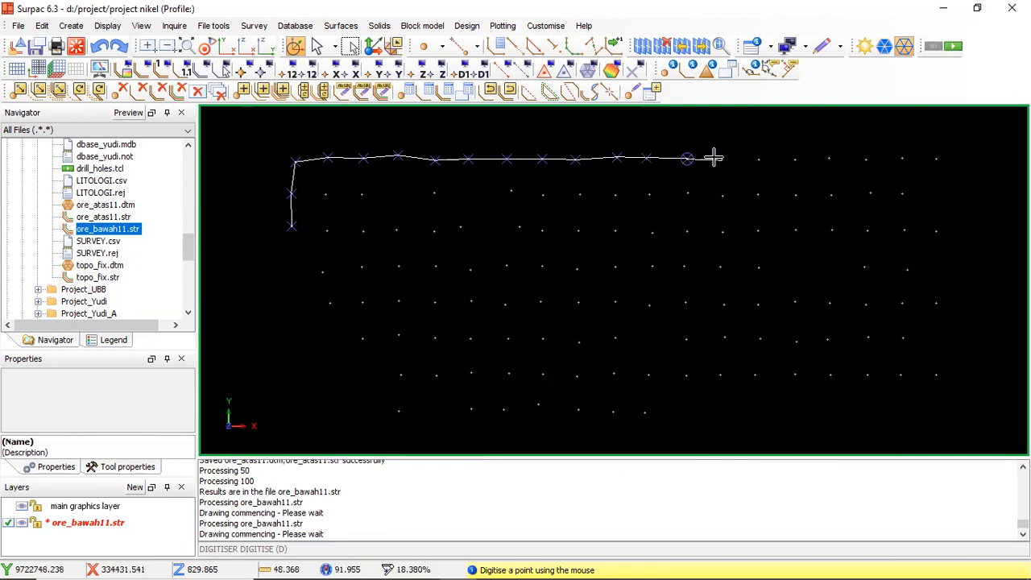
{"action": "left_click", "coordinate": [722, 159]}
{"action": "left_click", "coordinate": [758, 157]}
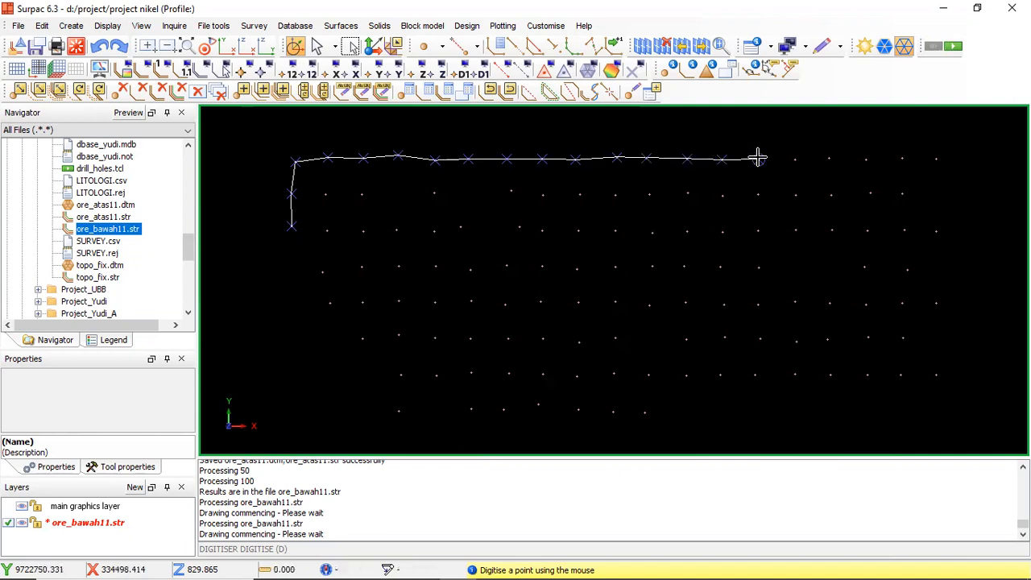
{"action": "left_click", "coordinate": [795, 158]}
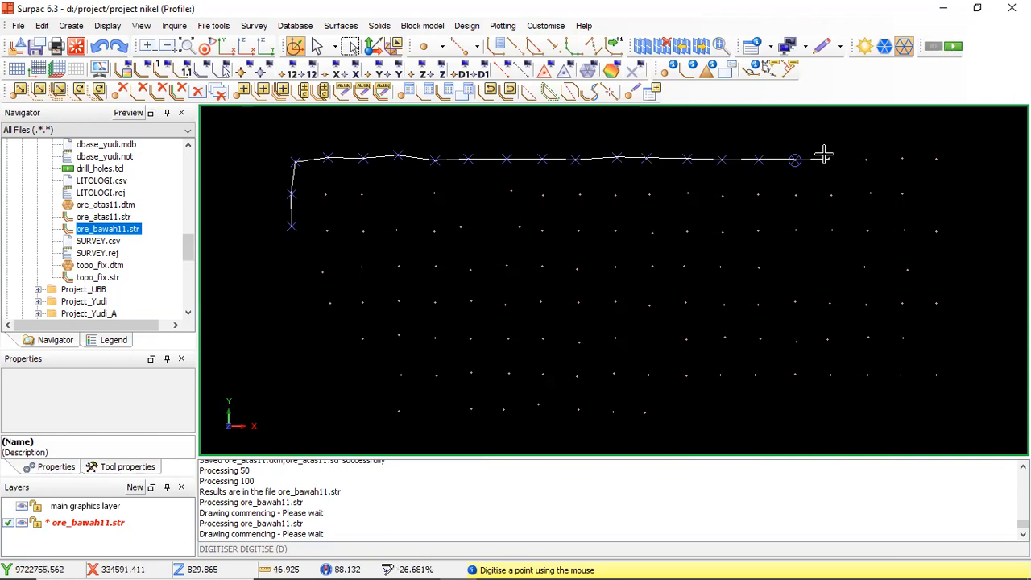
{"action": "left_click", "coordinate": [831, 158]}
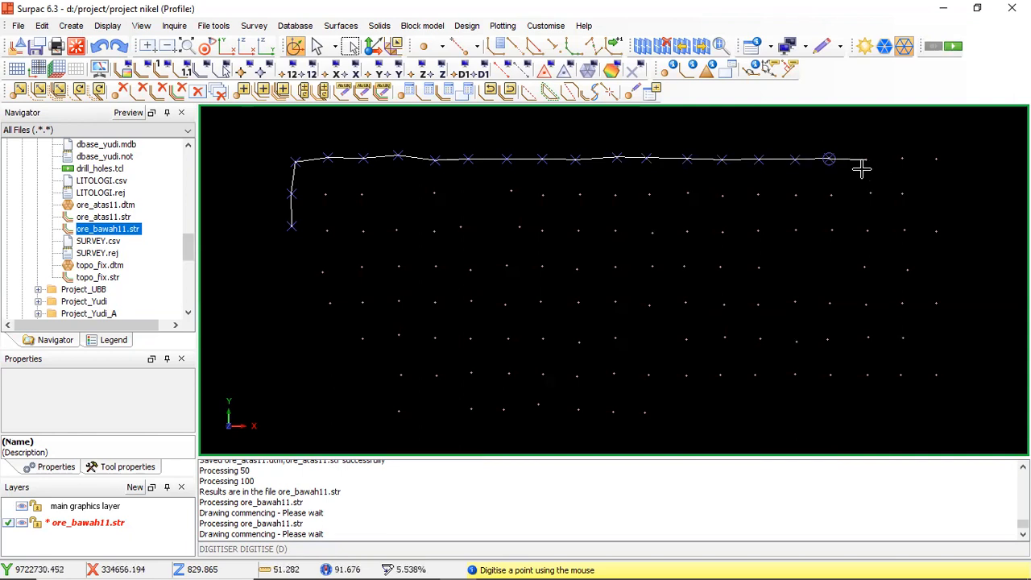
{"action": "left_click", "coordinate": [866, 160]}
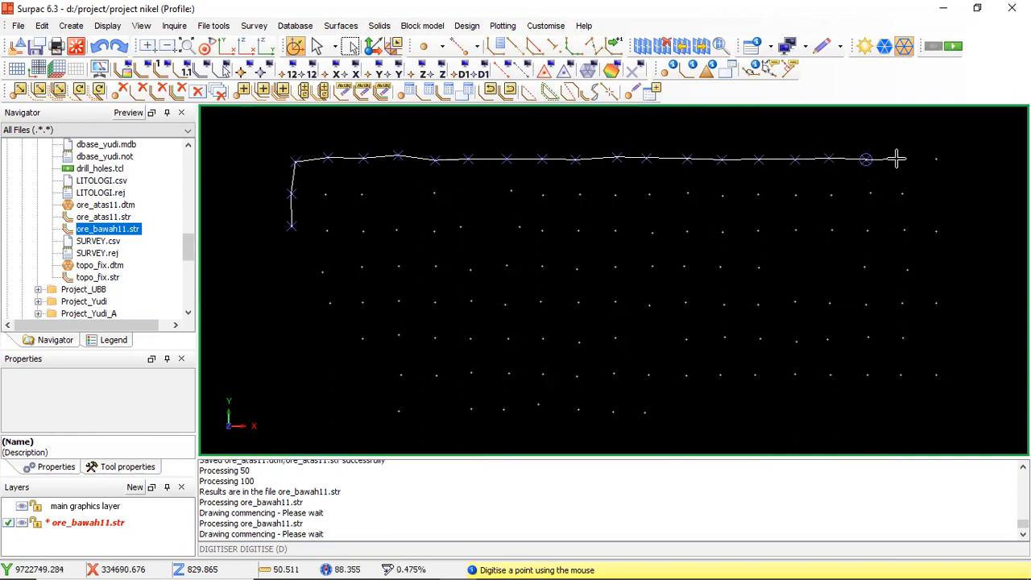
{"action": "left_click", "coordinate": [903, 158]}
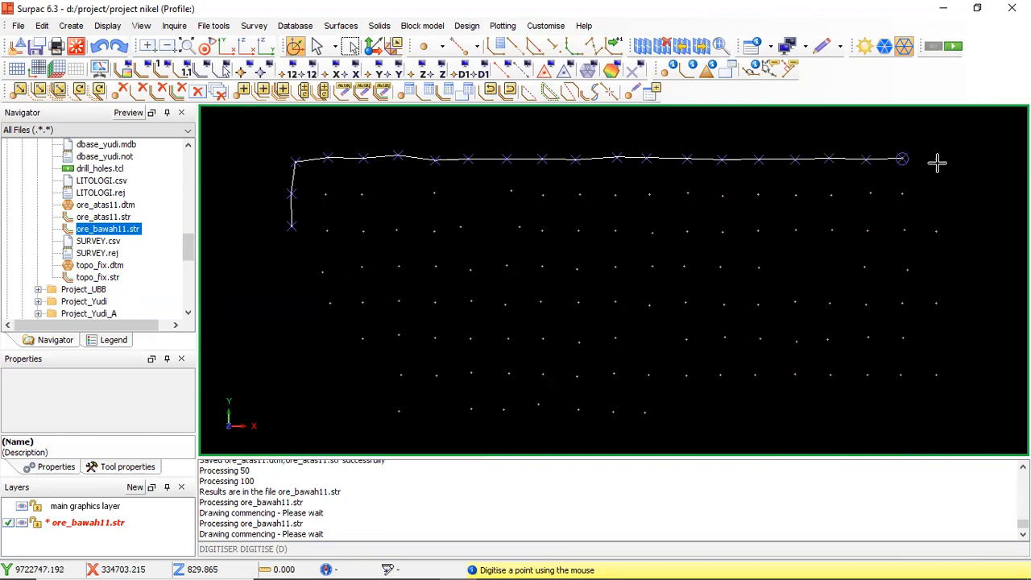
{"action": "left_click", "coordinate": [938, 159]}
Continue the boundary string down the eastern edge points to the southeast corner, and west along that row to where the southernmost row steps down
{"action": "left_click", "coordinate": [936, 232]}
{"action": "left_click", "coordinate": [937, 302]}
{"action": "left_click", "coordinate": [936, 375]}
{"action": "left_click", "coordinate": [901, 375]}
{"action": "left_click", "coordinate": [867, 375]}
{"action": "left_click", "coordinate": [830, 376]}
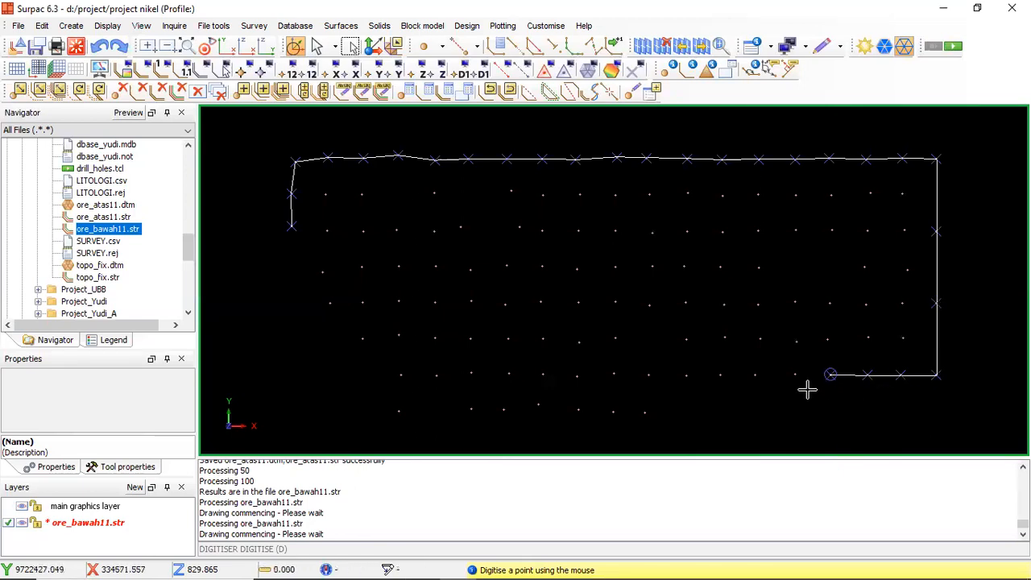
{"action": "left_click", "coordinate": [795, 376]}
{"action": "left_click", "coordinate": [757, 375]}
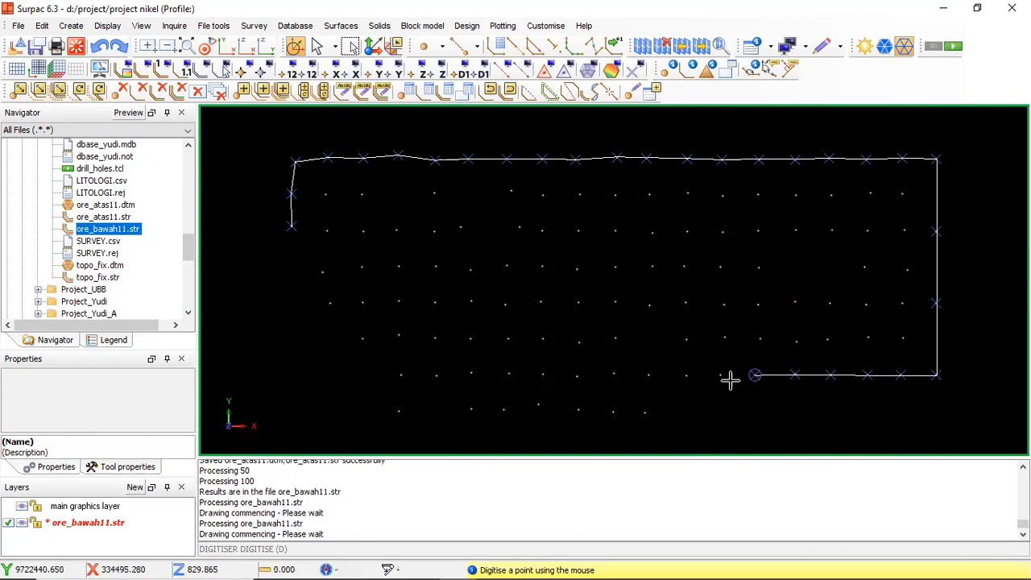
{"action": "left_click", "coordinate": [720, 376]}
{"action": "left_click", "coordinate": [686, 375]}
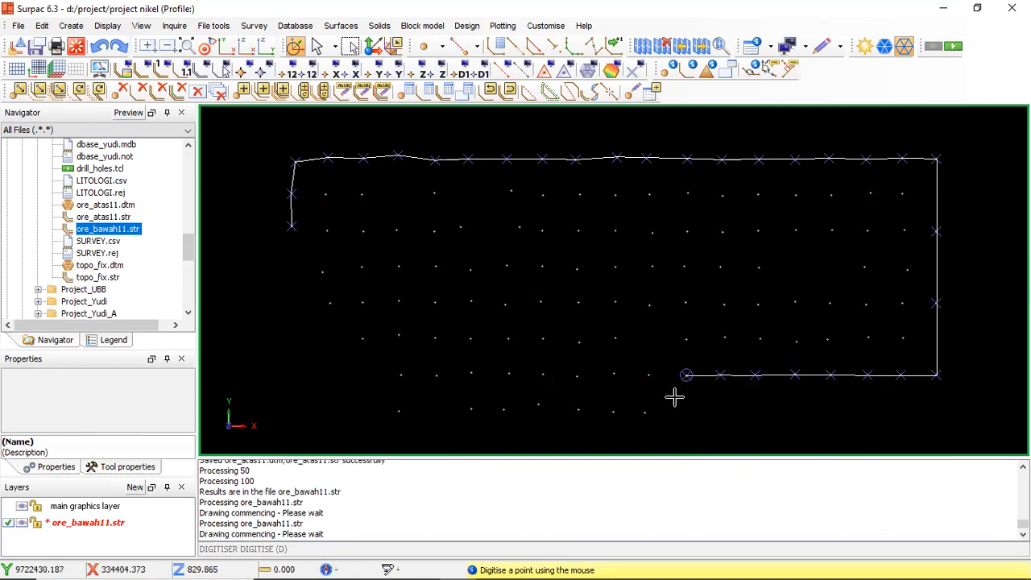
Extend the boundary down to the southernmost row and west through each of its points to the southwest corner
{"action": "left_click", "coordinate": [645, 413]}
{"action": "left_click", "coordinate": [613, 413]}
{"action": "left_click", "coordinate": [578, 413]}
{"action": "left_click", "coordinate": [538, 406]}
{"action": "left_click", "coordinate": [503, 411]}
{"action": "left_click", "coordinate": [471, 409]}
{"action": "left_click", "coordinate": [399, 411]}
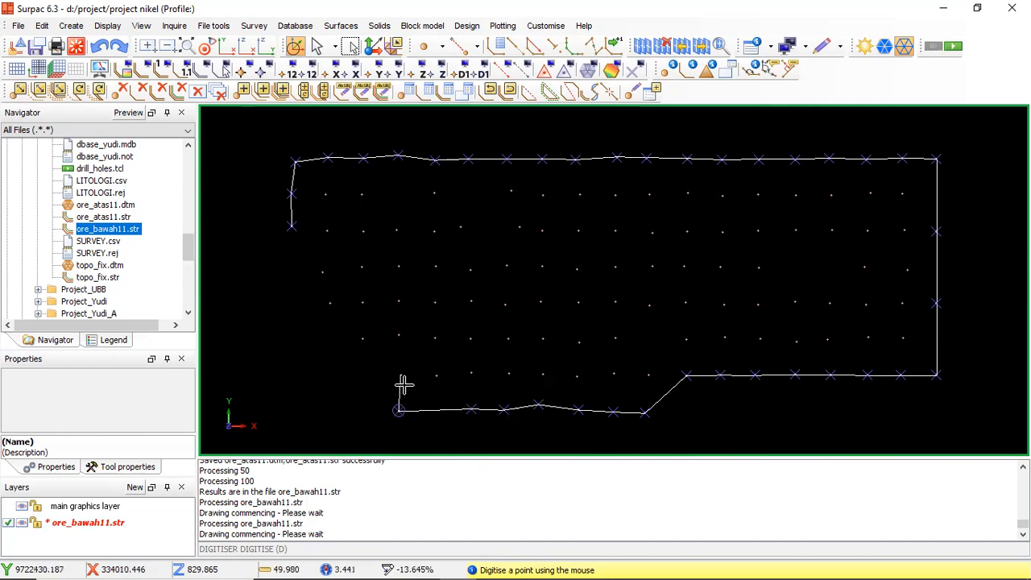
Carry the boundary north from the southwest corner through the outer western points to the last one below the starting point
{"action": "left_click", "coordinate": [401, 376]}
{"action": "left_click", "coordinate": [363, 340]}
{"action": "left_click", "coordinate": [329, 305]}
{"action": "left_click", "coordinate": [322, 272]}
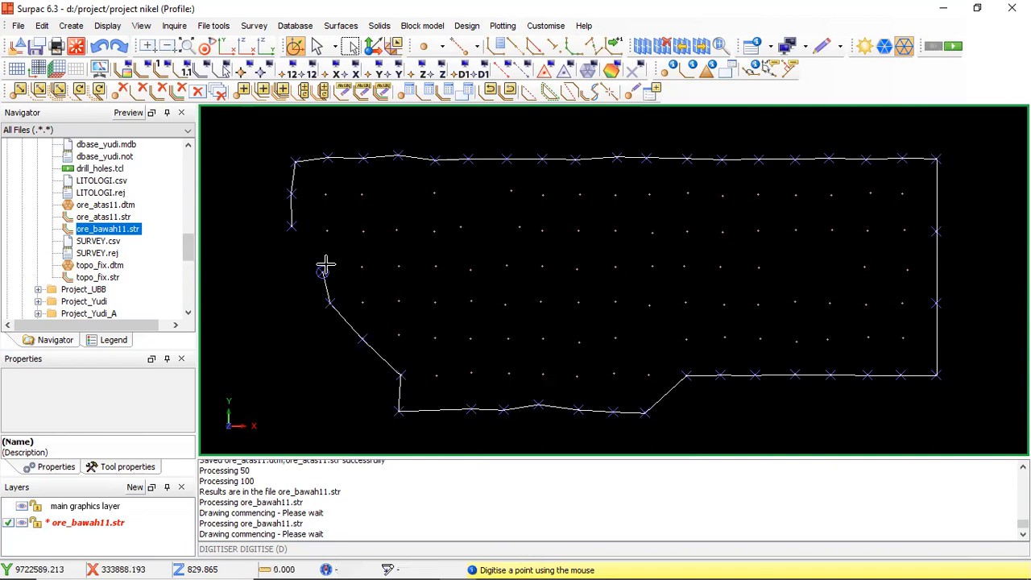
Close the digitised boundary segment and erase the temporary markers
{"action": "left_click", "coordinate": [536, 48]}
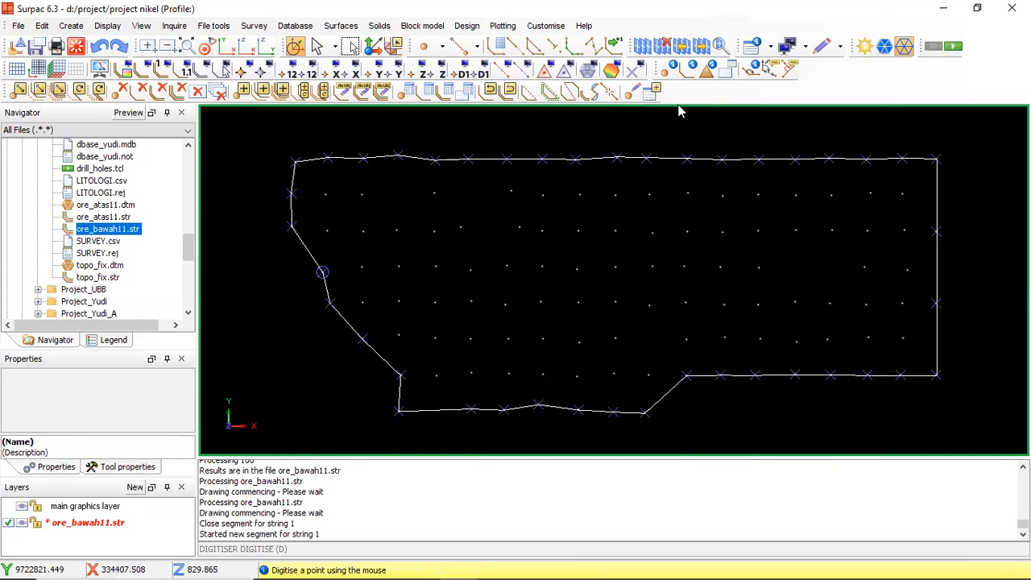
{"action": "left_click", "coordinate": [635, 71]}
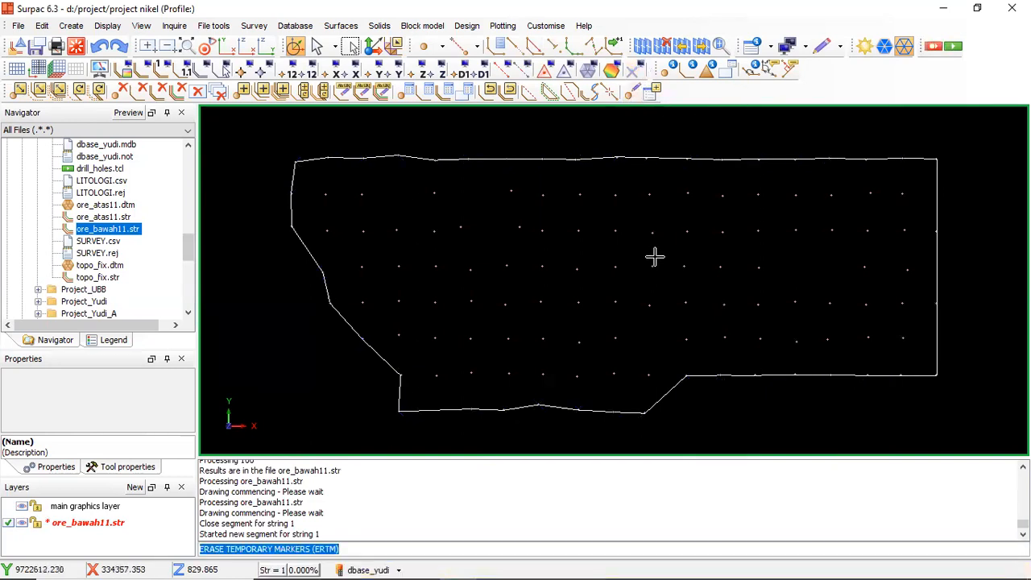
{"action": "scroll", "coordinate": [663, 261], "scroll_direction": "down", "scroll_amount": 2}
{"action": "middle_click_drag", "start_coordinate": [512, 233], "coordinate": [558, 240]}
{"action": "scroll", "coordinate": [607, 276], "scroll_direction": "up", "scroll_amount": 1}
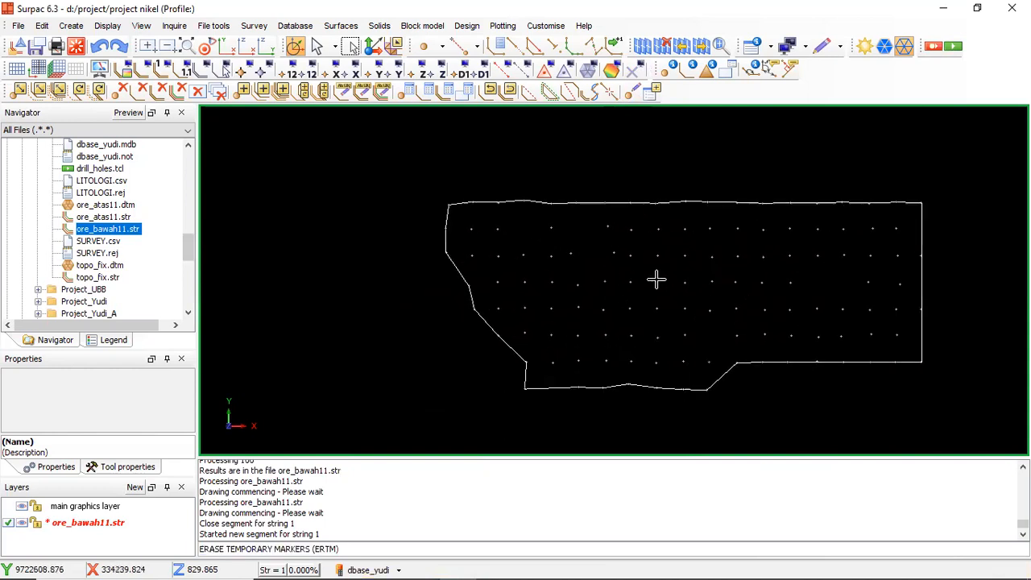
{"action": "middle_click_drag", "start_coordinate": [685, 282], "coordinate": [557, 256]}
{"action": "scroll", "coordinate": [559, 255], "scroll_direction": "up", "scroll_amount": 1}
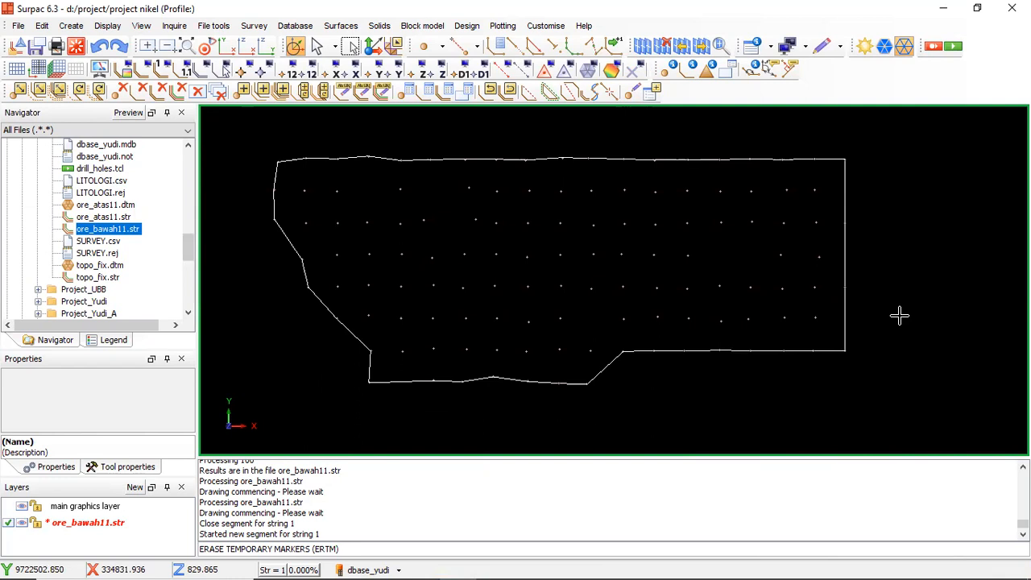
Renumber the boundary string around the drill points from 1 to string 2 and erase the temporary markers
{"action": "left_click", "coordinate": [362, 92]}
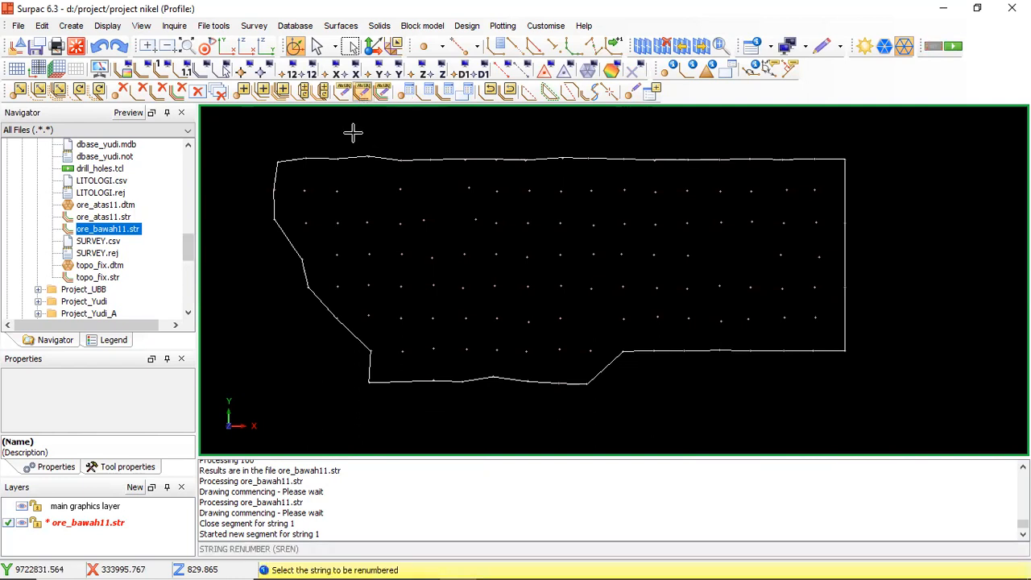
{"action": "left_click", "coordinate": [290, 243]}
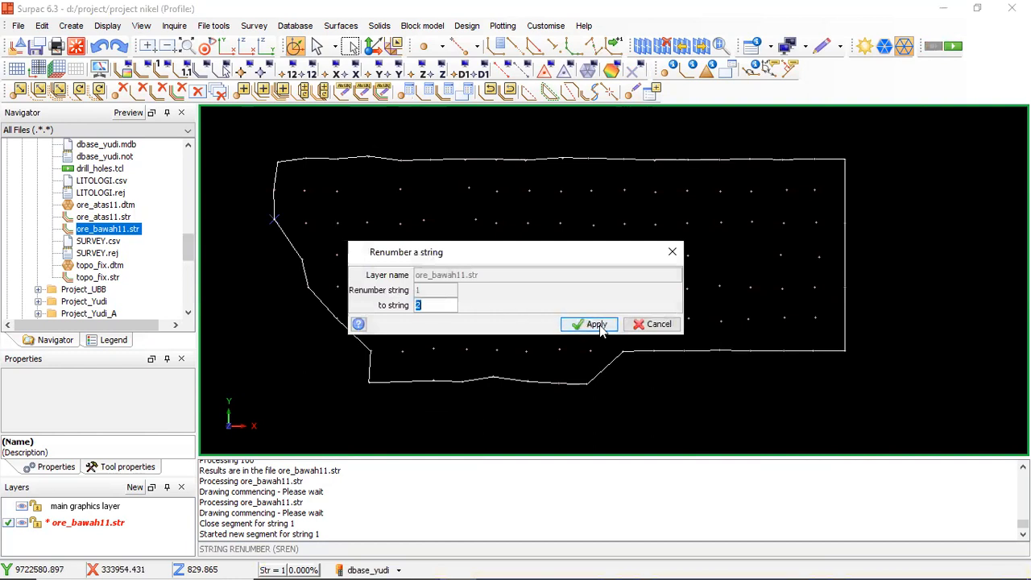
{"action": "left_click", "coordinate": [596, 324]}
{"action": "left_click", "coordinate": [634, 68]}
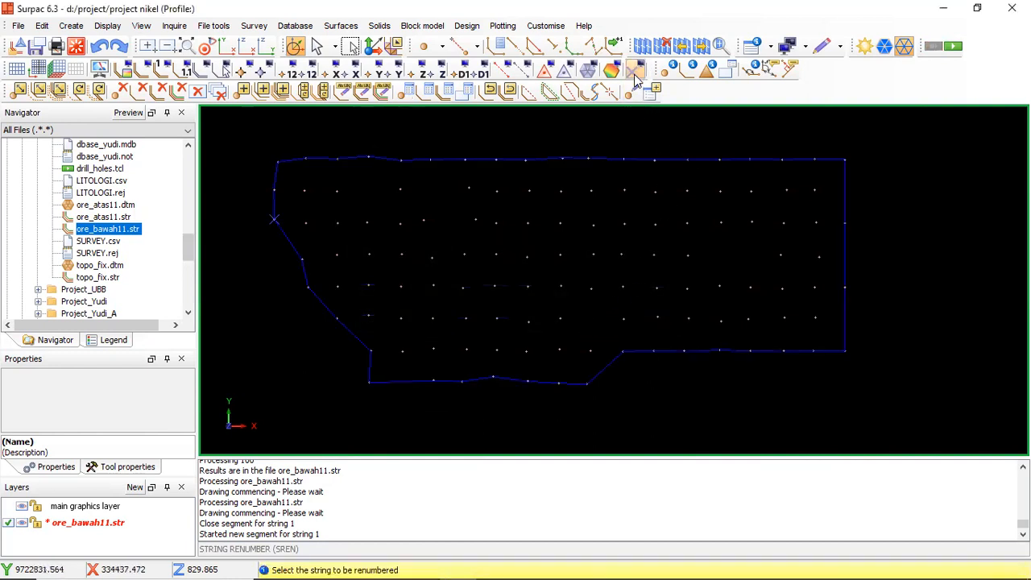
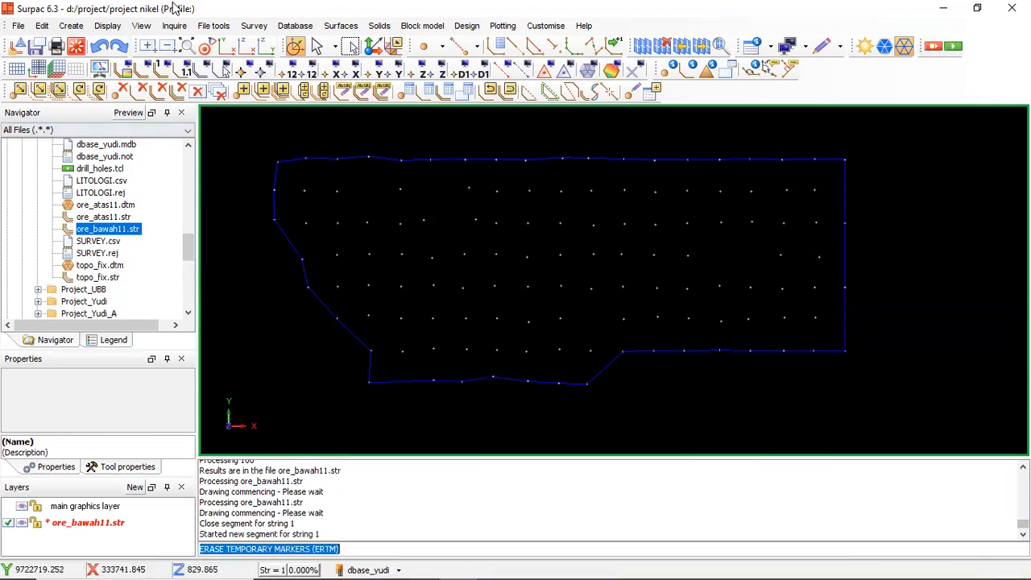
Digitise a three-point segment from the boundary's north-east corner into the empty area east of it, with snapping off after the first point, and end the segment
{"action": "left_click", "coordinate": [516, 46]}
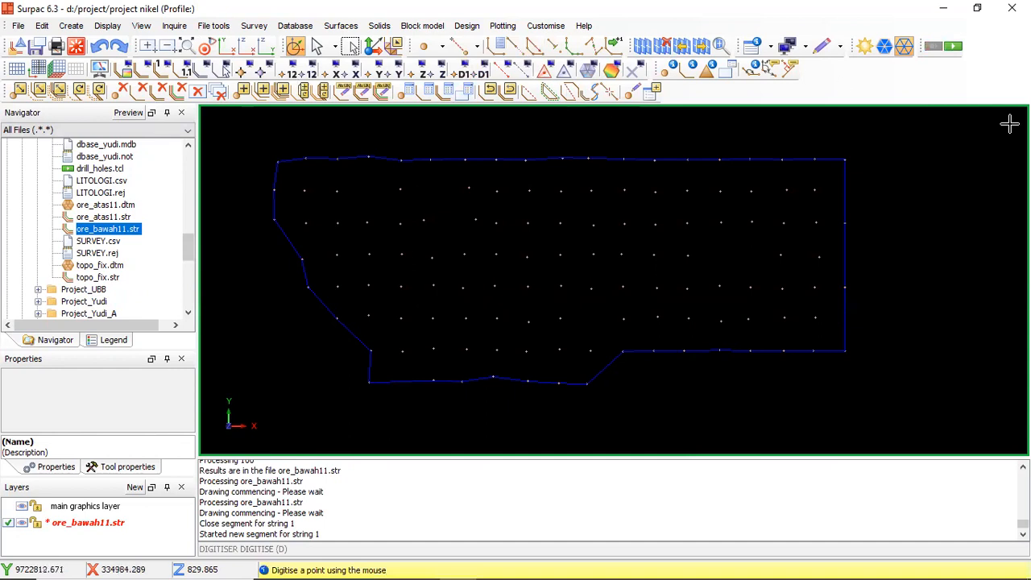
{"action": "left_click", "coordinate": [897, 173]}
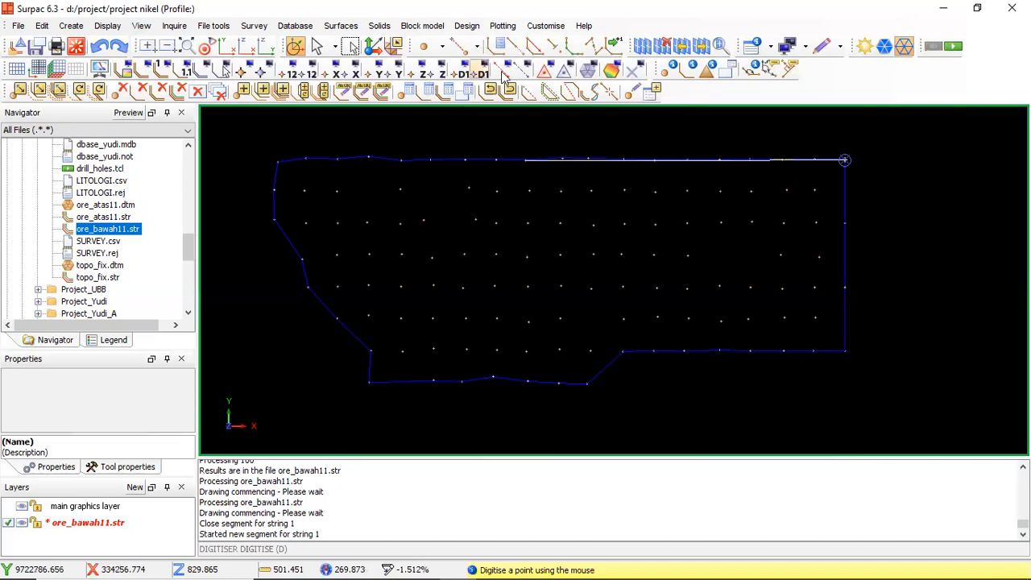
{"action": "left_click", "coordinate": [986, 8]}
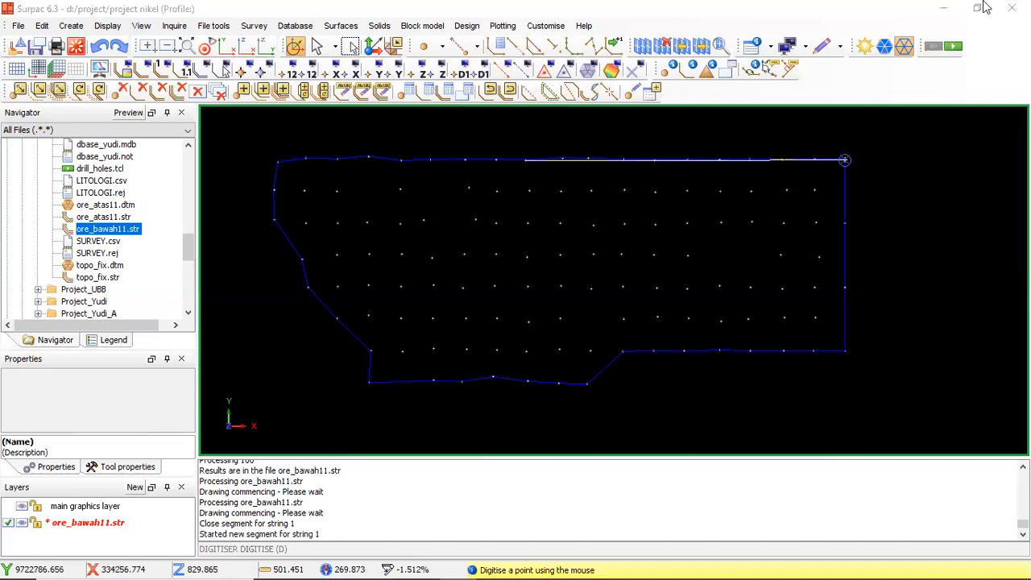
{"action": "left_click", "coordinate": [465, 46]}
{"action": "left_click", "coordinate": [471, 67]}
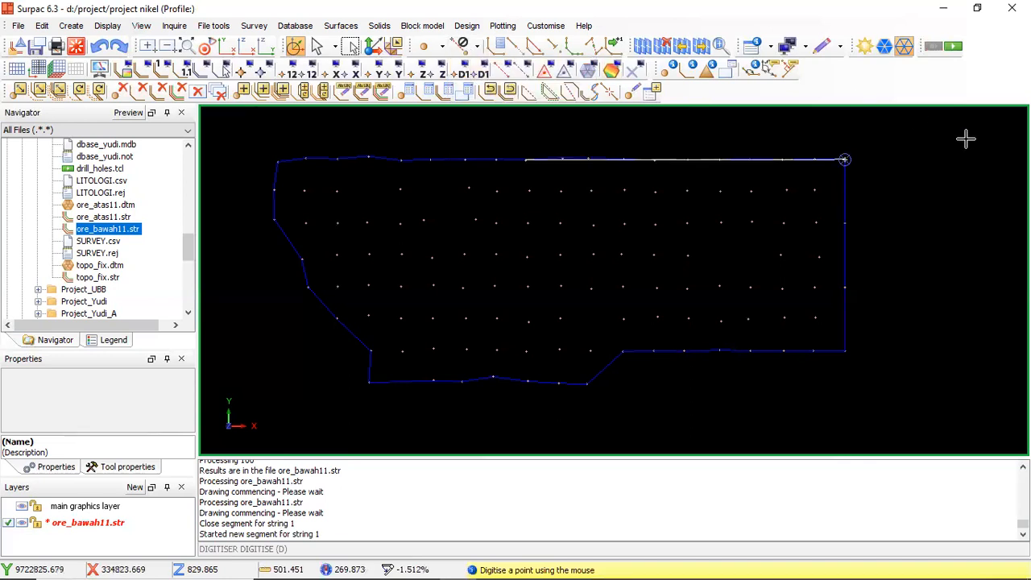
{"action": "left_click", "coordinate": [969, 277]}
{"action": "left_click", "coordinate": [956, 338]}
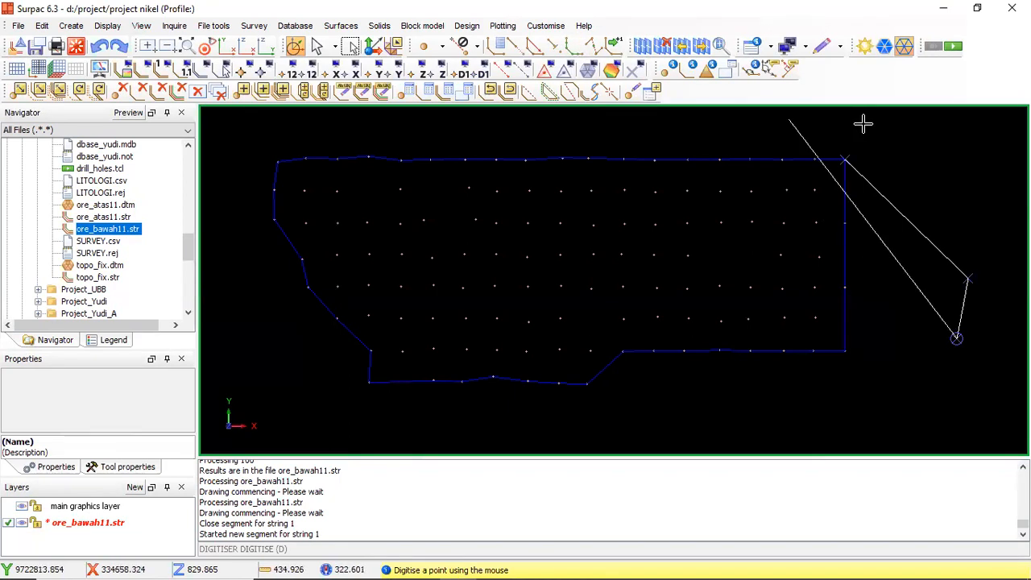
{"action": "key", "text": "Escape"}
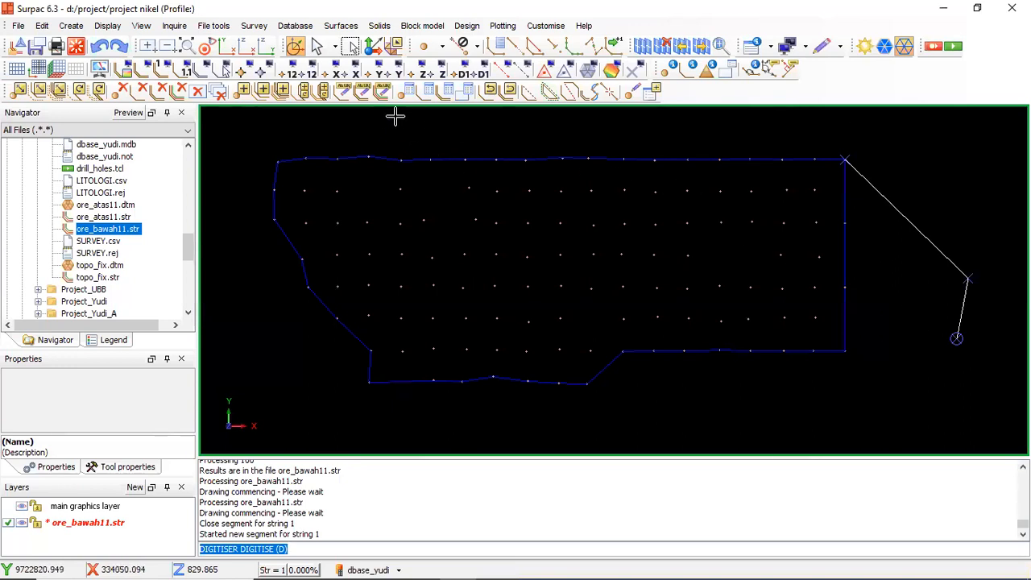
{"action": "left_click", "coordinate": [635, 68]}
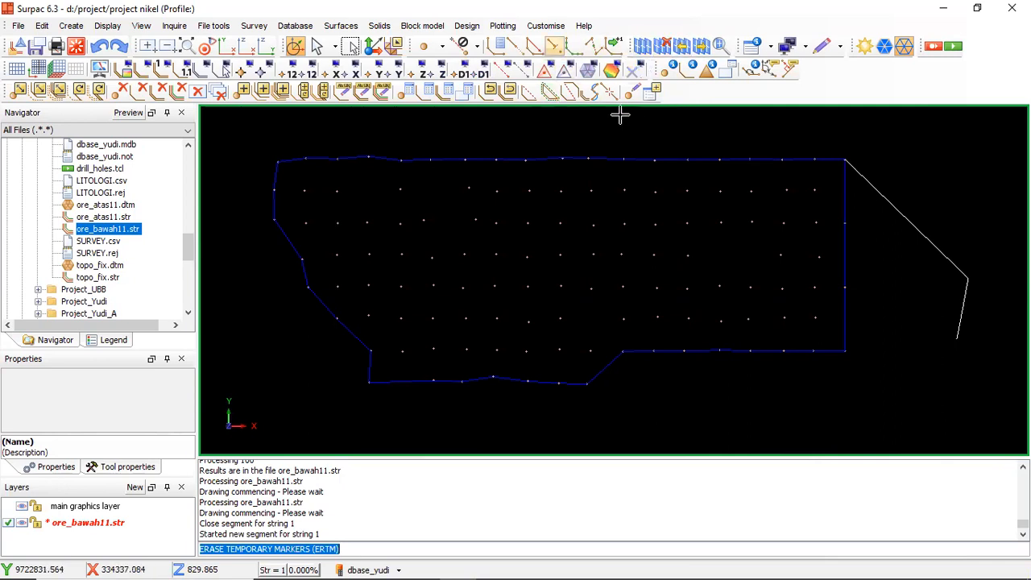
{"action": "left_click", "coordinate": [556, 50]}
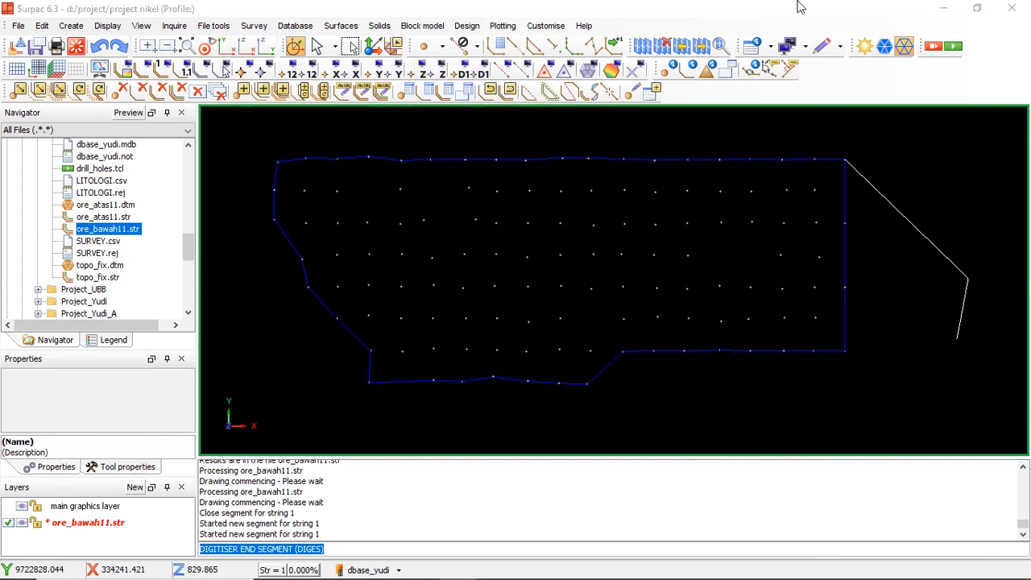
Delete the digitised segment east of the boundary and erase the temporary markers
{"action": "left_click", "coordinate": [137, 95]}
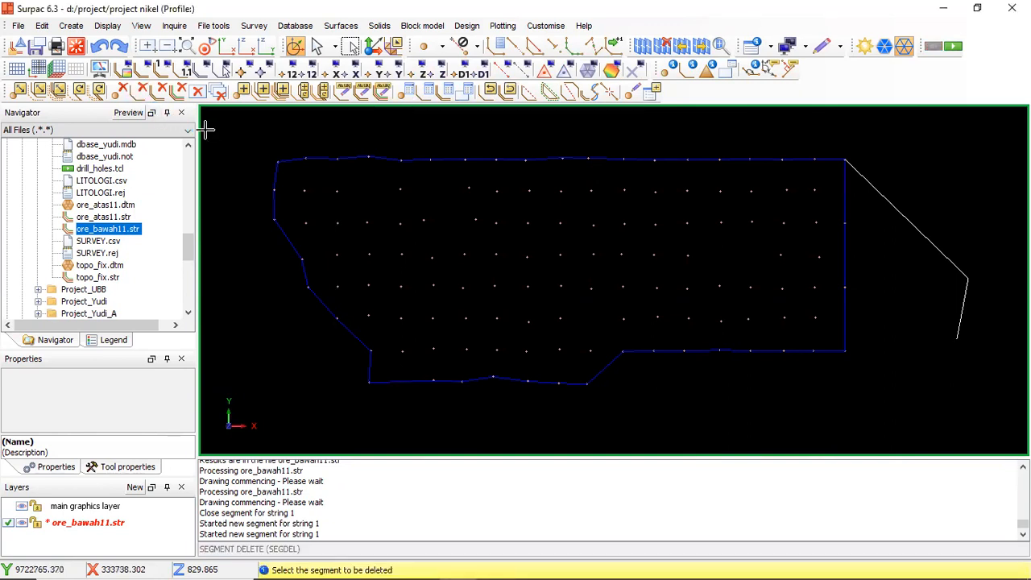
{"action": "left_click", "coordinate": [959, 269]}
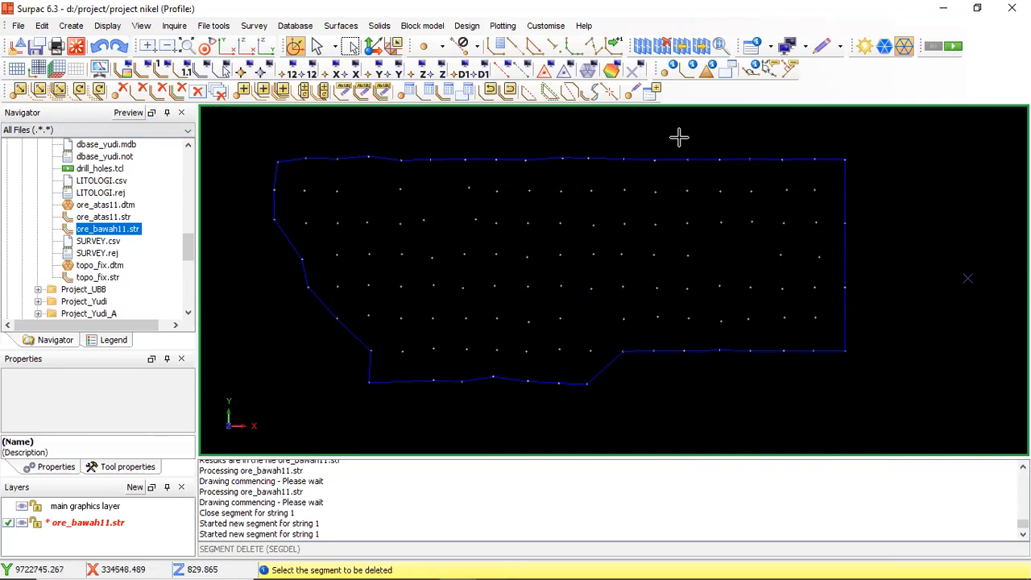
{"action": "left_click", "coordinate": [635, 68]}
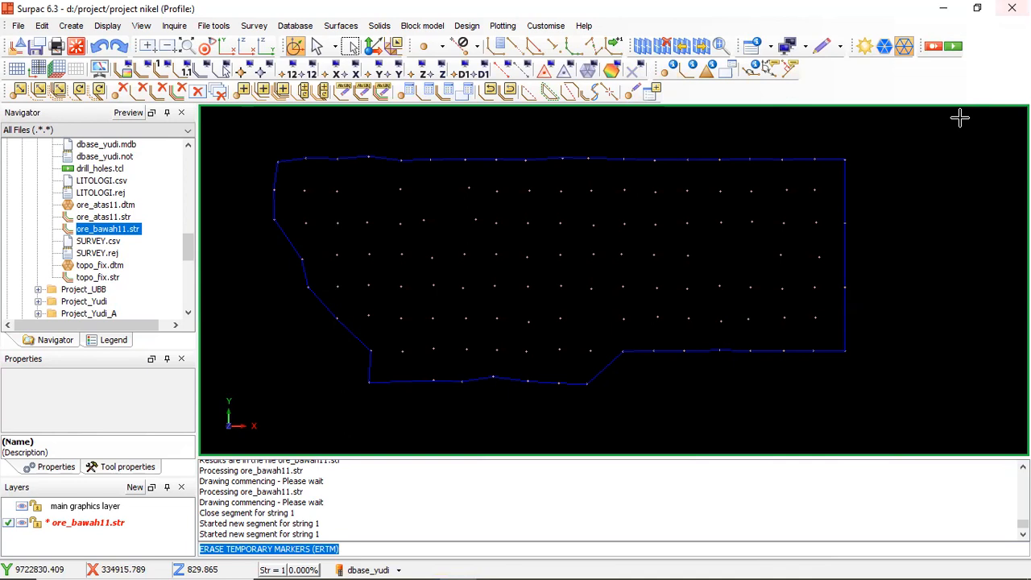
Save the layer as ore_bawah11.str in Surpac string format, overwriting the existing file
{"action": "left_click", "coordinate": [36, 46]}
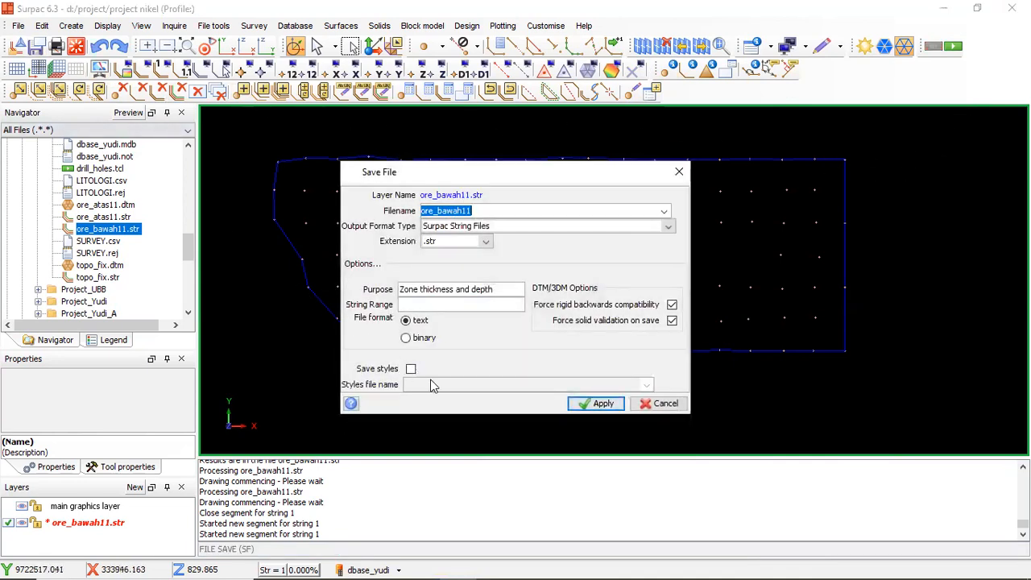
{"action": "left_click", "coordinate": [588, 398]}
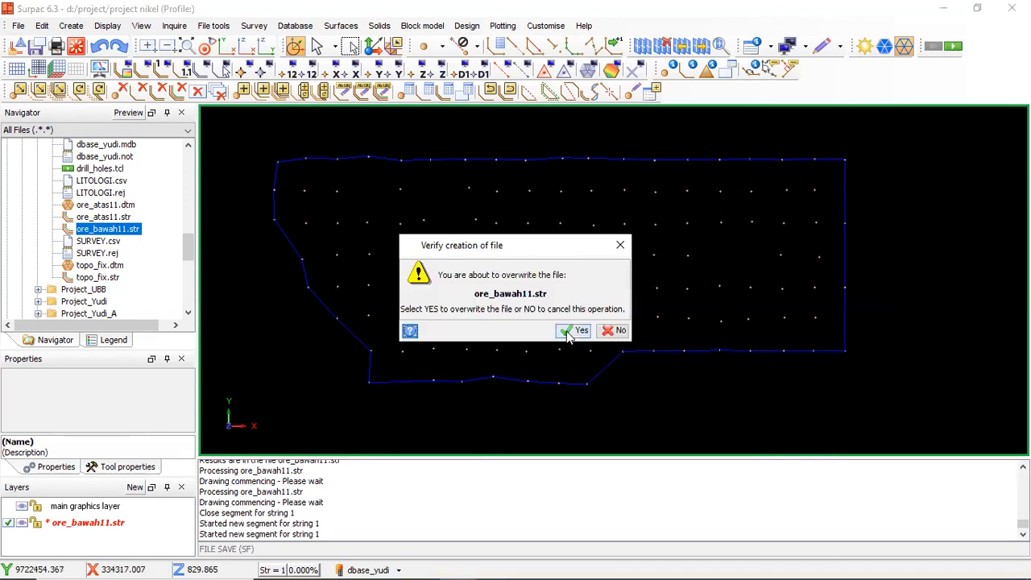
{"action": "left_click", "coordinate": [563, 331]}
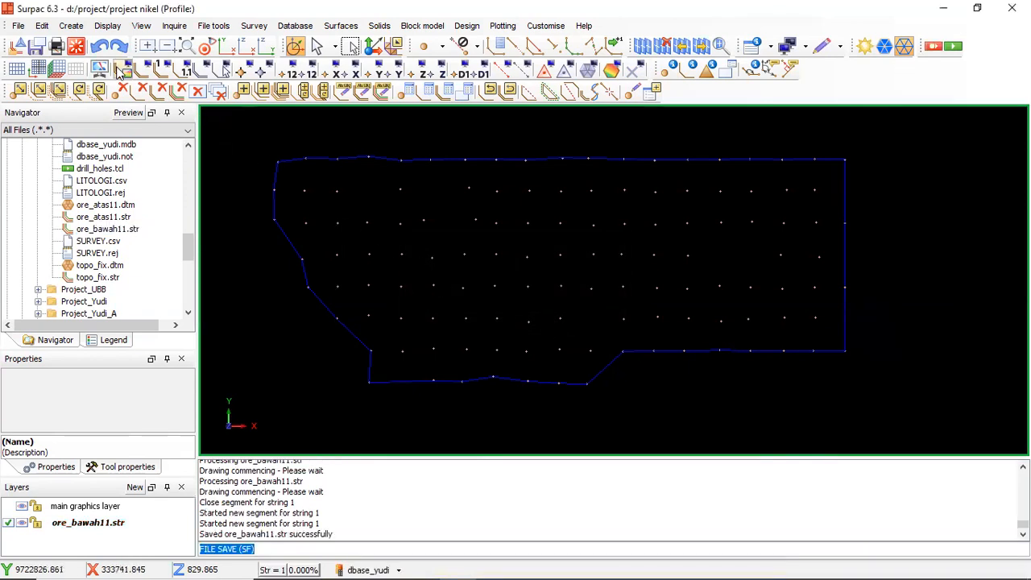
Clear the graphics, reload ore_bawah11.str and set the display to plan view
{"action": "left_click", "coordinate": [77, 46]}
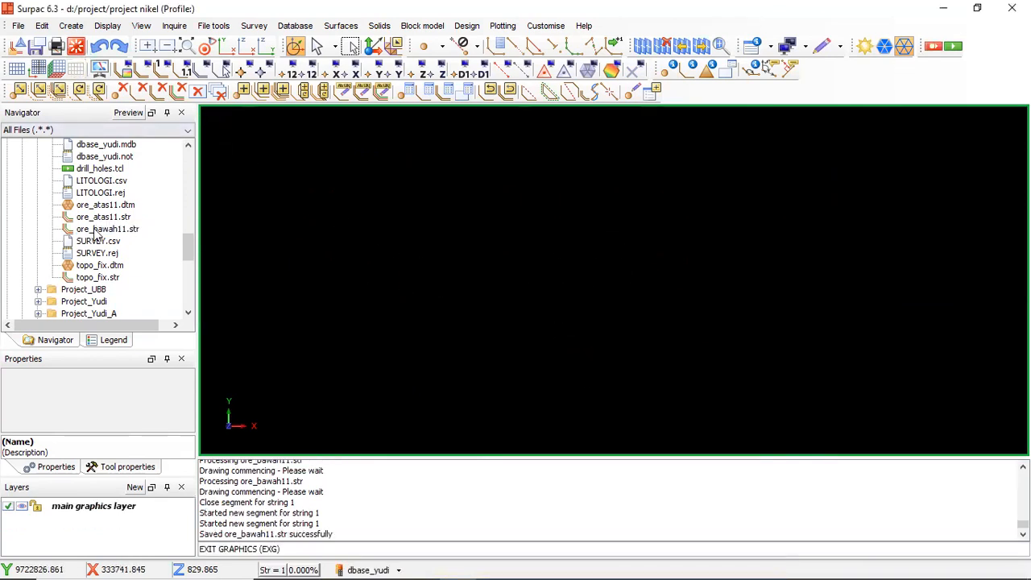
{"action": "left_click_drag", "start_coordinate": [619, 304], "coordinate": [516, 290]}
{"action": "left_click", "coordinate": [289, 547]}
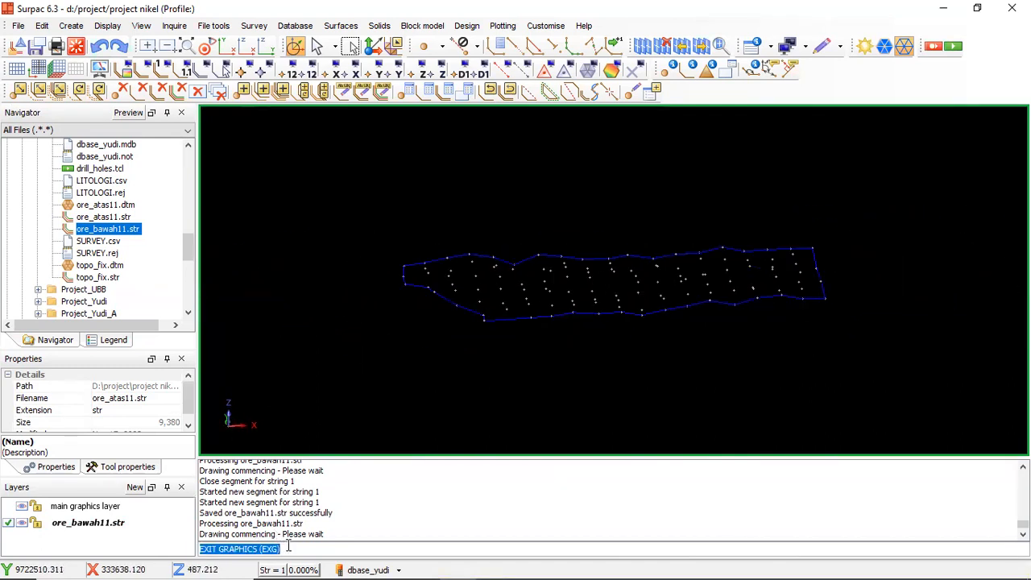
{"action": "type", "text": "p"}
{"action": "key", "text": "Return"}
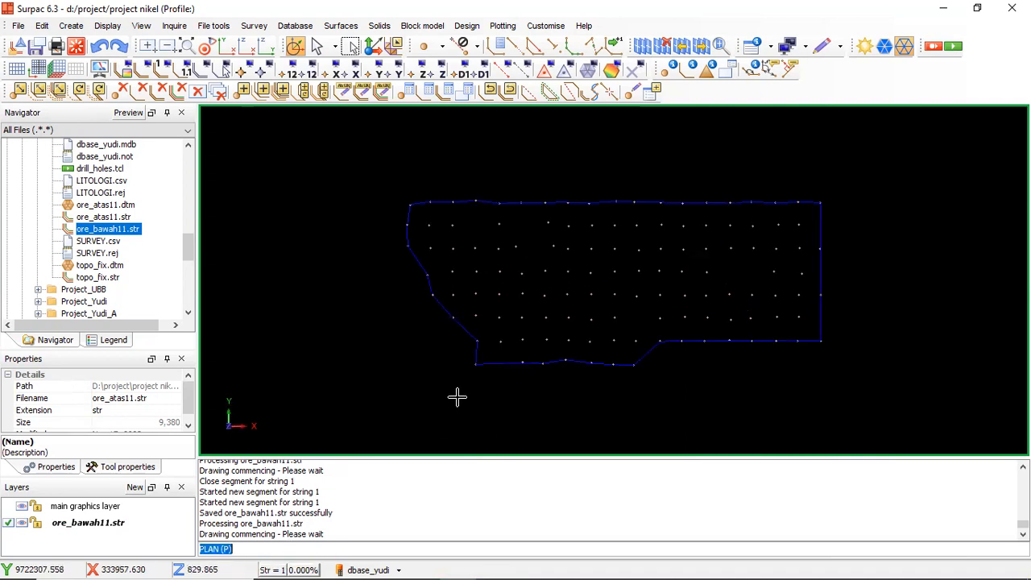
Create a DTM from the ore_bawah11.str layer with object ID 2 and the break line test disabled
{"action": "left_click", "coordinate": [352, 29]}
{"action": "left_click", "coordinate": [379, 43]}
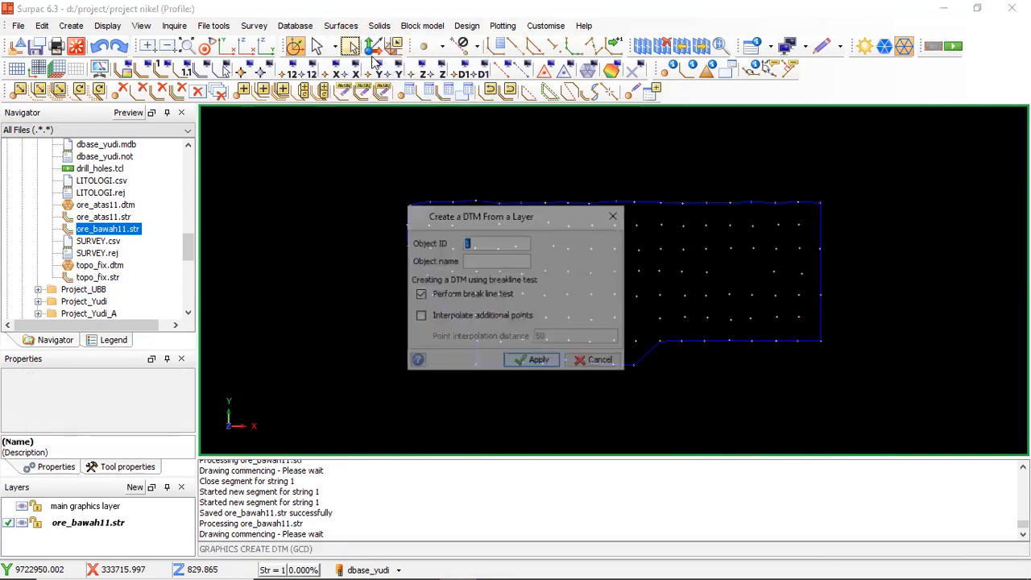
{"action": "left_click", "coordinate": [419, 294]}
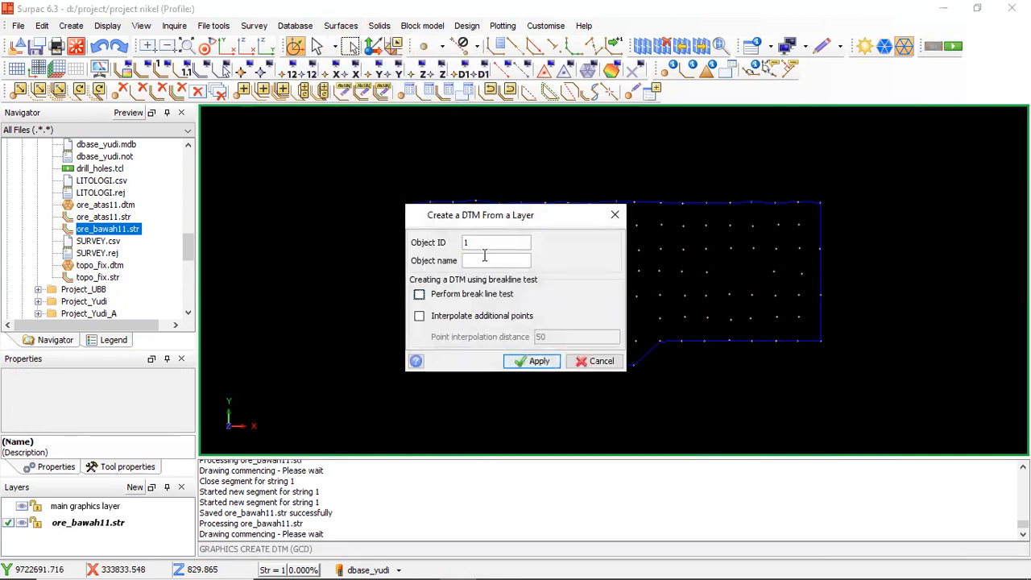
{"action": "type", "text": "2"}
{"action": "left_click", "coordinate": [532, 360]}
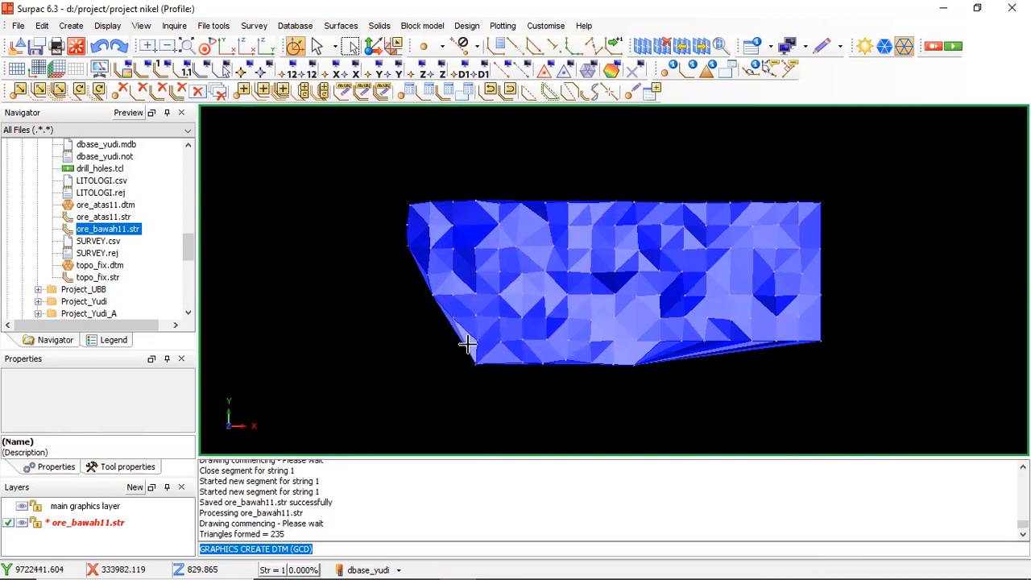
Clip the new DTM with the blue boundary string, retaining the triangles inside the boundary
{"action": "scroll", "coordinate": [467, 345], "scroll_direction": "up", "scroll_amount": 1}
{"action": "scroll", "coordinate": [838, 384], "scroll_direction": "up", "scroll_amount": 1}
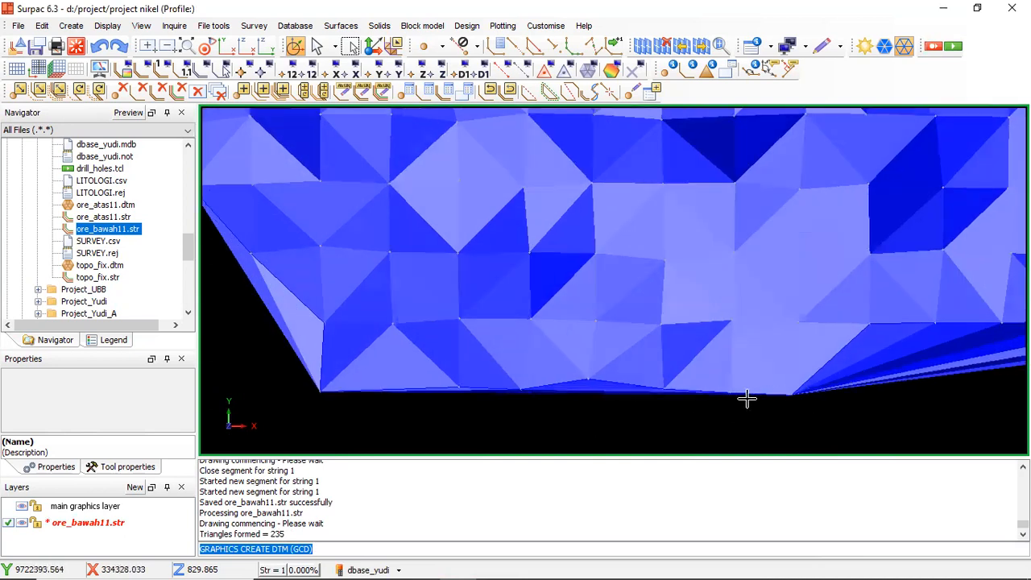
{"action": "scroll", "coordinate": [782, 389], "scroll_direction": "down", "scroll_amount": 1}
{"action": "scroll", "coordinate": [780, 390], "scroll_direction": "down", "scroll_amount": 2}
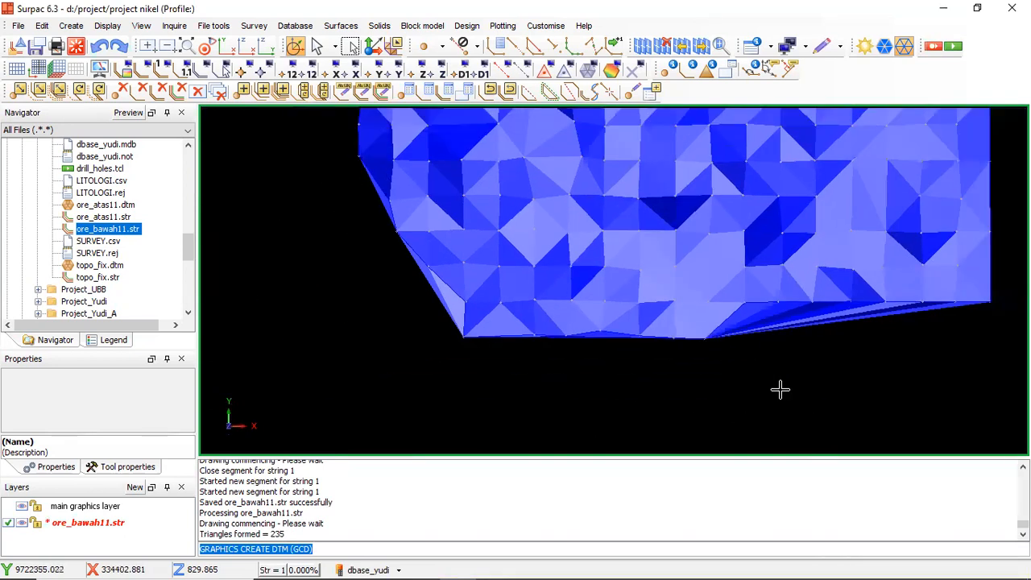
{"action": "scroll", "coordinate": [764, 377], "scroll_direction": "down", "scroll_amount": 1}
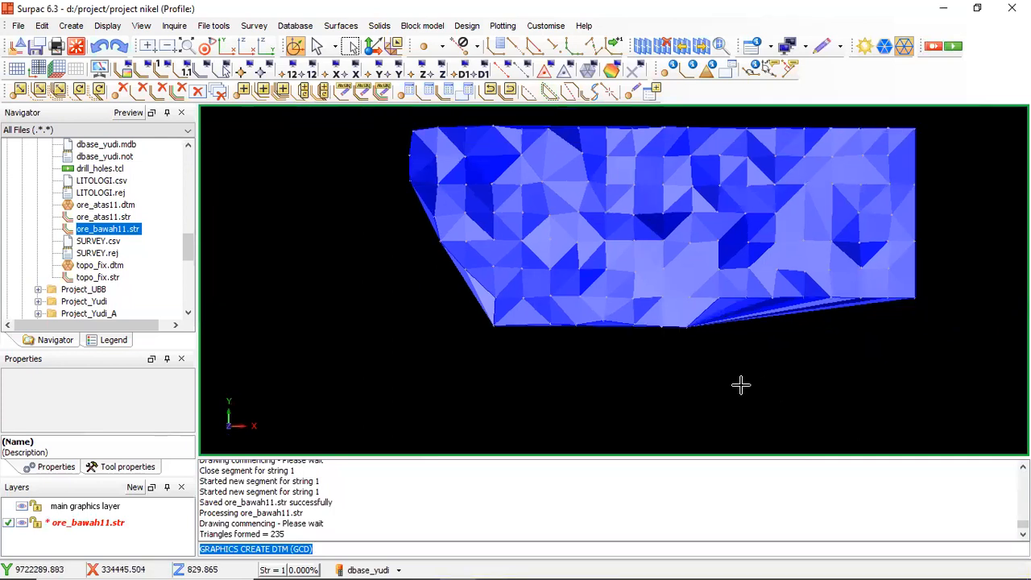
{"action": "left_click", "coordinate": [354, 27]}
{"action": "mouse_move", "coordinate": [364, 62]}
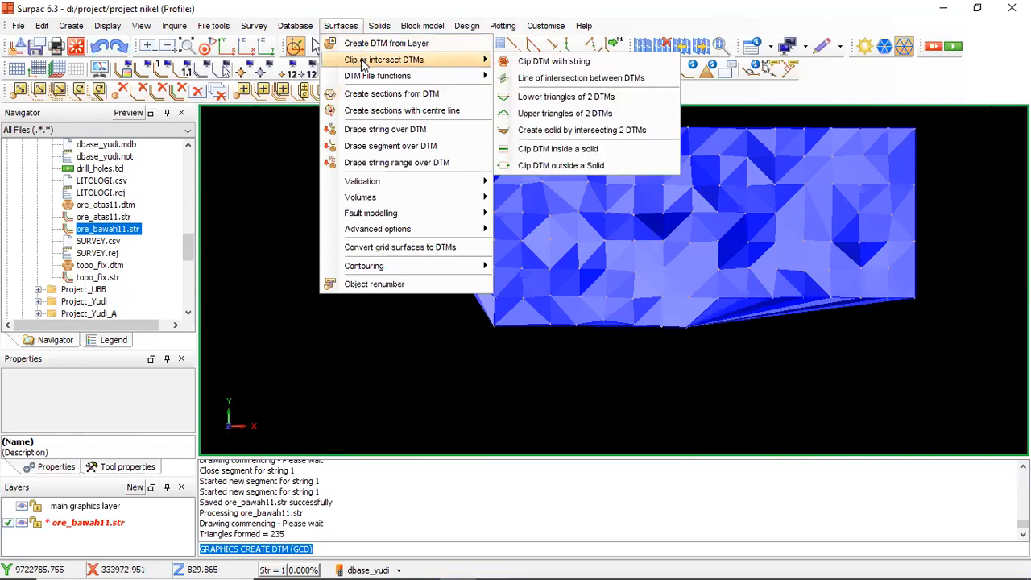
{"action": "left_click", "coordinate": [548, 62]}
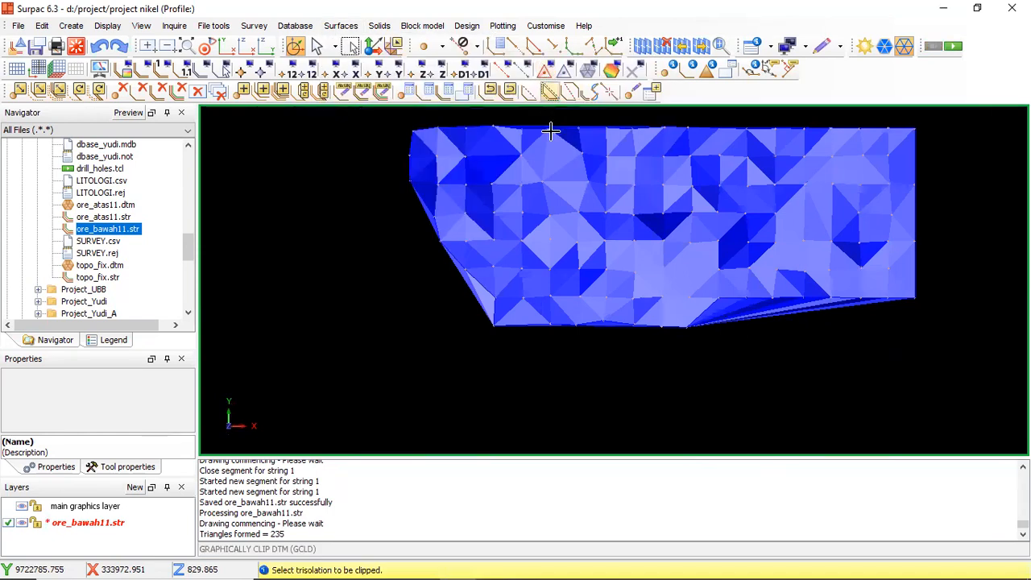
{"action": "left_click", "coordinate": [678, 307]}
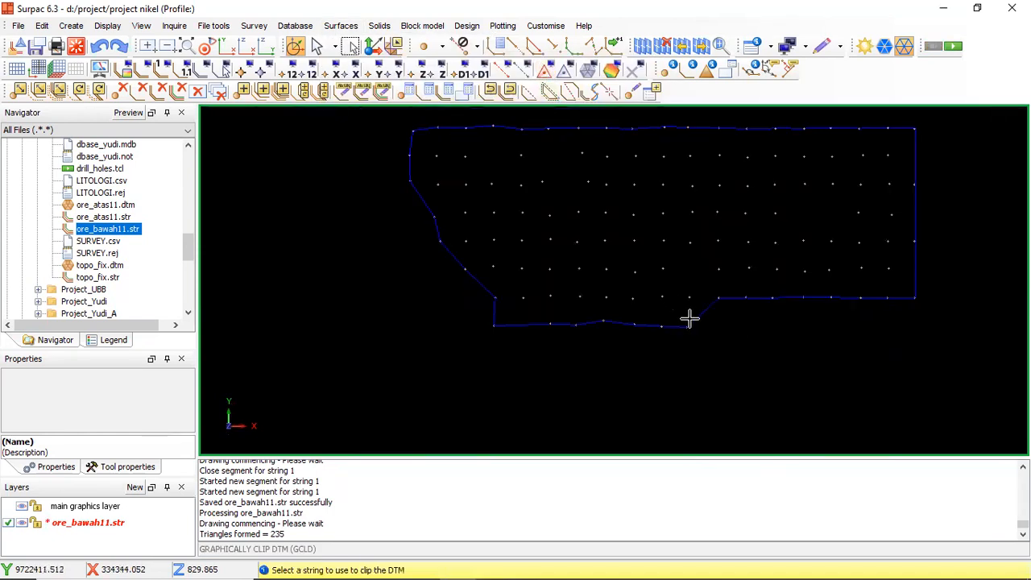
{"action": "left_click", "coordinate": [700, 314]}
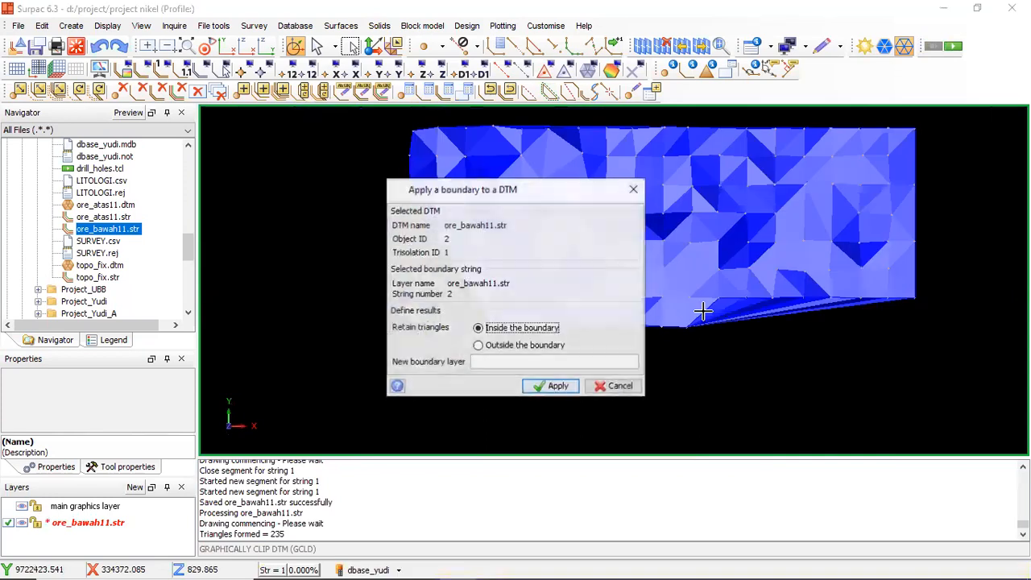
{"action": "left_click", "coordinate": [555, 386]}
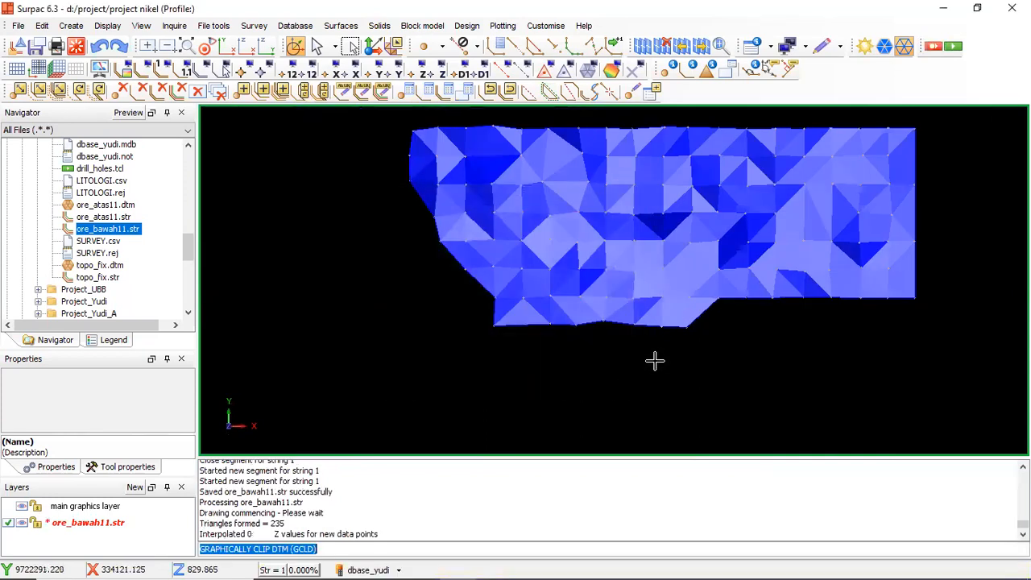
Save the clipped surface under the name ore_bawah11, overwriting the existing string file
{"action": "left_click", "coordinate": [37, 48]}
{"action": "left_click", "coordinate": [581, 402]}
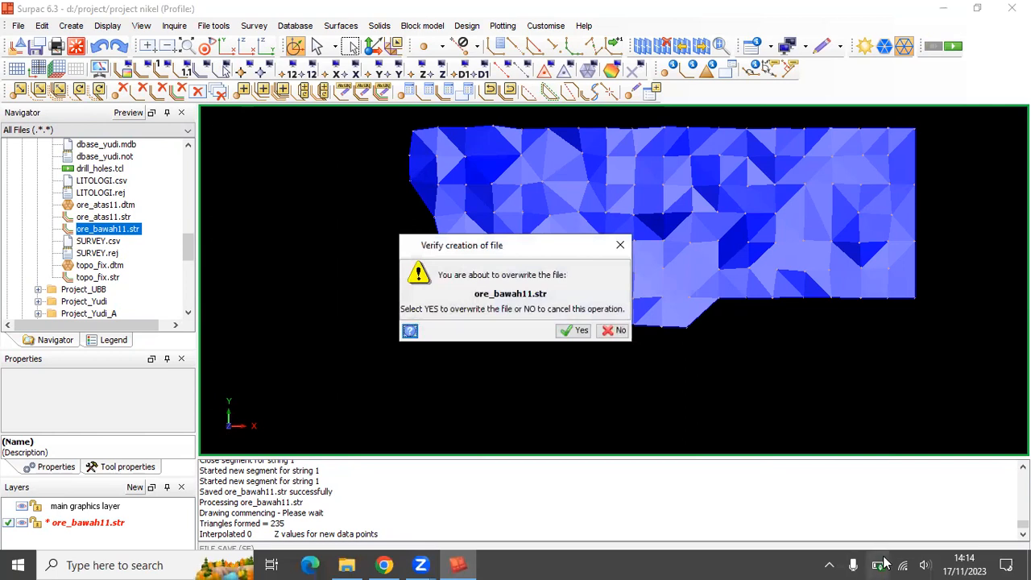
{"action": "left_click", "coordinate": [580, 331]}
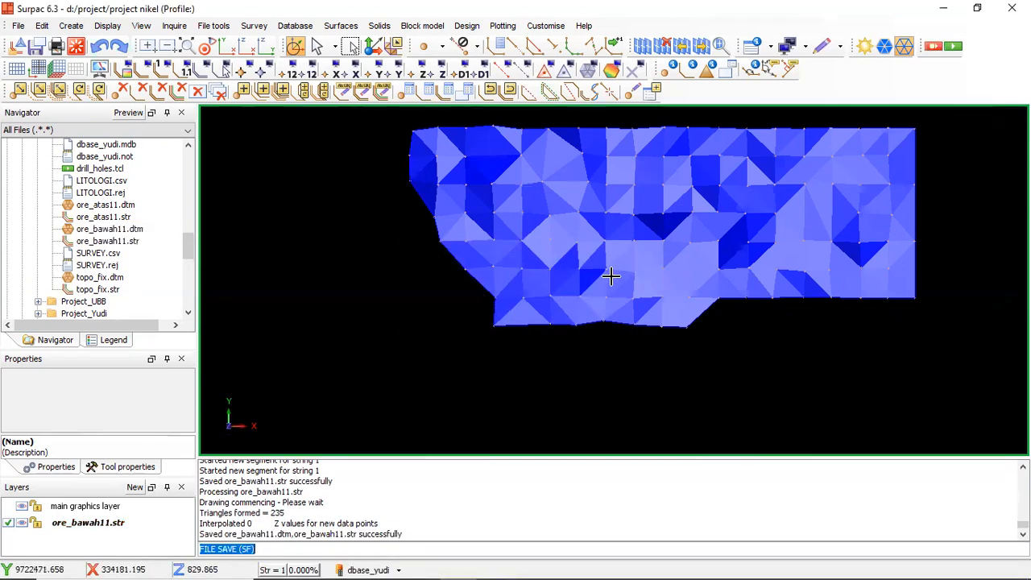
{"action": "scroll", "coordinate": [616, 266], "scroll_direction": "up", "scroll_amount": 1}
{"action": "middle_click_drag", "start_coordinate": [786, 359], "coordinate": [729, 406]}
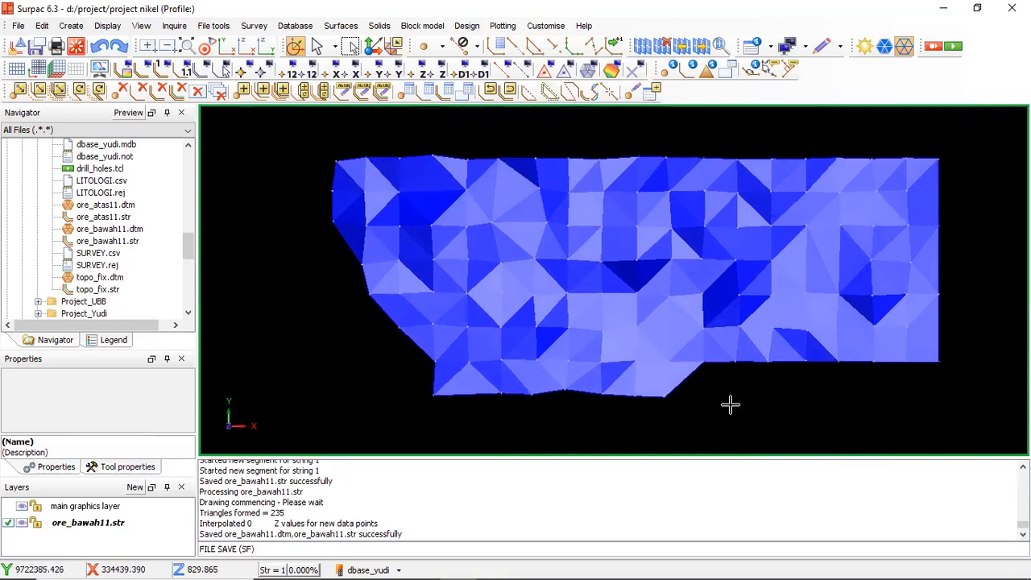
Clear the graphics, load ore_atas11.dtm and ore_bawah11.dtm together and examine the gap between the two surfaces along their edges
{"action": "scroll", "coordinate": [730, 328], "scroll_direction": "up", "scroll_amount": 2}
{"action": "scroll", "coordinate": [734, 332], "scroll_direction": "down", "scroll_amount": 1}
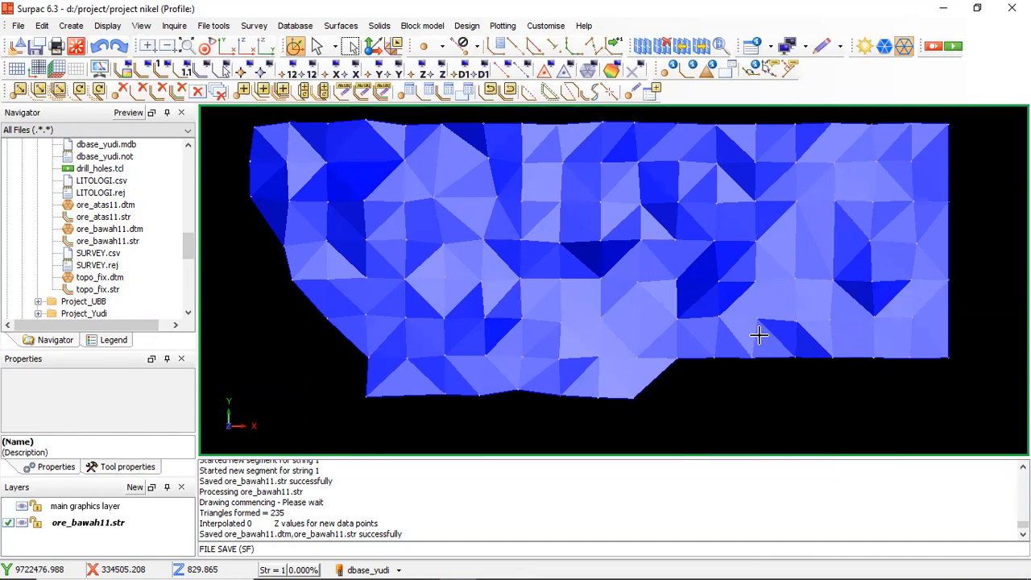
{"action": "left_click", "coordinate": [76, 46]}
{"action": "left_click_drag", "start_coordinate": [85, 207], "coordinate": [387, 193]}
{"action": "mouse_move", "coordinate": [103, 230]}
{"action": "left_mouse_down"}
{"action": "mouse_move", "coordinate": [137, 231]}
{"action": "mouse_move", "coordinate": [456, 334]}
{"action": "mouse_move", "coordinate": [453, 390]}
{"action": "mouse_move", "coordinate": [460, 368]}
{"action": "mouse_move", "coordinate": [479, 361]}
{"action": "left_mouse_up"}
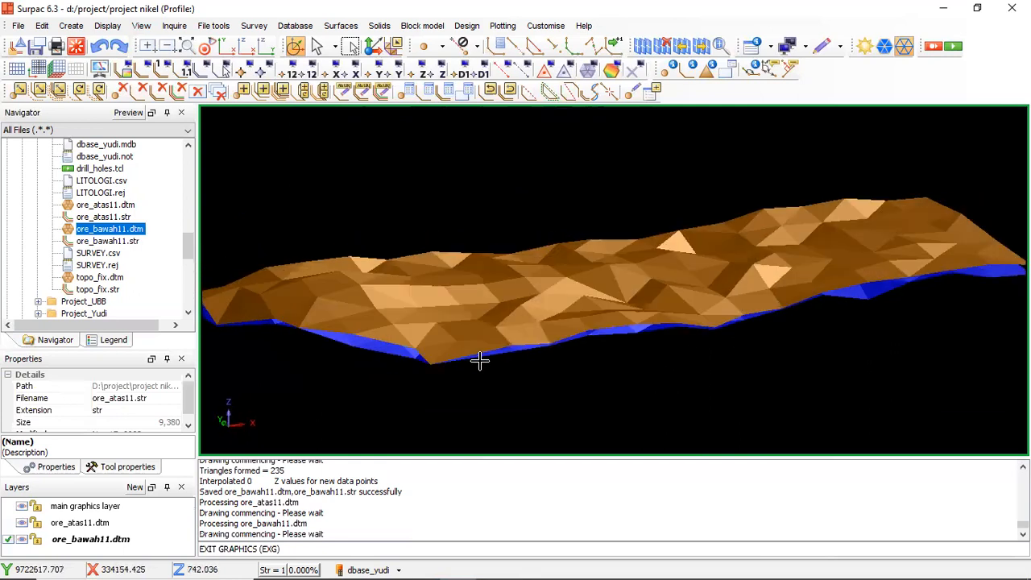
{"action": "scroll", "coordinate": [367, 352], "scroll_direction": "up", "scroll_amount": 3}
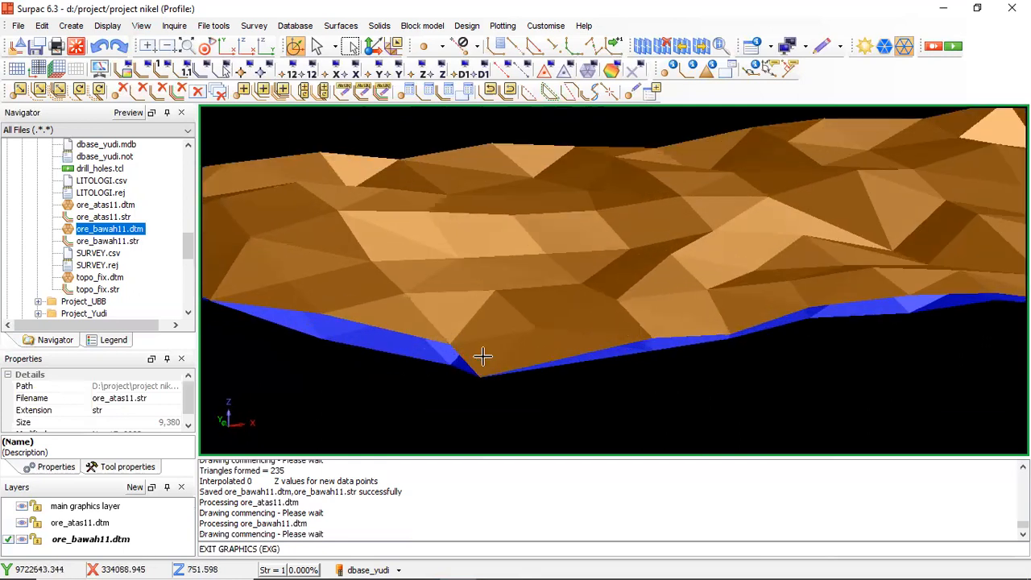
{"action": "scroll", "coordinate": [632, 343], "scroll_direction": "down", "scroll_amount": 3}
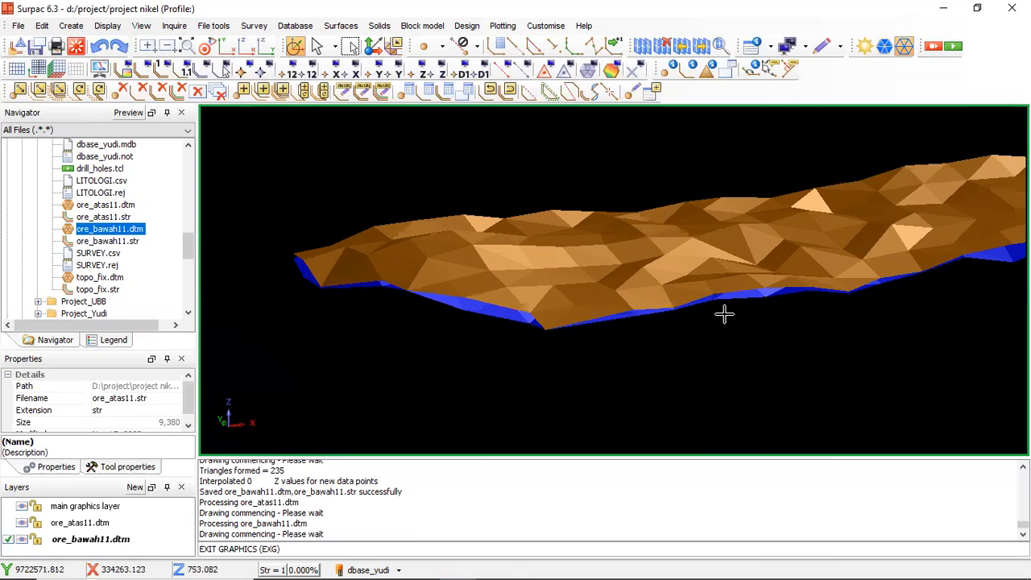
{"action": "scroll", "coordinate": [467, 318], "scroll_direction": "up", "scroll_amount": 2}
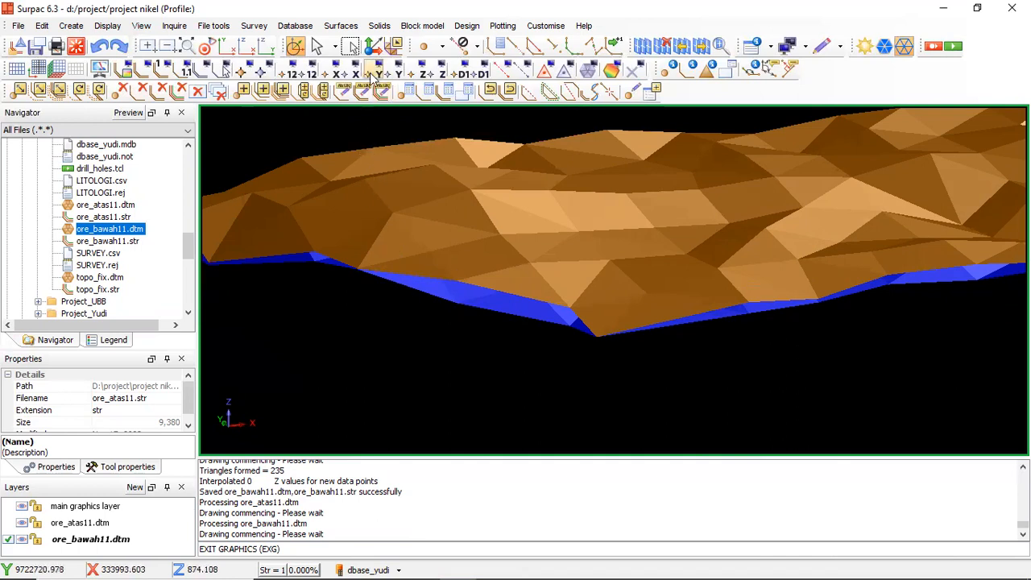
{"action": "scroll", "coordinate": [487, 294], "scroll_direction": "up", "scroll_amount": 2}
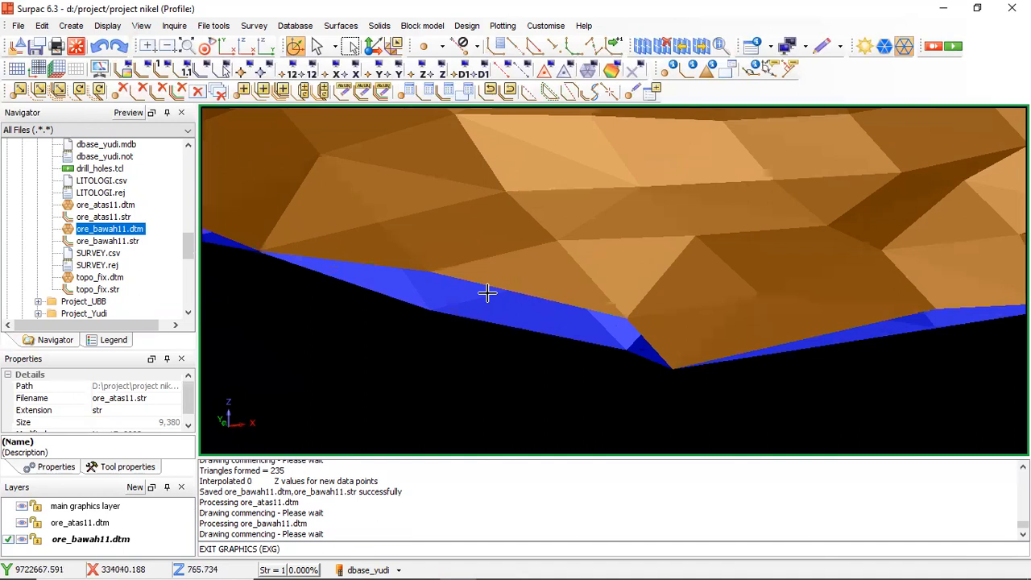
{"action": "scroll", "coordinate": [474, 307], "scroll_direction": "down", "scroll_amount": 3}
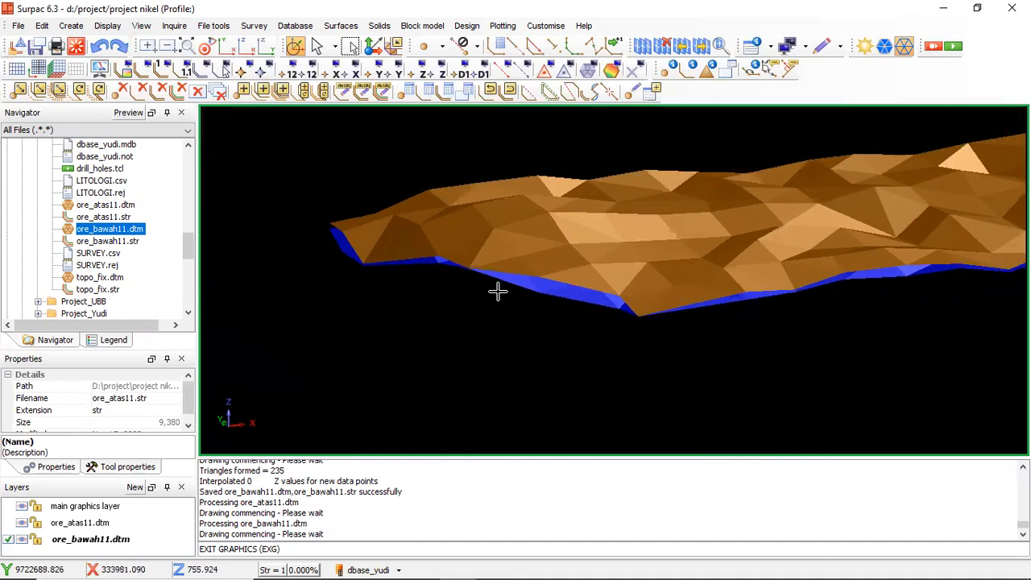
{"action": "mouse_move", "coordinate": [546, 285]}
{"action": "left_mouse_down"}
{"action": "mouse_move", "coordinate": [549, 295]}
{"action": "mouse_move", "coordinate": [536, 292]}
{"action": "mouse_move", "coordinate": [580, 279]}
{"action": "mouse_move", "coordinate": [677, 288]}
{"action": "mouse_move", "coordinate": [705, 278]}
{"action": "mouse_move", "coordinate": [623, 297]}
{"action": "mouse_move", "coordinate": [541, 281]}
{"action": "left_mouse_up"}
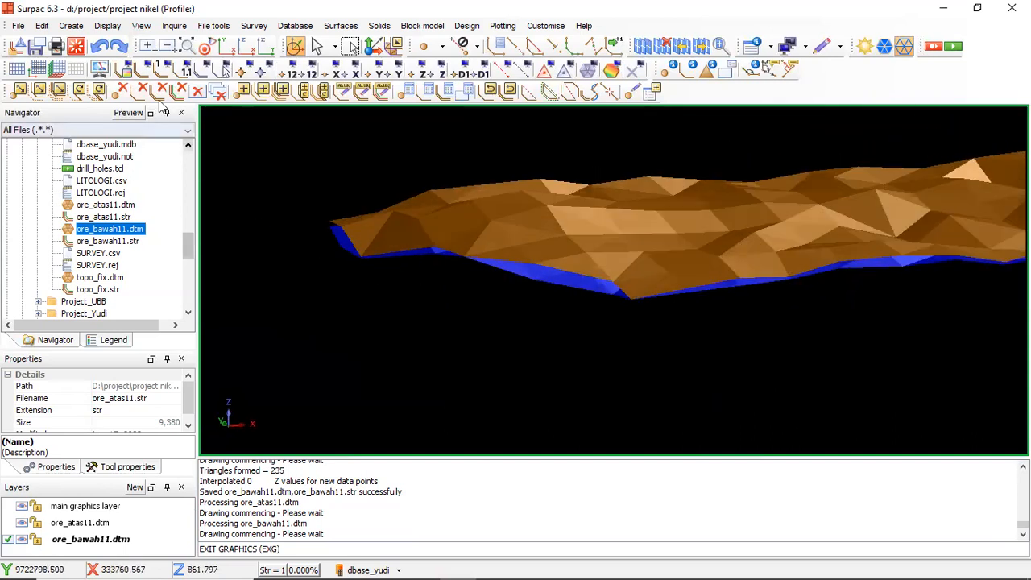
Clear the graphics and reload ore_atas11.dtm with ore_bawah11.dtm, tilted so both surfaces can be picked
{"action": "left_click", "coordinate": [76, 46]}
{"action": "left_click_drag", "start_coordinate": [108, 206], "coordinate": [593, 218]}
{"action": "left_click_drag", "start_coordinate": [125, 232], "coordinate": [548, 229]}
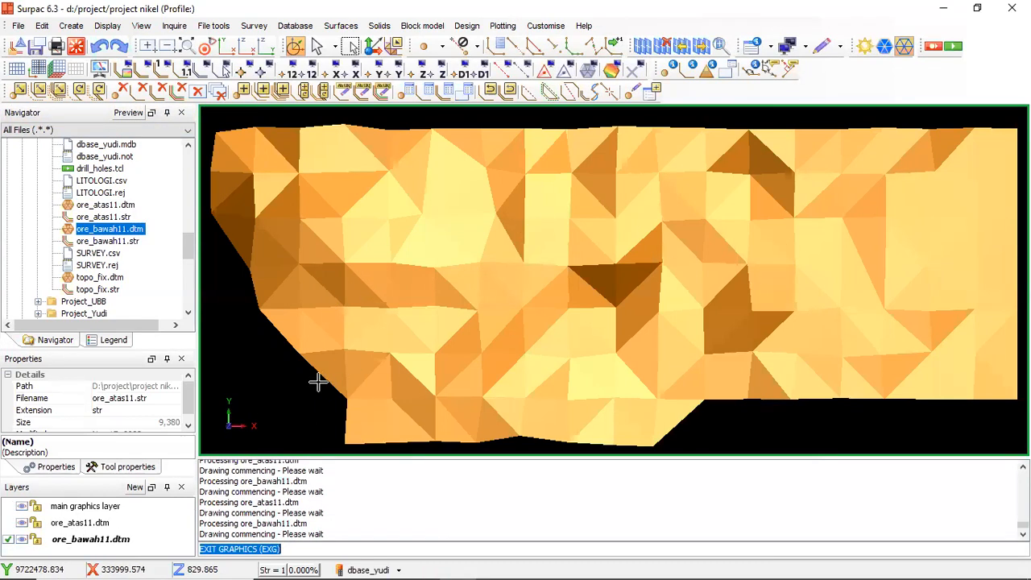
{"action": "middle_click_drag", "start_coordinate": [315, 384], "coordinate": [375, 380]}
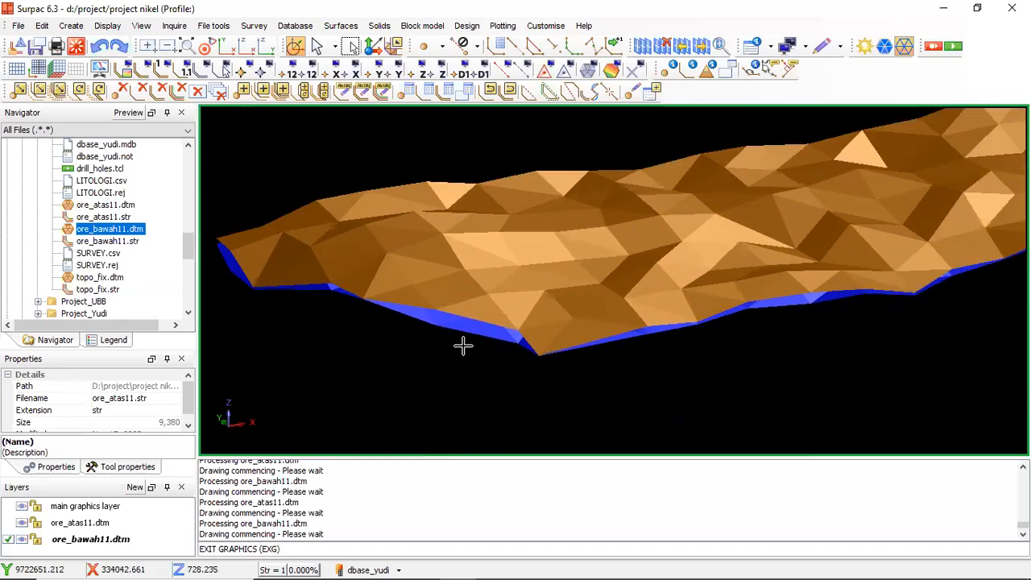
{"action": "middle_click_drag", "start_coordinate": [478, 341], "coordinate": [476, 301]}
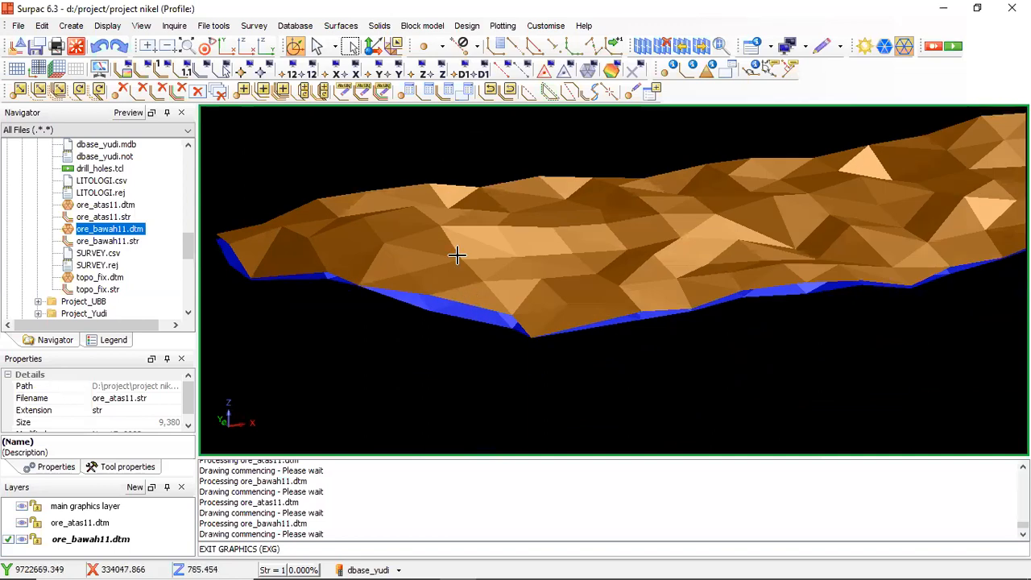
Create a solid by intersecting ore_atas11.dtm as upper and ore_bawah11.dtm as lower surface, stored in layer ore_total as object 1
{"action": "left_click", "coordinate": [339, 27]}
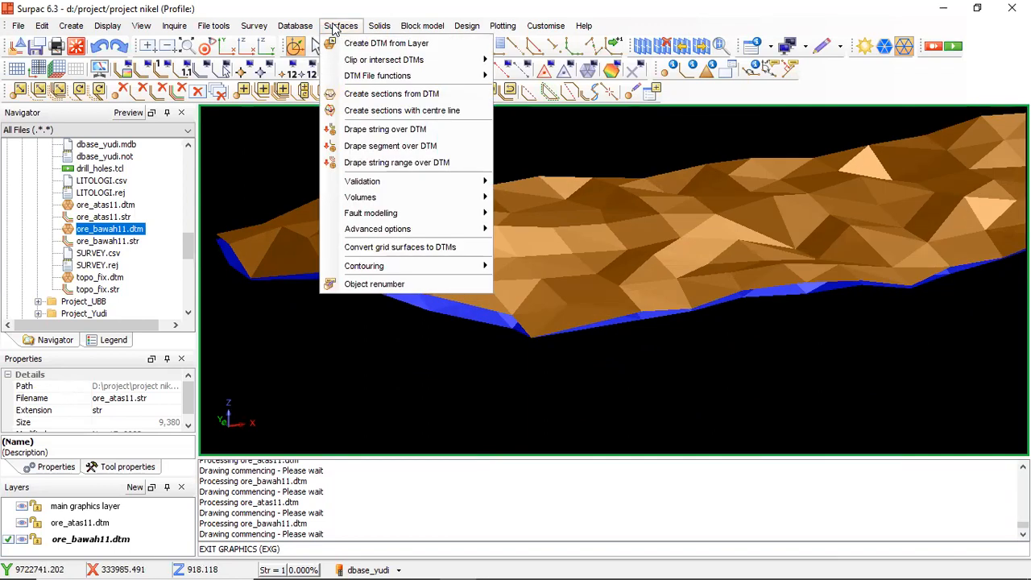
{"action": "mouse_move", "coordinate": [352, 62]}
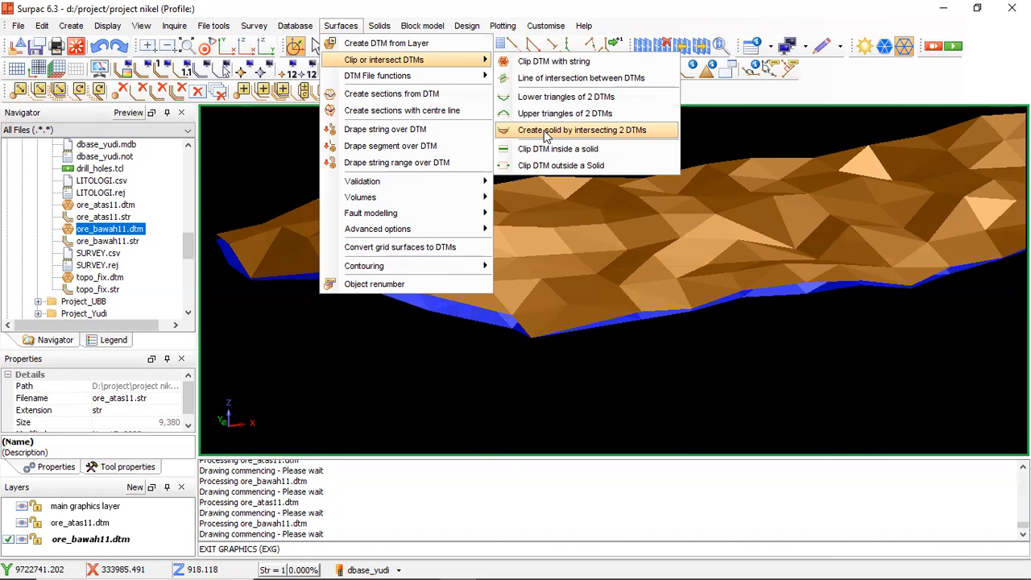
{"action": "left_click", "coordinate": [545, 131]}
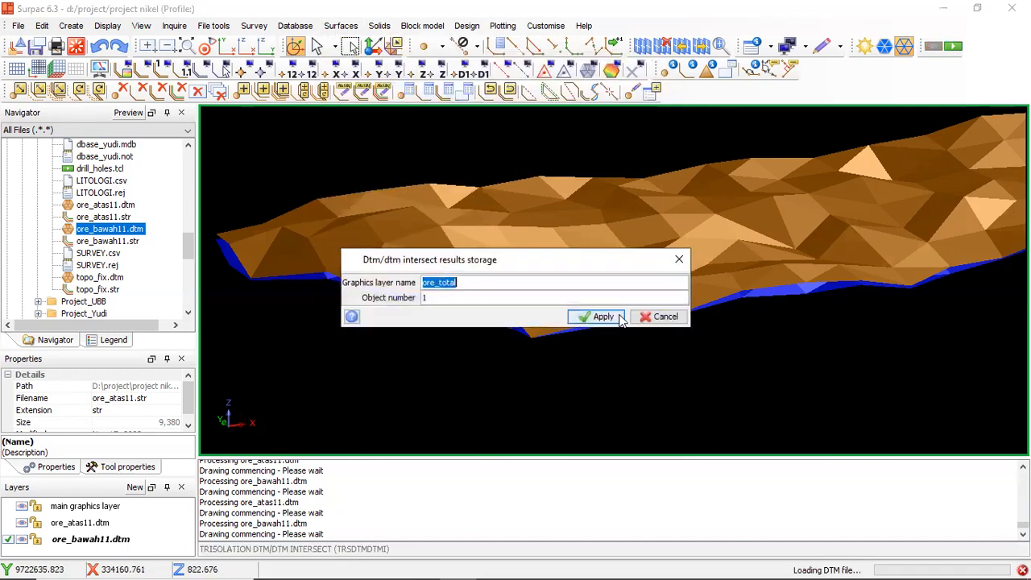
{"action": "left_click", "coordinate": [454, 283]}
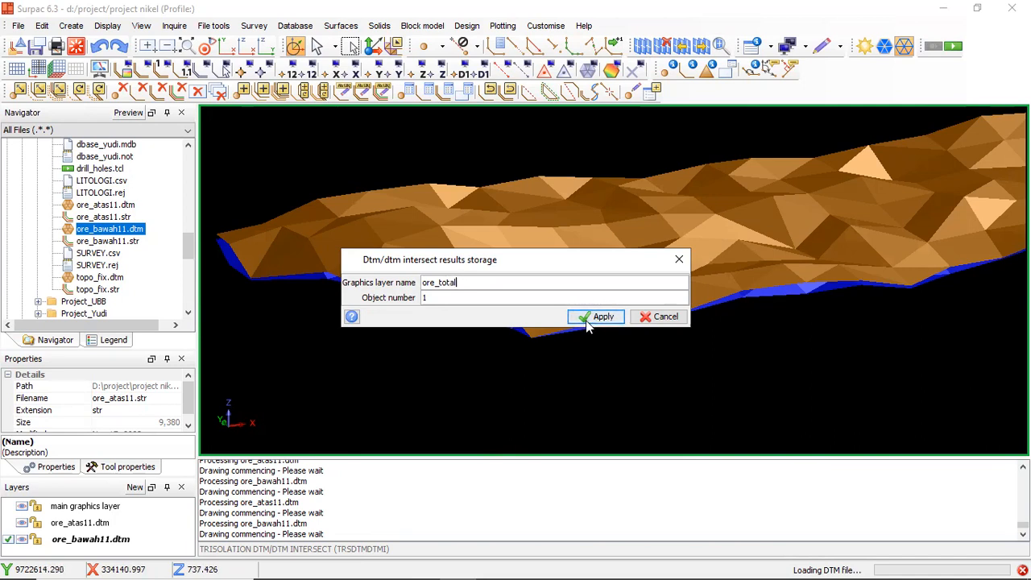
{"action": "left_click", "coordinate": [595, 317]}
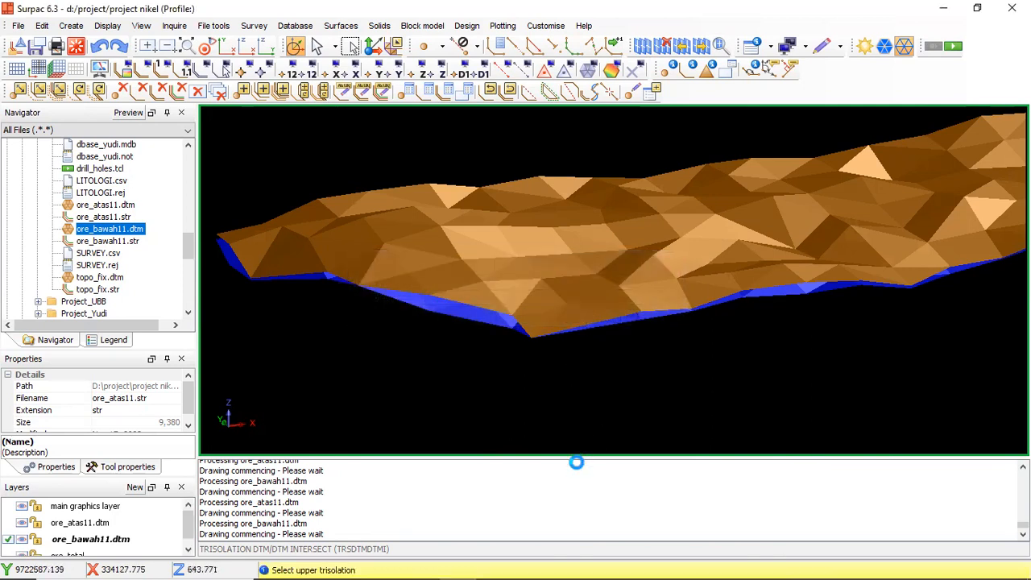
{"action": "mouse_move", "coordinate": [411, 547]}
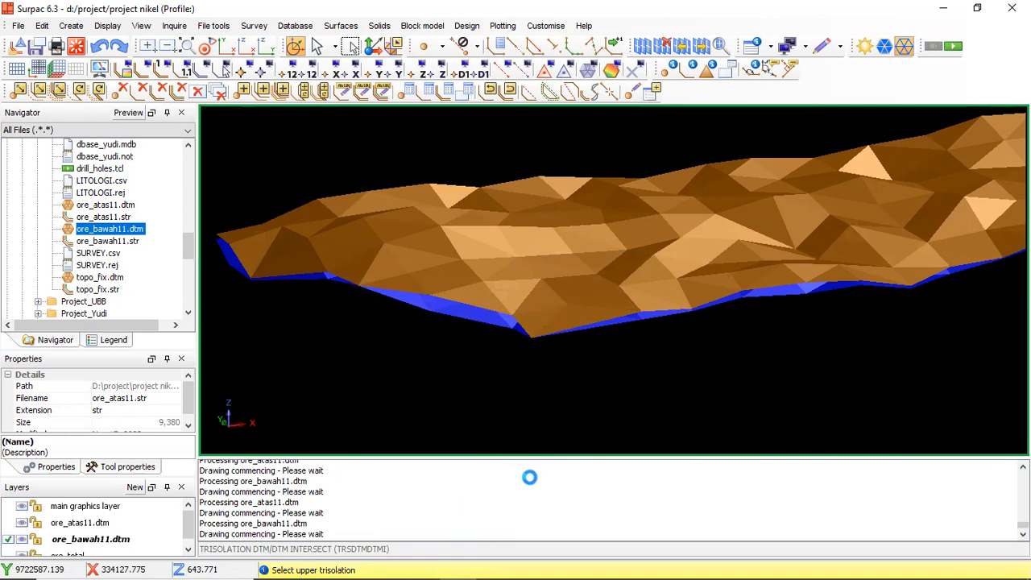
{"action": "left_click", "coordinate": [416, 258]}
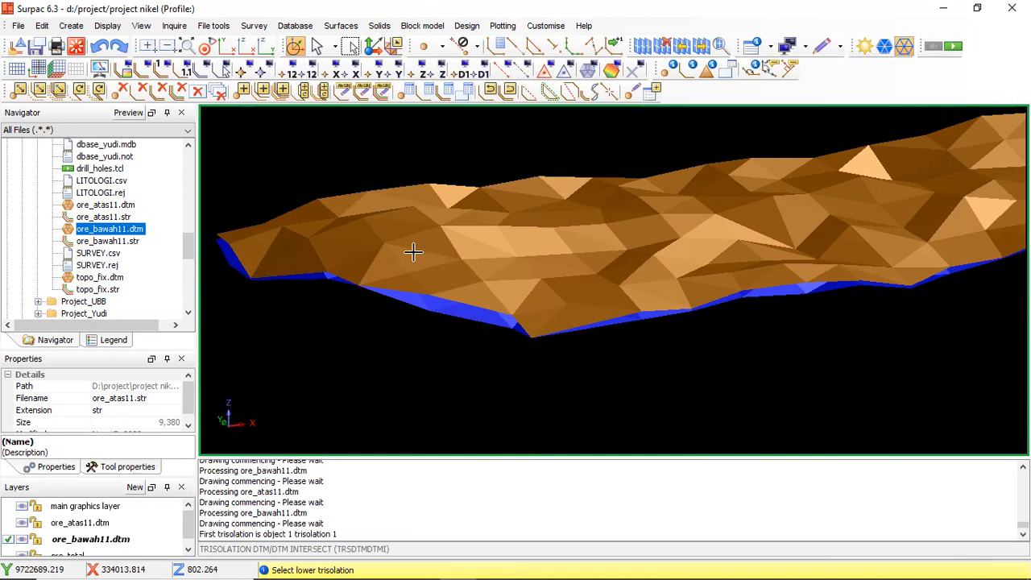
{"action": "left_click", "coordinate": [433, 306]}
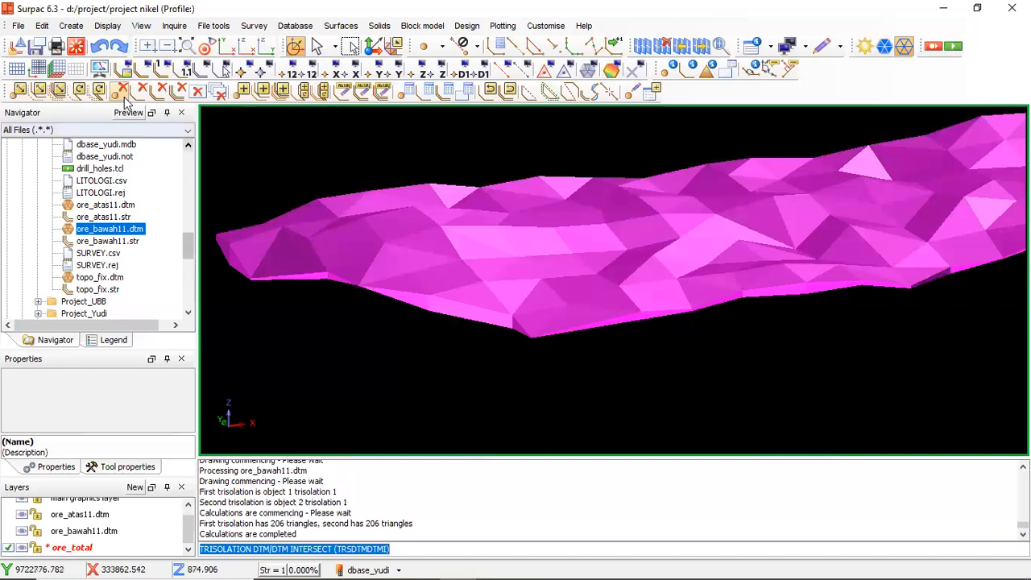
Save the intersected solid as a Surpac DTM file named ore_total
{"action": "left_click", "coordinate": [37, 49]}
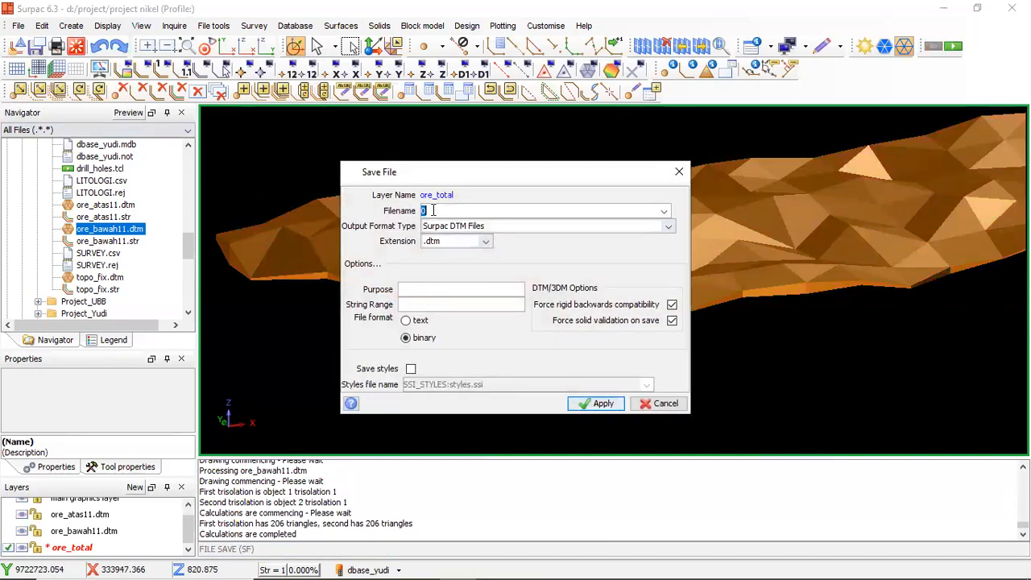
{"action": "type", "text": "ore_total"}
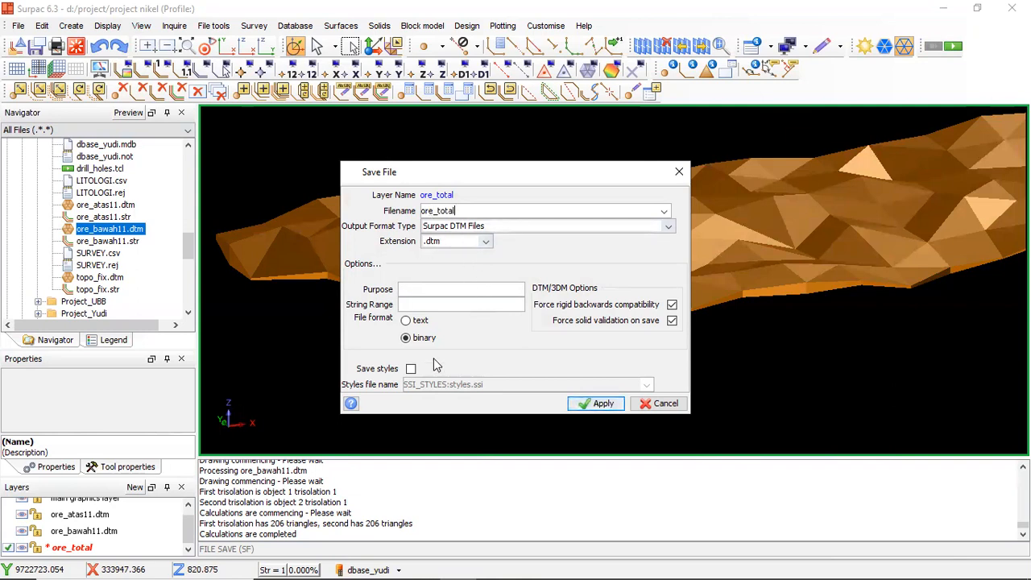
{"action": "left_click", "coordinate": [585, 405]}
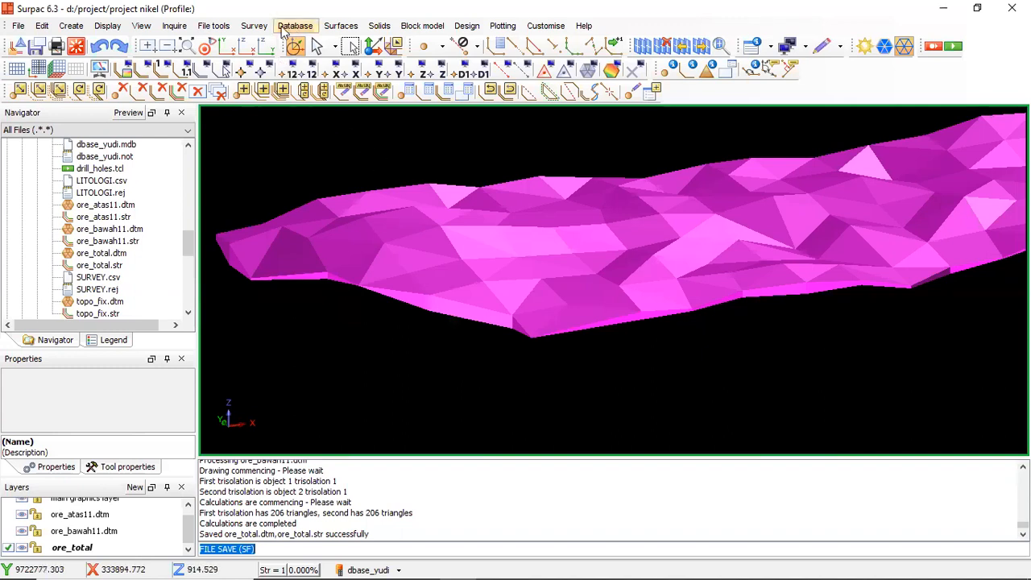
Clear the graphics, load ore_total.dtm alone to examine the saved solid, and empty the display again
{"action": "left_click", "coordinate": [77, 47]}
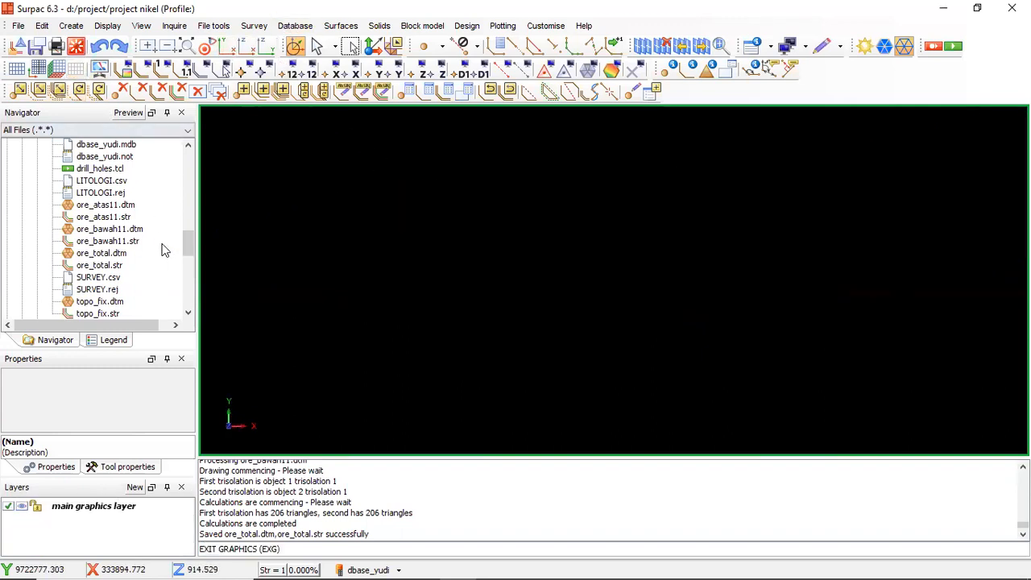
{"action": "mouse_move", "coordinate": [92, 253]}
{"action": "left_mouse_down"}
{"action": "mouse_move", "coordinate": [440, 282]}
{"action": "mouse_move", "coordinate": [435, 306]}
{"action": "mouse_move", "coordinate": [411, 309]}
{"action": "mouse_move", "coordinate": [420, 296]}
{"action": "mouse_move", "coordinate": [356, 362]}
{"action": "mouse_move", "coordinate": [426, 335]}
{"action": "mouse_move", "coordinate": [576, 343]}
{"action": "mouse_move", "coordinate": [511, 352]}
{"action": "mouse_move", "coordinate": [325, 343]}
{"action": "mouse_move", "coordinate": [555, 285]}
{"action": "mouse_move", "coordinate": [778, 362]}
{"action": "mouse_move", "coordinate": [654, 362]}
{"action": "mouse_move", "coordinate": [775, 352]}
{"action": "mouse_move", "coordinate": [851, 376]}
{"action": "mouse_move", "coordinate": [799, 367]}
{"action": "left_mouse_up"}
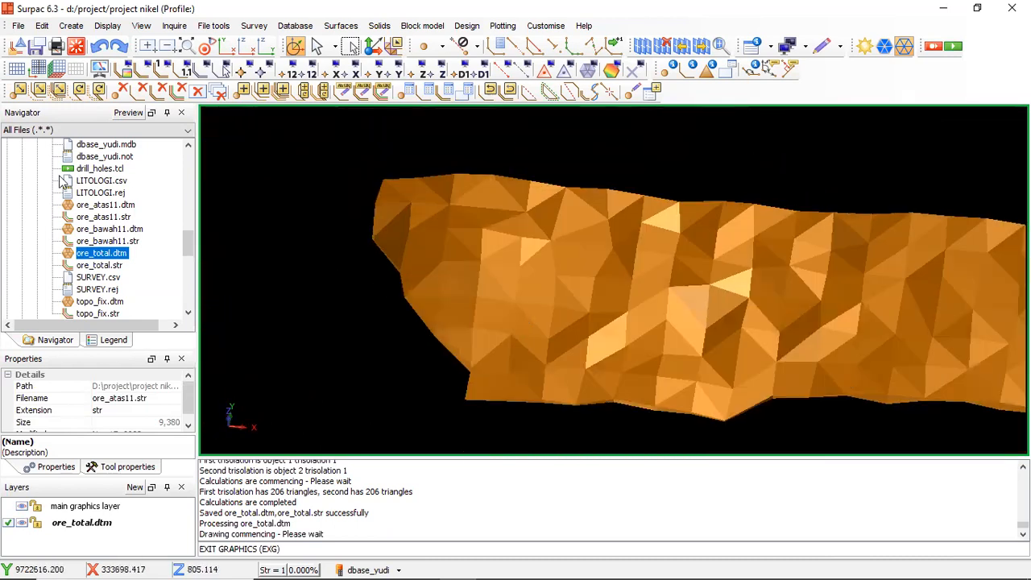
{"action": "left_click", "coordinate": [76, 46]}
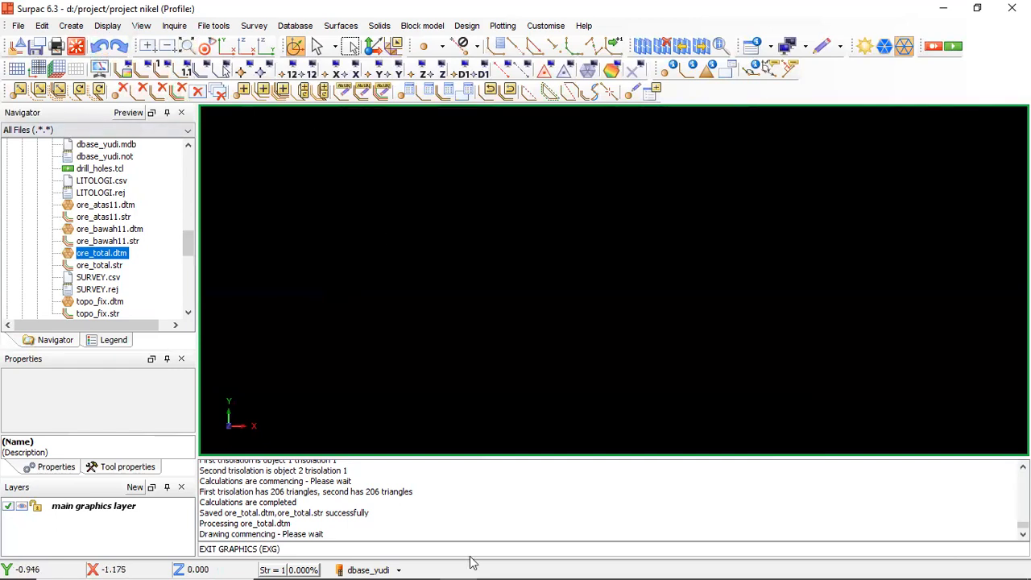
Start a new block model named block_yudi and confirm creating its definition
{"action": "mouse_move", "coordinate": [536, 562]}
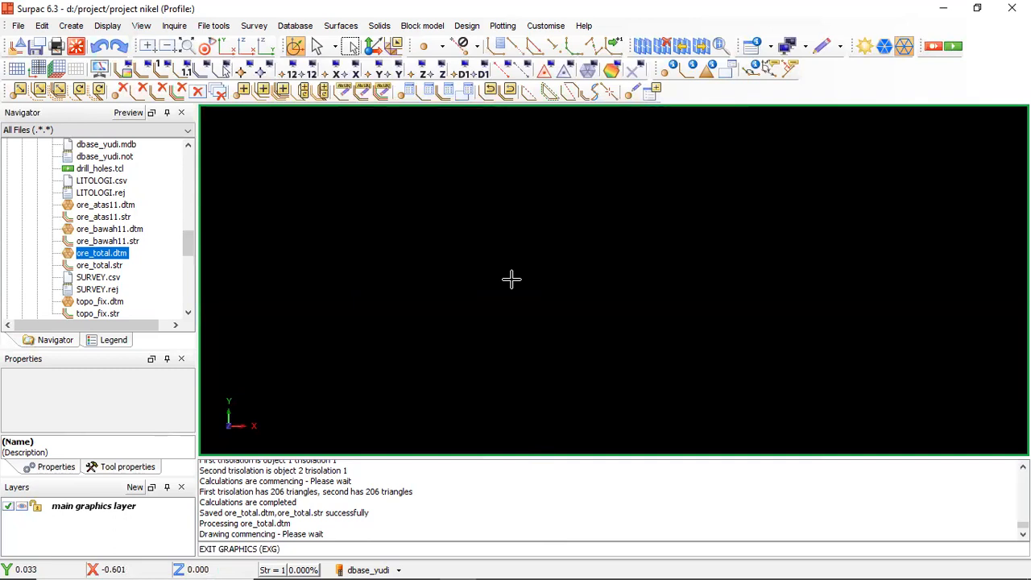
{"action": "left_click", "coordinate": [435, 30]}
{"action": "mouse_move", "coordinate": [454, 46]}
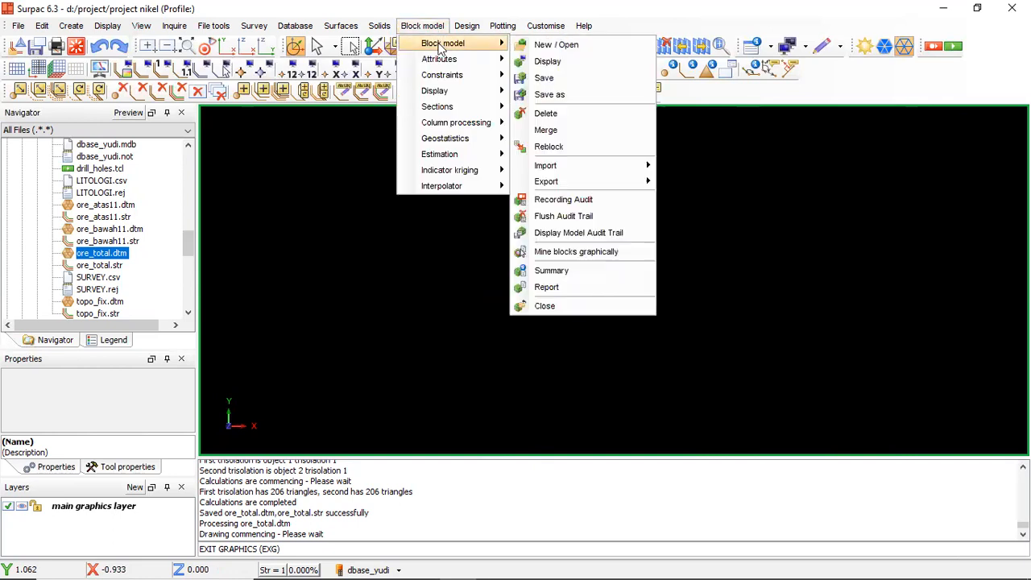
{"action": "left_click", "coordinate": [546, 47]}
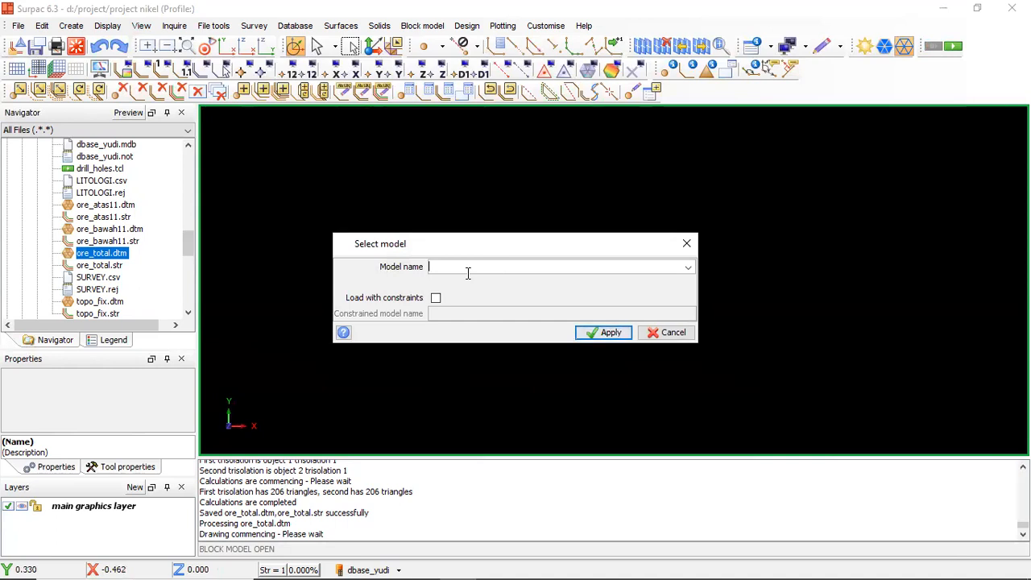
{"action": "type", "text": "block_yudi"}
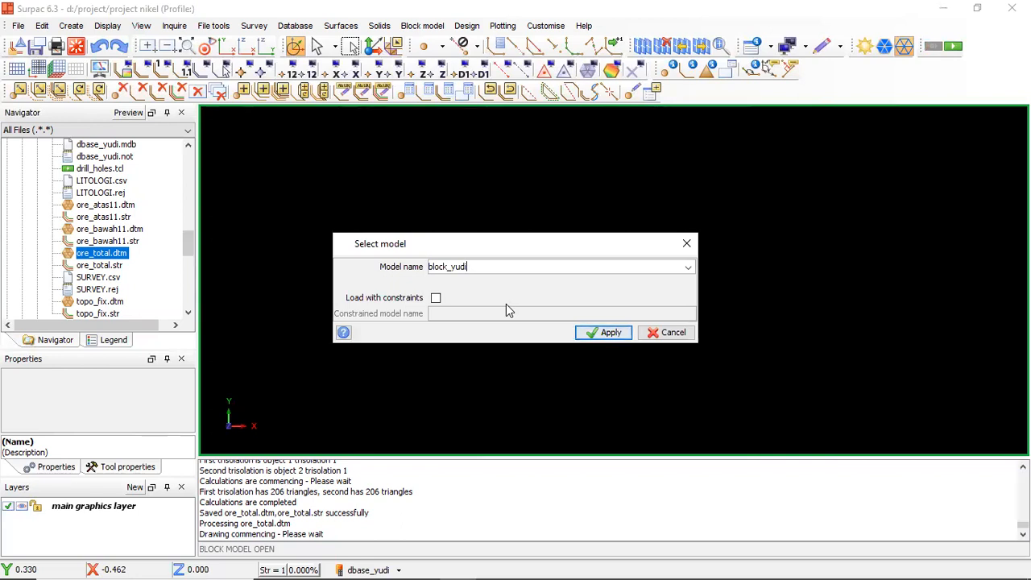
{"action": "left_click", "coordinate": [596, 332]}
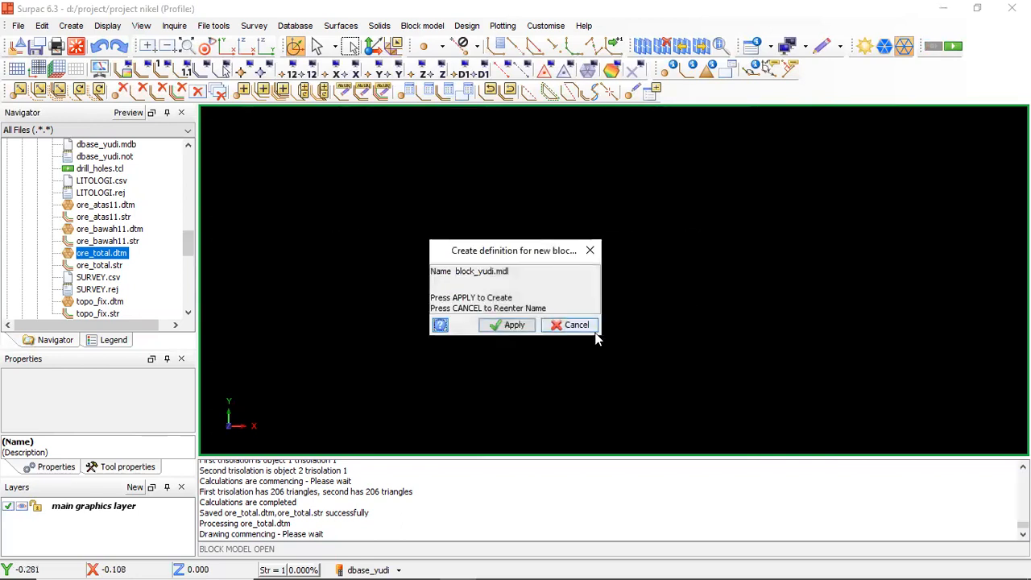
{"action": "left_click", "coordinate": [507, 325]}
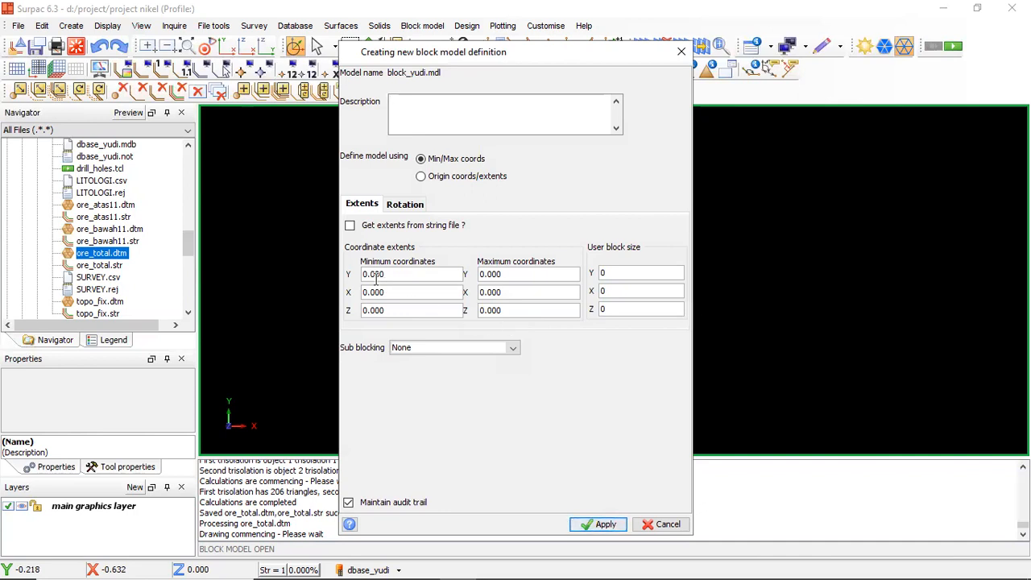
Take the block model's minimum and maximum coordinate extents from the string file topo_fix.str
{"action": "left_click", "coordinate": [350, 228]}
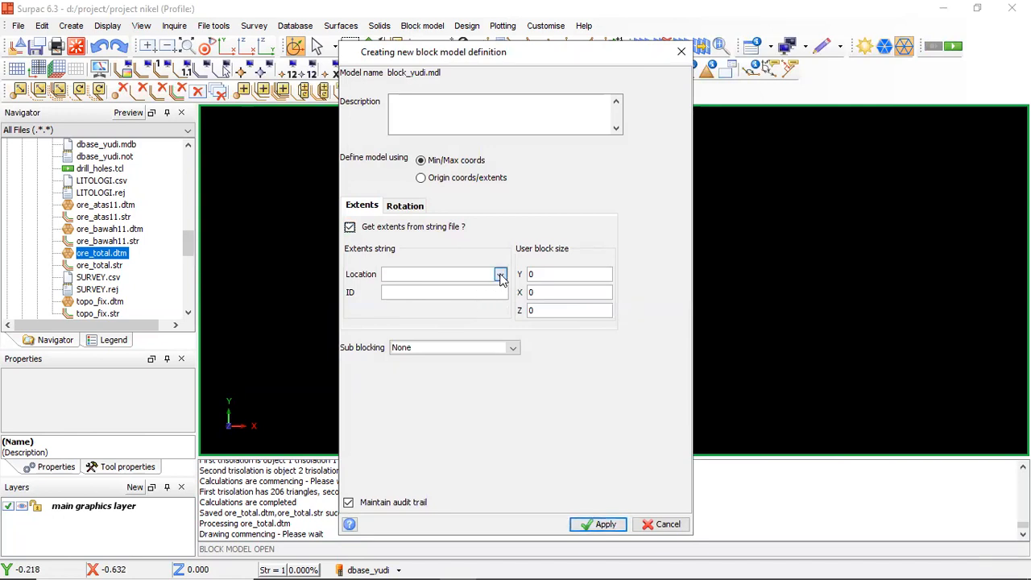
{"action": "left_click", "coordinate": [500, 275]}
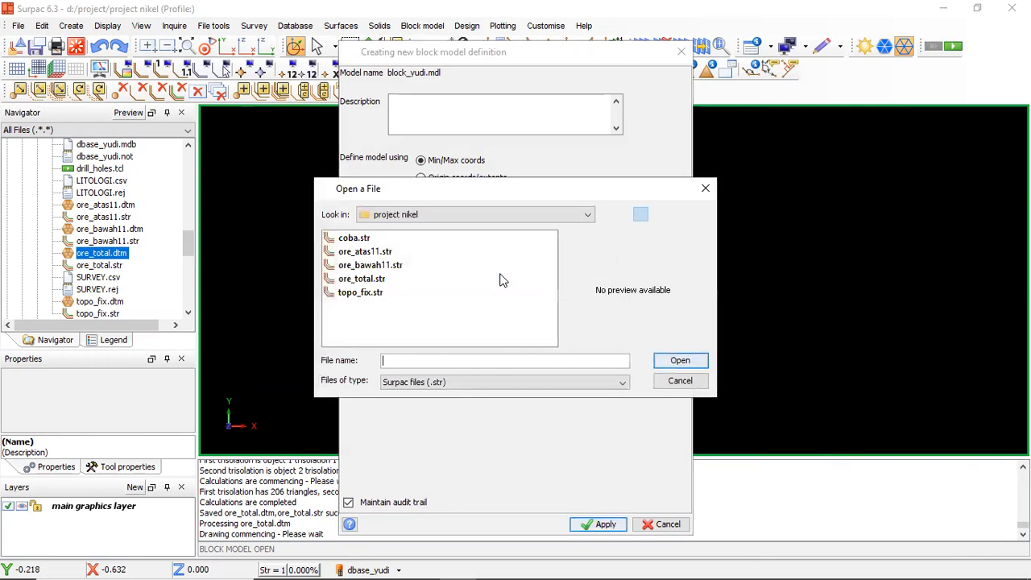
{"action": "left_click", "coordinate": [360, 293]}
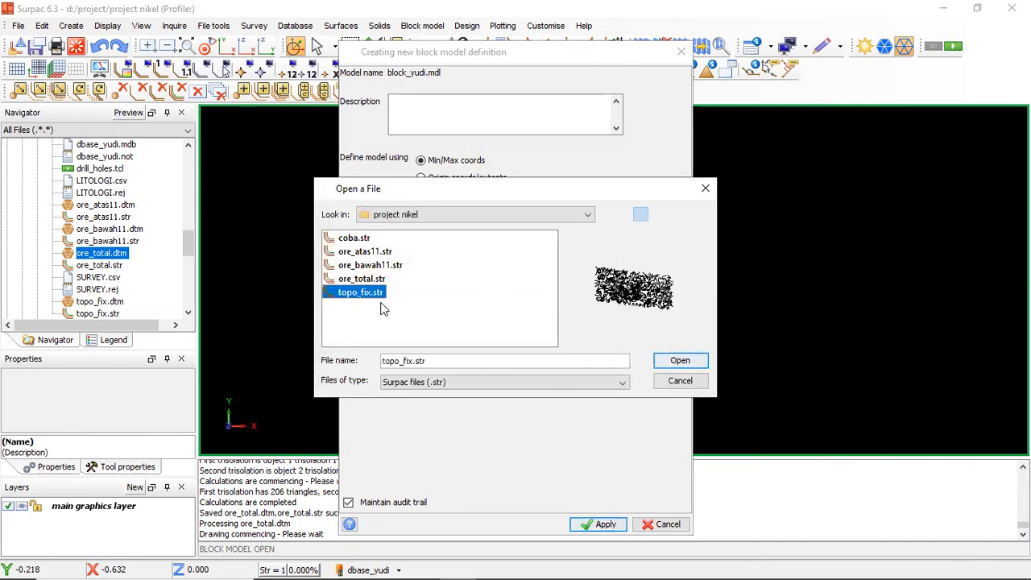
{"action": "left_click", "coordinate": [675, 361]}
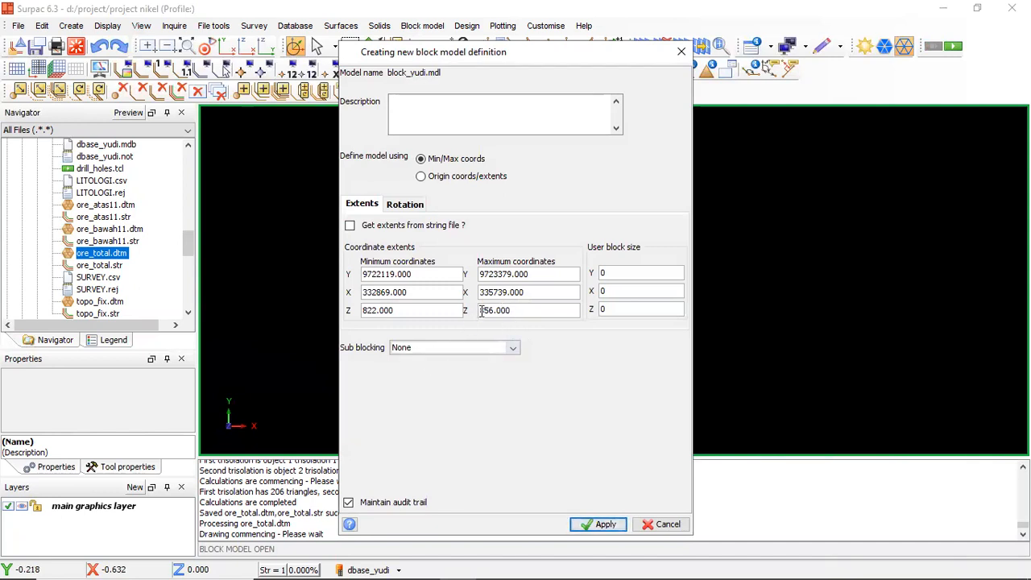
Take the block model's minimum and maximum coordinate extents from the string file ore_bawah11.str instead
{"action": "double_click", "coordinate": [481, 311]}
{"action": "left_click", "coordinate": [350, 226]}
{"action": "left_click", "coordinate": [500, 275]}
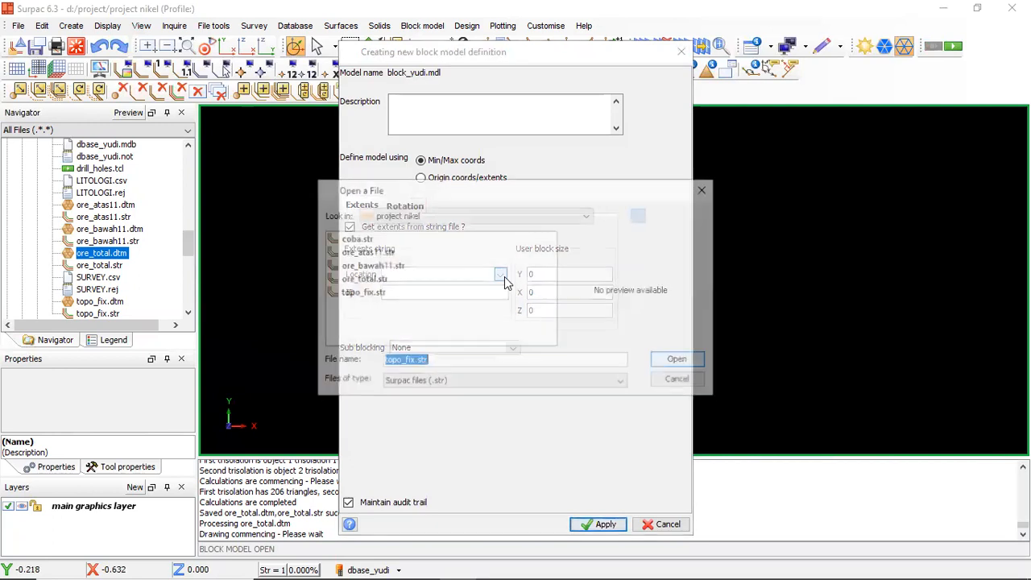
{"action": "left_click", "coordinate": [369, 265]}
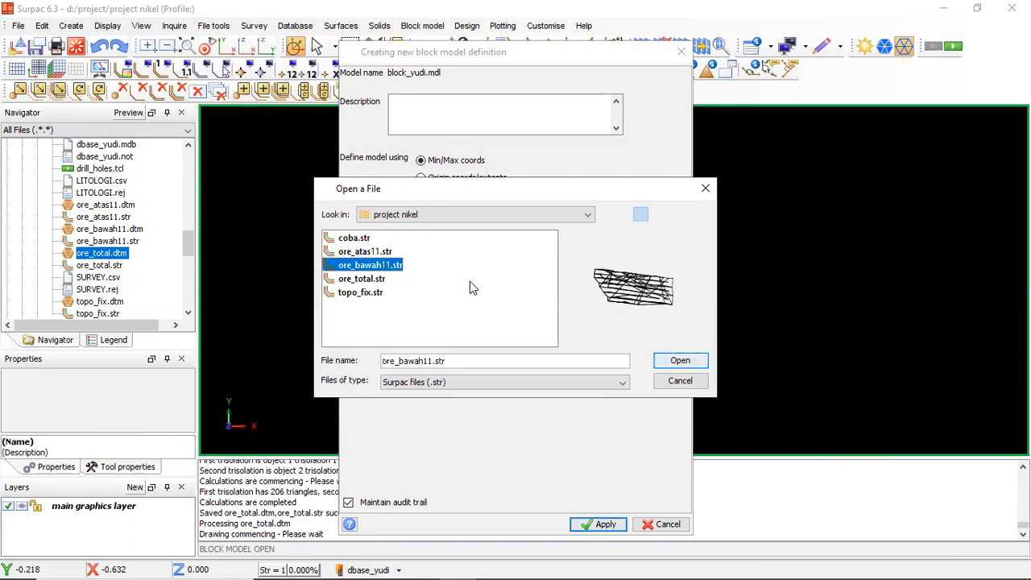
{"action": "left_click", "coordinate": [676, 361]}
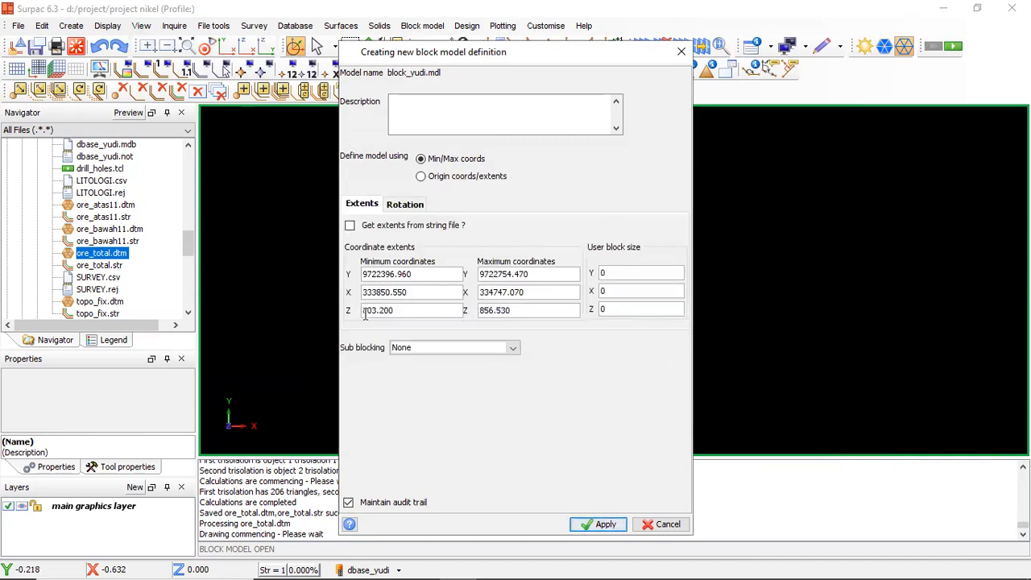
Set the block model's maximum Z coordinate to 950 and its minimum Z coordinate to 700
{"action": "double_click", "coordinate": [480, 310]}
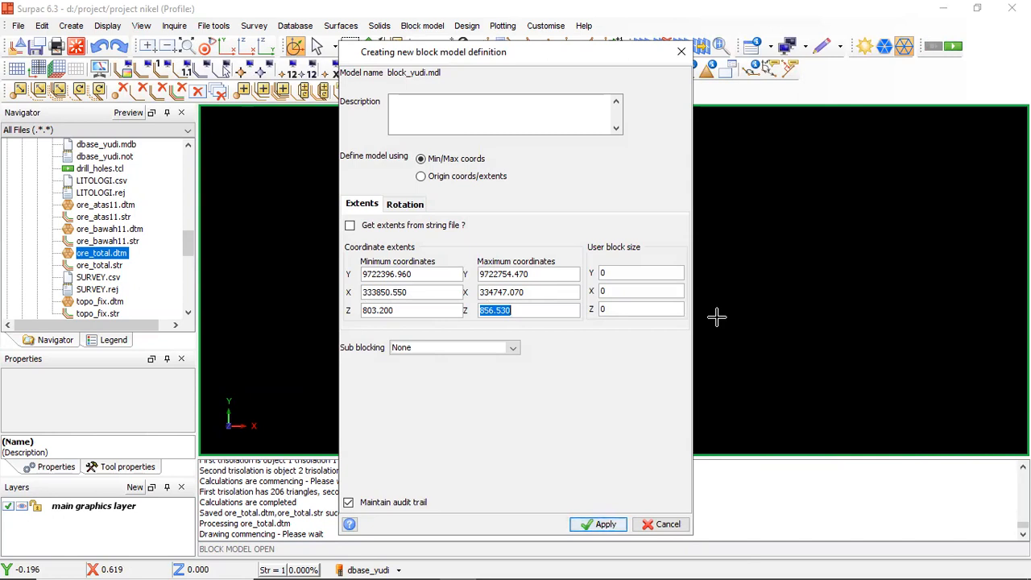
{"action": "type", "text": "950"}
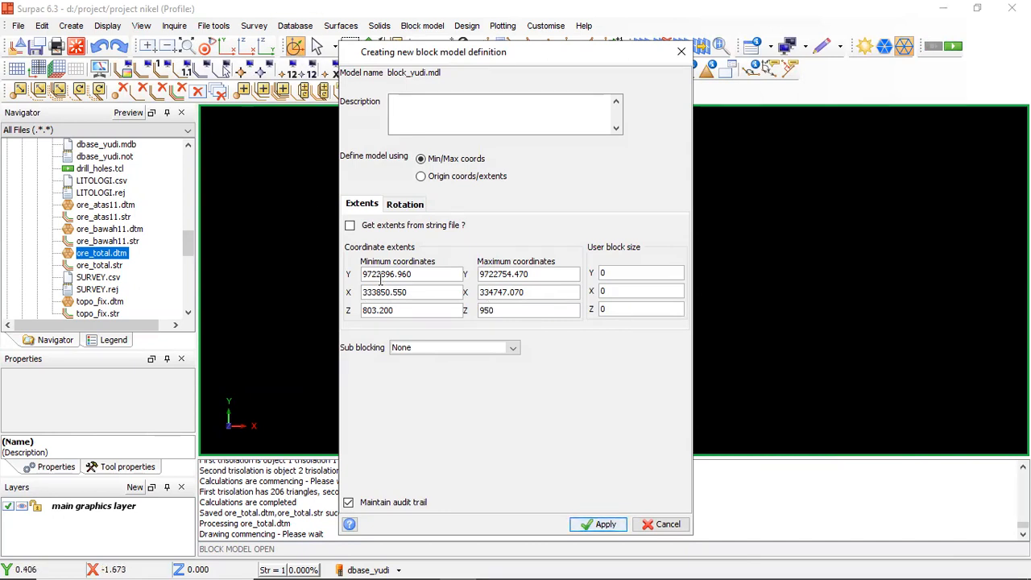
{"action": "double_click", "coordinate": [406, 310]}
{"action": "type", "text": "7"}
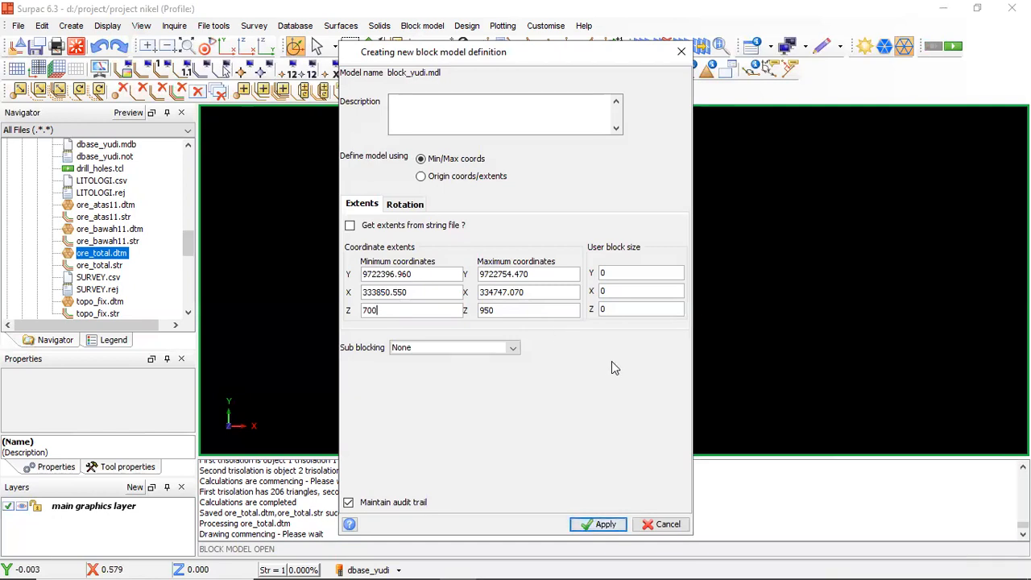
Set the user block size to Y 5, X 5, Z 1 with Standard sub blocking and create the block_yudi model
{"action": "double_click", "coordinate": [634, 273]}
{"action": "type", "text": "5"}
{"action": "left_click", "coordinate": [512, 349]}
{"action": "left_click", "coordinate": [490, 362]}
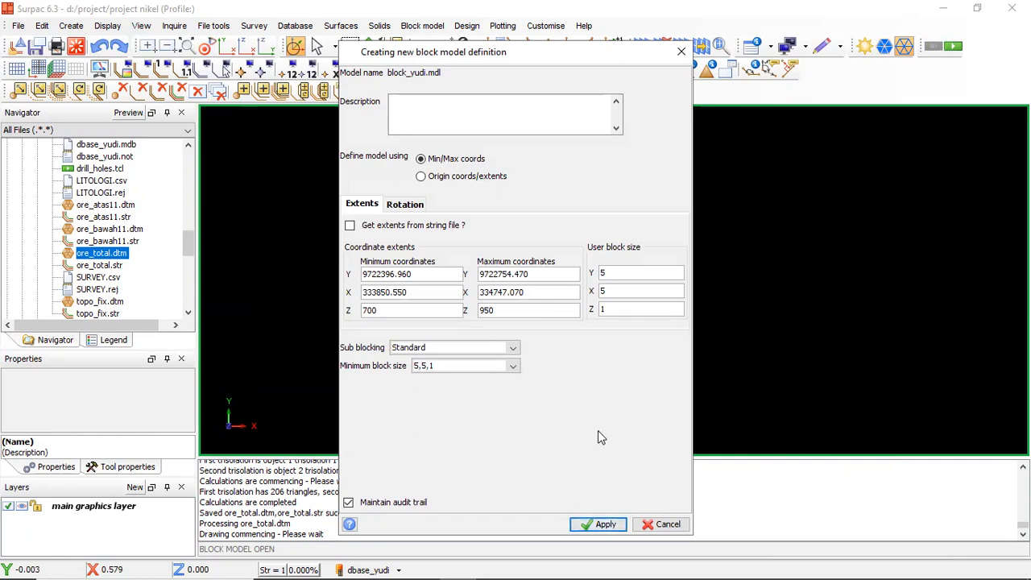
{"action": "left_click", "coordinate": [596, 525]}
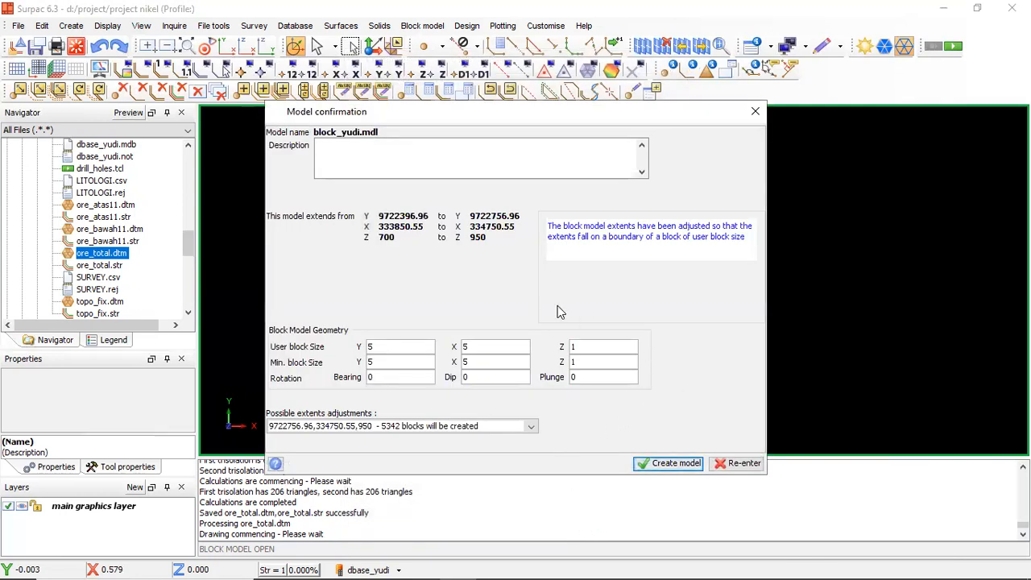
{"action": "left_click", "coordinate": [644, 464]}
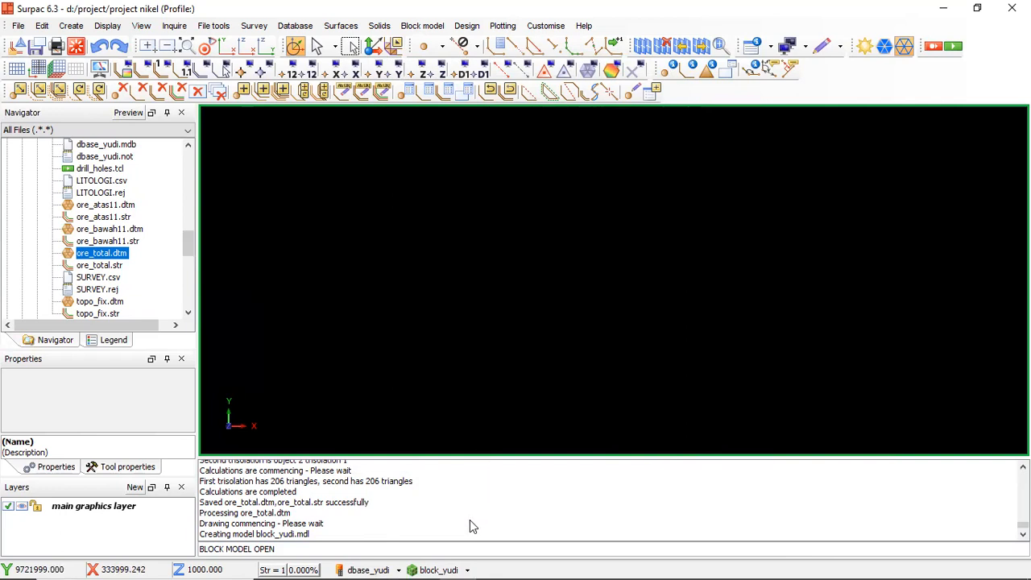
Display the block_yudi model in the graphics area using the Blocks style with rescaling
{"action": "left_click", "coordinate": [467, 568]}
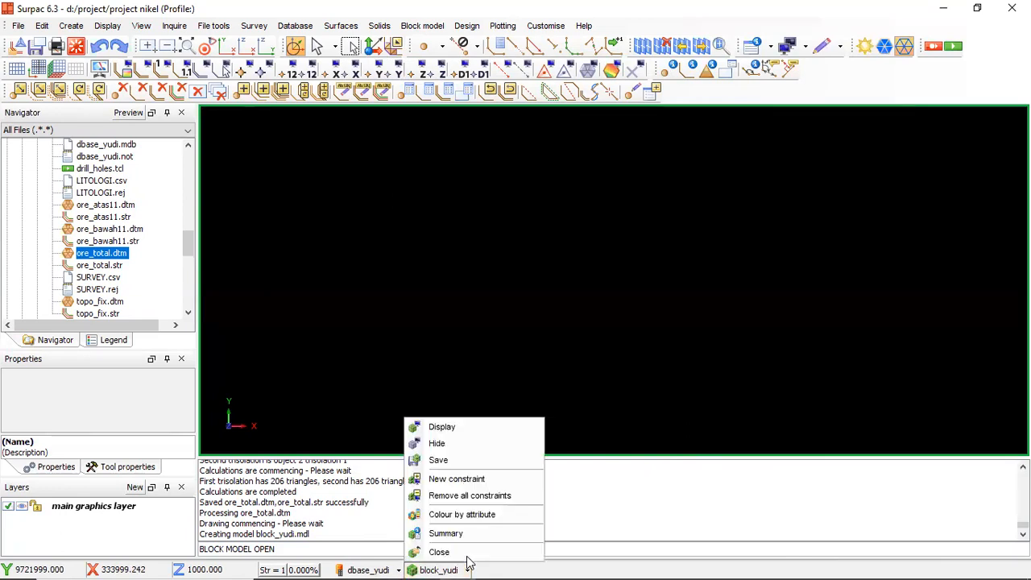
{"action": "left_click", "coordinate": [452, 426]}
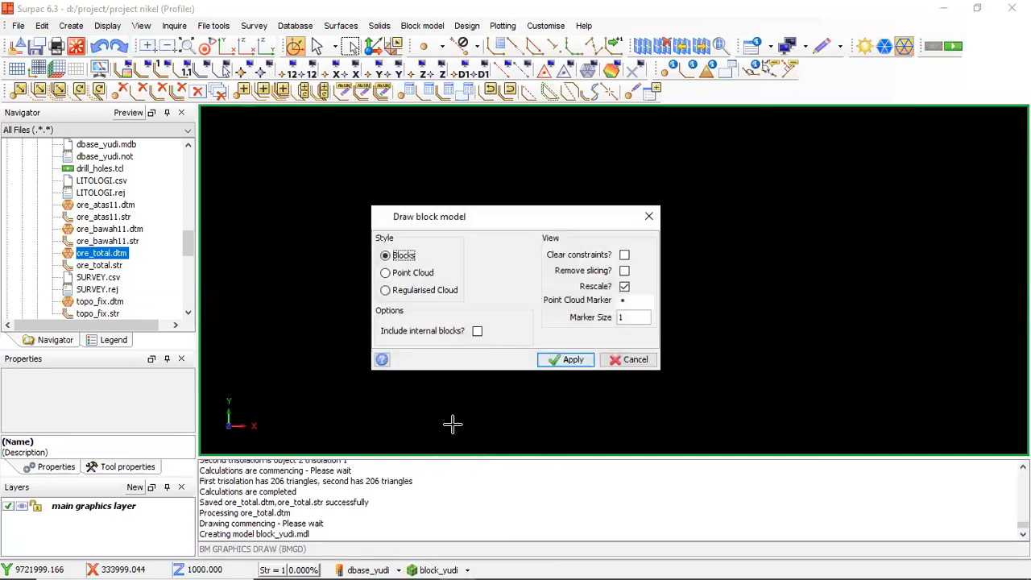
{"action": "left_click", "coordinate": [566, 359]}
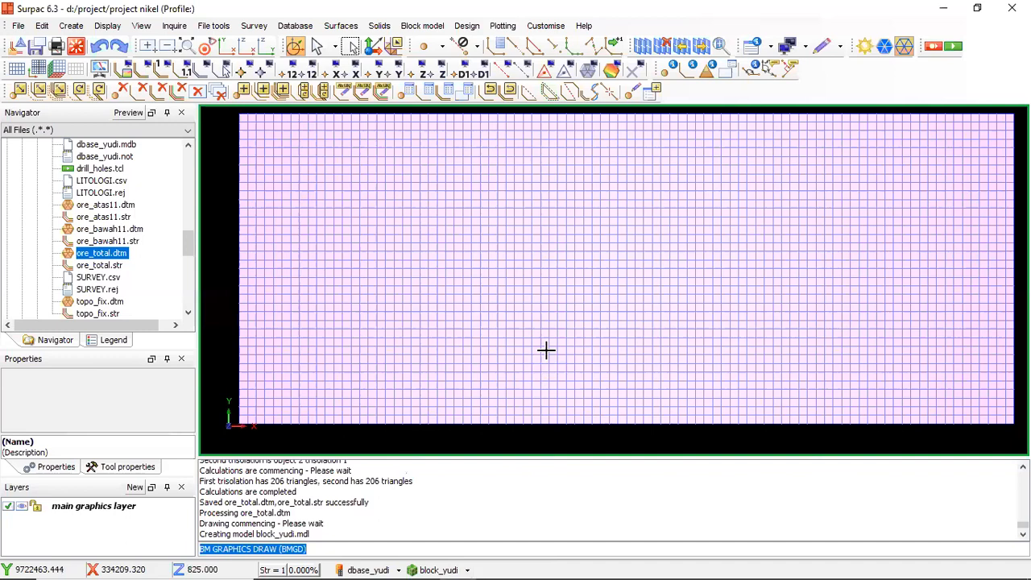
Examine the block model's overall shape and its block grid on the upper and side faces in 3D
{"action": "middle_click_drag", "start_coordinate": [546, 350], "coordinate": [490, 387]}
{"action": "scroll", "coordinate": [419, 323], "scroll_direction": "up", "scroll_amount": 6}
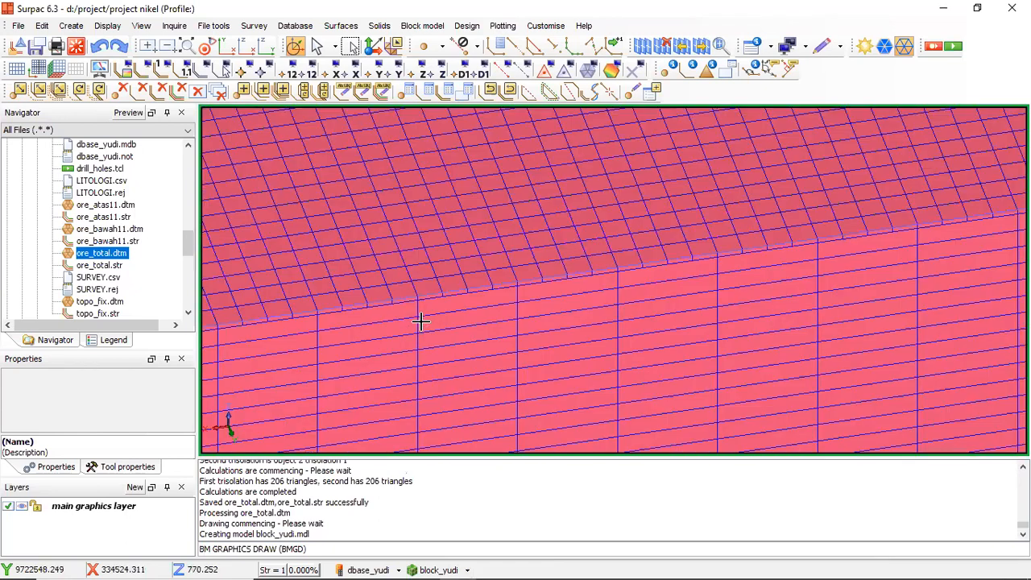
{"action": "scroll", "coordinate": [422, 323], "scroll_direction": "down", "scroll_amount": 5}
{"action": "scroll", "coordinate": [564, 322], "scroll_direction": "down", "scroll_amount": 4}
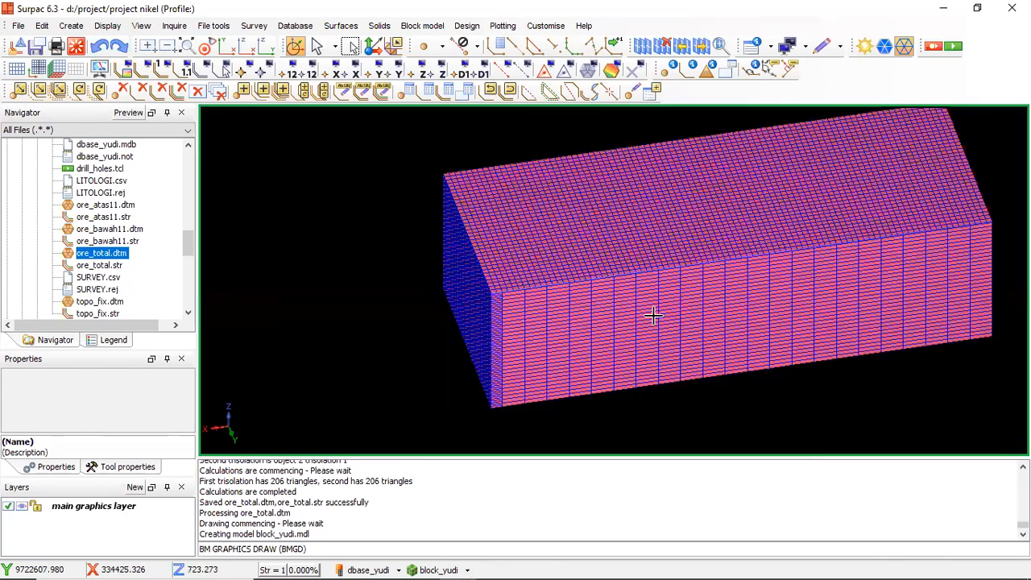
{"action": "scroll", "coordinate": [448, 326], "scroll_direction": "up", "scroll_amount": 4}
{"action": "left_click_drag", "start_coordinate": [429, 339], "coordinate": [693, 298]}
{"action": "scroll", "coordinate": [693, 298], "scroll_direction": "up", "scroll_amount": 3}
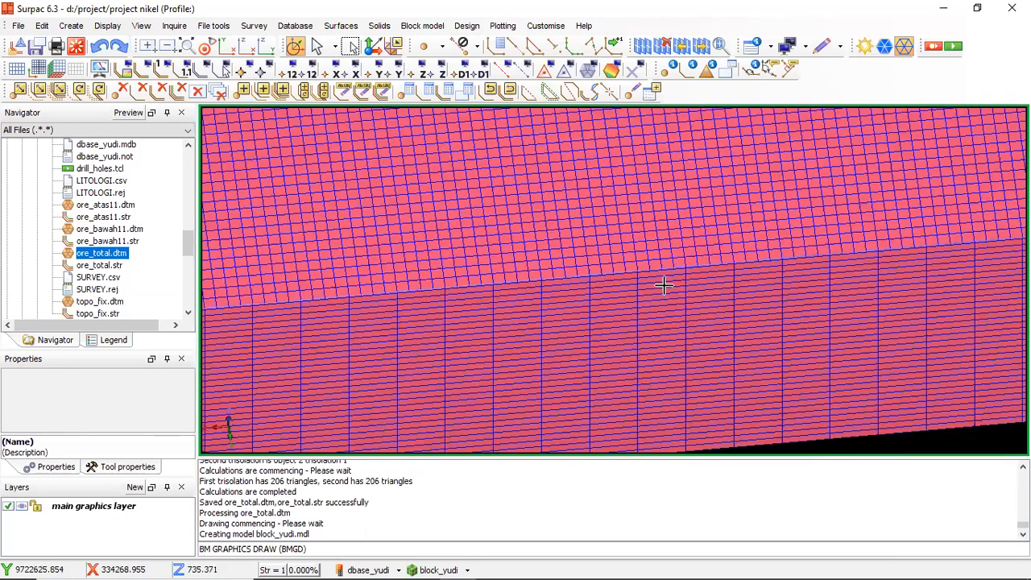
{"action": "scroll", "coordinate": [621, 279], "scroll_direction": "up", "scroll_amount": 2}
{"action": "scroll", "coordinate": [637, 251], "scroll_direction": "down", "scroll_amount": 5}
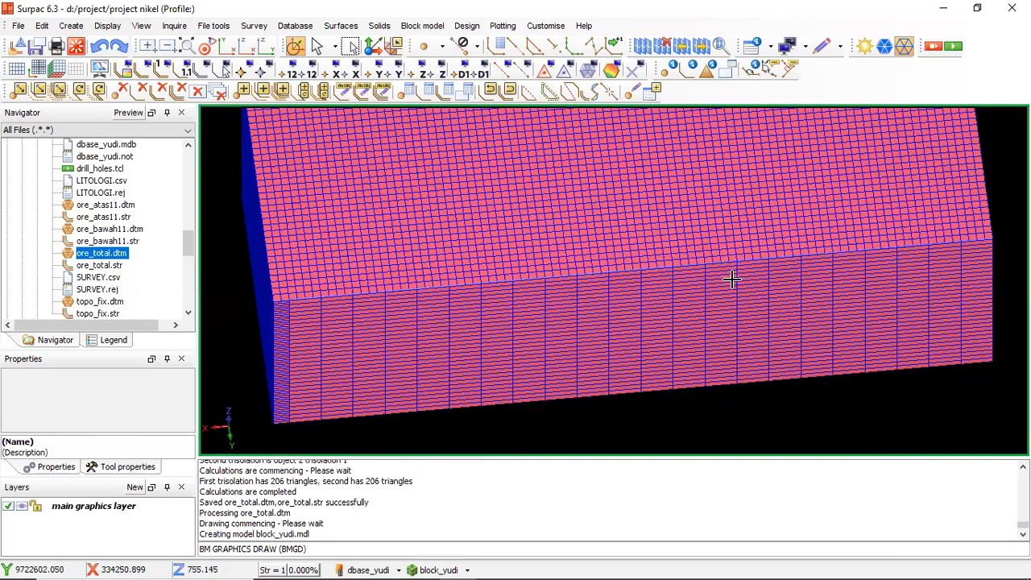
{"action": "left_click_drag", "start_coordinate": [732, 279], "coordinate": [747, 251]}
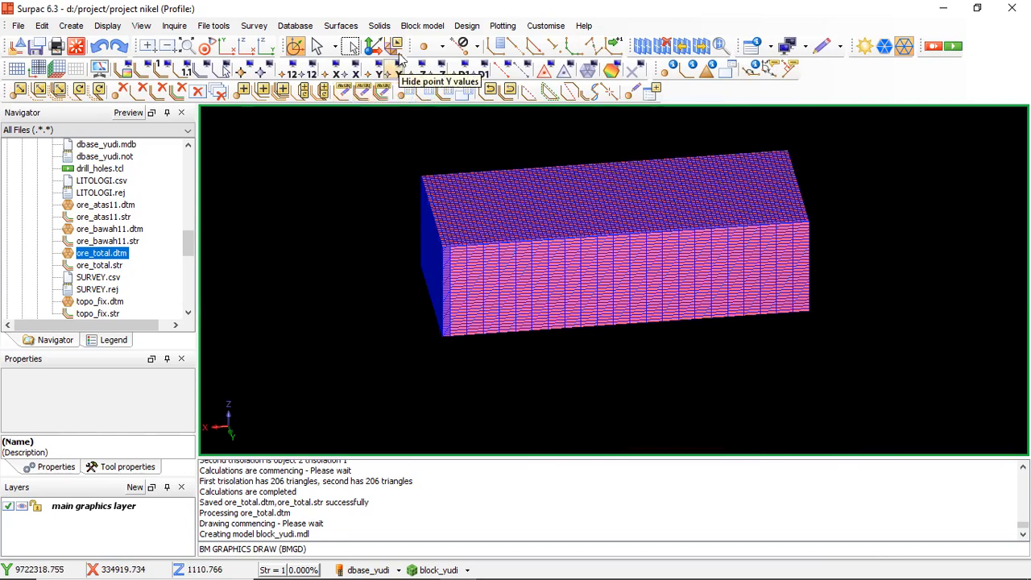
Start a new constraint file and add a DTM constraint keeping blocks not above topo_fix.dtm, object 1, trisolation 1
{"action": "left_click", "coordinate": [423, 26]}
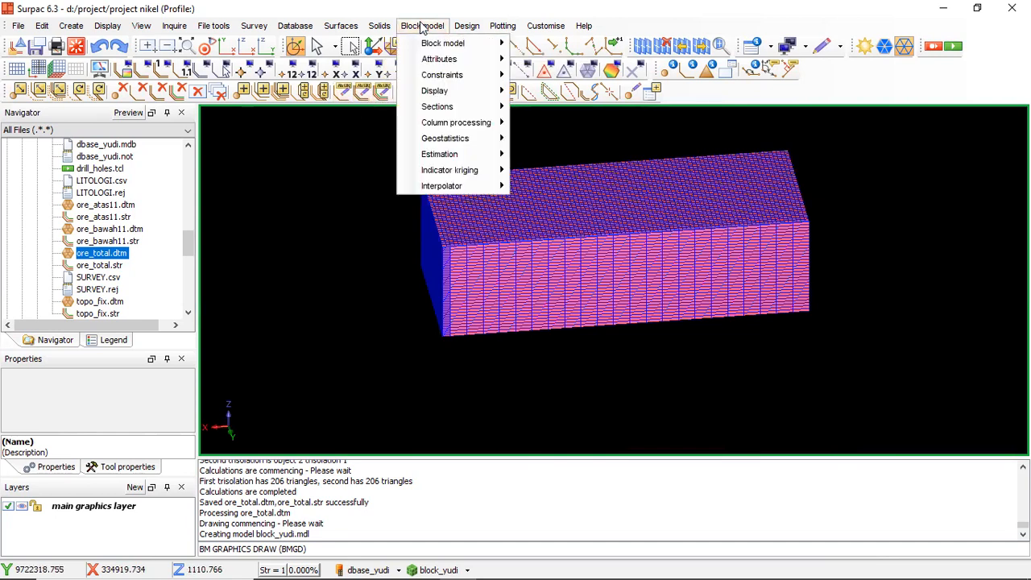
{"action": "mouse_move", "coordinate": [439, 75]}
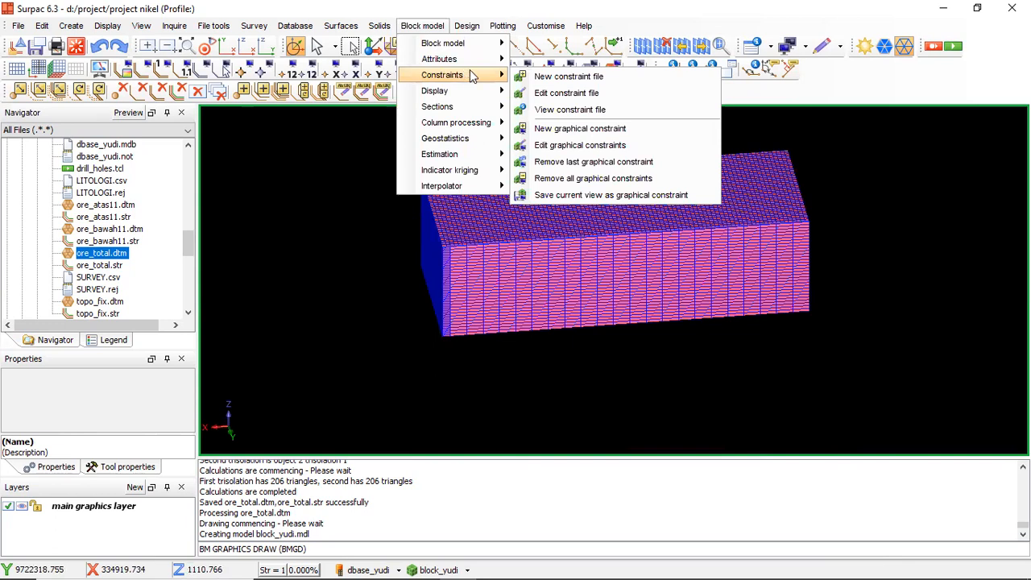
{"action": "left_click", "coordinate": [554, 78]}
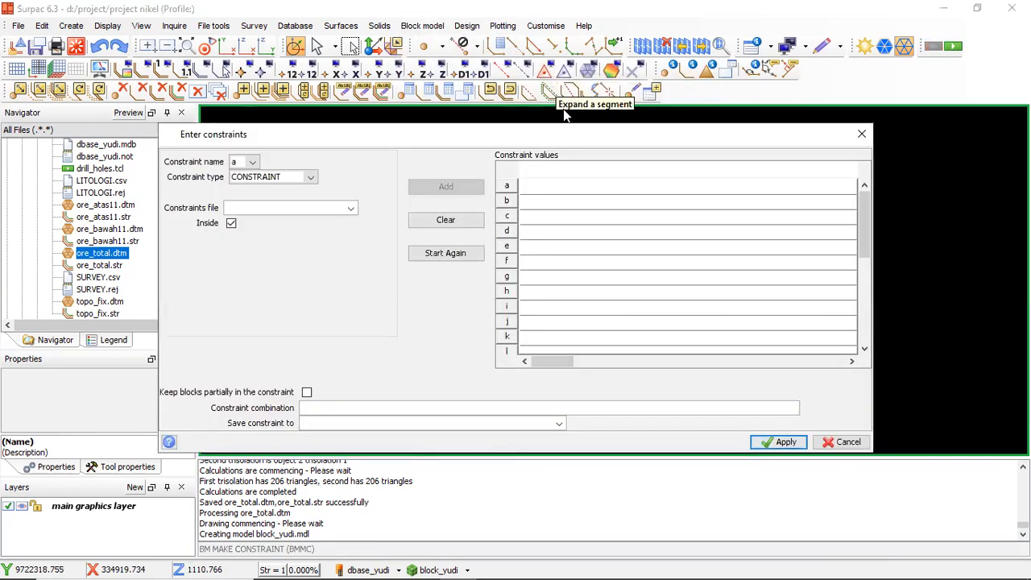
{"action": "left_click", "coordinate": [311, 179]}
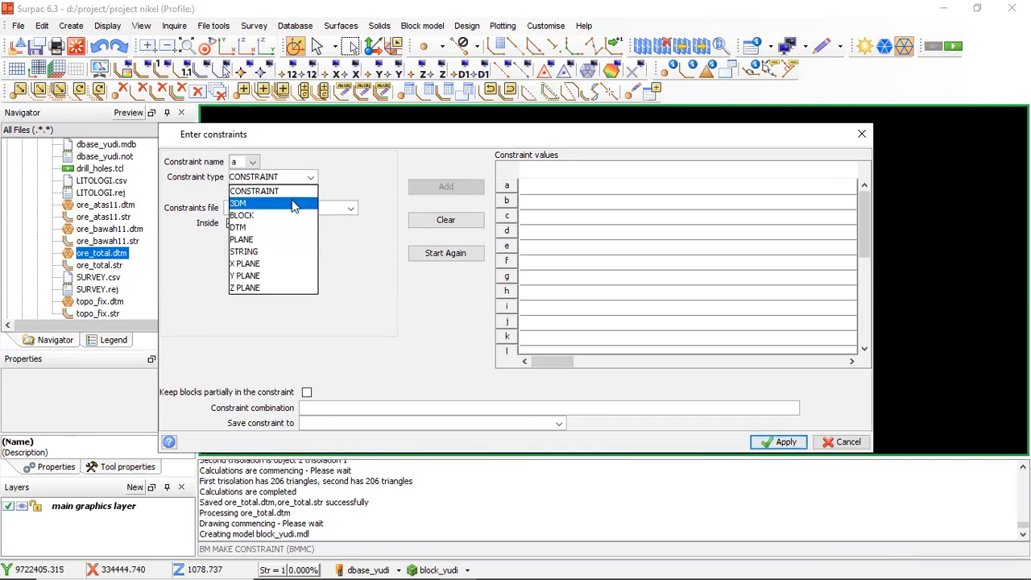
{"action": "left_click", "coordinate": [290, 227]}
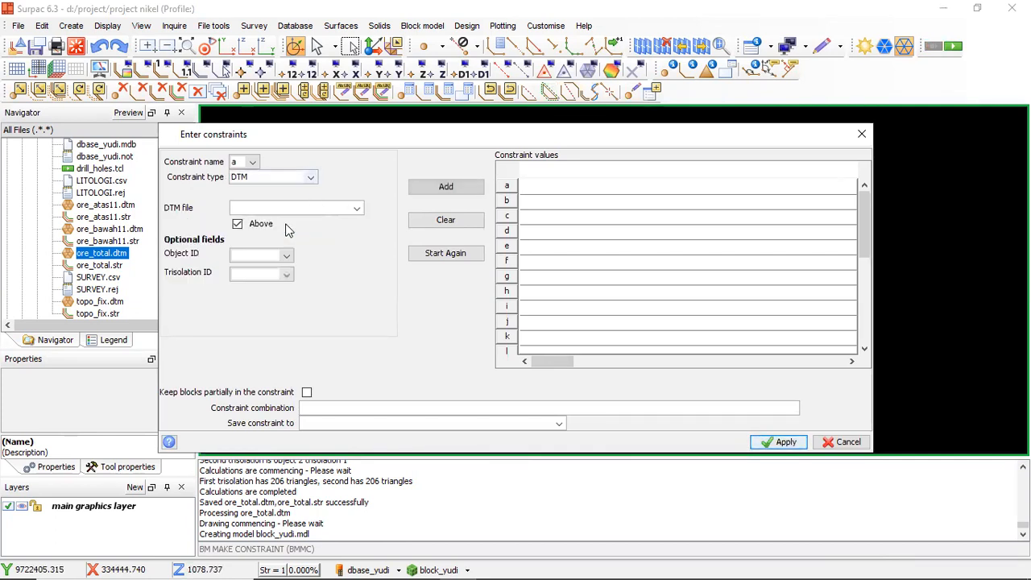
{"action": "left_click", "coordinate": [357, 209]}
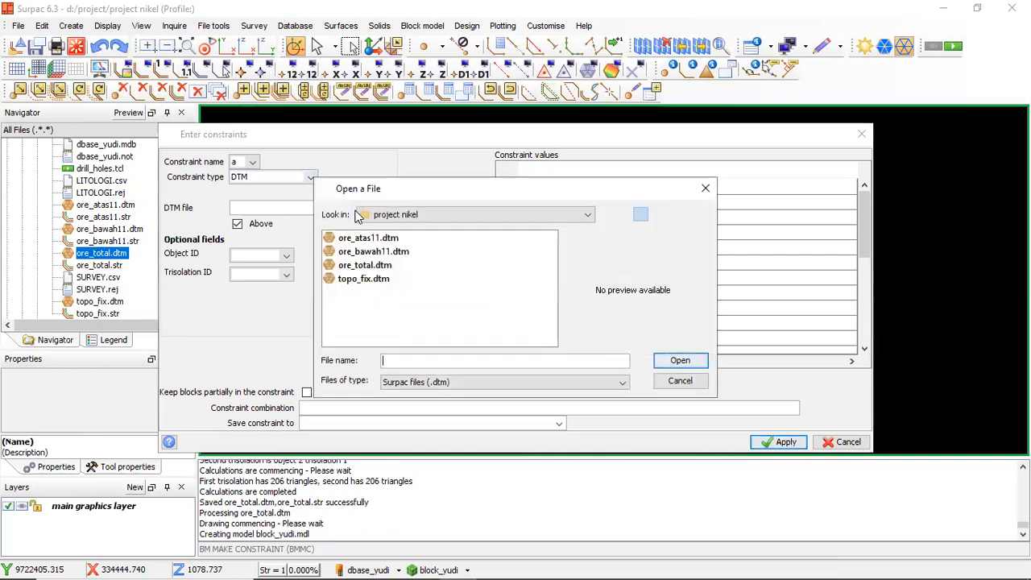
{"action": "left_click", "coordinate": [359, 279]}
{"action": "left_click", "coordinate": [665, 360]}
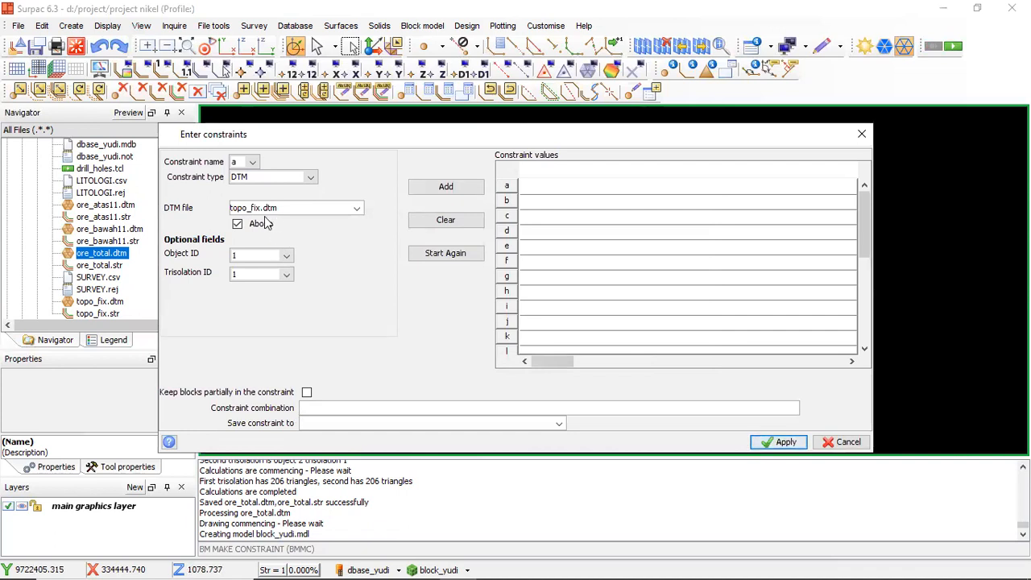
{"action": "left_click", "coordinate": [238, 224]}
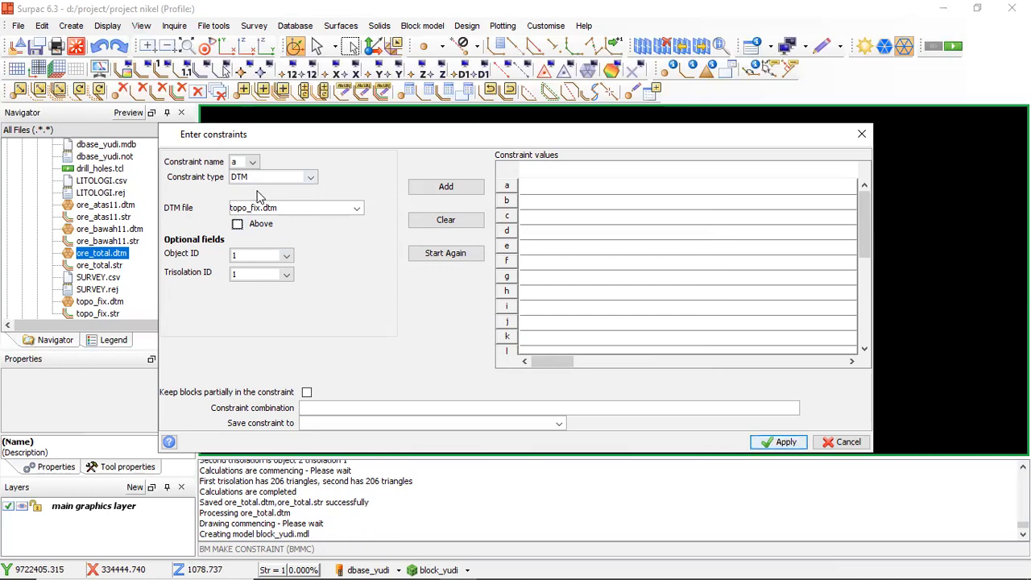
{"action": "left_click", "coordinate": [428, 186]}
Save the topography constraint to a file named cons_topo
{"action": "left_click", "coordinate": [341, 422]}
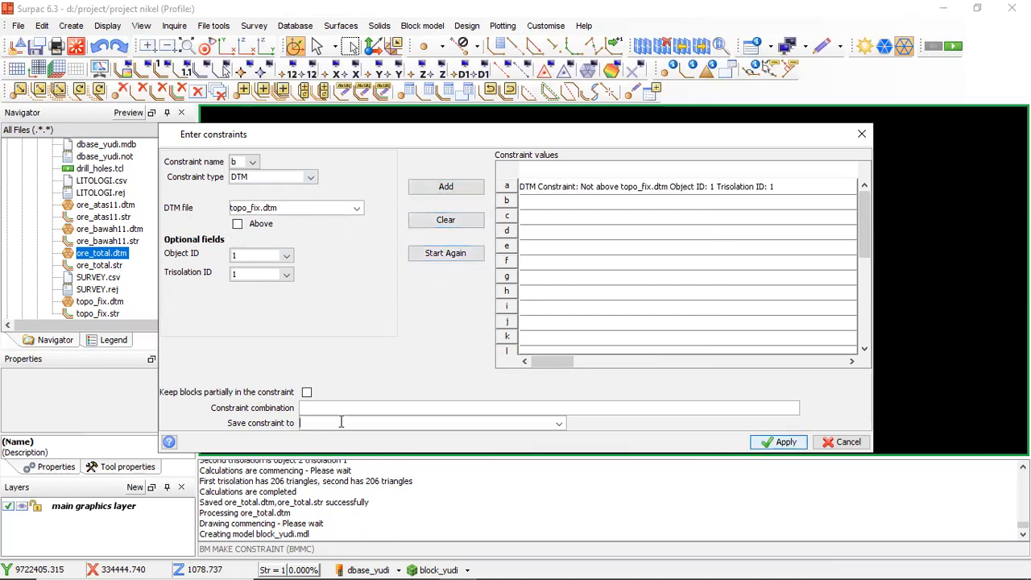
{"action": "type", "text": "cons_topo"}
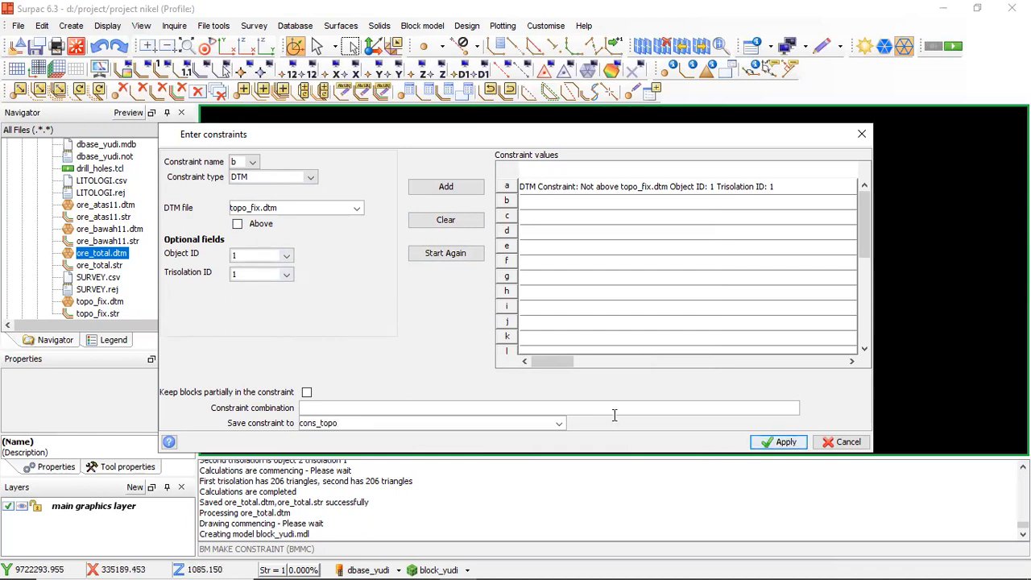
{"action": "left_click", "coordinate": [780, 442]}
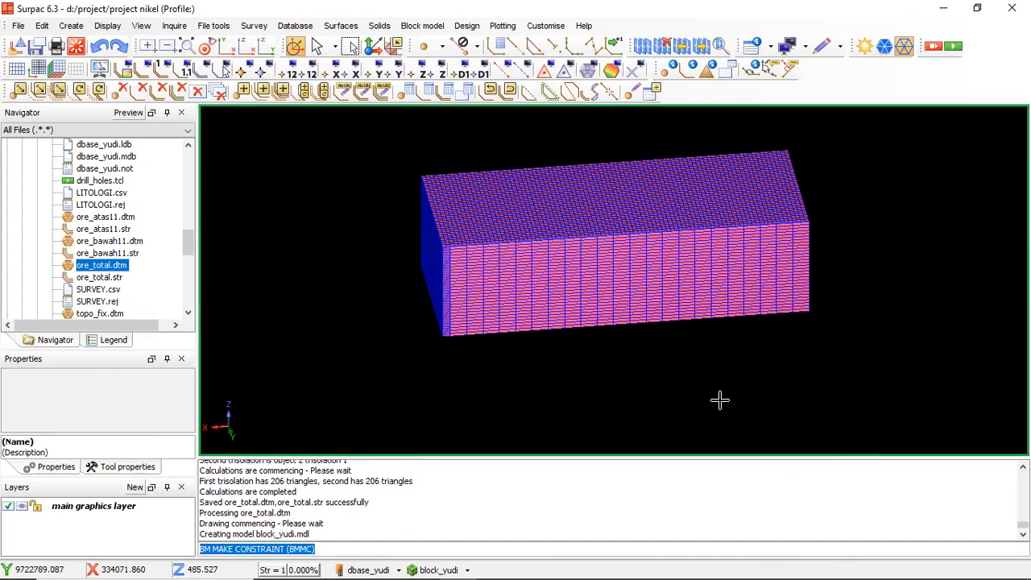
Apply cons_topo.con to the displayed block model and inspect the constrained topography blocks
{"action": "scroll", "coordinate": [87, 216], "scroll_direction": "up", "scroll_amount": 2}
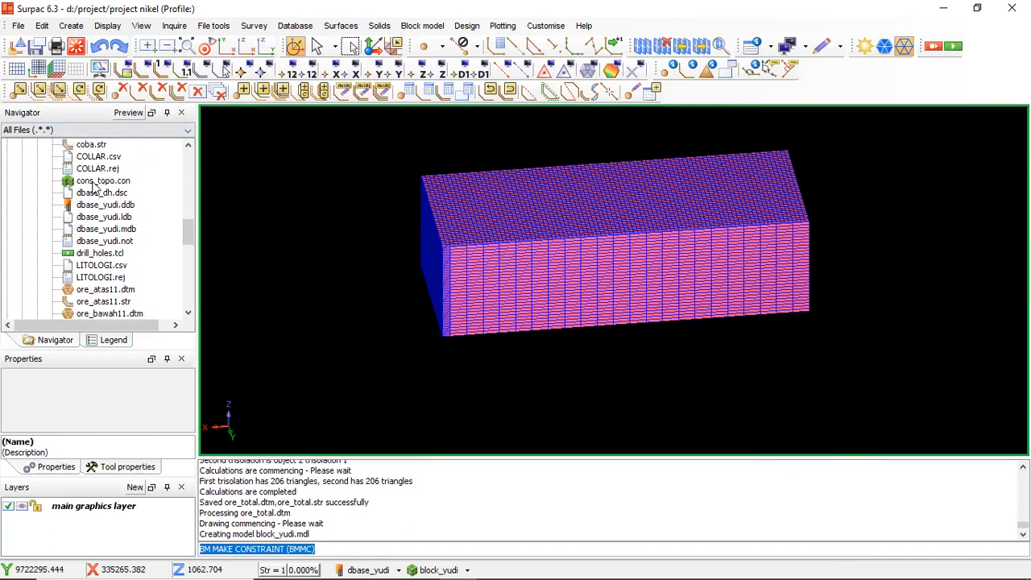
{"action": "left_click_drag", "start_coordinate": [534, 233], "coordinate": [504, 251]}
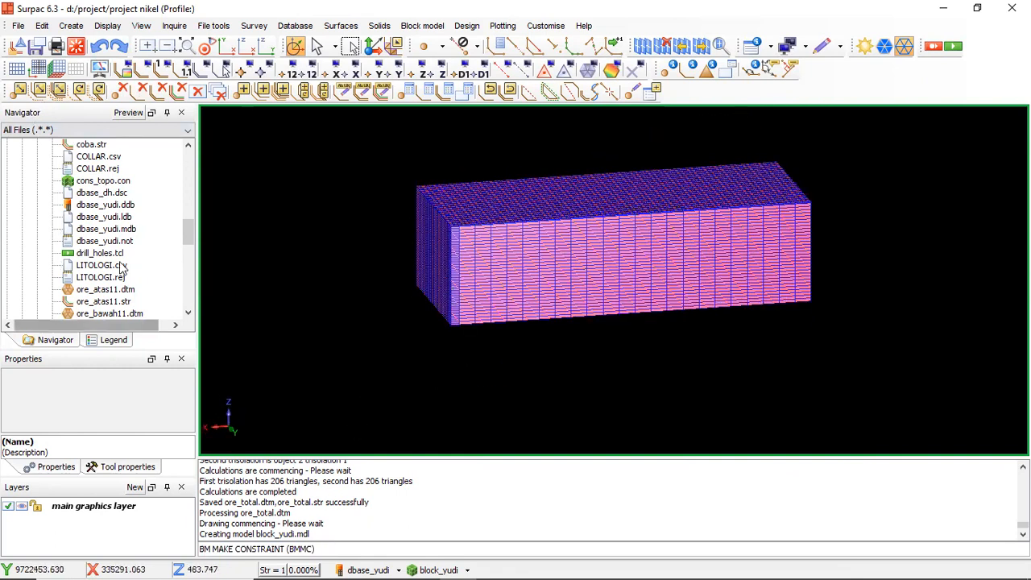
{"action": "left_click_drag", "start_coordinate": [101, 181], "coordinate": [575, 257]}
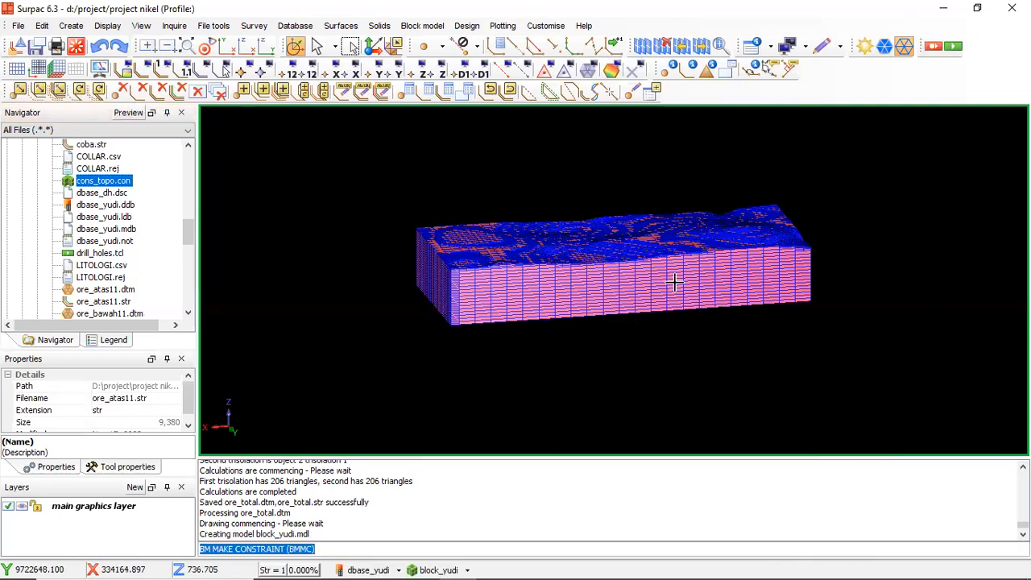
{"action": "left_click_drag", "start_coordinate": [686, 270], "coordinate": [617, 266]}
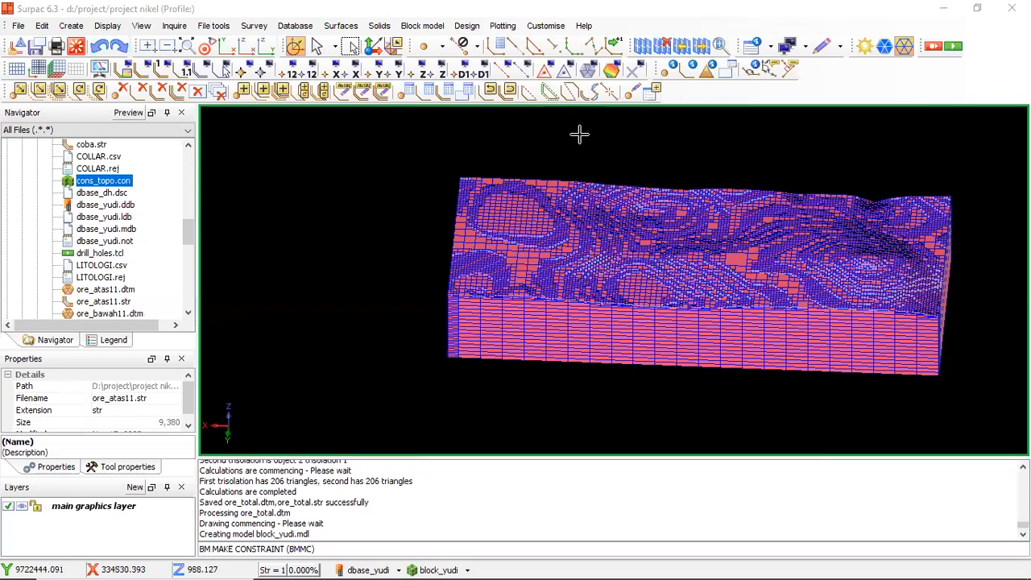
{"action": "scroll", "coordinate": [657, 251], "scroll_direction": "up", "scroll_amount": 1}
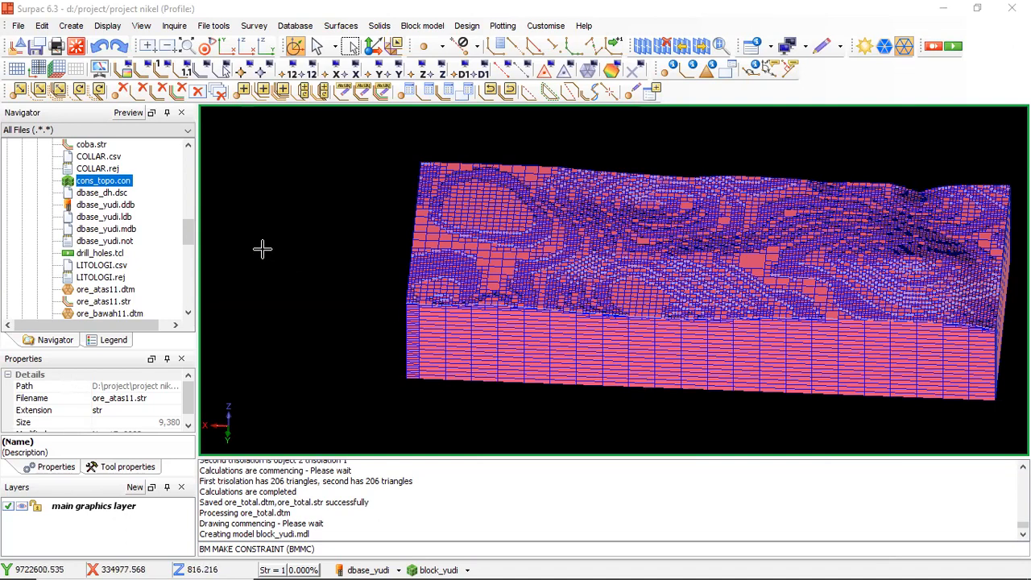
{"action": "scroll", "coordinate": [523, 193], "scroll_direction": "down", "scroll_amount": 1}
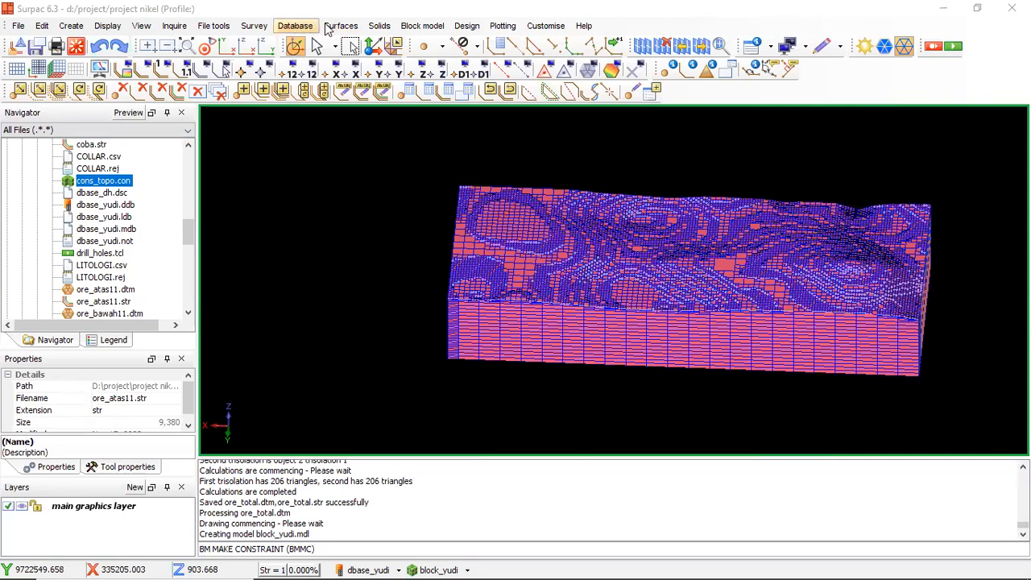
Start a new constraint file and add a DTM constraint keeping blocks not above ore_atas11.dtm, object 1, trisolation 1
{"action": "left_click", "coordinate": [415, 25]}
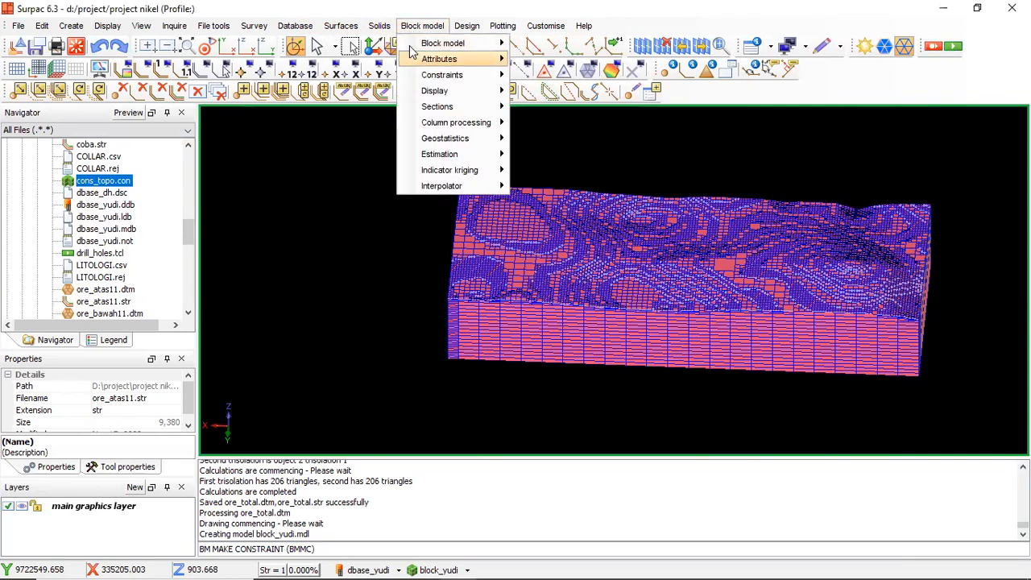
{"action": "key", "text": "Up"}
{"action": "key", "text": "Right"}
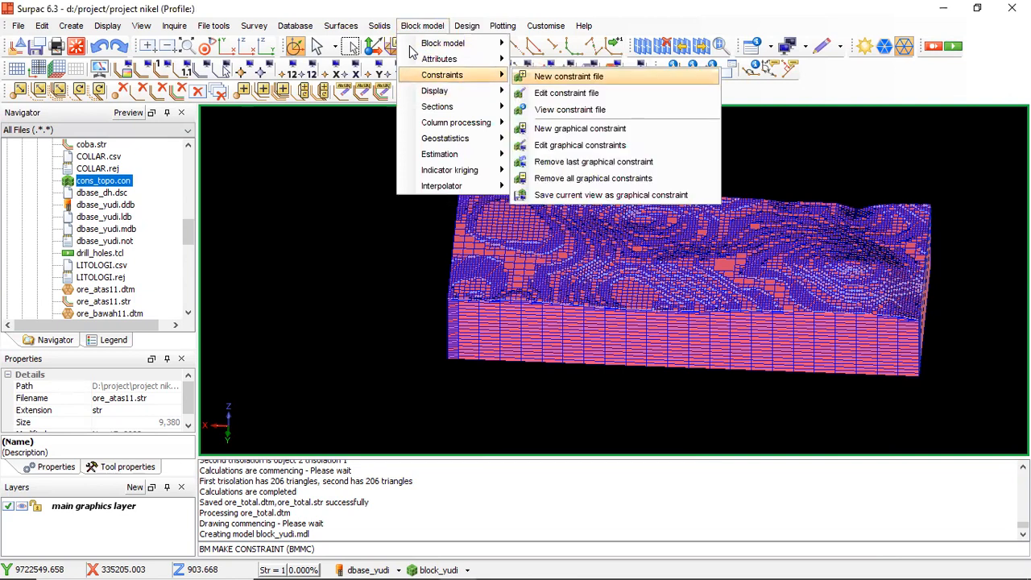
{"action": "key", "text": "Return"}
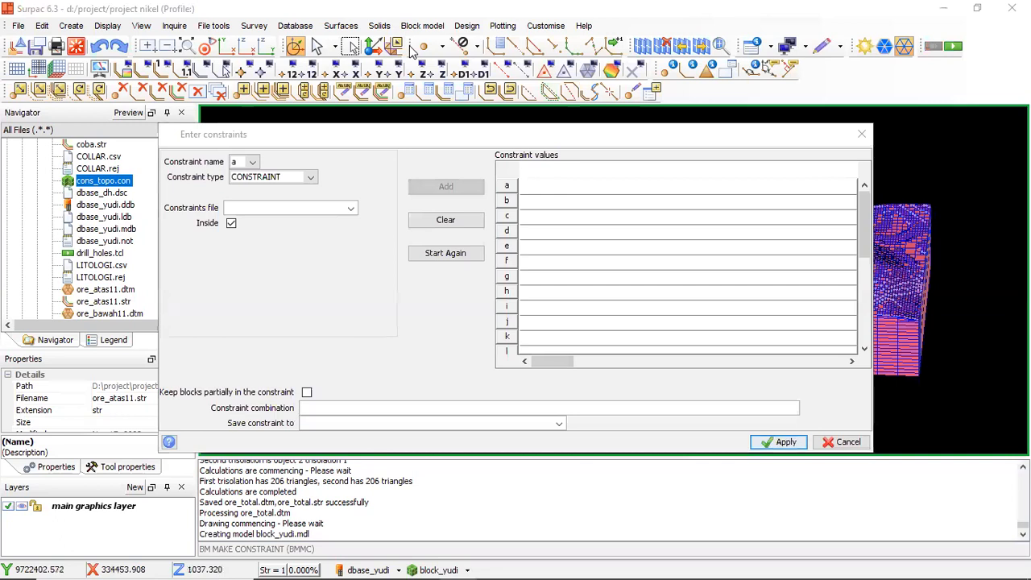
{"action": "left_click", "coordinate": [310, 177]}
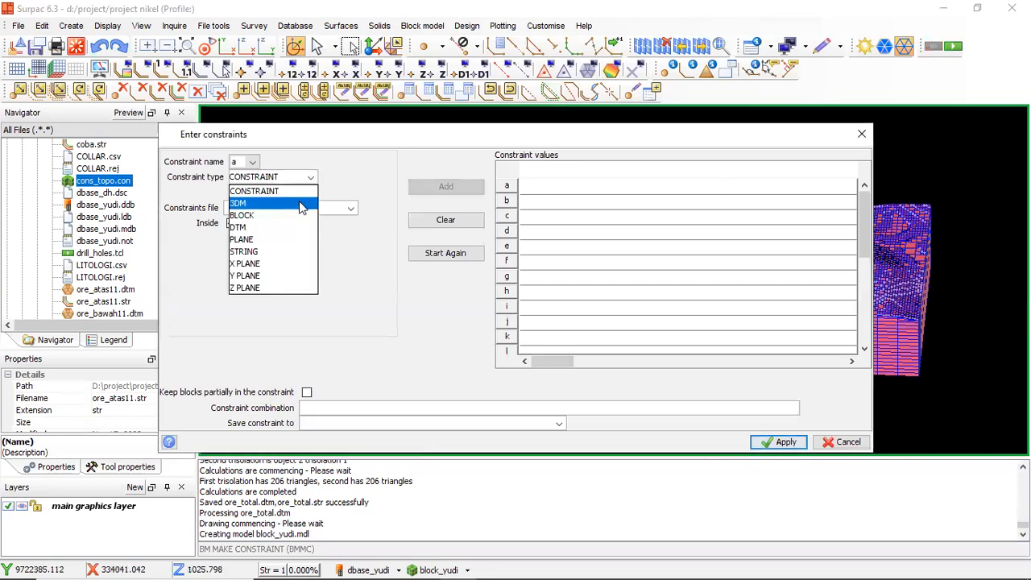
{"action": "left_click", "coordinate": [288, 222]}
{"action": "left_click", "coordinate": [357, 208]}
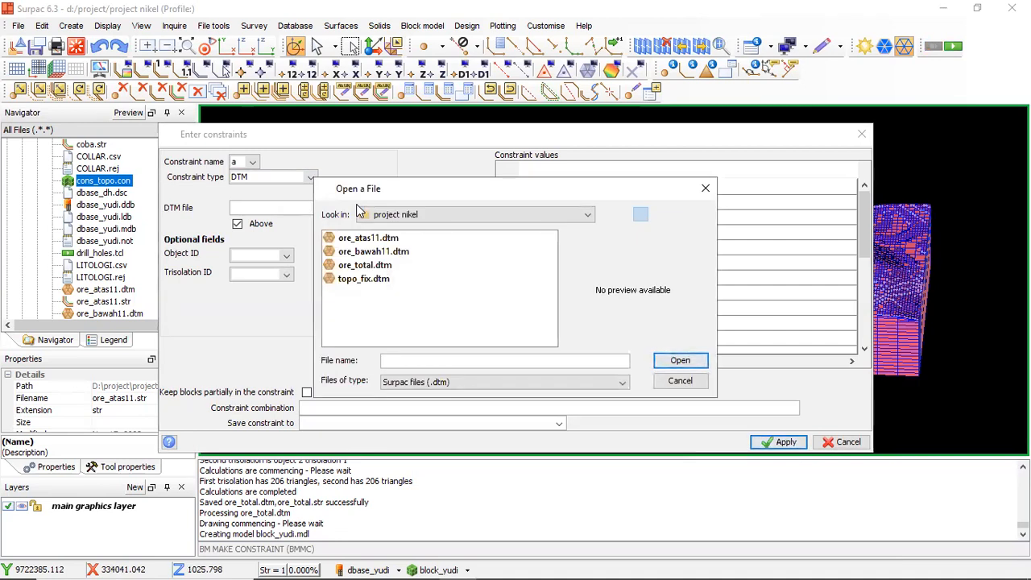
{"action": "left_click", "coordinate": [348, 240]}
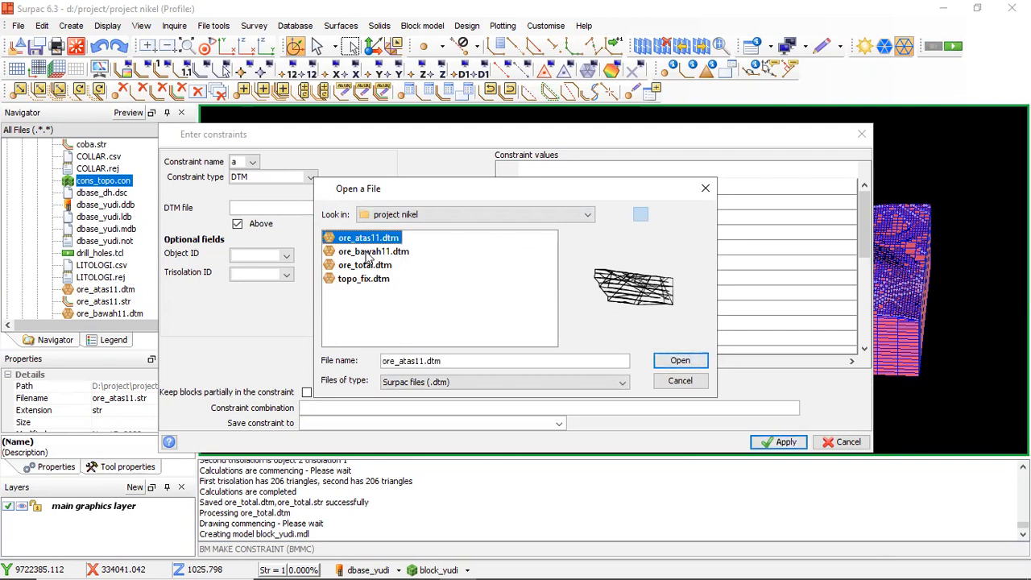
{"action": "left_click", "coordinate": [675, 363]}
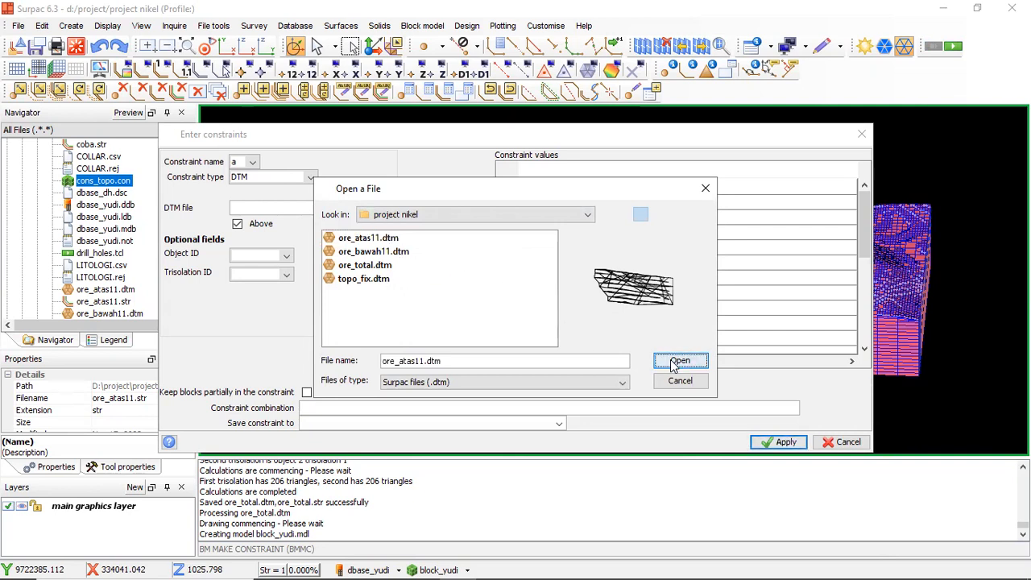
{"action": "left_click", "coordinate": [237, 225]}
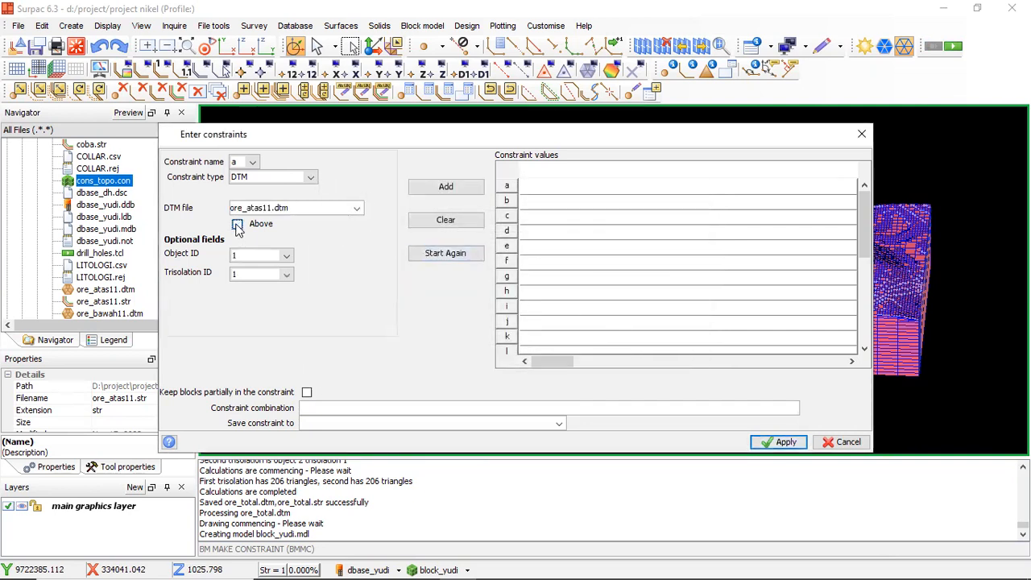
{"action": "left_click", "coordinate": [440, 188]}
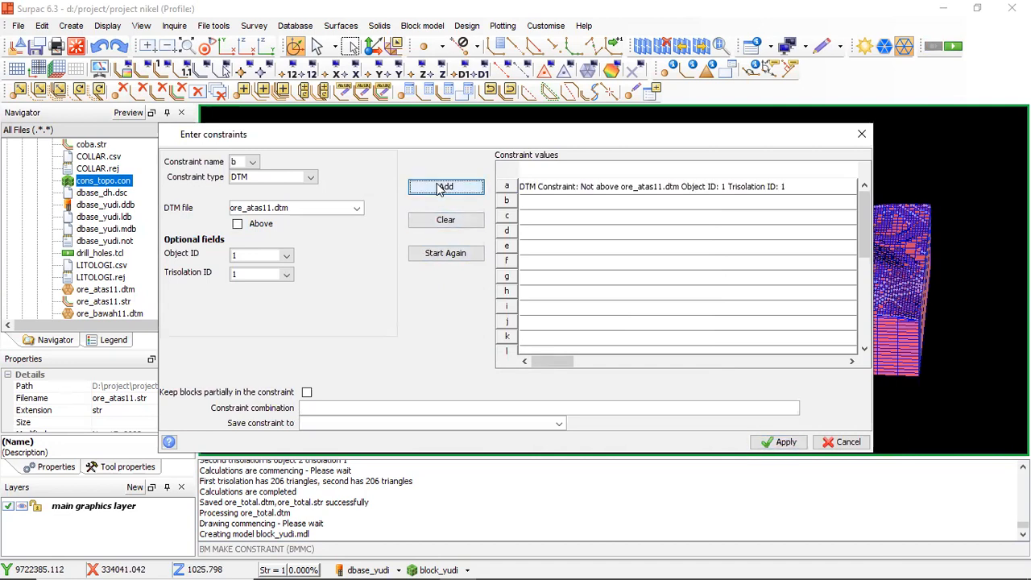
Add a second DTM constraint keeping blocks above ore_bawah11.dtm, object 2, trisolation 1
{"action": "left_click", "coordinate": [356, 207]}
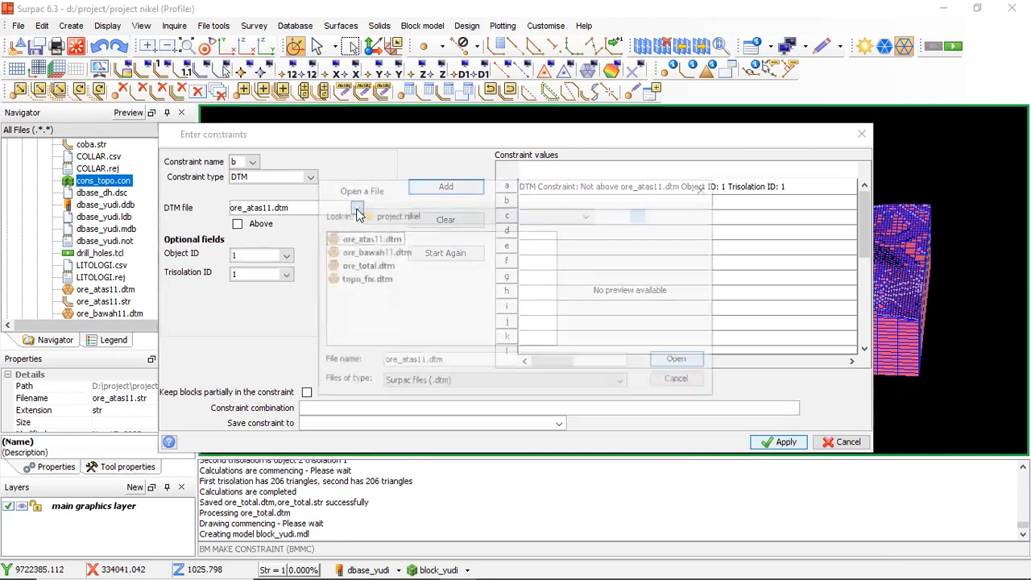
{"action": "left_click", "coordinate": [361, 252]}
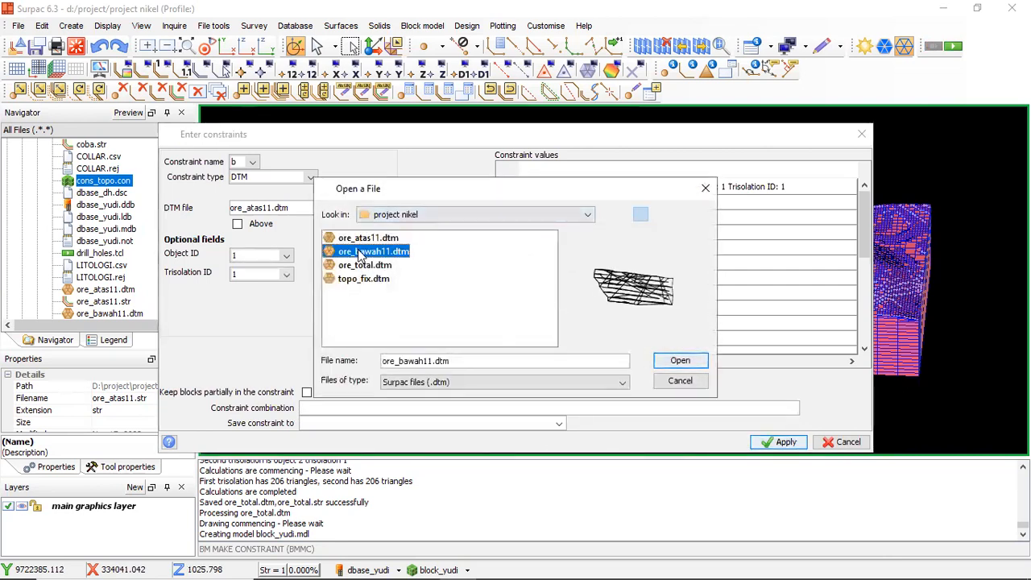
{"action": "left_click", "coordinate": [679, 361]}
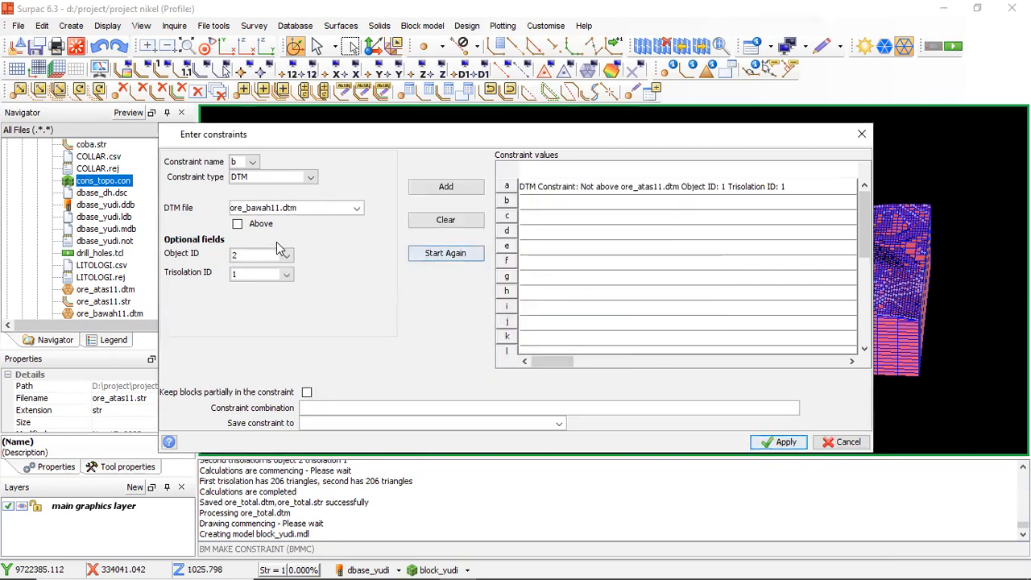
{"action": "left_click", "coordinate": [238, 226]}
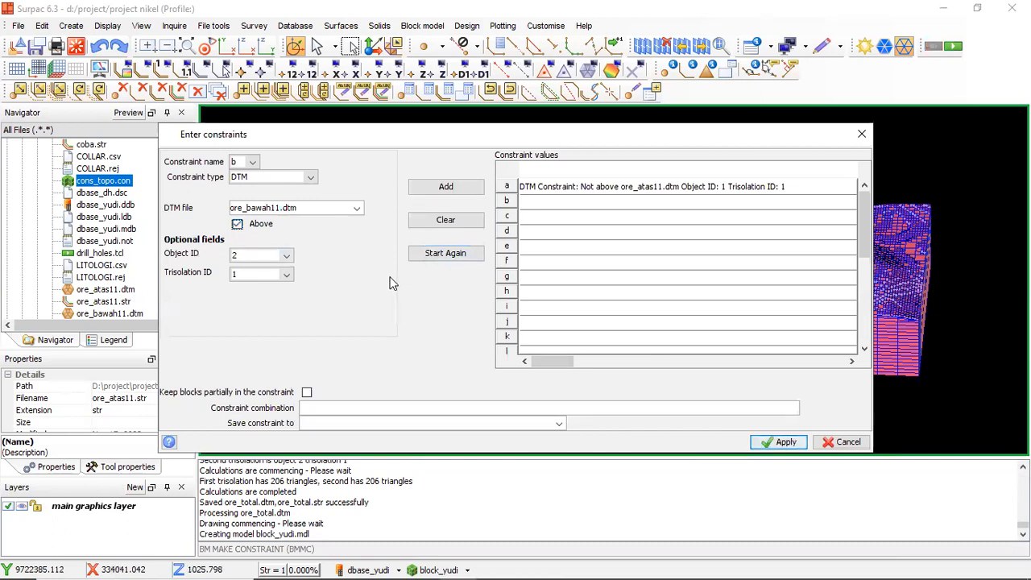
{"action": "left_click", "coordinate": [438, 187]}
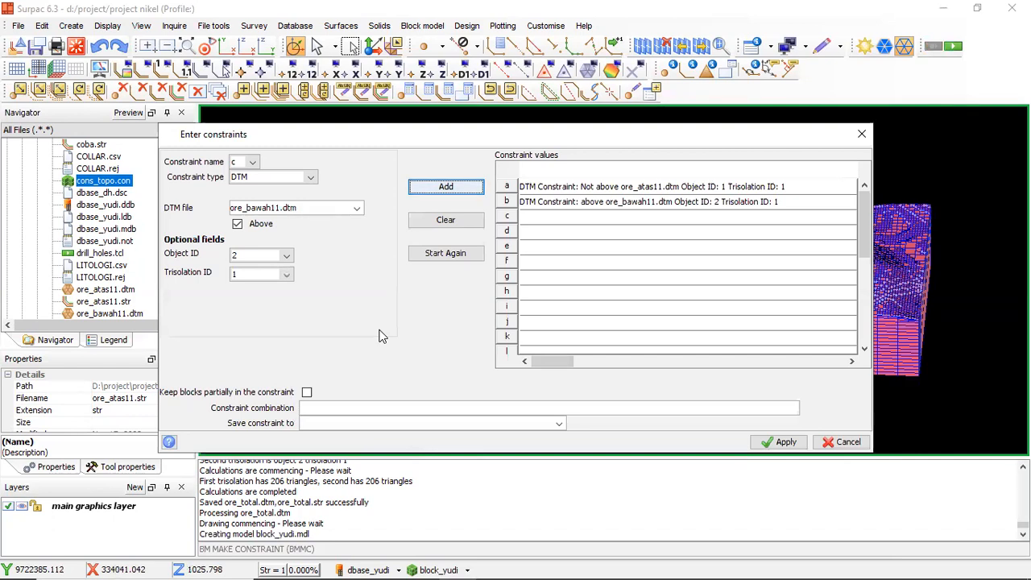
Save the two-surface ore constraint to a file named cons_ore
{"action": "left_click", "coordinate": [317, 424]}
{"action": "type", "text": "cons_bl"}
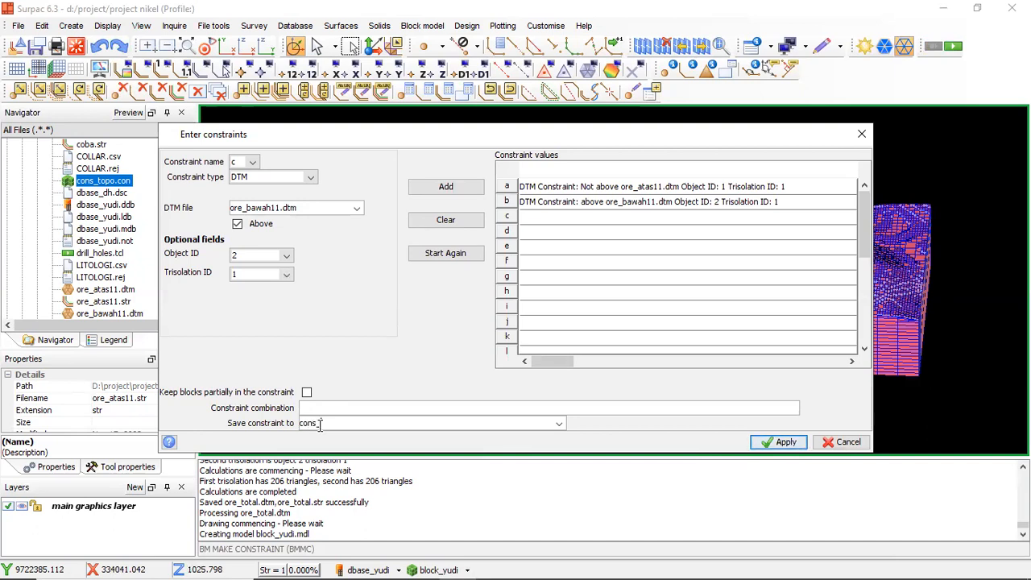
{"action": "key", "text": "BackSpace"}
{"action": "key", "text": "BackSpace"}
{"action": "type", "text": "ore"}
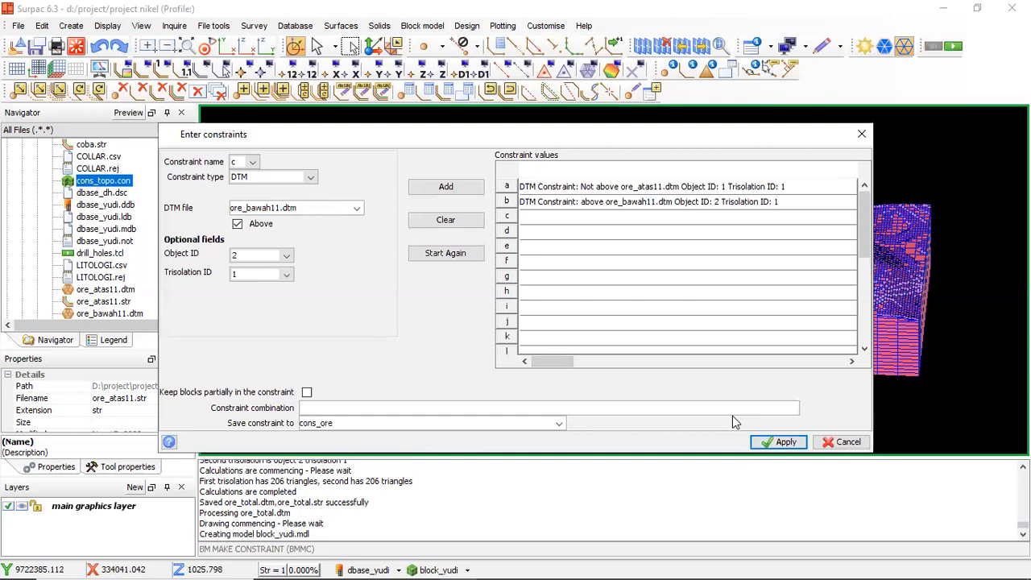
{"action": "left_click", "coordinate": [778, 443]}
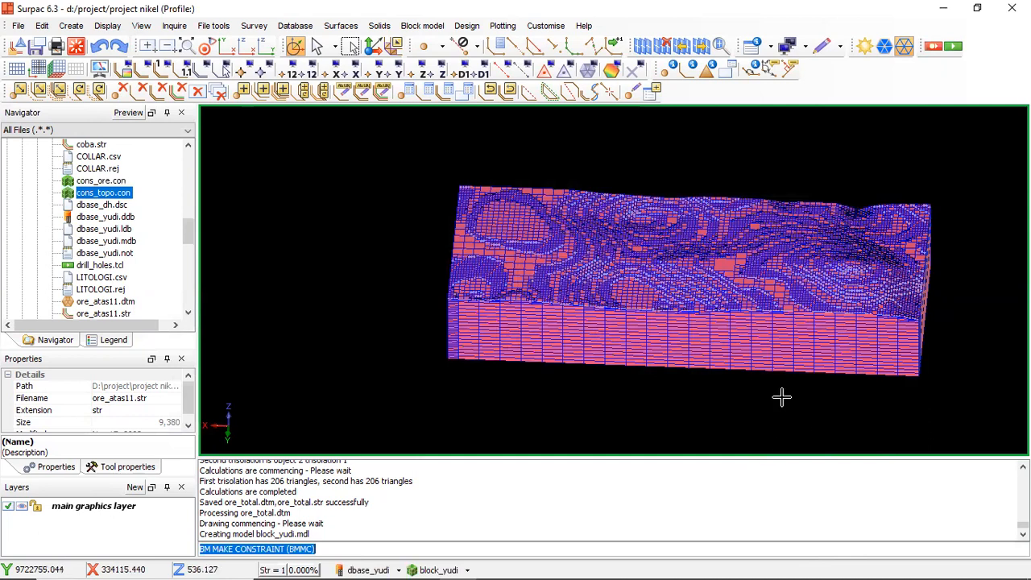
Apply cons_ore.con to the displayed block model
{"action": "left_click", "coordinate": [120, 182]}
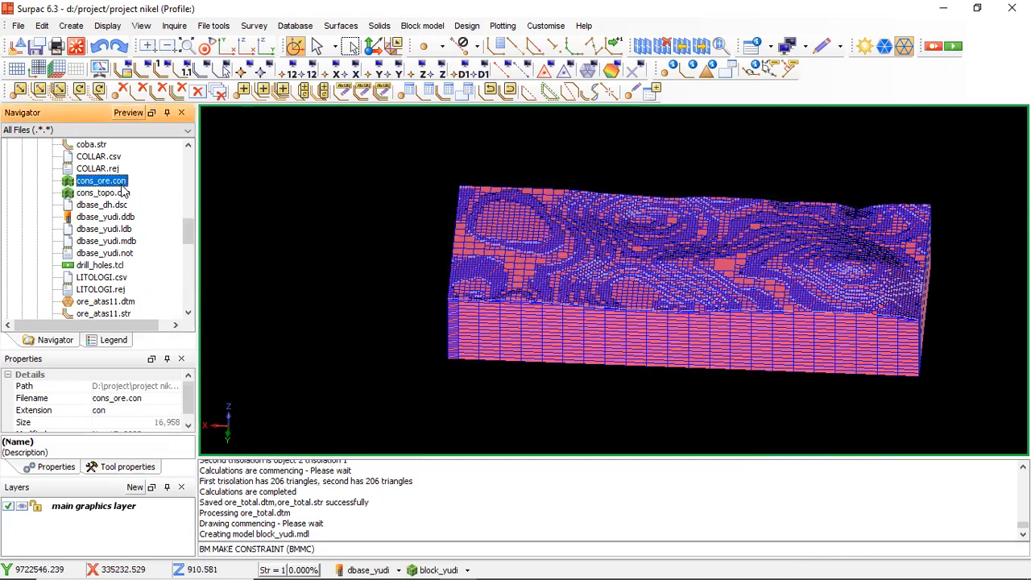
{"action": "left_click_drag", "start_coordinate": [119, 185], "coordinate": [465, 257]}
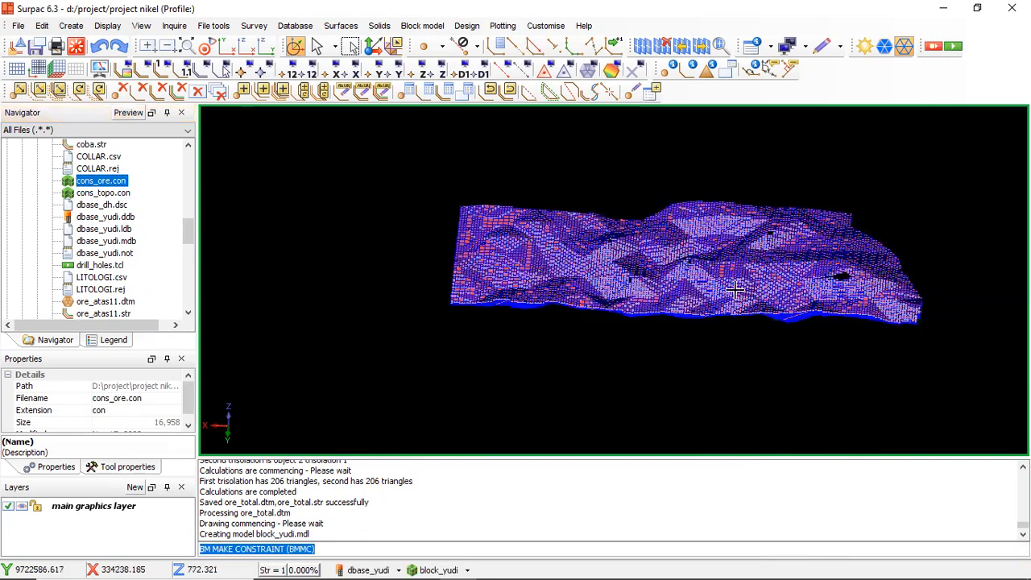
{"action": "scroll", "coordinate": [708, 285], "scroll_direction": "down", "scroll_amount": 2}
{"action": "scroll", "coordinate": [708, 281], "scroll_direction": "up", "scroll_amount": 5}
{"action": "mouse_move", "coordinate": [661, 281]}
{"action": "left_mouse_down"}
{"action": "mouse_move", "coordinate": [671, 279]}
{"action": "mouse_move", "coordinate": [654, 266]}
{"action": "mouse_move", "coordinate": [677, 283]}
{"action": "left_mouse_up"}
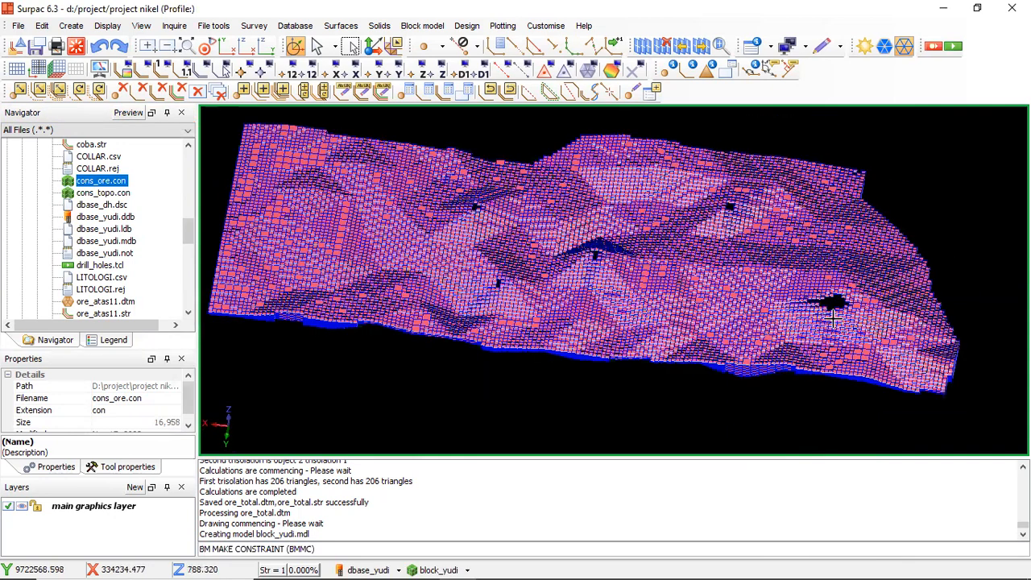
Examine the overall shape, outer edges and gaps of the ore-constrained blocks in 3D
{"action": "scroll", "coordinate": [834, 318], "scroll_direction": "up", "scroll_amount": 3}
{"action": "scroll", "coordinate": [743, 294], "scroll_direction": "down", "scroll_amount": 2}
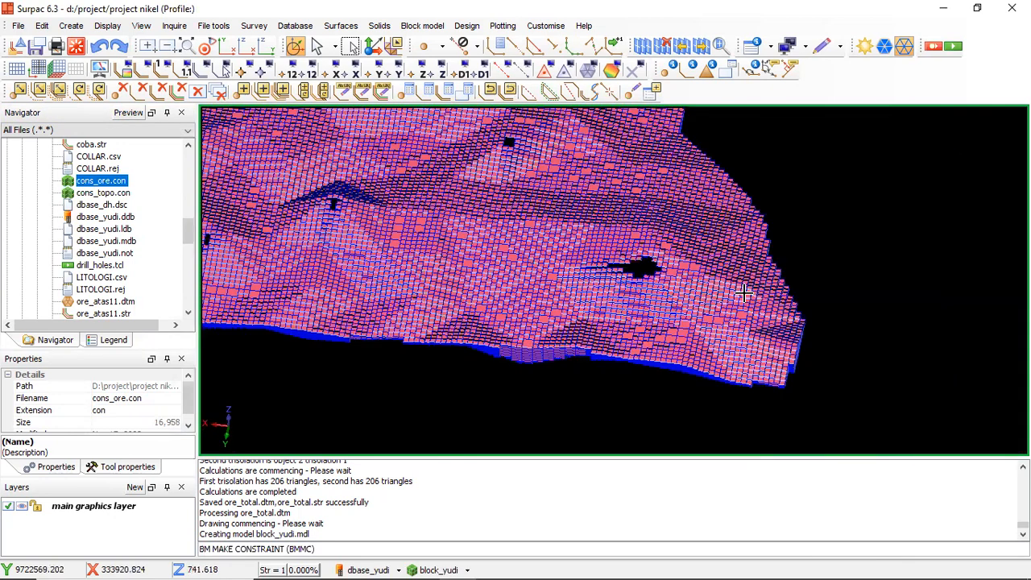
{"action": "scroll", "coordinate": [410, 250], "scroll_direction": "down", "scroll_amount": 3}
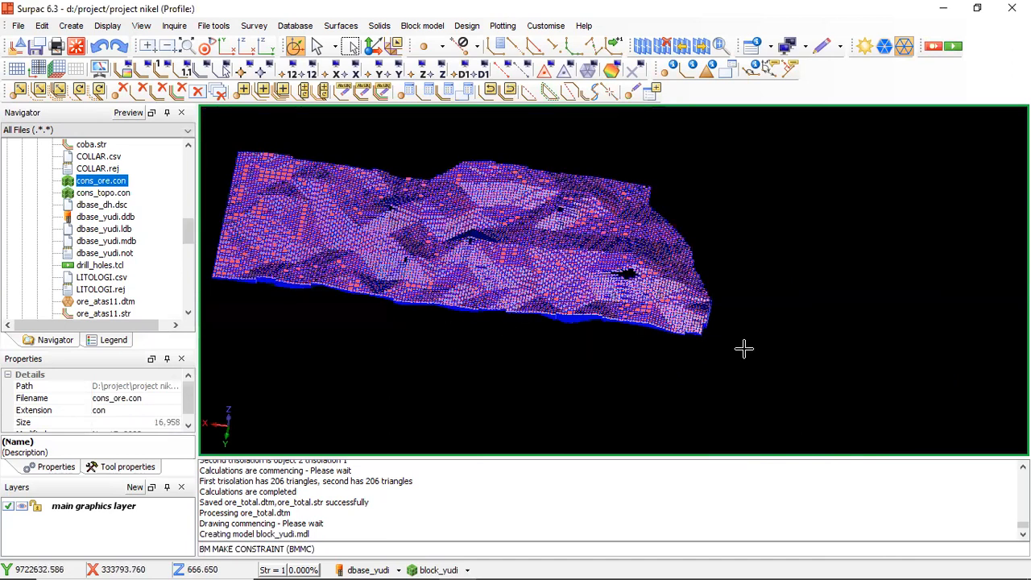
{"action": "scroll", "coordinate": [633, 323], "scroll_direction": "up", "scroll_amount": 2}
{"action": "scroll", "coordinate": [639, 325], "scroll_direction": "down", "scroll_amount": 2}
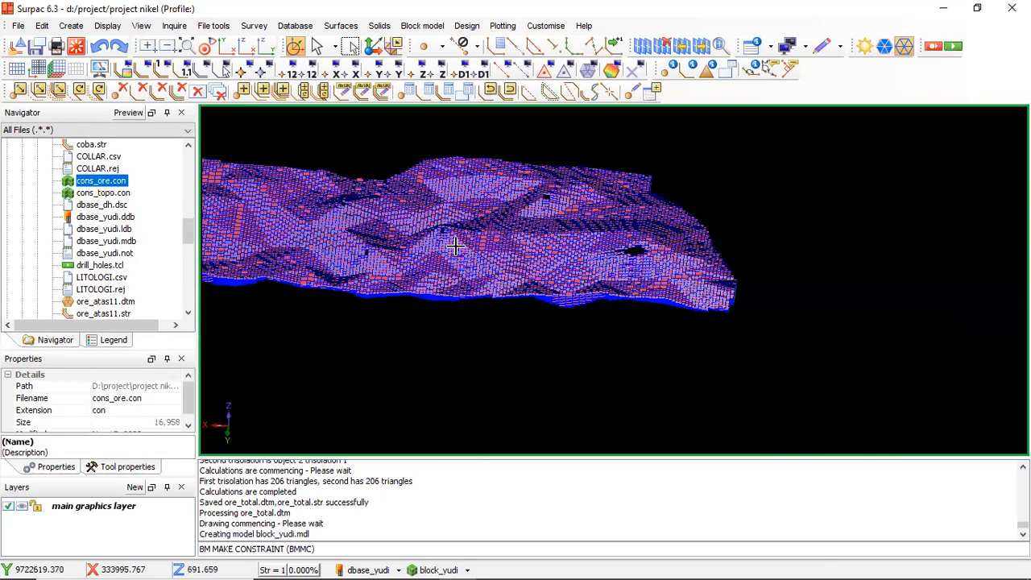
{"action": "scroll", "coordinate": [692, 286], "scroll_direction": "down", "scroll_amount": 2}
{"action": "scroll", "coordinate": [423, 214], "scroll_direction": "up", "scroll_amount": 1}
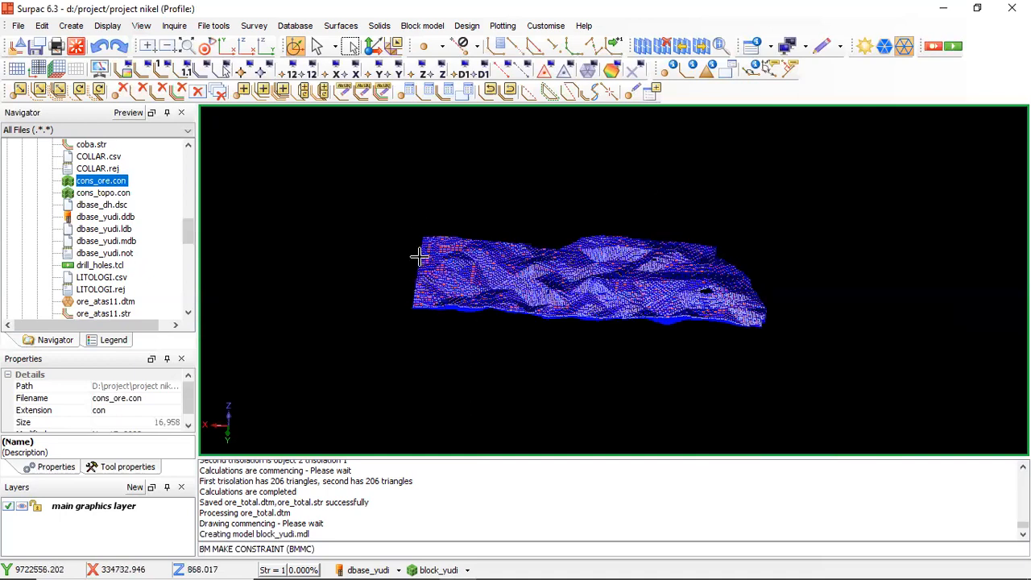
{"action": "scroll", "coordinate": [690, 318], "scroll_direction": "up", "scroll_amount": 2}
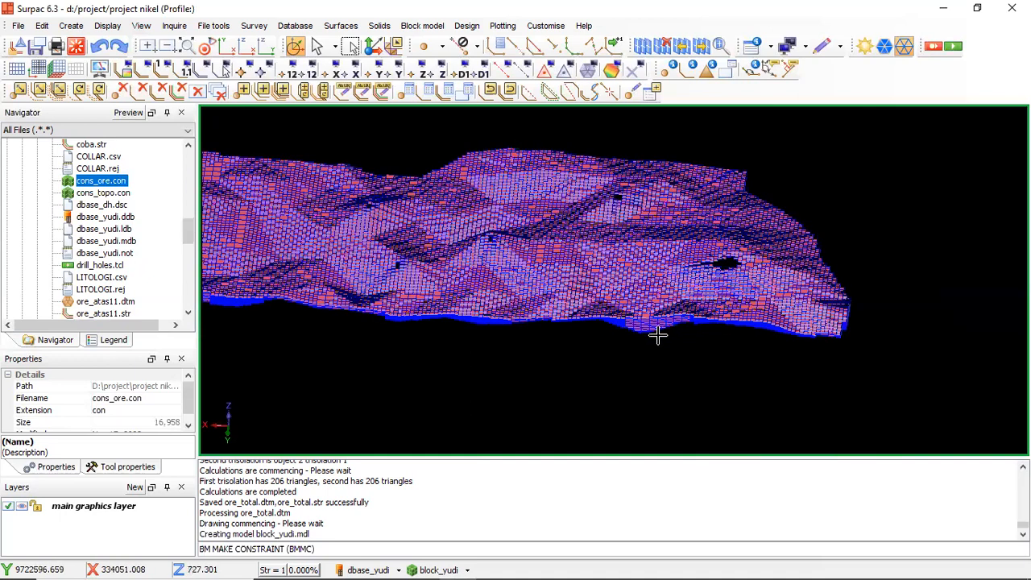
{"action": "scroll", "coordinate": [668, 330], "scroll_direction": "down", "scroll_amount": 1}
{"action": "scroll", "coordinate": [677, 308], "scroll_direction": "down", "scroll_amount": 1}
{"action": "scroll", "coordinate": [488, 290], "scroll_direction": "up", "scroll_amount": 3}
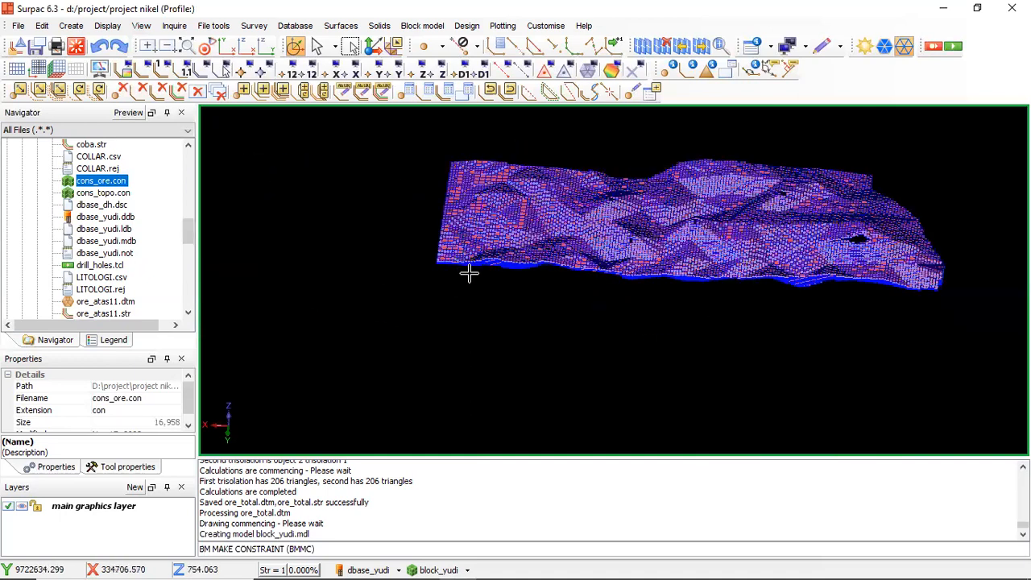
Inspect the individual blocks and their layering at the near corner of the ore-constrained model
{"action": "scroll", "coordinate": [471, 274], "scroll_direction": "up", "scroll_amount": 2}
{"action": "left_click_drag", "start_coordinate": [514, 279], "coordinate": [500, 266]}
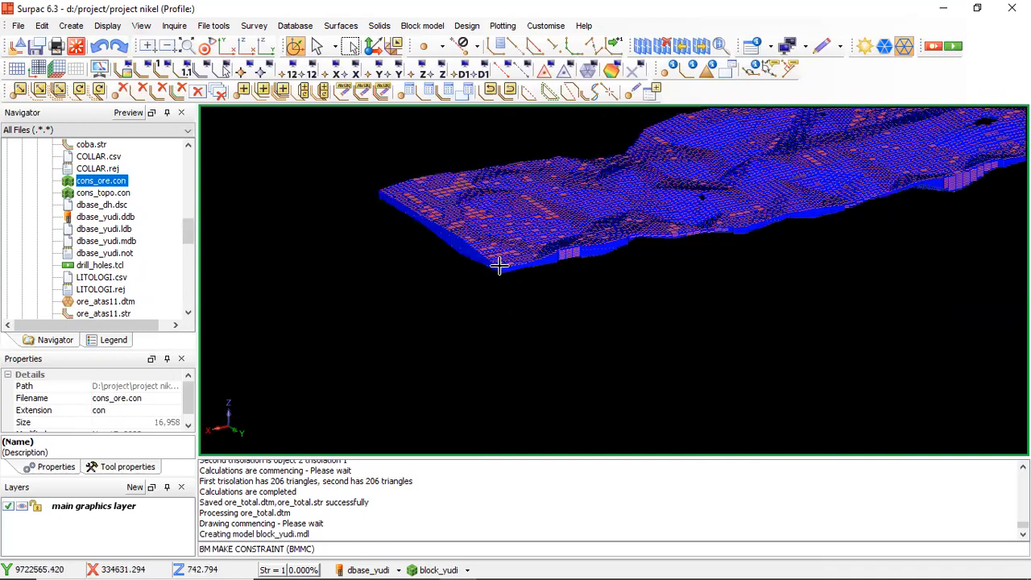
{"action": "scroll", "coordinate": [501, 268], "scroll_direction": "up", "scroll_amount": 2}
{"action": "scroll", "coordinate": [501, 277], "scroll_direction": "up", "scroll_amount": 2}
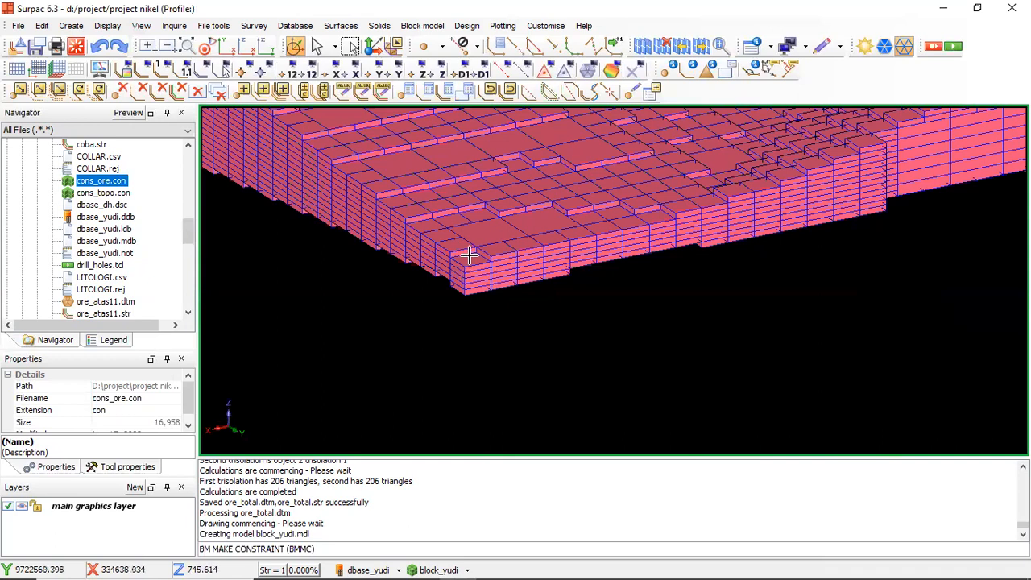
{"action": "scroll", "coordinate": [467, 253], "scroll_direction": "up", "scroll_amount": 2}
{"action": "scroll", "coordinate": [468, 256], "scroll_direction": "up", "scroll_amount": 2}
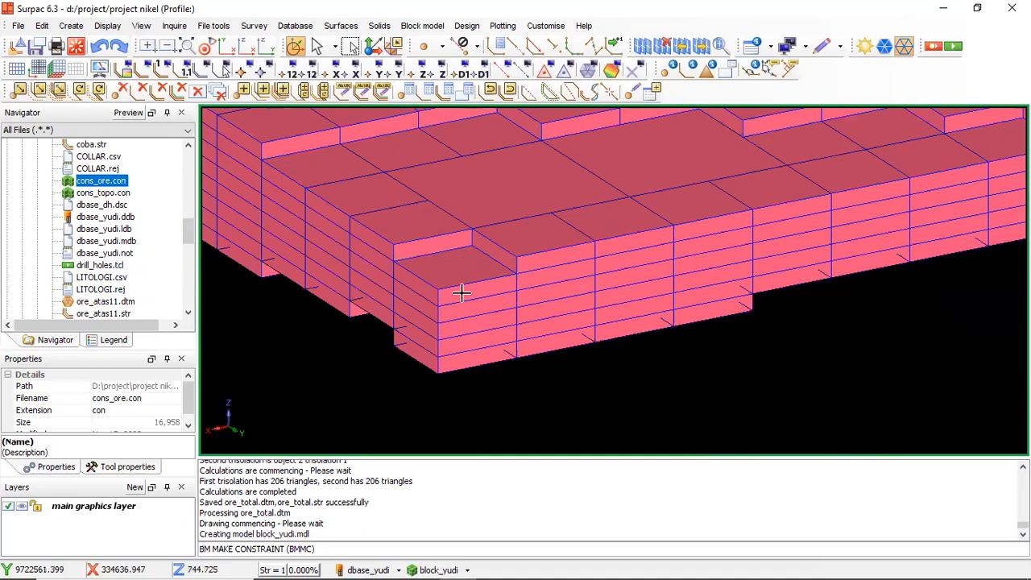
{"action": "scroll", "coordinate": [460, 296], "scroll_direction": "down", "scroll_amount": 2}
{"action": "scroll", "coordinate": [556, 229], "scroll_direction": "up", "scroll_amount": 2}
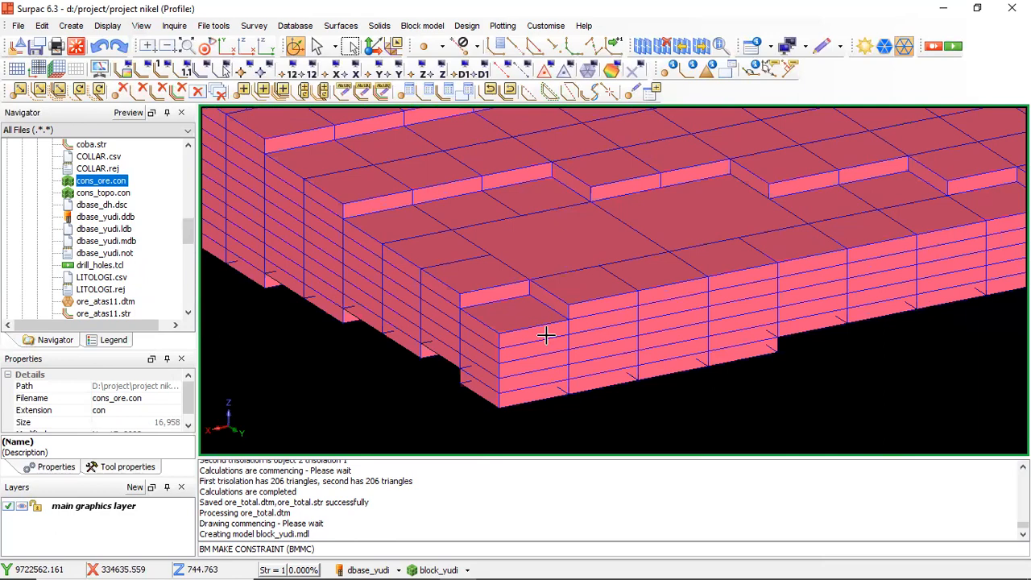
{"action": "scroll", "coordinate": [546, 335], "scroll_direction": "down", "scroll_amount": 5}
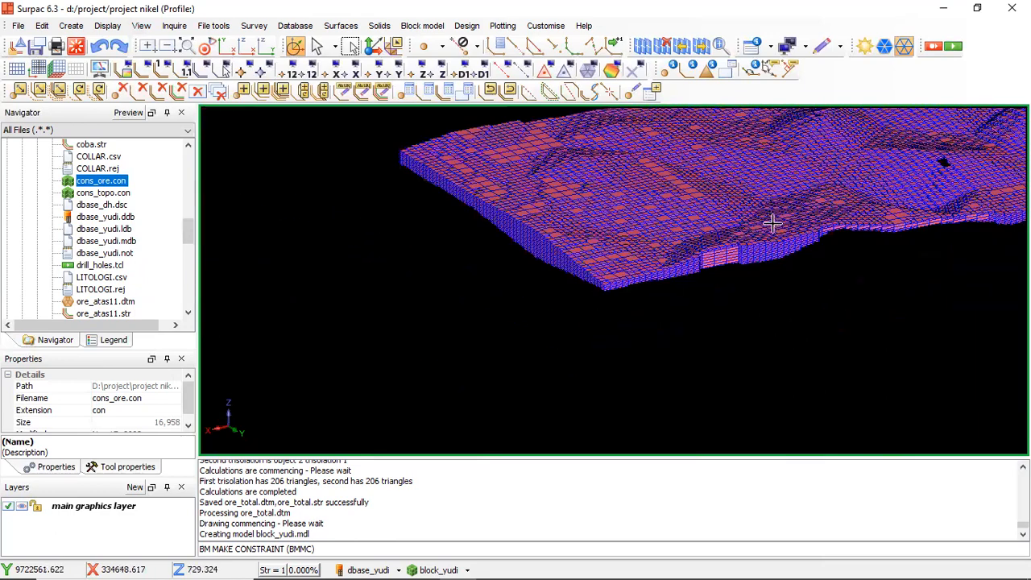
Inspect the stepped blocks on the ore's upper surface and compare them with the blocks at the near corner
{"action": "scroll", "coordinate": [842, 189], "scroll_direction": "up", "scroll_amount": 5}
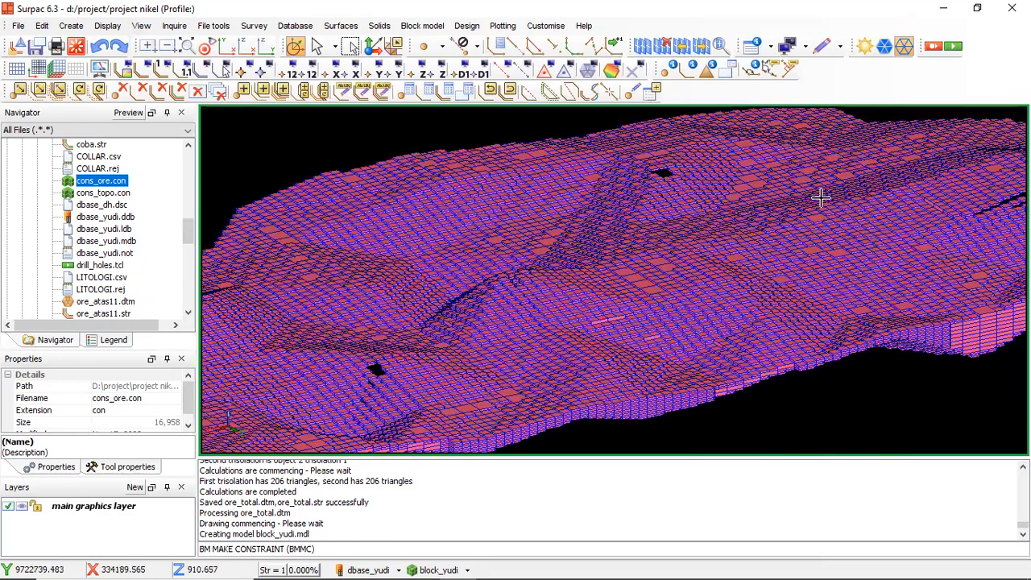
{"action": "scroll", "coordinate": [656, 271], "scroll_direction": "up", "scroll_amount": 3}
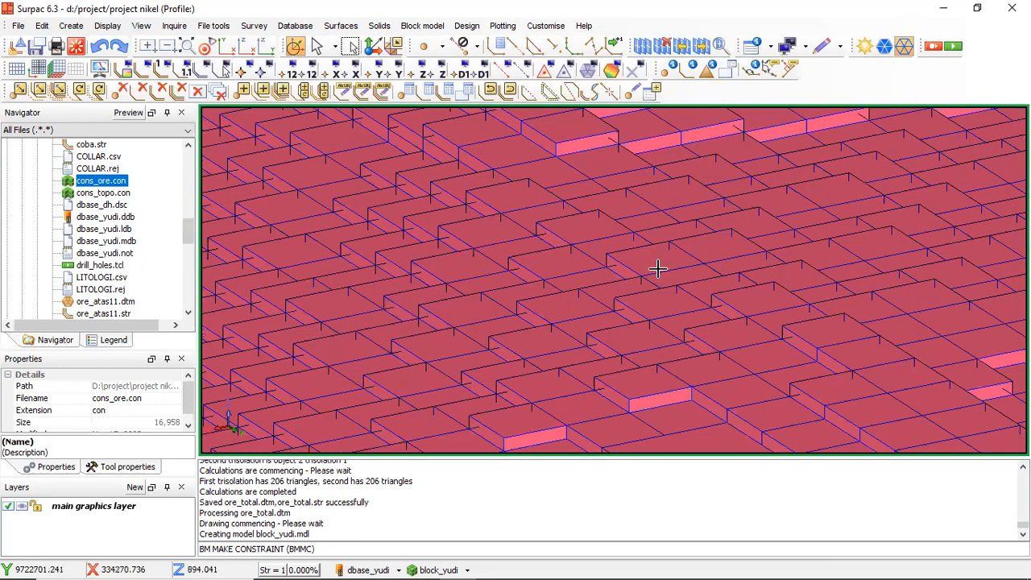
{"action": "scroll", "coordinate": [659, 269], "scroll_direction": "down", "scroll_amount": 4}
{"action": "scroll", "coordinate": [405, 360], "scroll_direction": "down", "scroll_amount": 4}
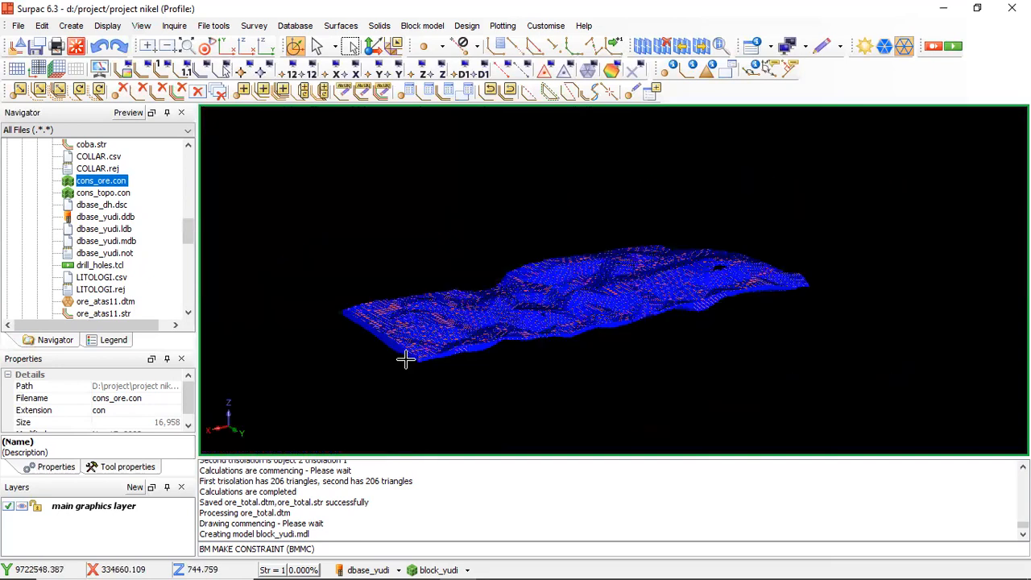
{"action": "scroll", "coordinate": [406, 360], "scroll_direction": "up", "scroll_amount": 3}
{"action": "scroll", "coordinate": [482, 391], "scroll_direction": "up", "scroll_amount": 5}
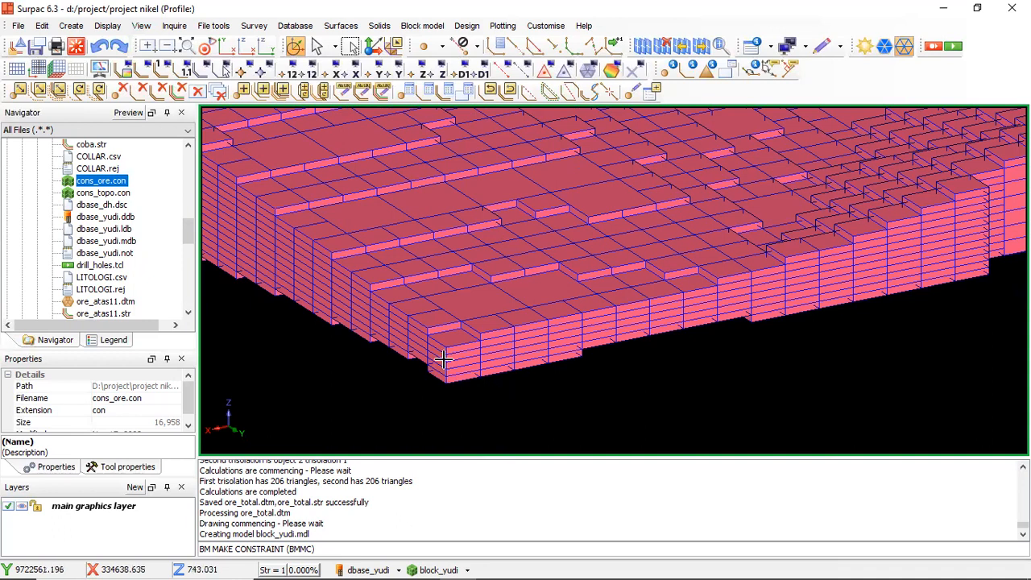
View the attributes of the single top block at the near corner of the ore-constrained model, and close the attribute window
{"action": "scroll", "coordinate": [442, 360], "scroll_direction": "up", "scroll_amount": 4}
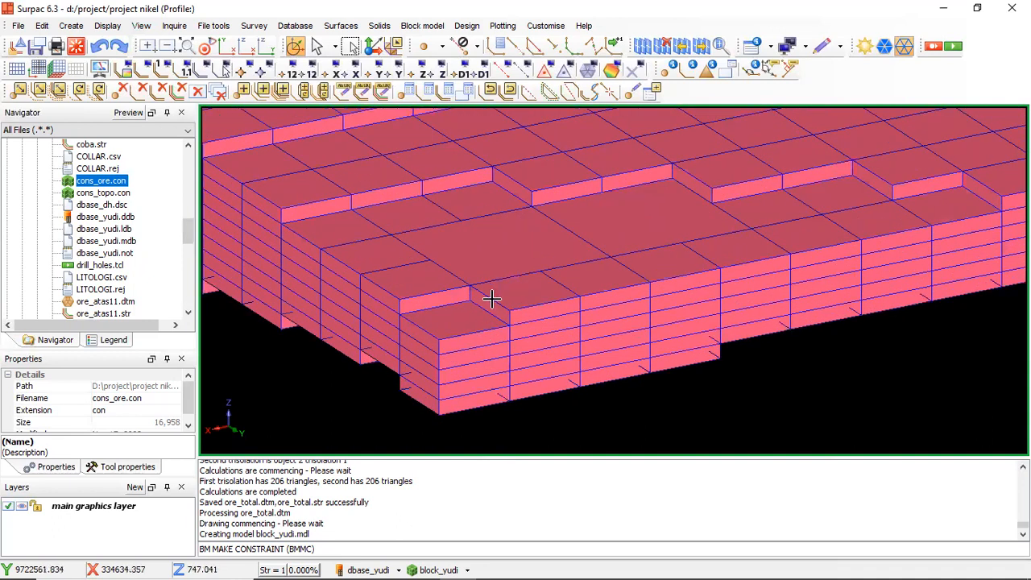
{"action": "scroll", "coordinate": [412, 347], "scroll_direction": "up", "scroll_amount": 2}
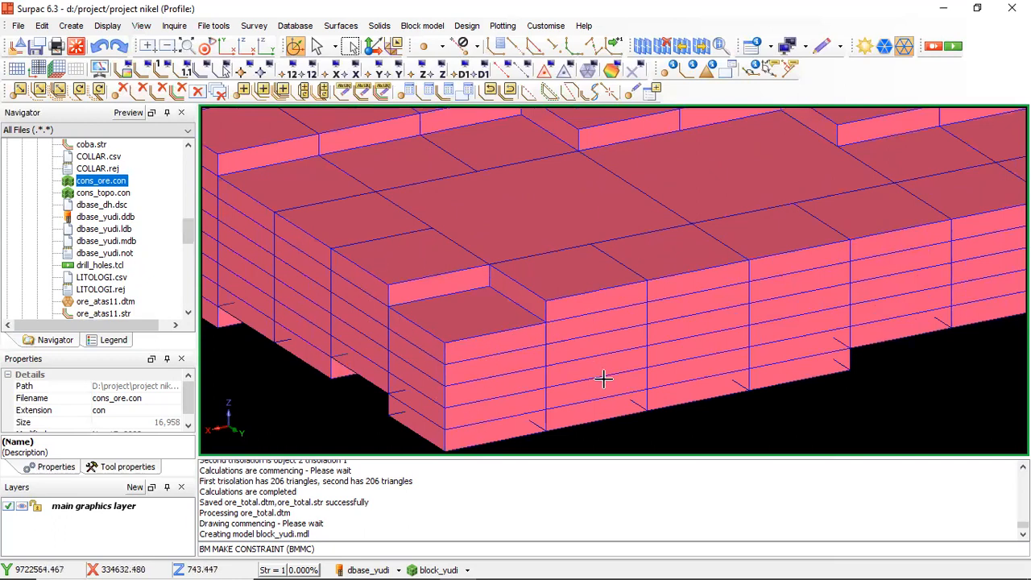
{"action": "scroll", "coordinate": [596, 338], "scroll_direction": "down", "scroll_amount": 1}
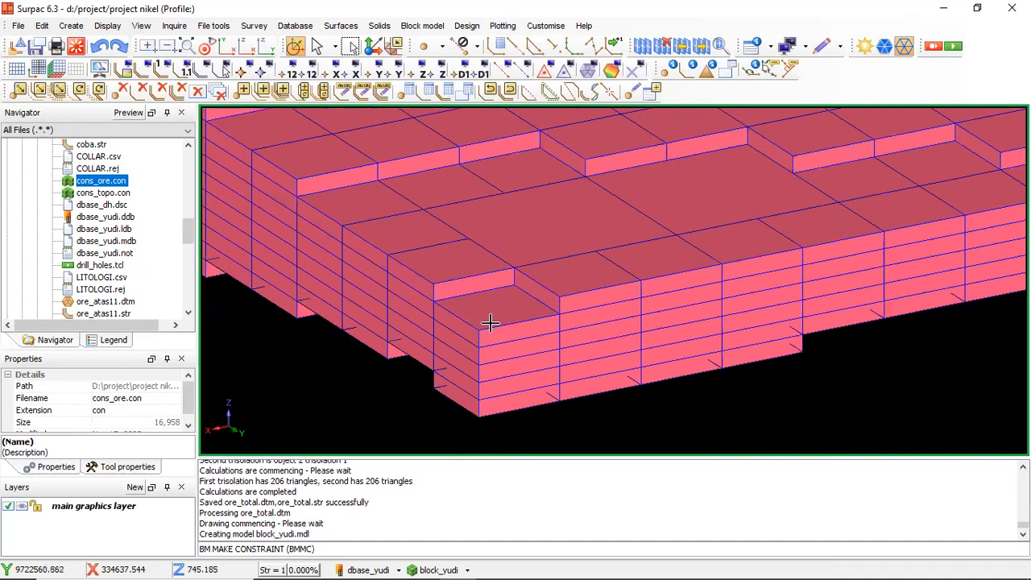
{"action": "left_click", "coordinate": [434, 32]}
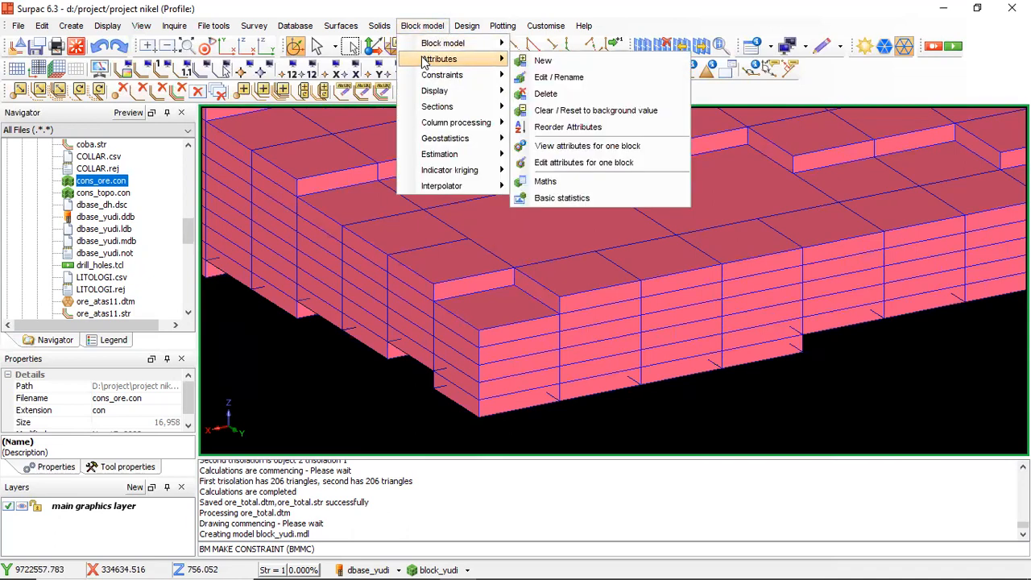
{"action": "mouse_move", "coordinate": [467, 59]}
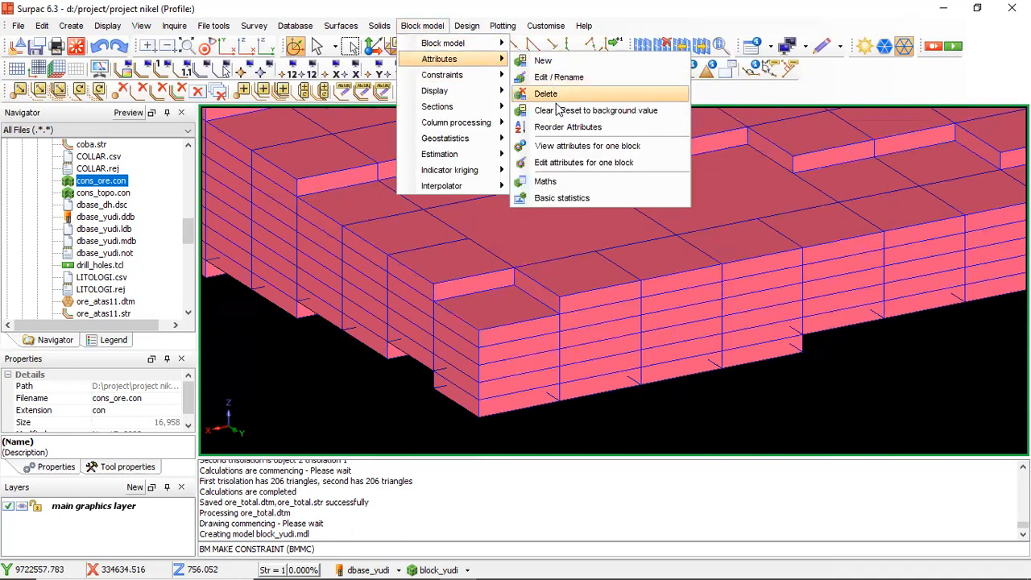
{"action": "left_click", "coordinate": [558, 150]}
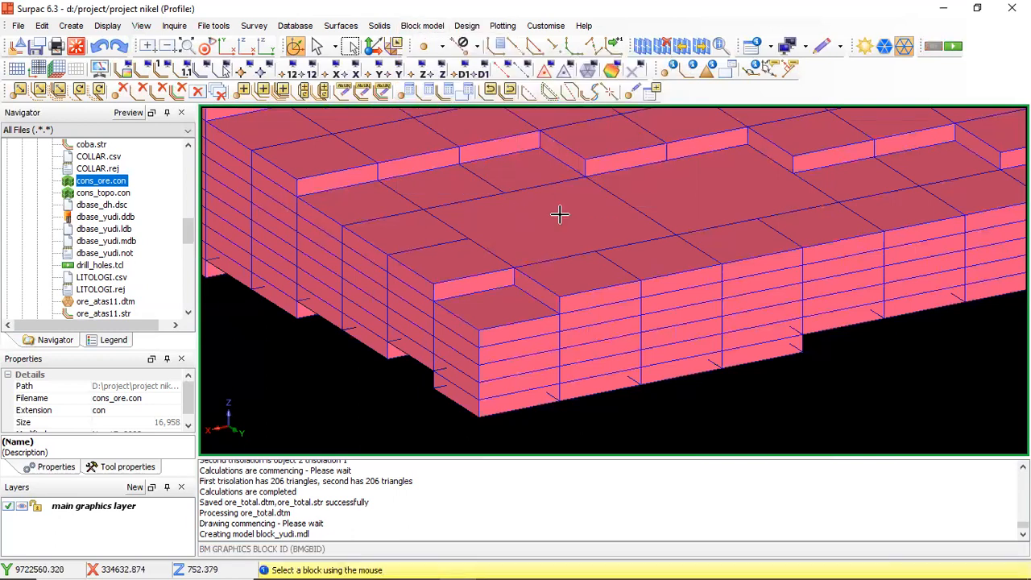
{"action": "left_click", "coordinate": [494, 314]}
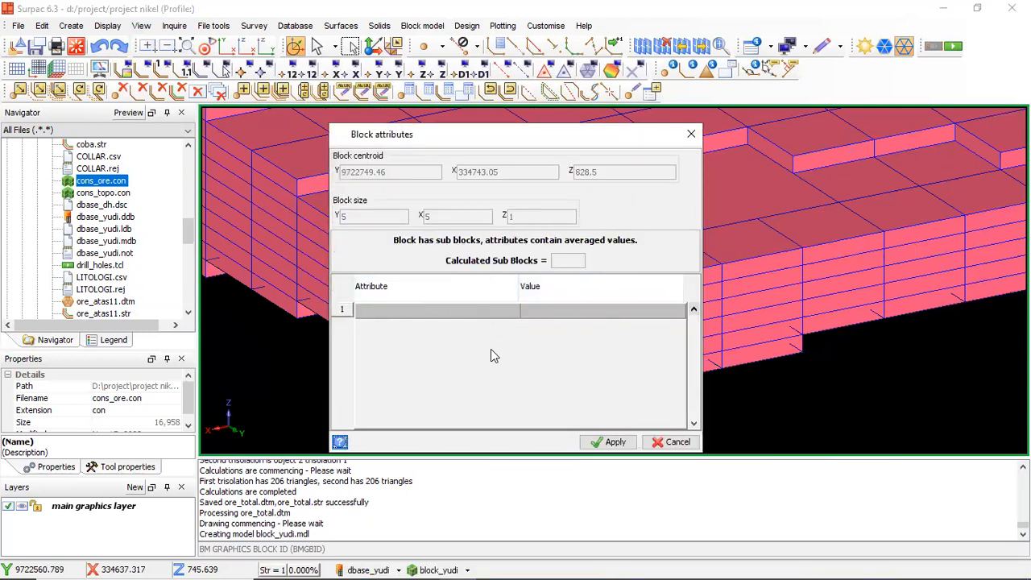
{"action": "left_click", "coordinate": [670, 441]}
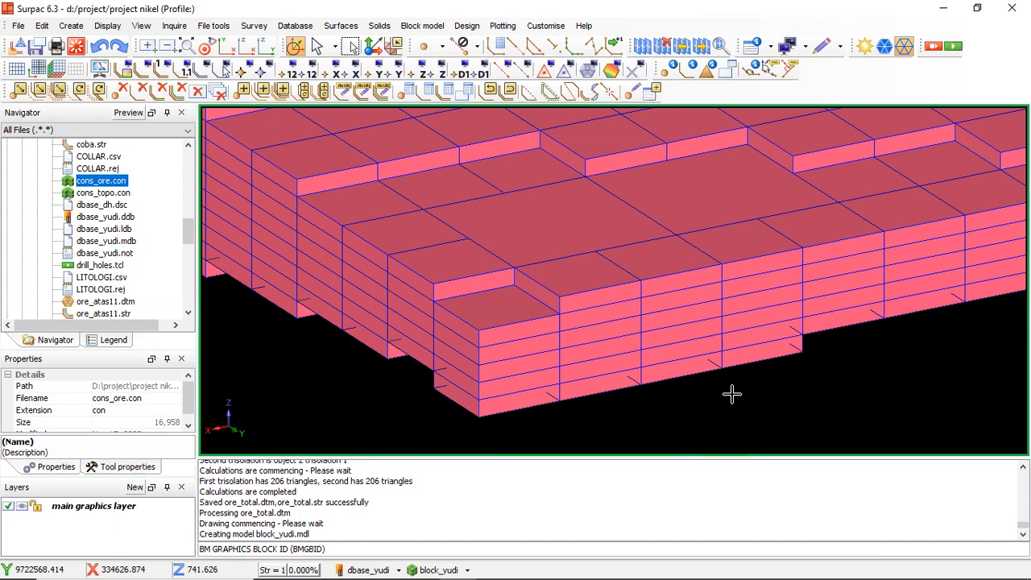
Reset the graphics, remove all constraints from block_yudi and redraw the model in the Blocks style
{"action": "scroll", "coordinate": [731, 394], "scroll_direction": "down", "scroll_amount": 10}
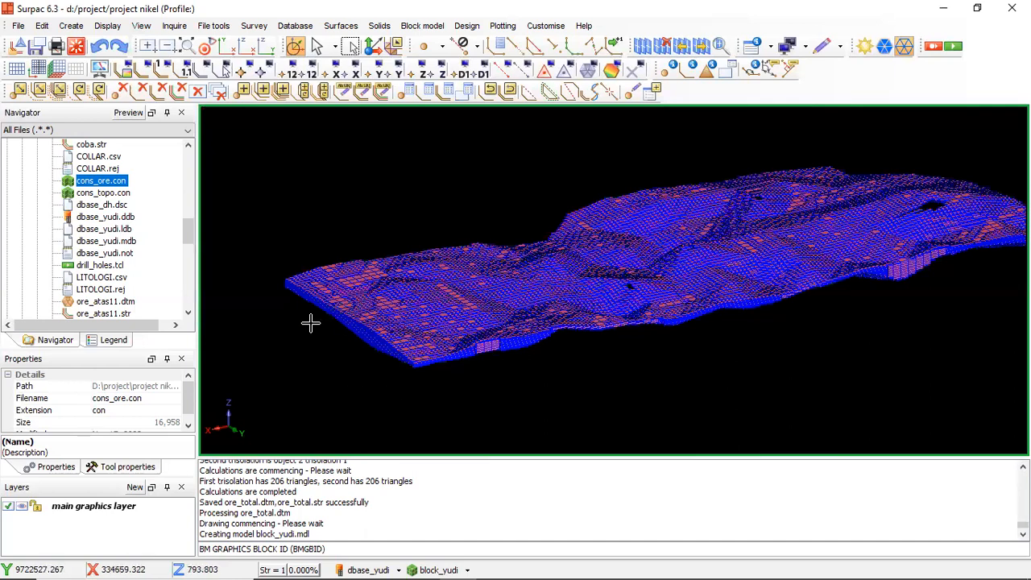
{"action": "left_click", "coordinate": [75, 45]}
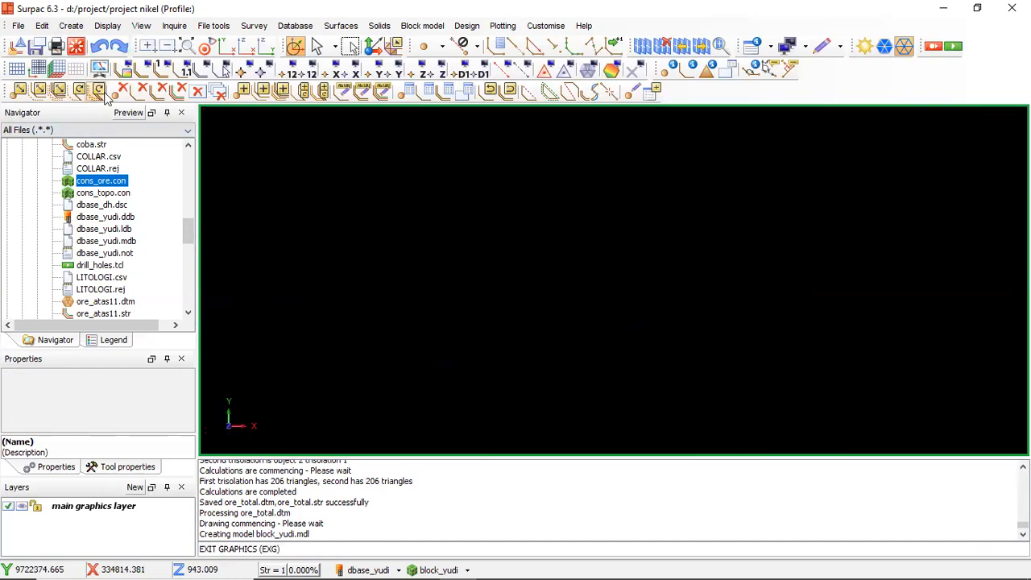
{"action": "left_click", "coordinate": [467, 569]}
{"action": "left_click", "coordinate": [435, 425]}
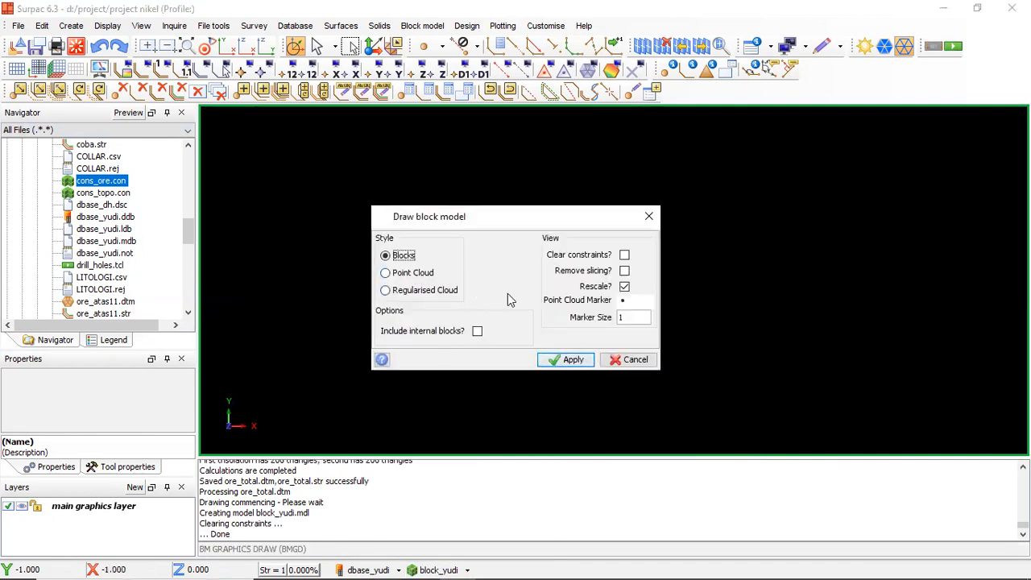
{"action": "left_click", "coordinate": [564, 359]}
{"action": "left_click", "coordinate": [566, 360]}
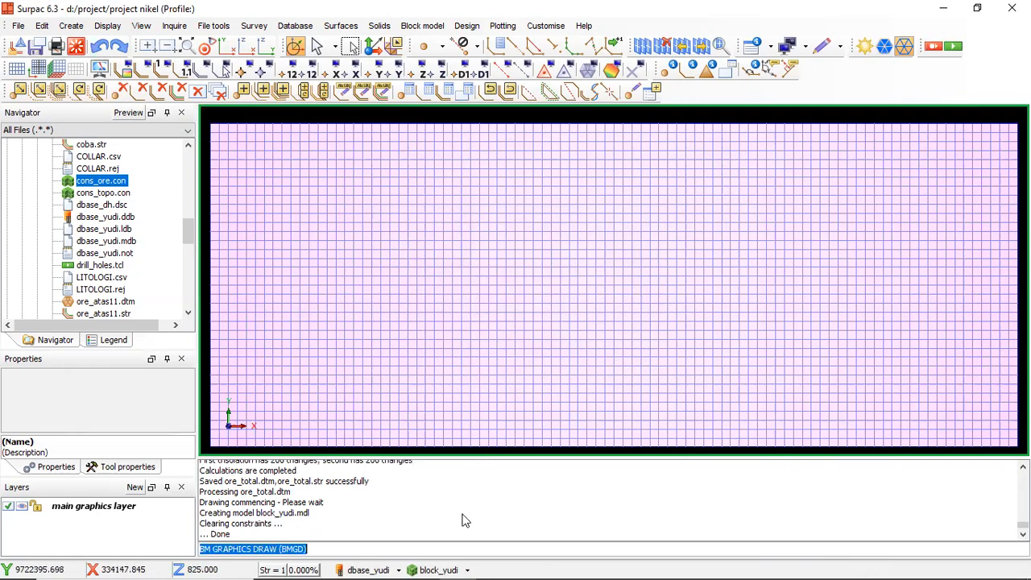
{"action": "left_click", "coordinate": [448, 568]}
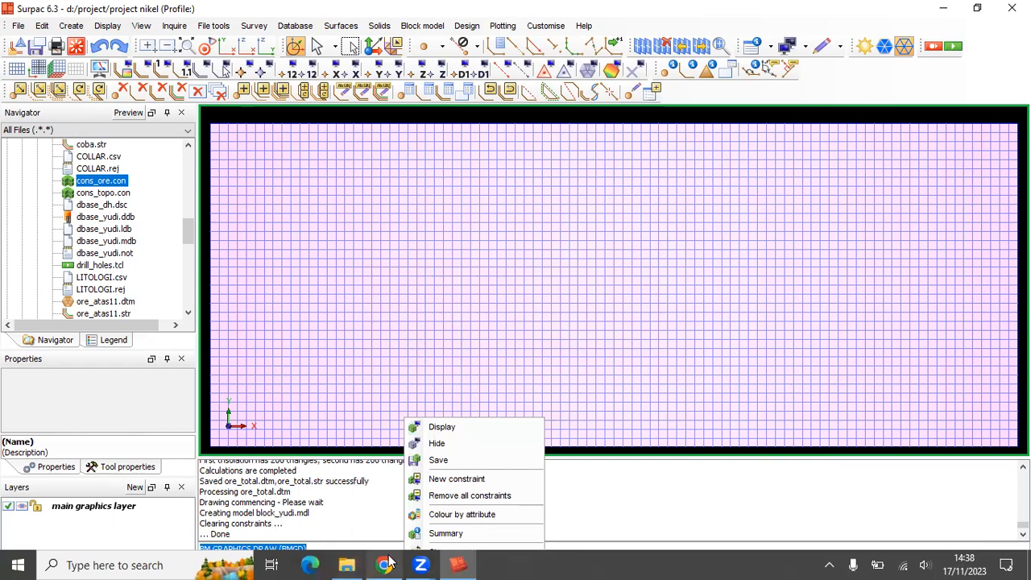
{"action": "left_click", "coordinate": [420, 564]}
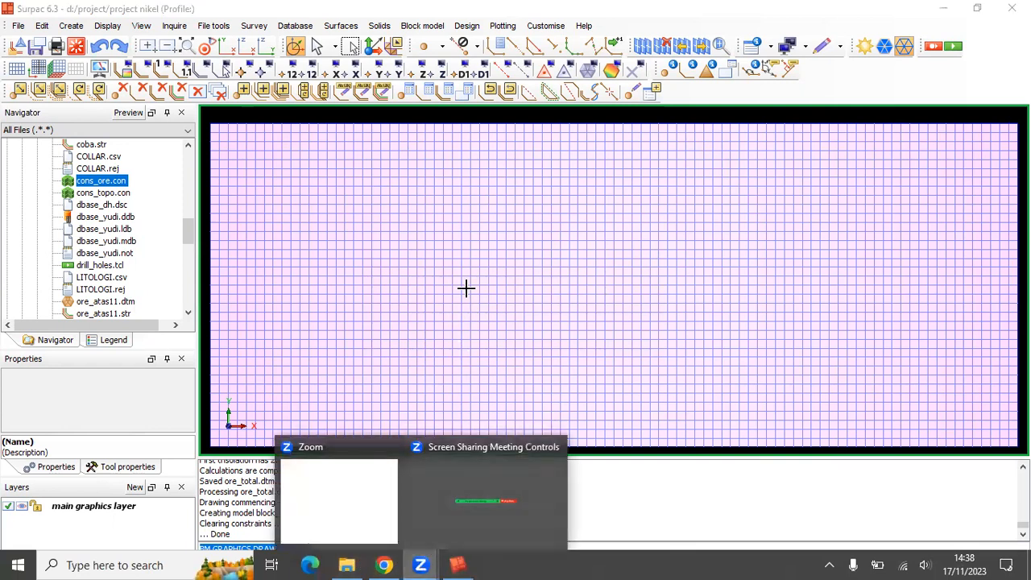
{"action": "left_click", "coordinate": [208, 437]}
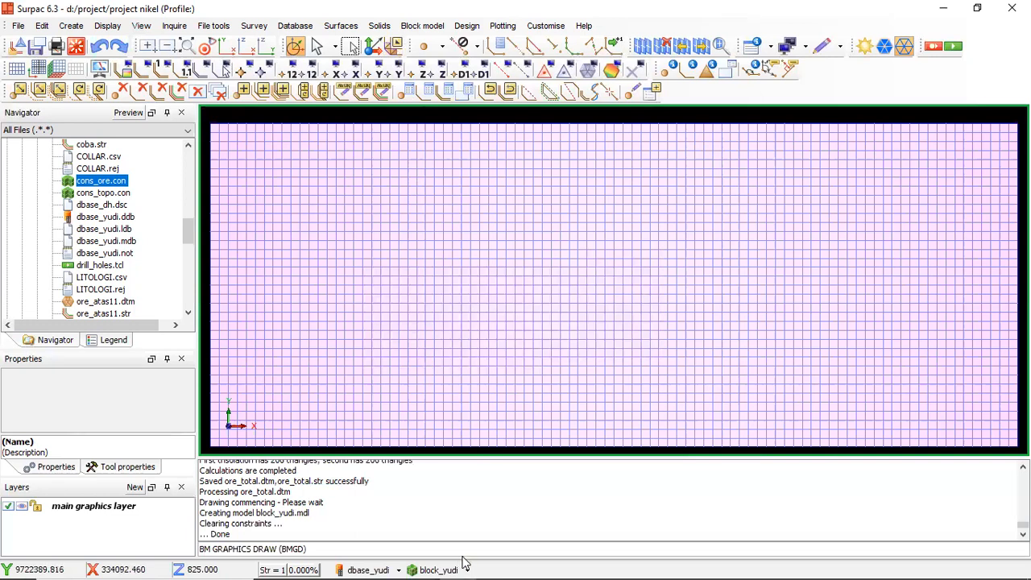
{"action": "left_click", "coordinate": [432, 31]}
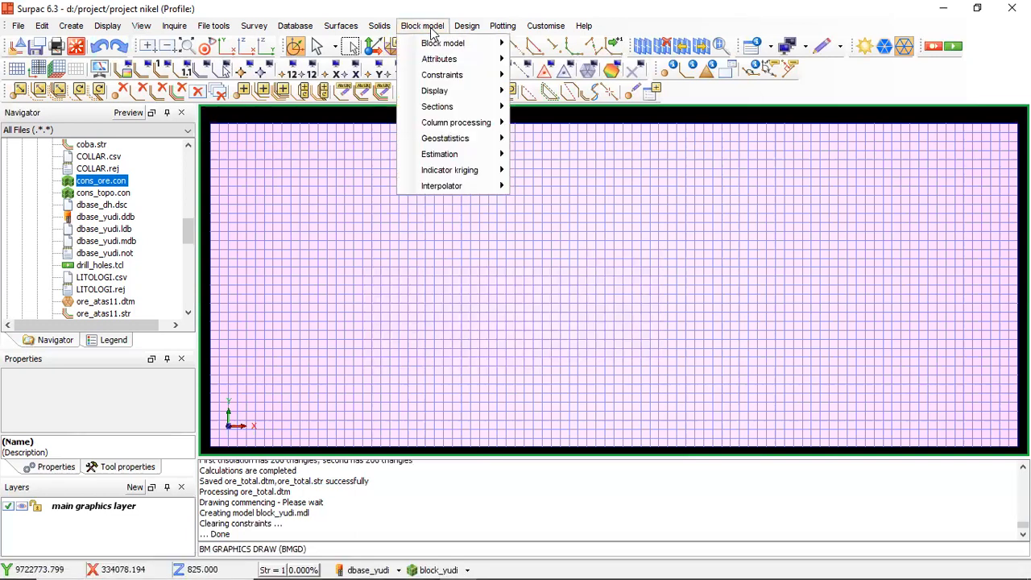
{"action": "mouse_move", "coordinate": [445, 137]}
{"action": "left_click_drag", "start_coordinate": [386, 419], "coordinate": [394, 395]}
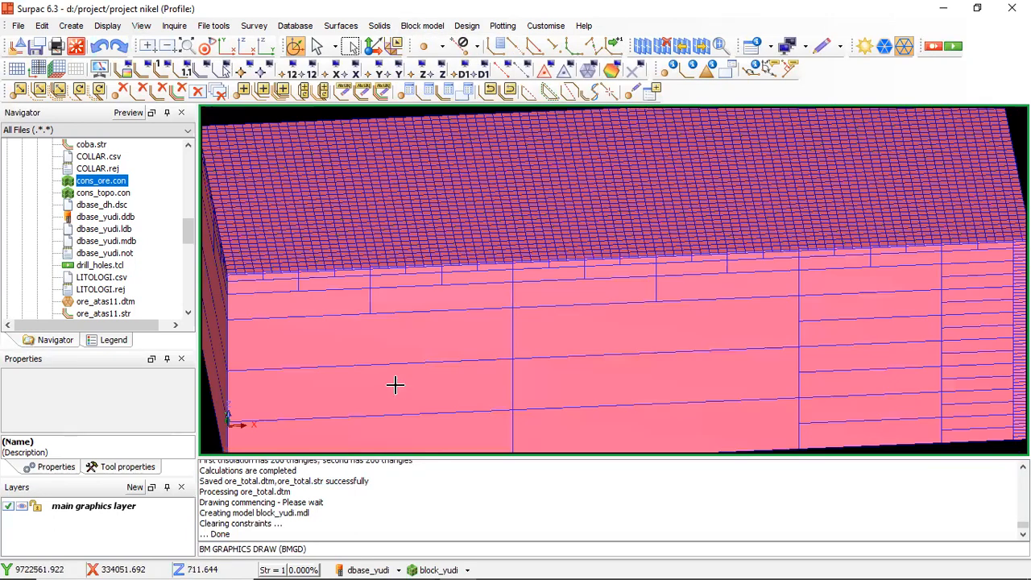
{"action": "scroll", "coordinate": [398, 385], "scroll_direction": "down", "scroll_amount": 1}
{"action": "scroll", "coordinate": [501, 109], "scroll_direction": "down", "scroll_amount": 1}
{"action": "left_click", "coordinate": [422, 26]}
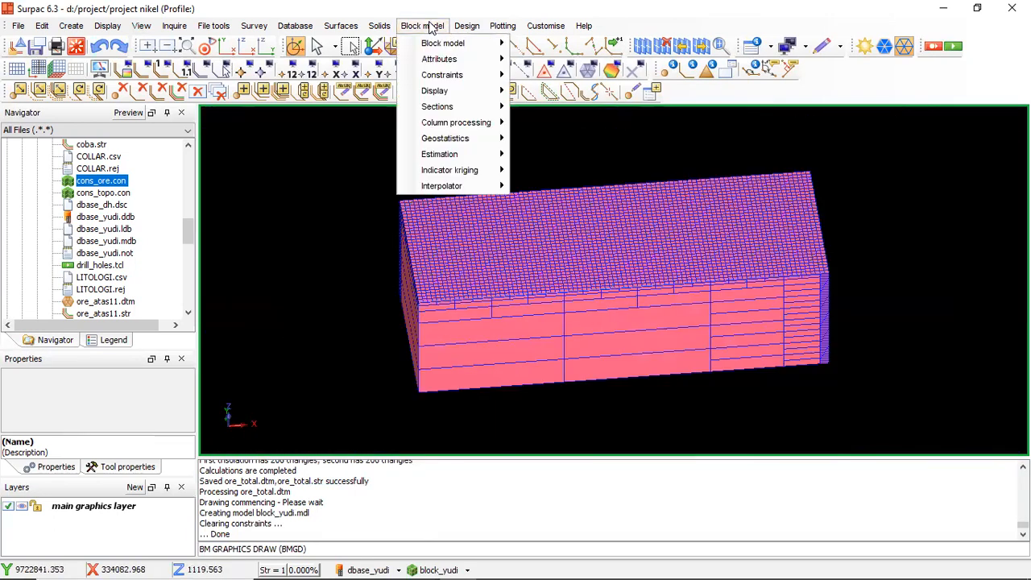
{"action": "mouse_move", "coordinate": [452, 78]}
{"action": "left_click", "coordinate": [568, 76]}
{"action": "left_click", "coordinate": [355, 206]}
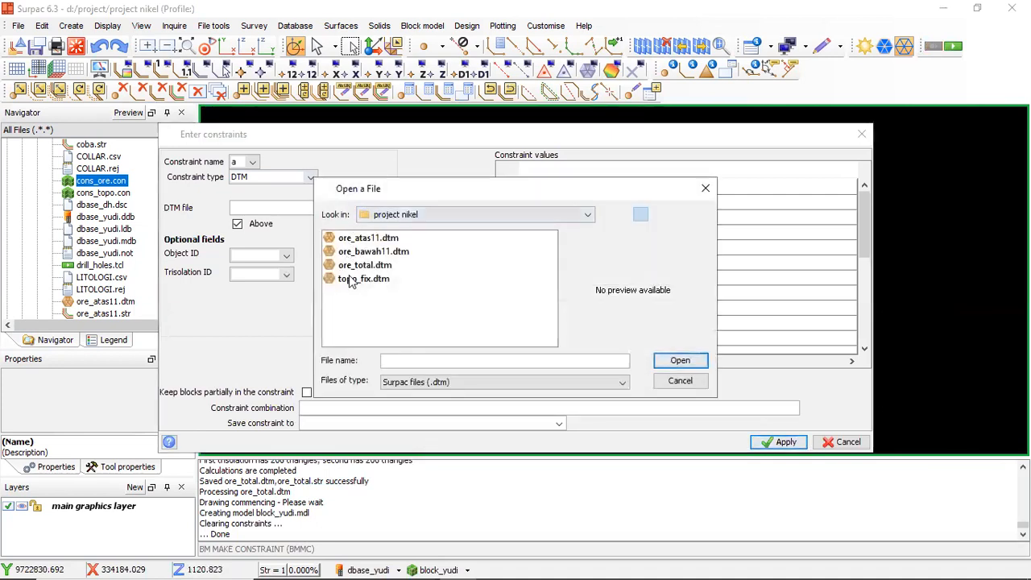
{"action": "left_click", "coordinate": [362, 279]}
{"action": "left_click", "coordinate": [680, 360]}
{"action": "left_click", "coordinate": [237, 225]}
{"action": "left_click", "coordinate": [428, 188]}
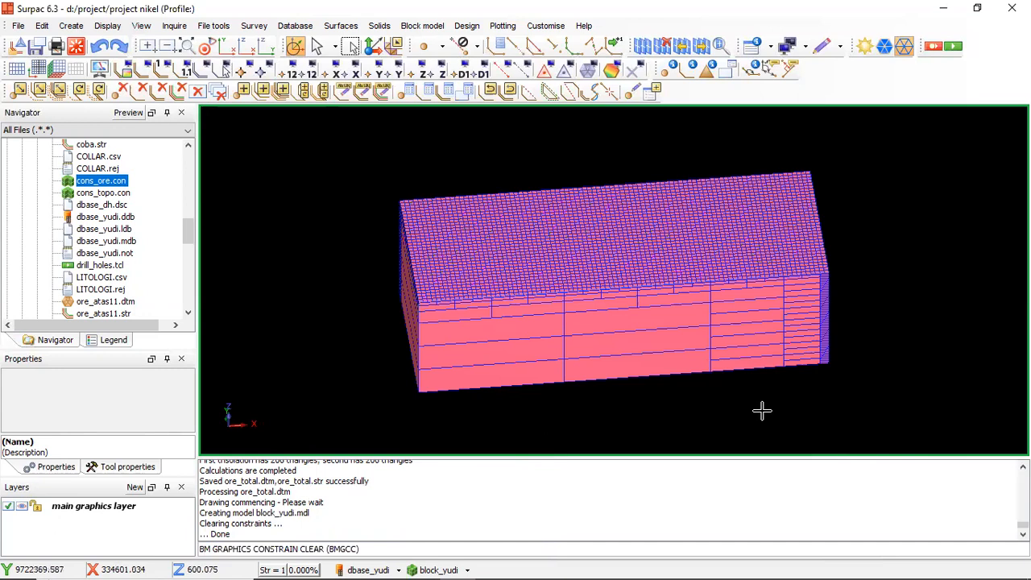
{"action": "left_click", "coordinate": [778, 442]}
Start a new constraint file and add a DTM constraint keeping blocks not above topo_fix.dtm
{"action": "left_click", "coordinate": [416, 28]}
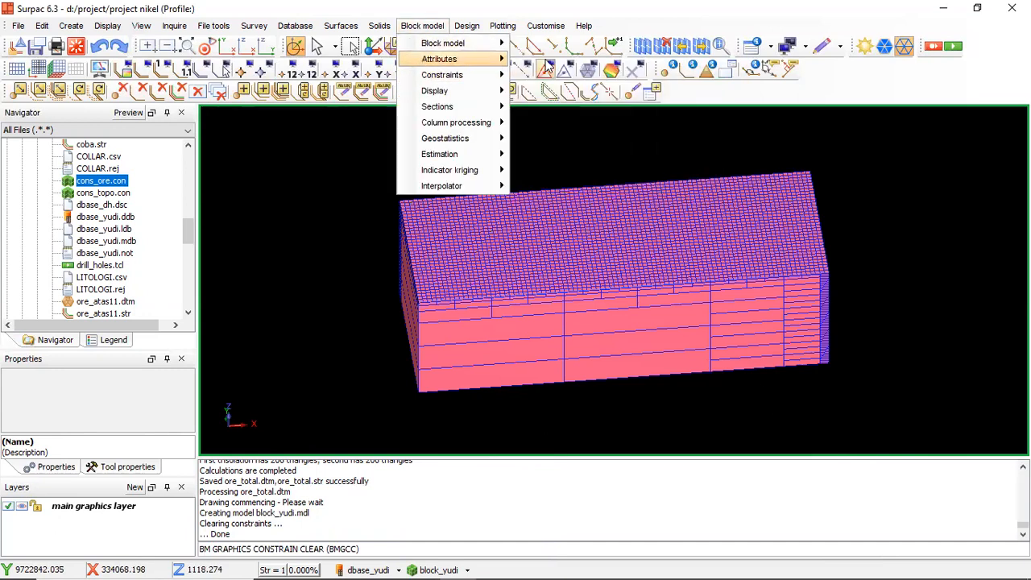
{"action": "mouse_move", "coordinate": [484, 74]}
{"action": "left_click", "coordinate": [523, 77]}
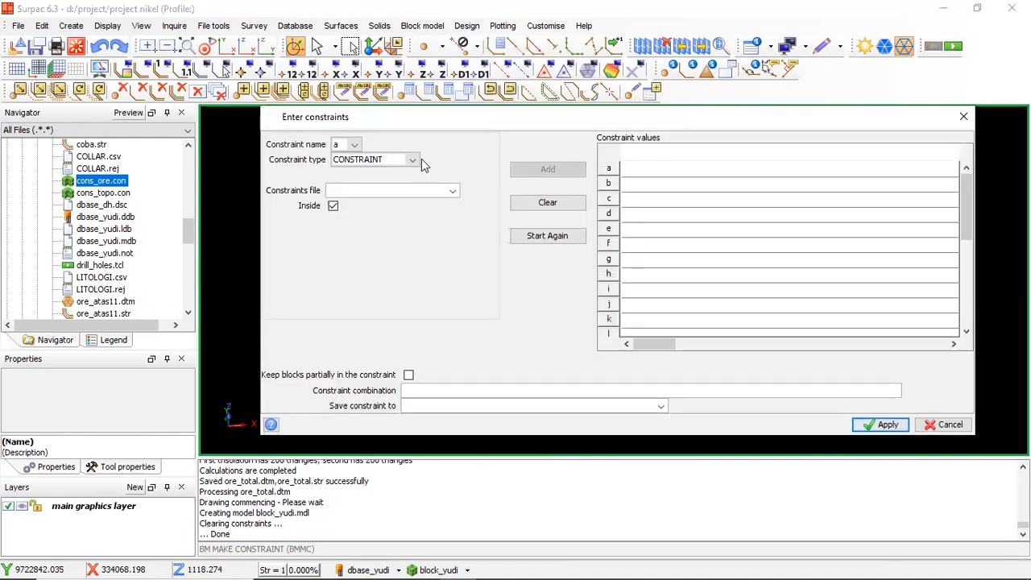
{"action": "left_click", "coordinate": [415, 159]}
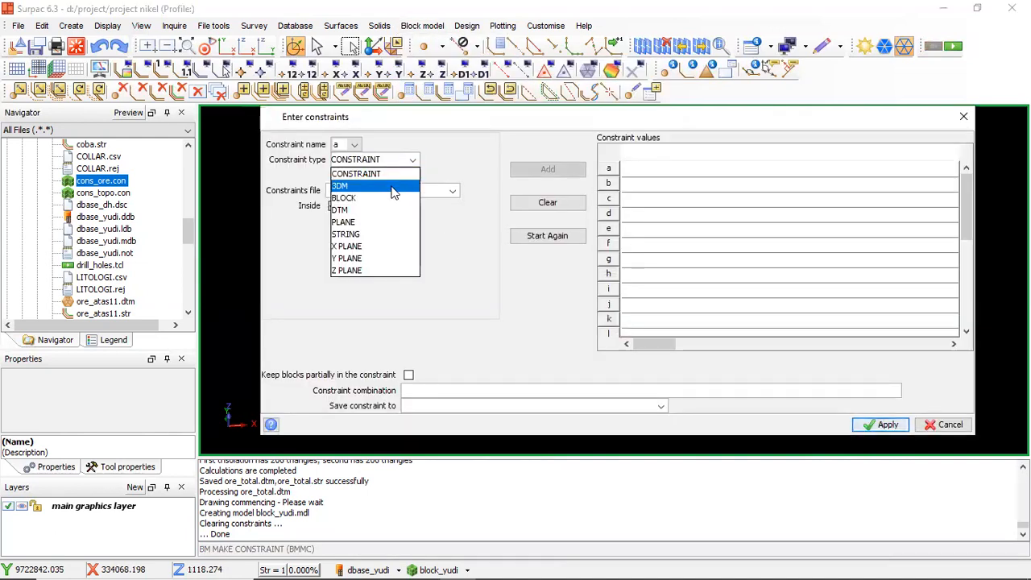
{"action": "left_click", "coordinate": [382, 211]}
{"action": "left_click", "coordinate": [459, 191]}
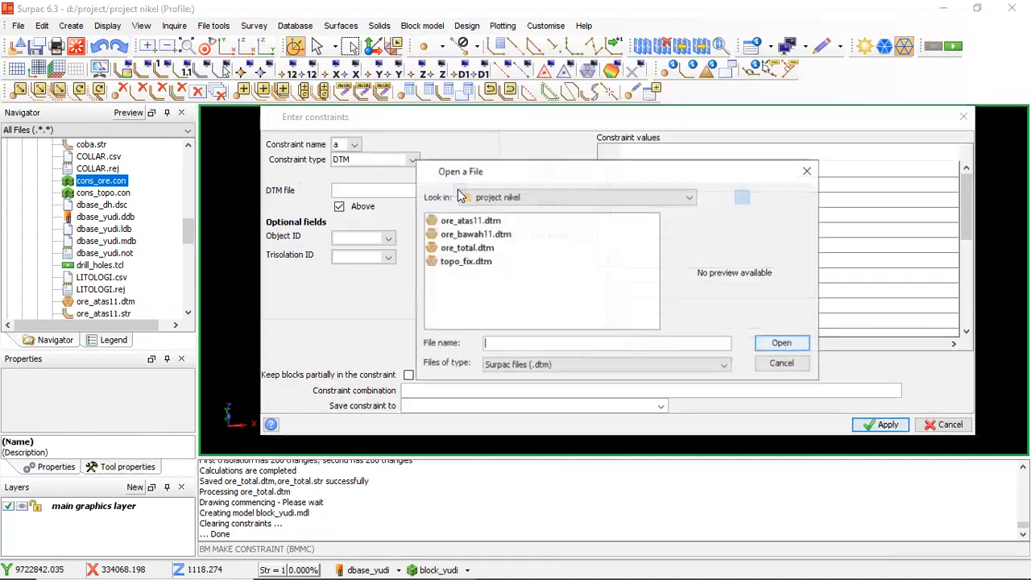
{"action": "left_click", "coordinate": [466, 261]}
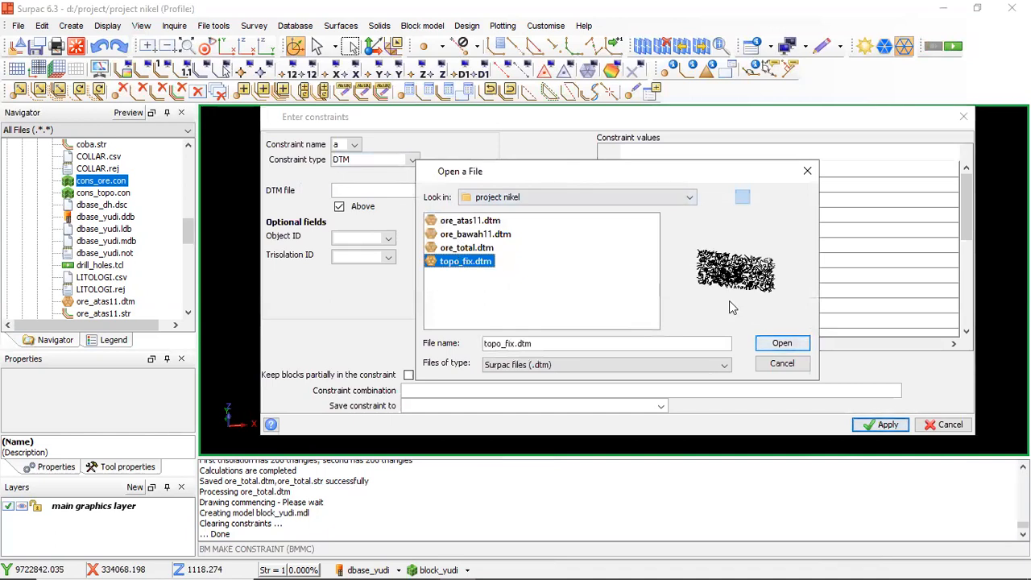
{"action": "left_click", "coordinate": [777, 342]}
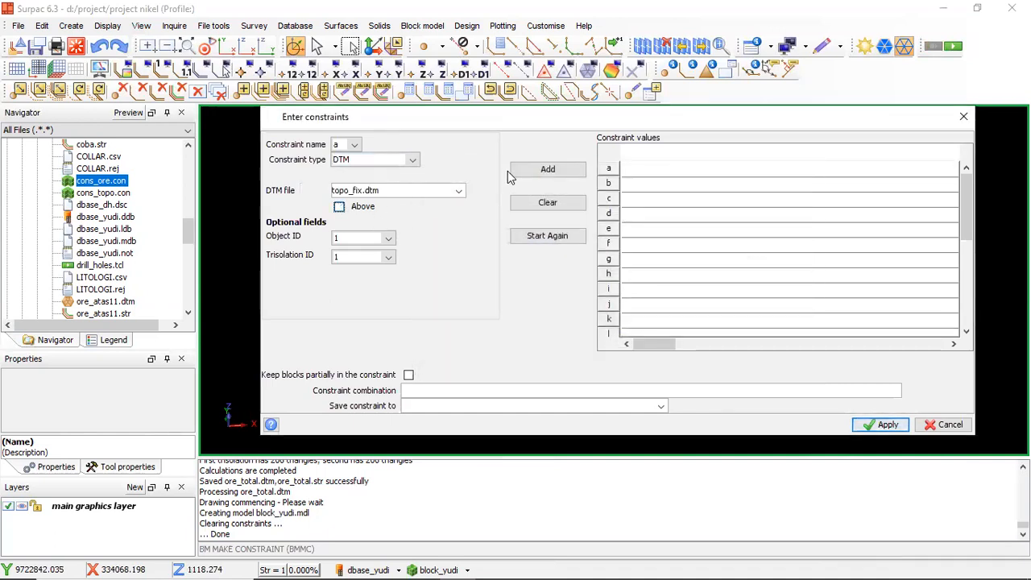
{"action": "left_click", "coordinate": [534, 176]}
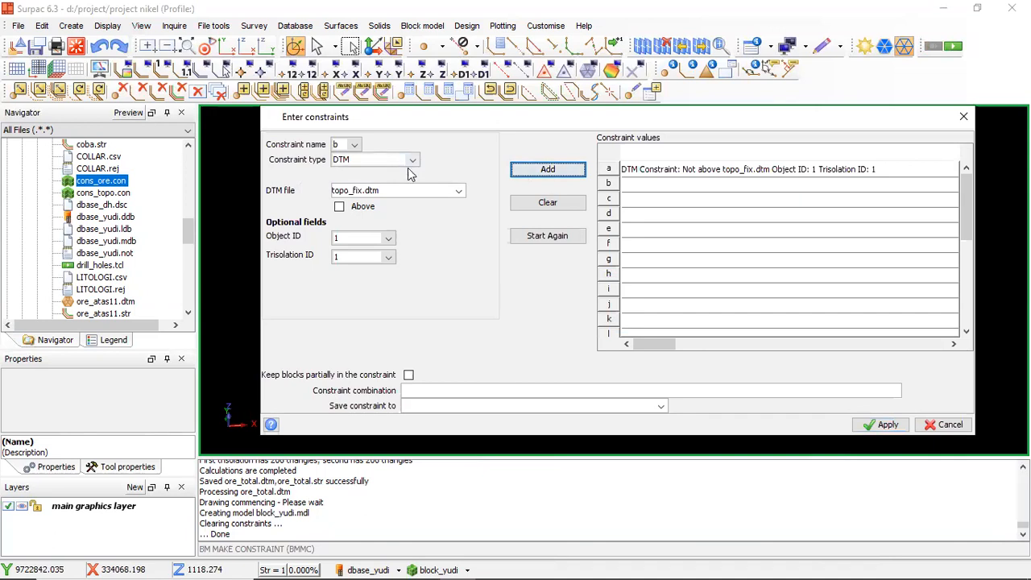
Add a second DTM constraint that keeps blocks above ore_bawah11.dtm
{"action": "left_click", "coordinate": [459, 190]}
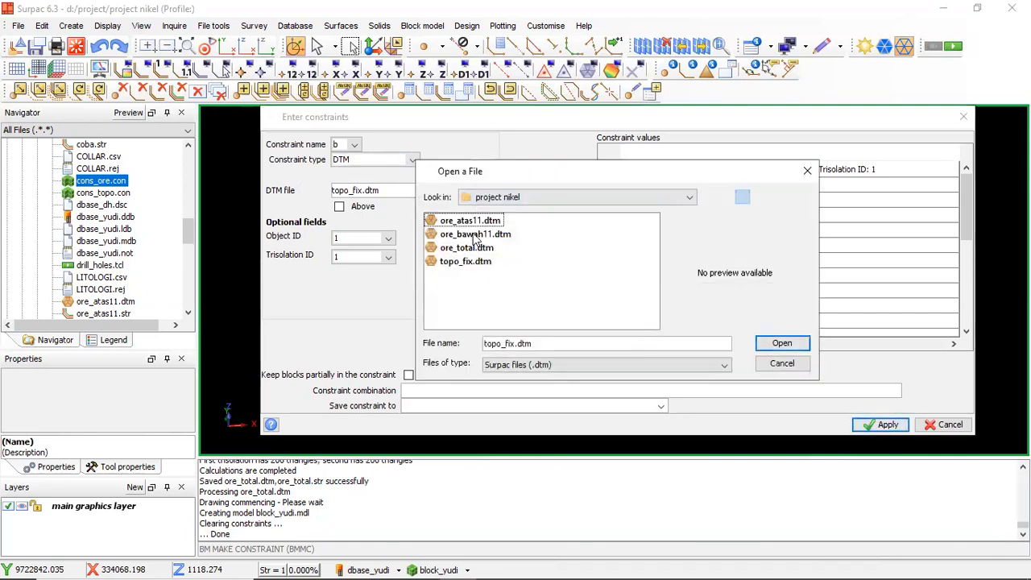
{"action": "left_click", "coordinate": [474, 235]}
{"action": "left_click", "coordinate": [773, 344]}
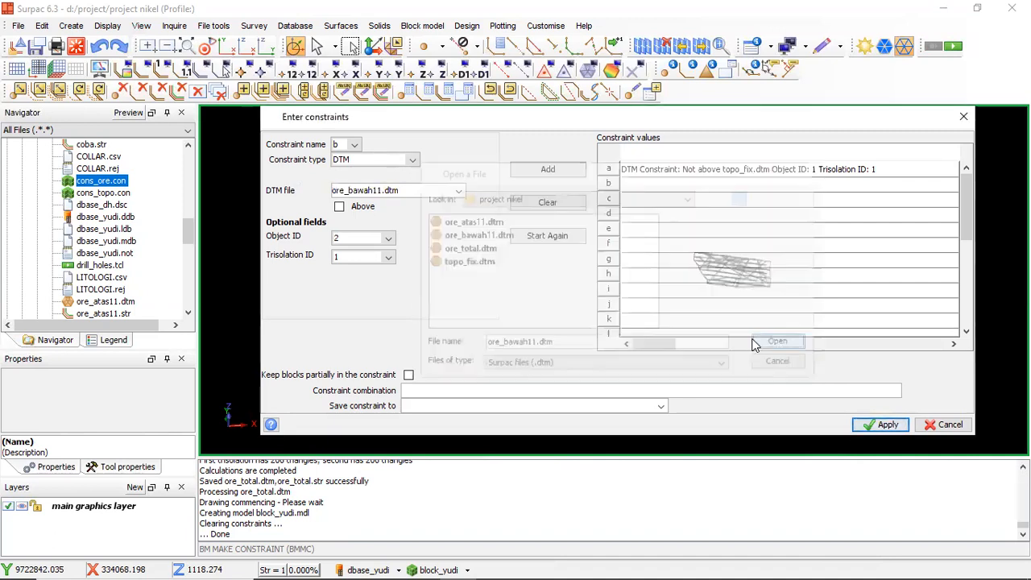
{"action": "left_click", "coordinate": [339, 207]}
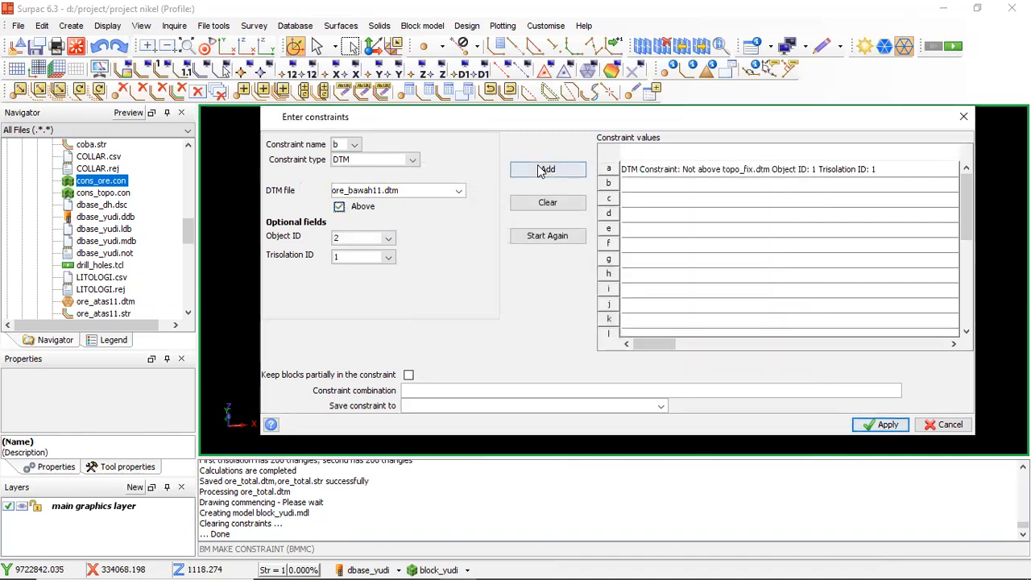
{"action": "left_click", "coordinate": [547, 170]}
Save the combined topography and lower-ore constraint as cons_topo_ore
{"action": "left_click", "coordinate": [431, 407]}
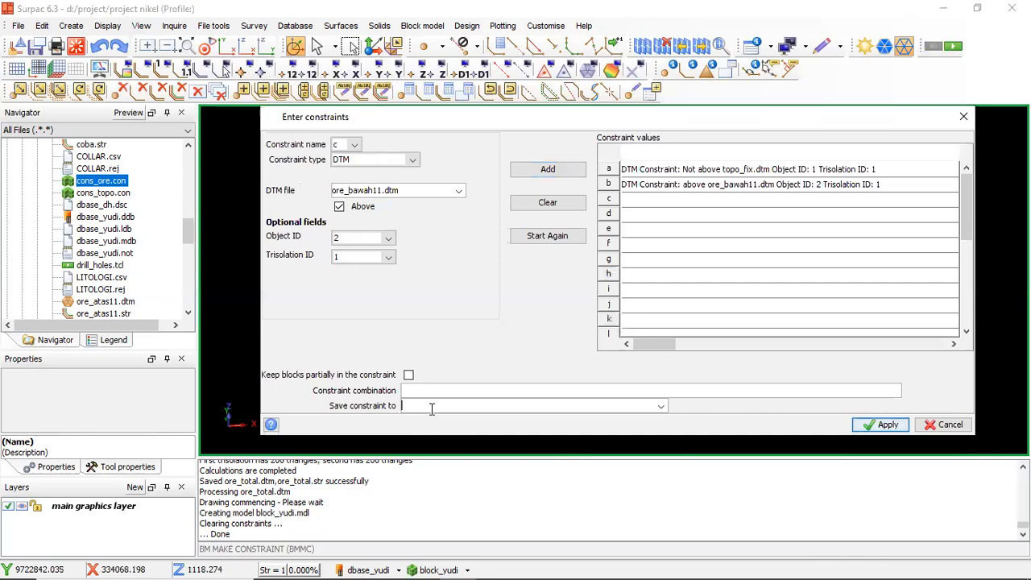
{"action": "type", "text": "cons_topo_ore"}
{"action": "left_click", "coordinate": [898, 428]}
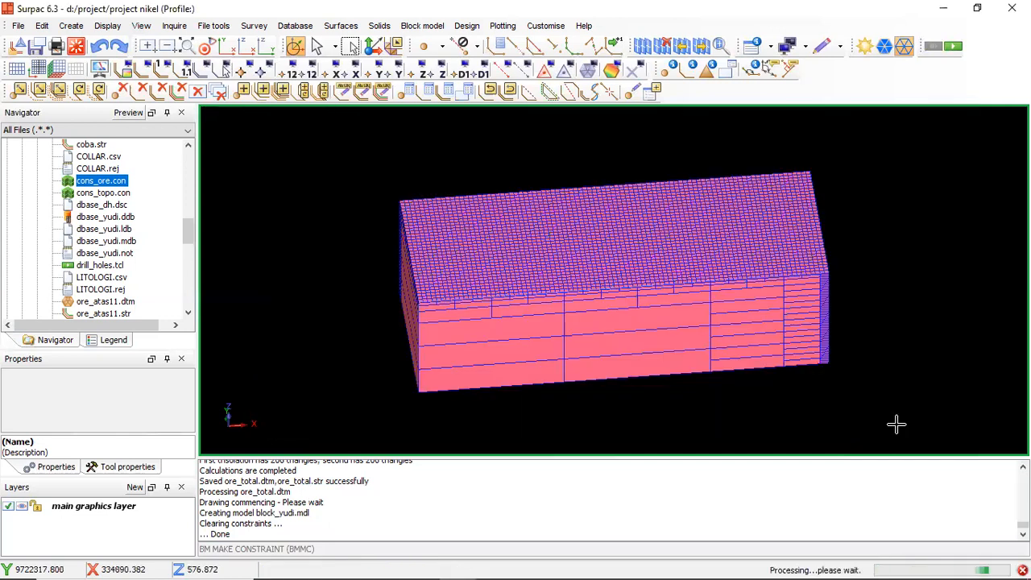
Apply cons_topo_ore.con to the displayed block model and inspect the gap in its upper surface
{"action": "left_click", "coordinate": [103, 206]}
{"action": "left_click_drag", "start_coordinate": [103, 208], "coordinate": [637, 223]}
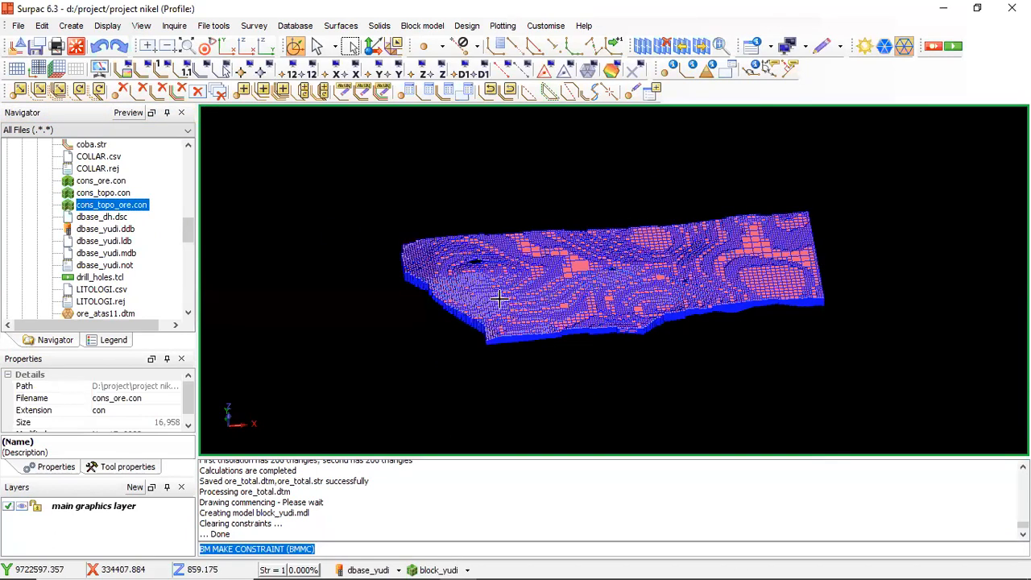
{"action": "scroll", "coordinate": [492, 298], "scroll_direction": "up", "scroll_amount": 3}
{"action": "scroll", "coordinate": [419, 214], "scroll_direction": "up", "scroll_amount": 3}
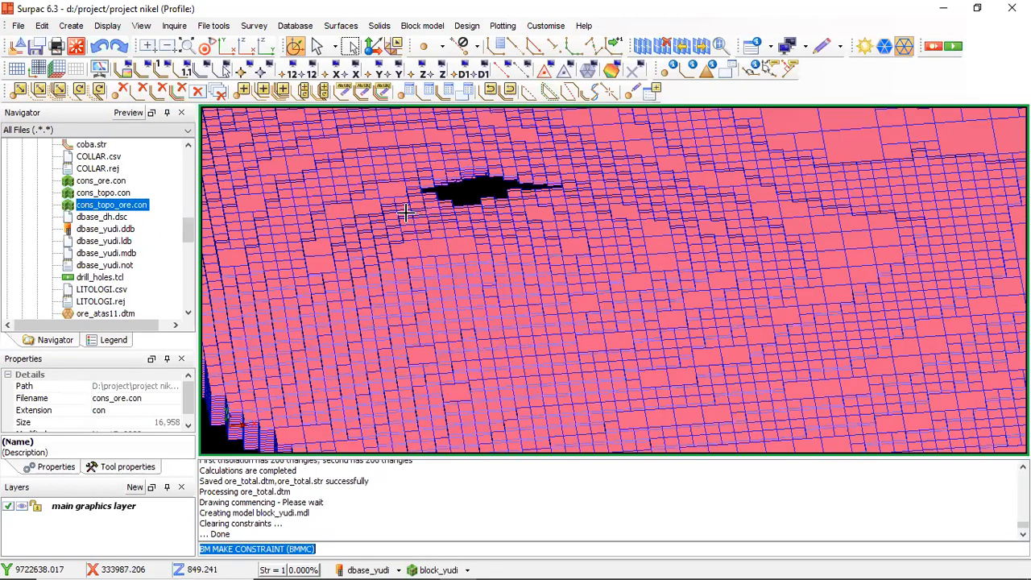
{"action": "scroll", "coordinate": [487, 311], "scroll_direction": "down", "scroll_amount": 5}
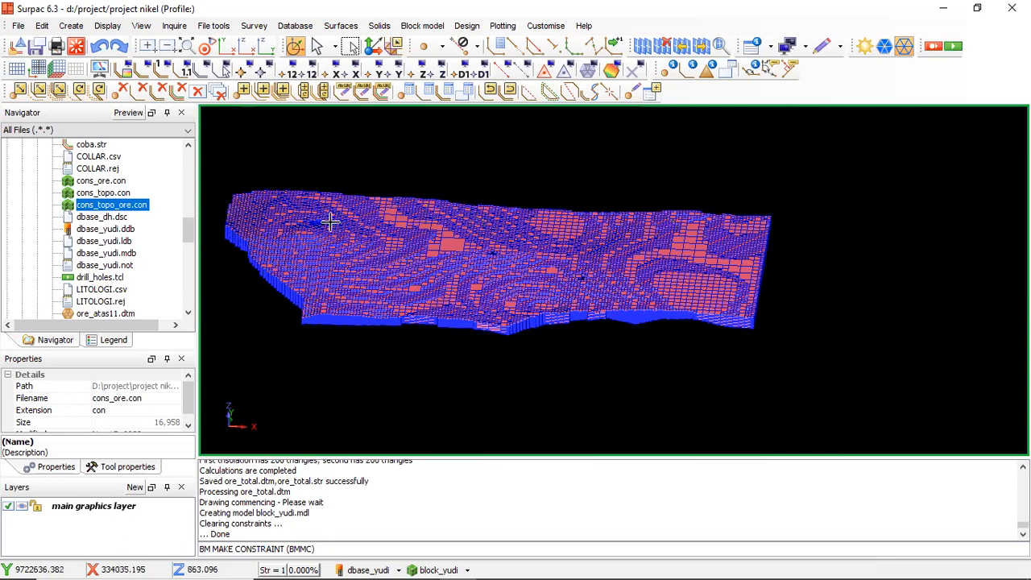
Examine the upper surface and outer edges of the block model constrained by topography and lower ore
{"action": "scroll", "coordinate": [307, 228], "scroll_direction": "up", "scroll_amount": 1}
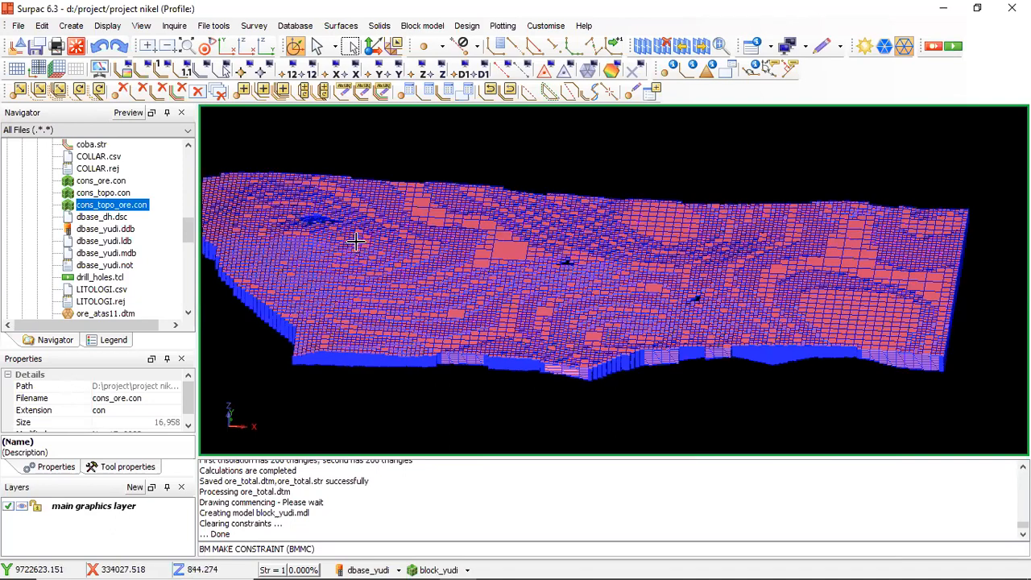
{"action": "scroll", "coordinate": [435, 261], "scroll_direction": "down", "scroll_amount": 3}
{"action": "scroll", "coordinate": [432, 246], "scroll_direction": "up", "scroll_amount": 2}
{"action": "scroll", "coordinate": [435, 253], "scroll_direction": "up", "scroll_amount": 2}
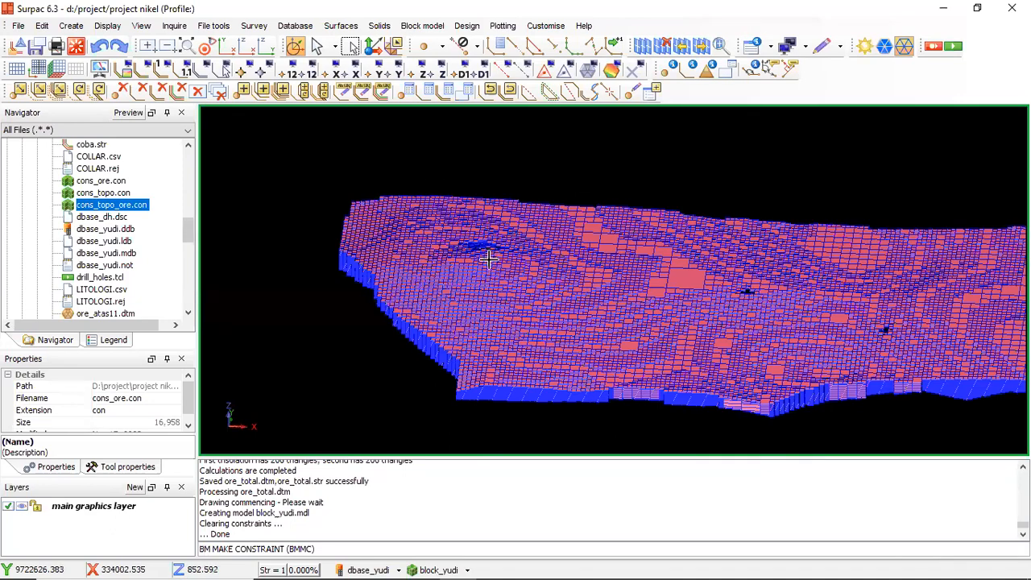
{"action": "scroll", "coordinate": [979, 305], "scroll_direction": "down", "scroll_amount": 2}
{"action": "scroll", "coordinate": [977, 294], "scroll_direction": "up", "scroll_amount": 2}
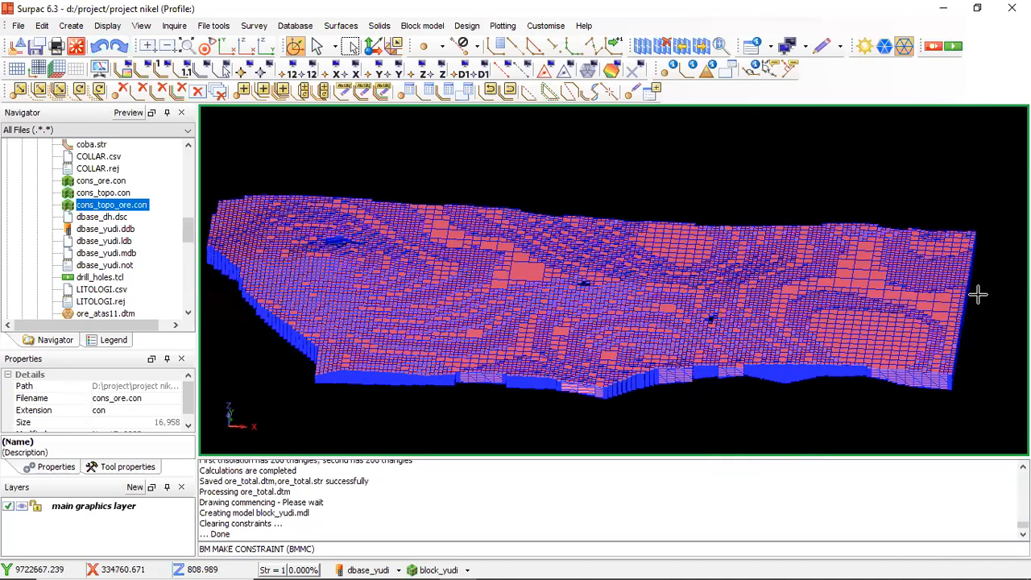
{"action": "scroll", "coordinate": [978, 295], "scroll_direction": "down", "scroll_amount": 1}
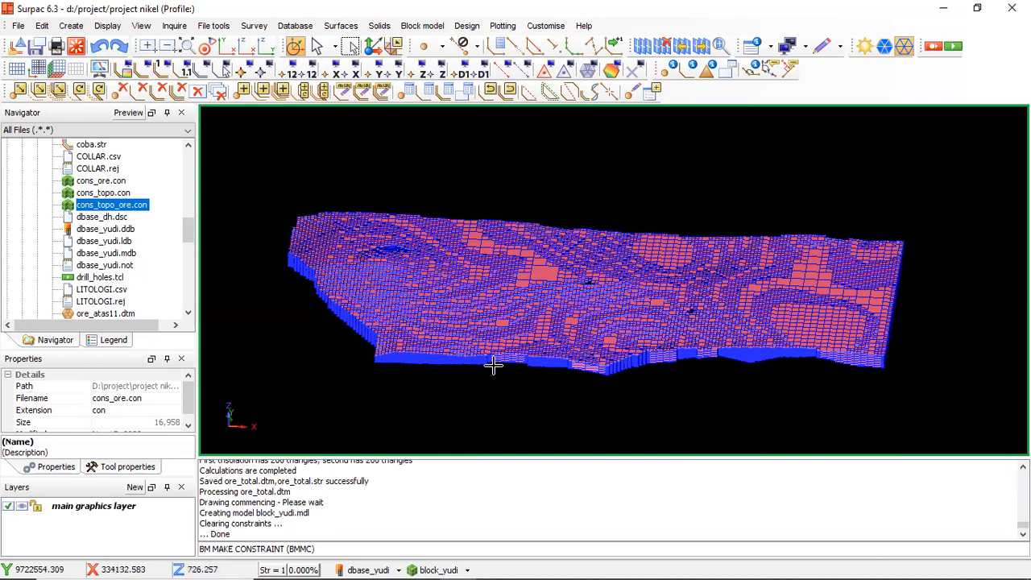
{"action": "scroll", "coordinate": [416, 334], "scroll_direction": "up", "scroll_amount": 2}
{"action": "scroll", "coordinate": [417, 334], "scroll_direction": "down", "scroll_amount": 1}
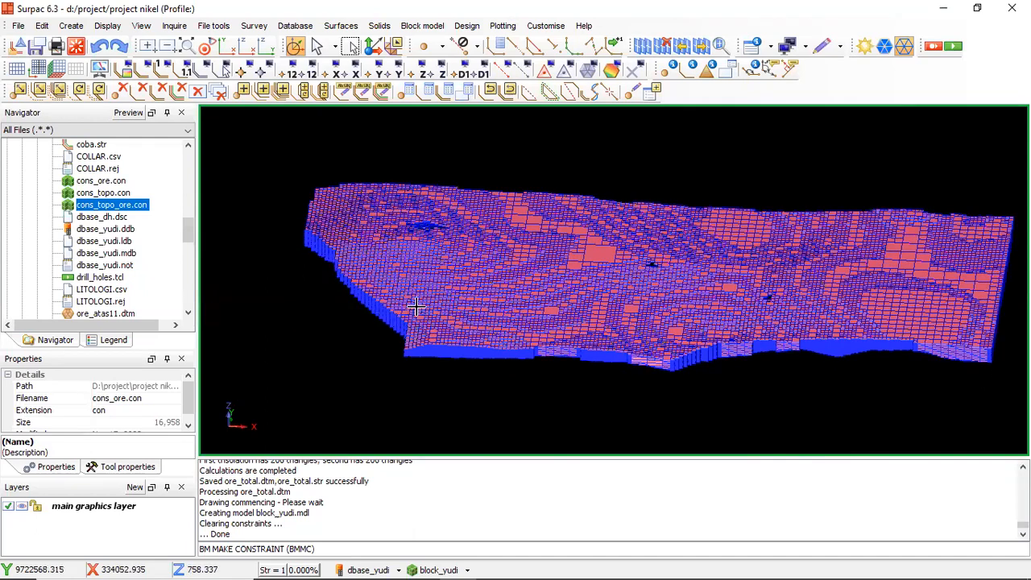
Start adding block model attributes and define ni as a real attribute with 2 decimals
{"action": "left_click", "coordinate": [420, 25]}
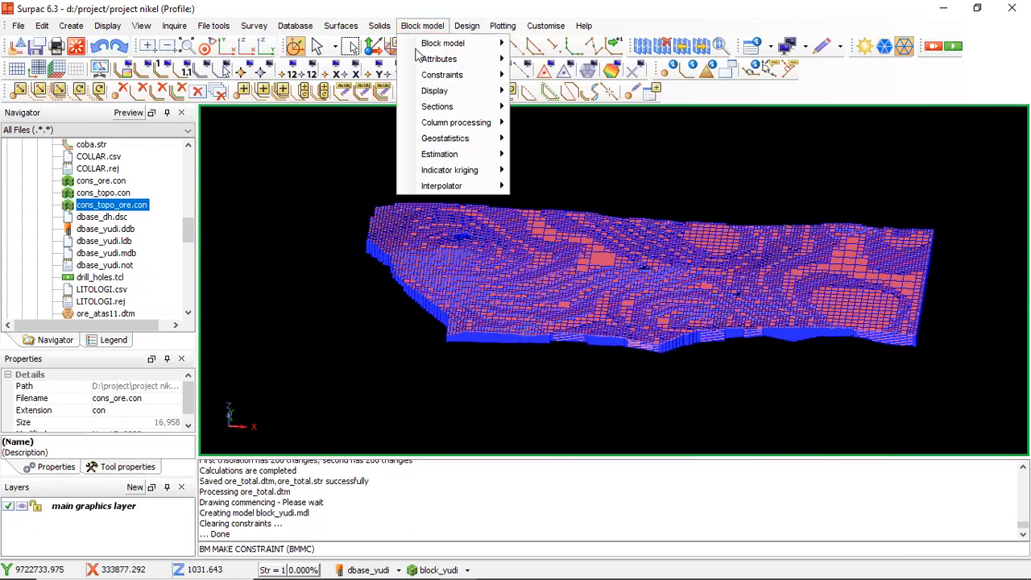
{"action": "mouse_move", "coordinate": [464, 62]}
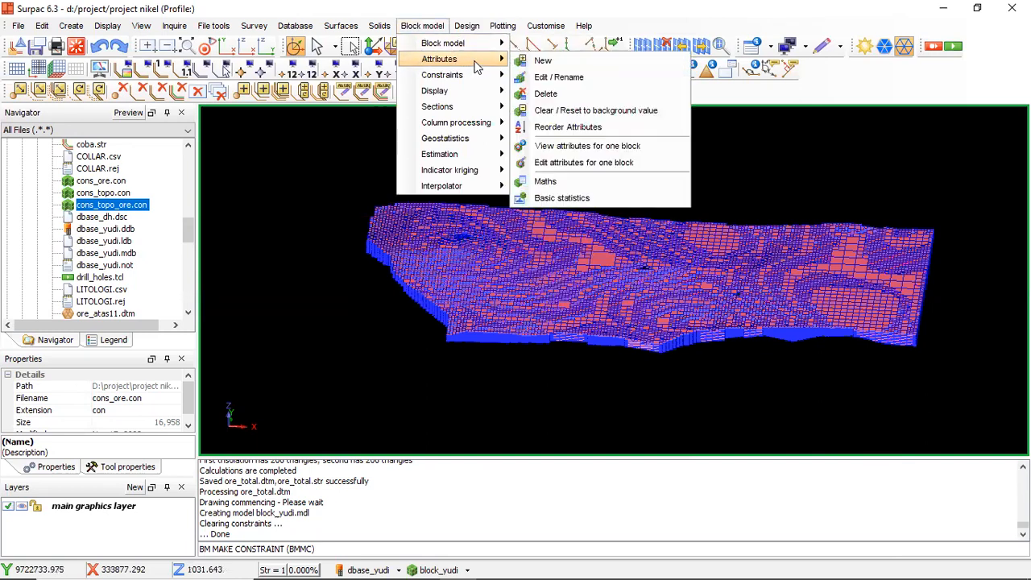
{"action": "left_click", "coordinate": [541, 63]}
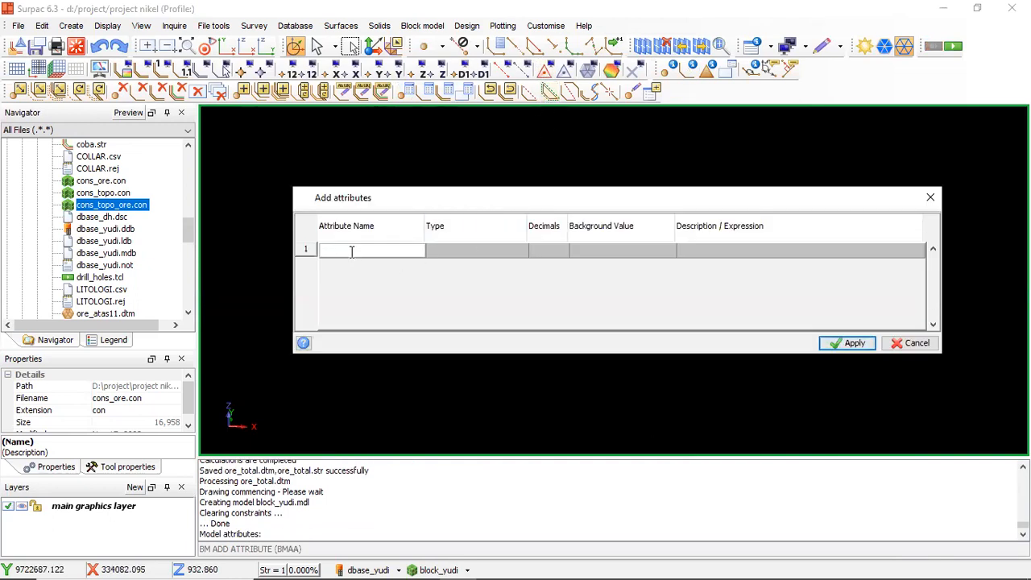
{"action": "type", "text": "ni"}
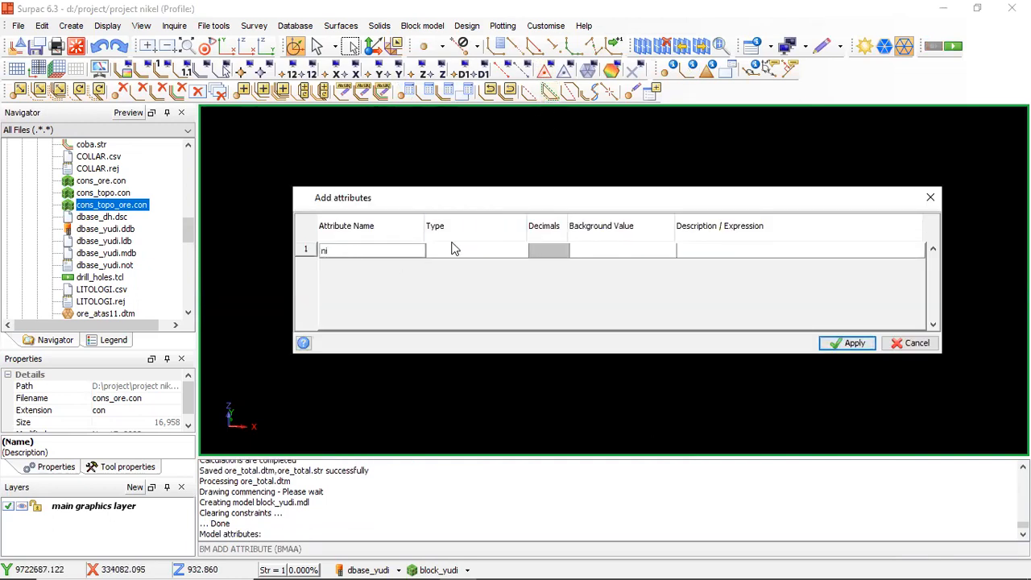
{"action": "left_click", "coordinate": [458, 249]}
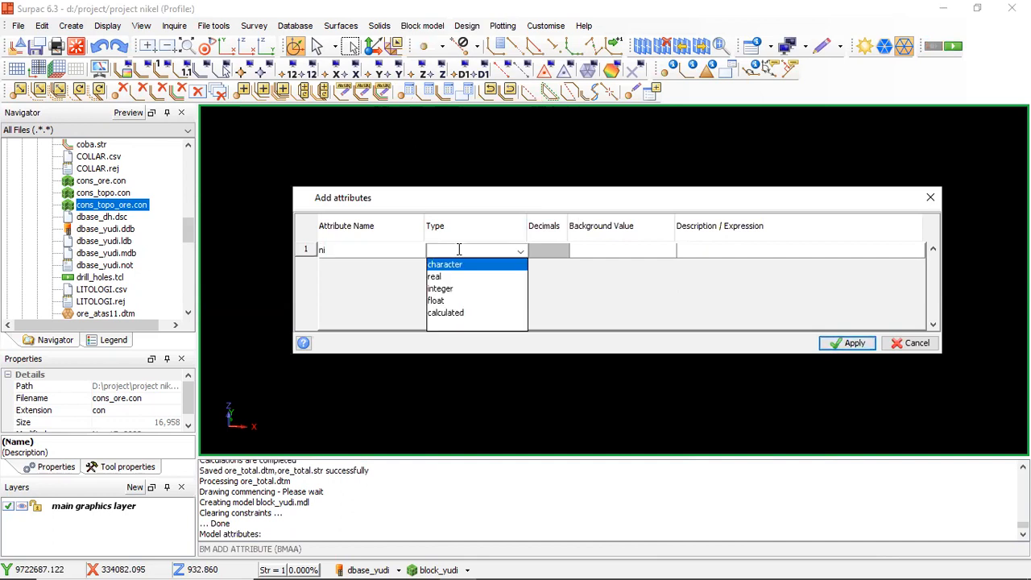
{"action": "left_click", "coordinate": [455, 279]}
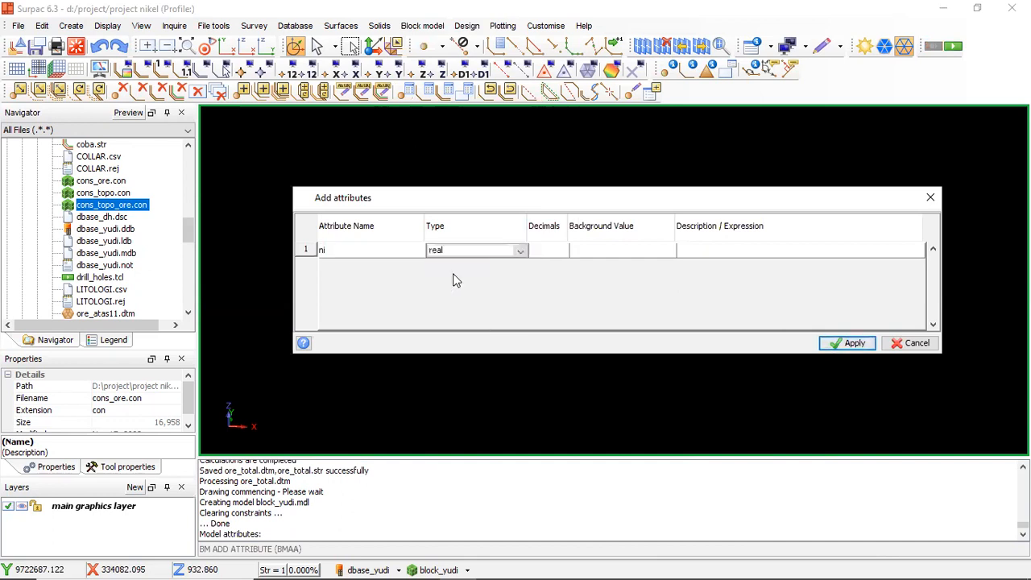
{"action": "left_click", "coordinate": [556, 250]}
{"action": "type", "text": "2"}
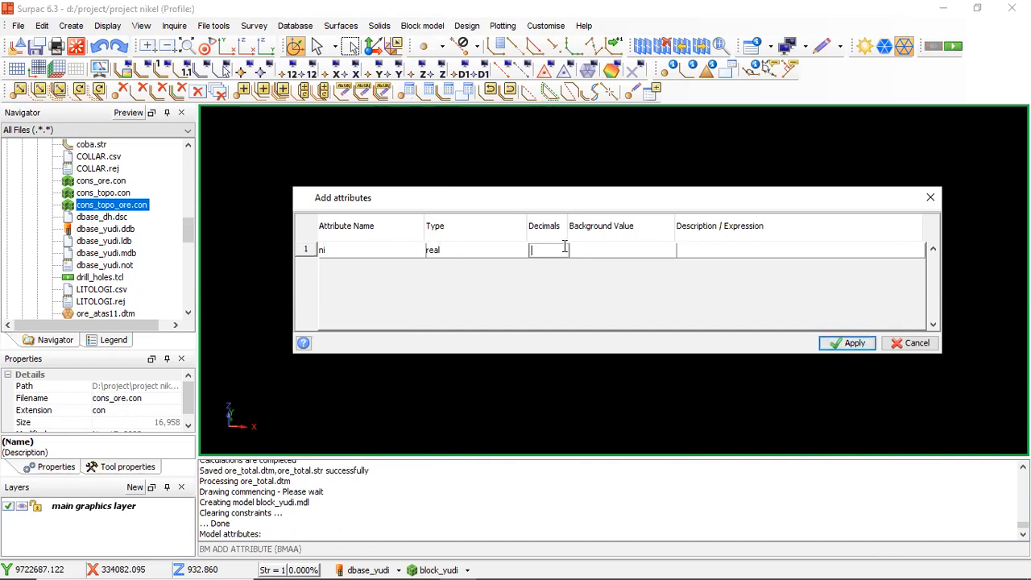
Add a second attribute row for fe as real with 2 decimals and apply the new attributes to the model
{"action": "right_click", "coordinate": [309, 254]}
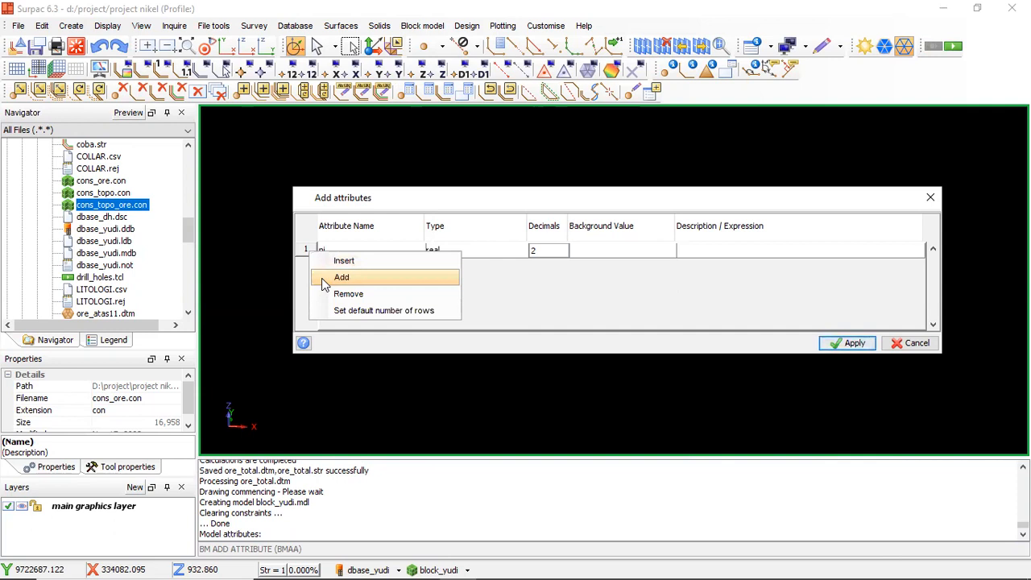
{"action": "left_click", "coordinate": [322, 278]}
{"action": "left_click", "coordinate": [332, 266]}
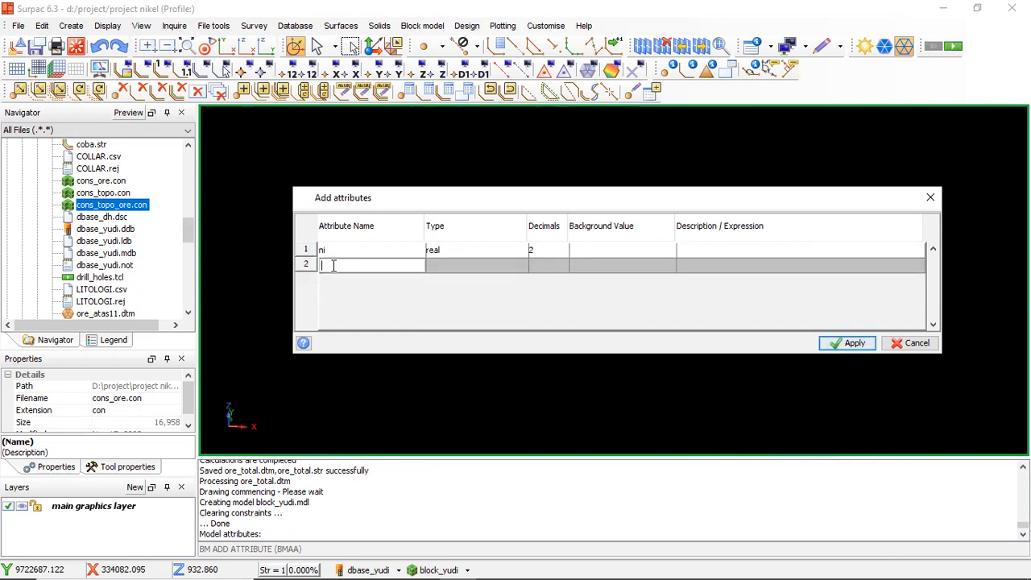
{"action": "type", "text": "fe"}
{"action": "left_click", "coordinate": [483, 265]}
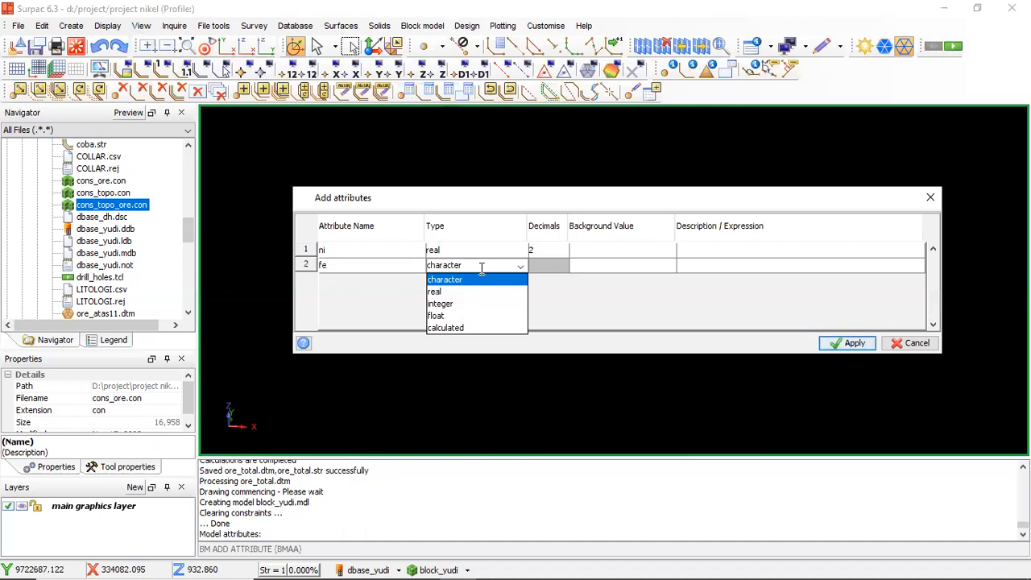
{"action": "left_click", "coordinate": [468, 291]}
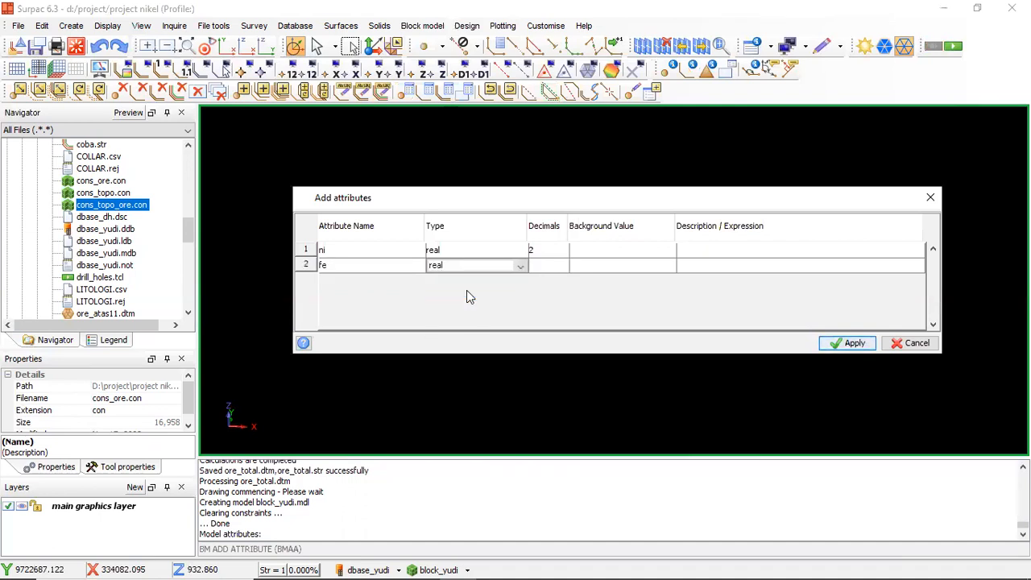
{"action": "left_click", "coordinate": [553, 265]}
{"action": "type", "text": "2"}
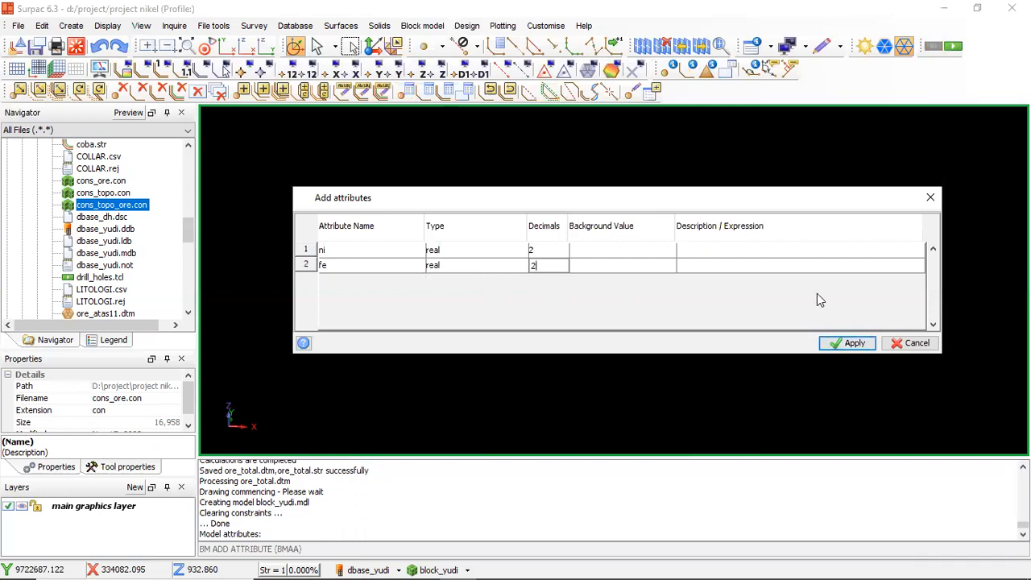
{"action": "left_click", "coordinate": [838, 344]}
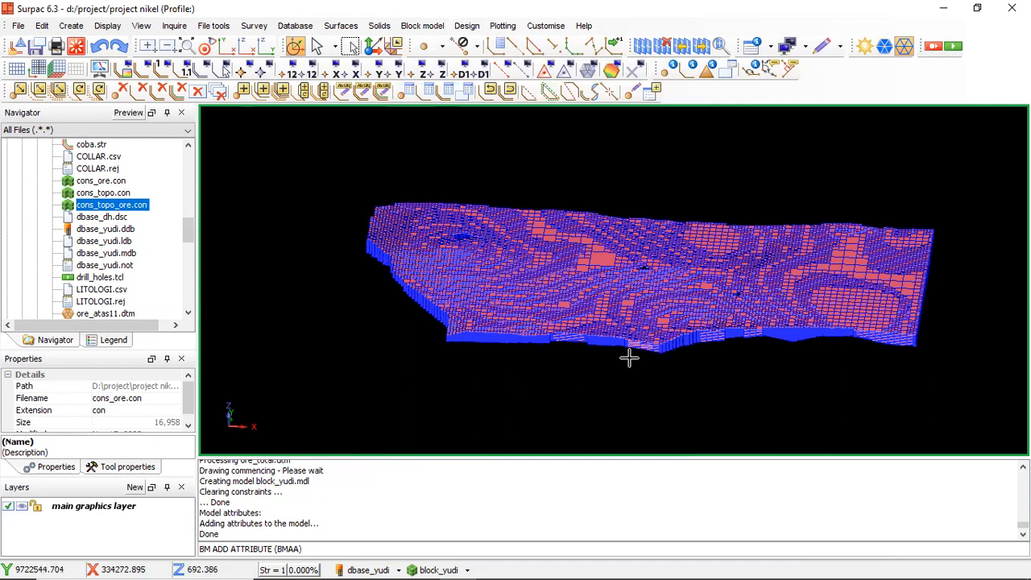
View the attribute values of a single block at the model's protruding front corner, and close the report
{"action": "scroll", "coordinate": [649, 349], "scroll_direction": "up", "scroll_amount": 1}
{"action": "scroll", "coordinate": [648, 349], "scroll_direction": "up", "scroll_amount": 2}
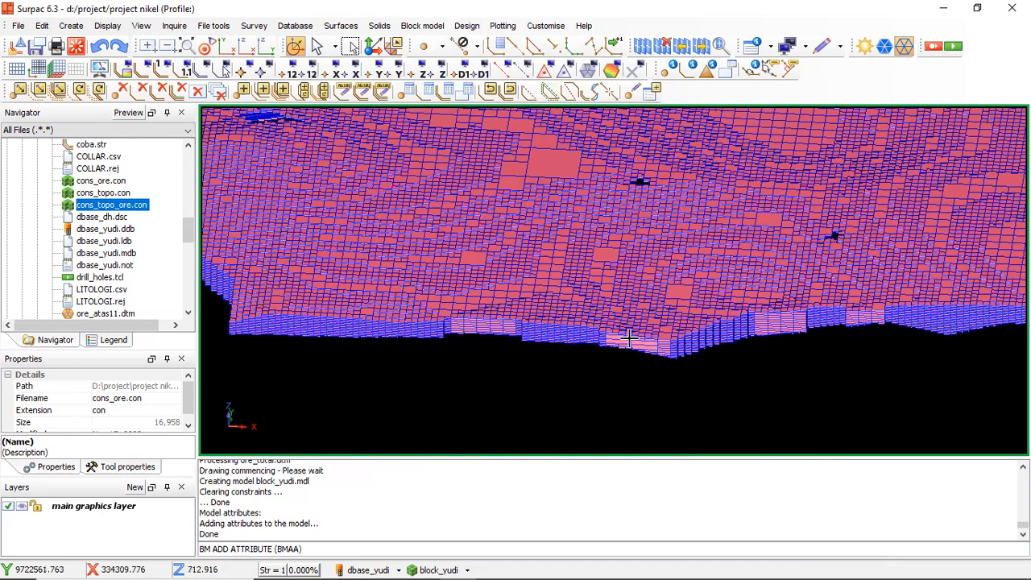
{"action": "scroll", "coordinate": [630, 338], "scroll_direction": "up", "scroll_amount": 2}
{"action": "left_click", "coordinate": [408, 26]}
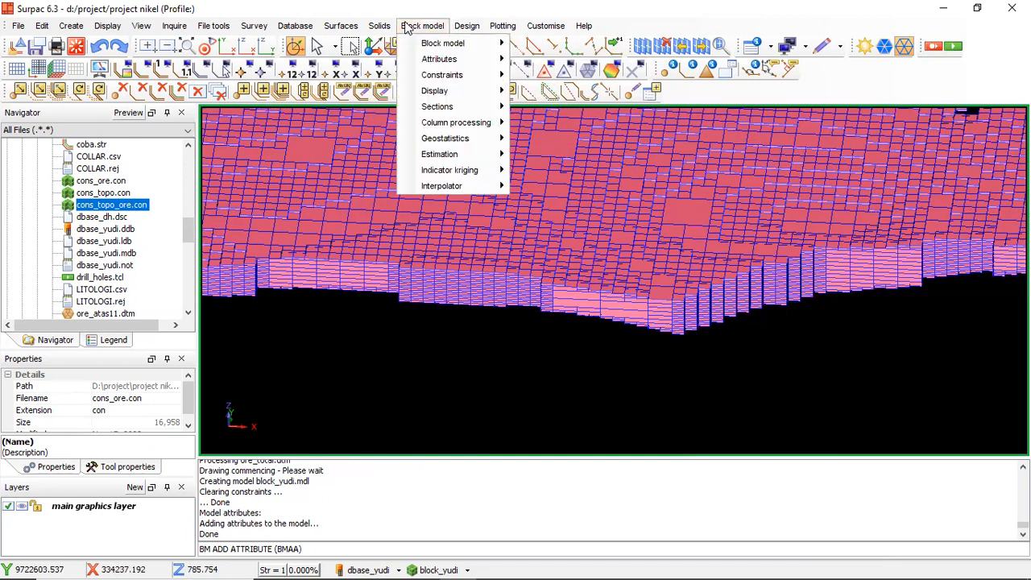
{"action": "mouse_move", "coordinate": [481, 59]}
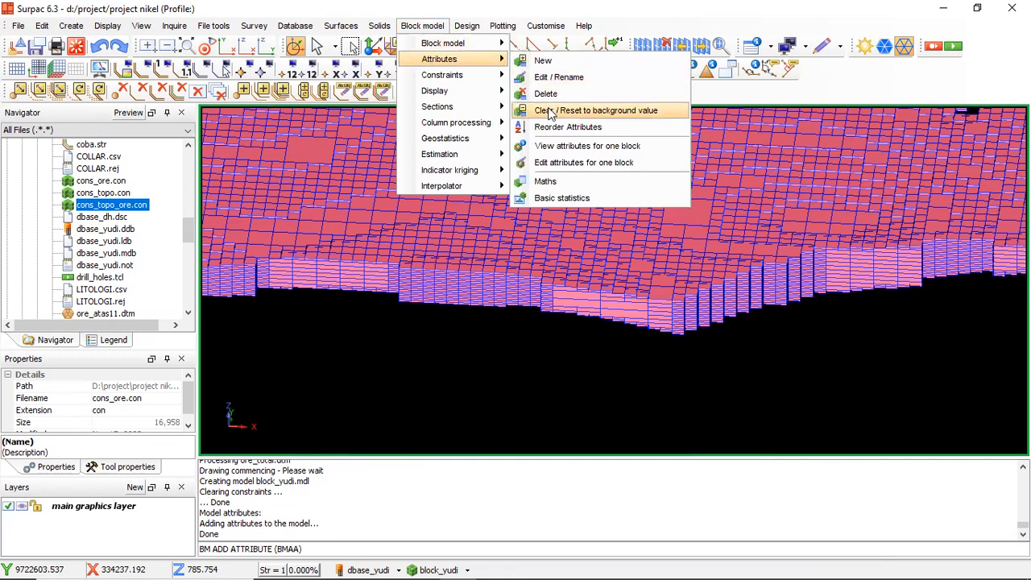
{"action": "left_click", "coordinate": [550, 146]}
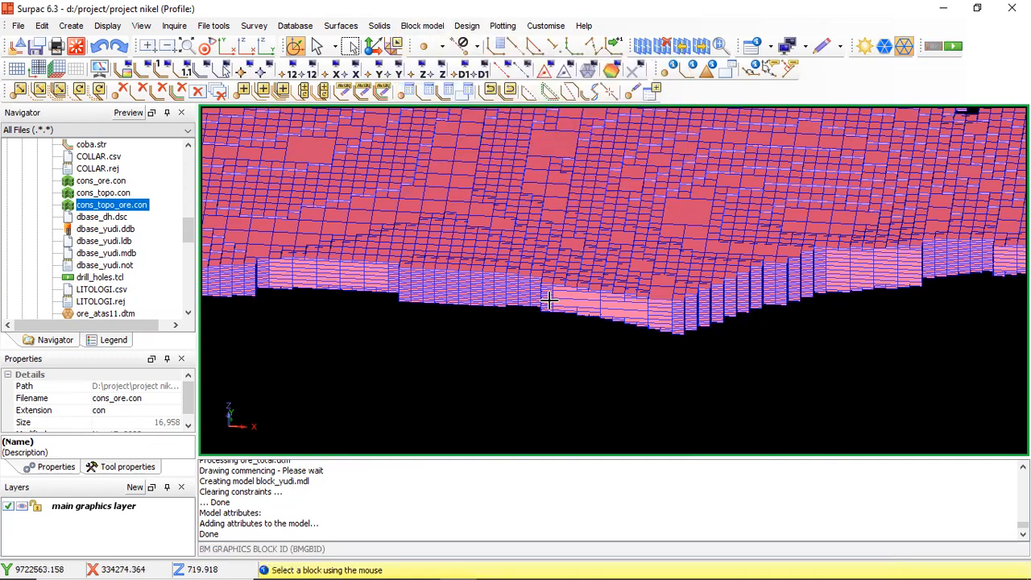
{"action": "left_click", "coordinate": [681, 297]}
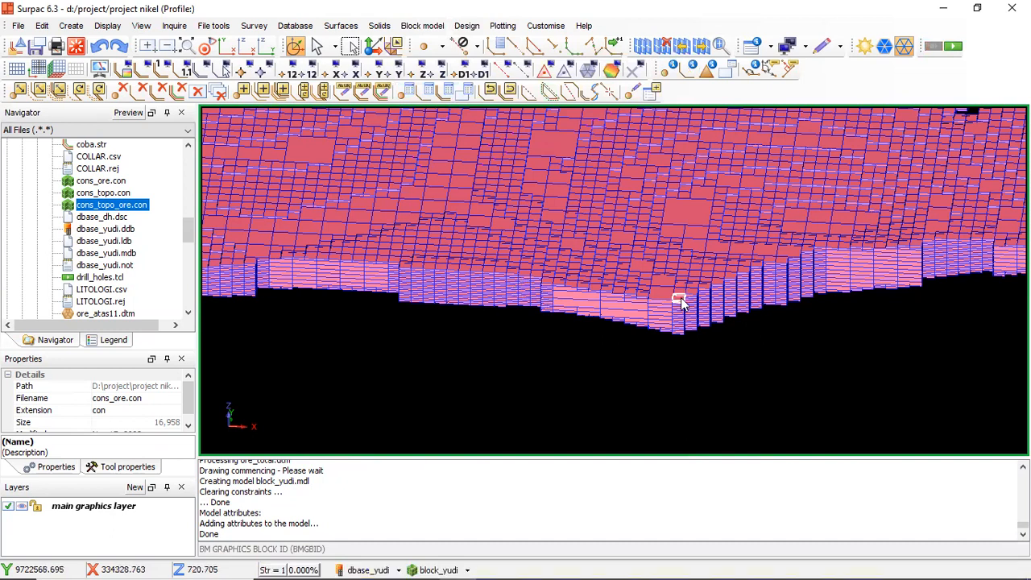
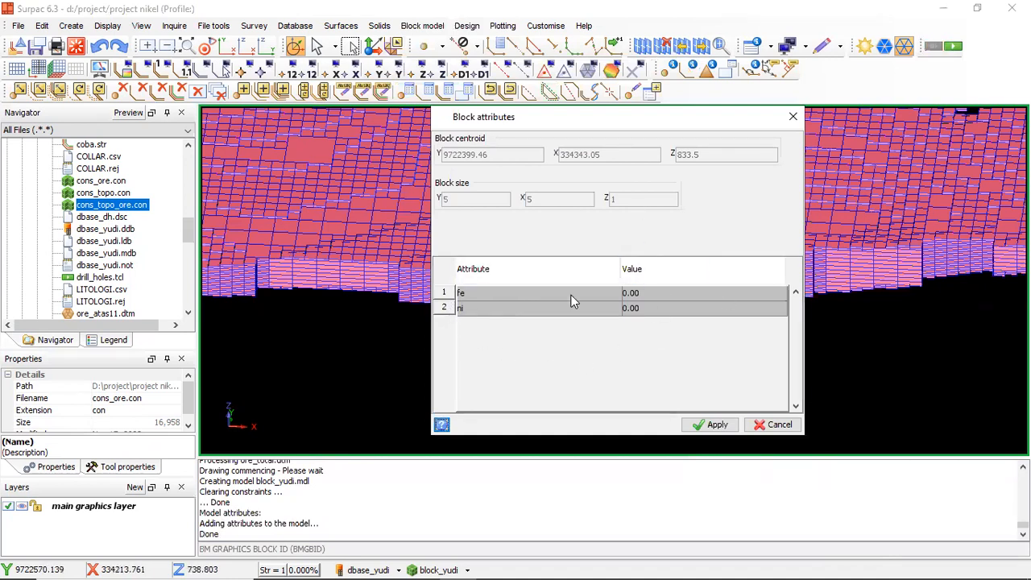
{"action": "left_click", "coordinate": [771, 428]}
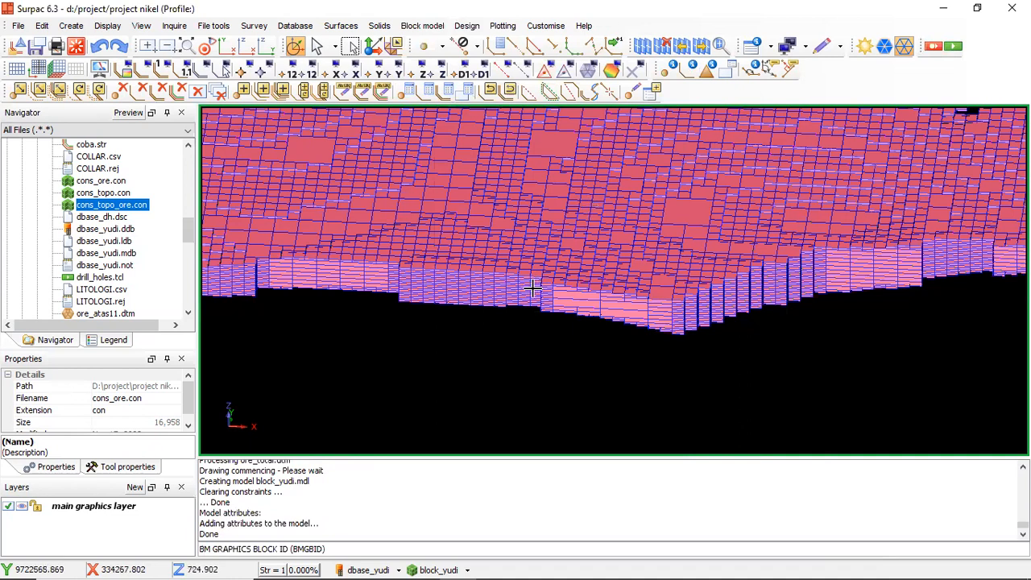
Try to save the current work with the general file save command
{"action": "scroll", "coordinate": [376, 282], "scroll_direction": "up", "scroll_amount": 1}
{"action": "scroll", "coordinate": [376, 282], "scroll_direction": "down", "scroll_amount": 2}
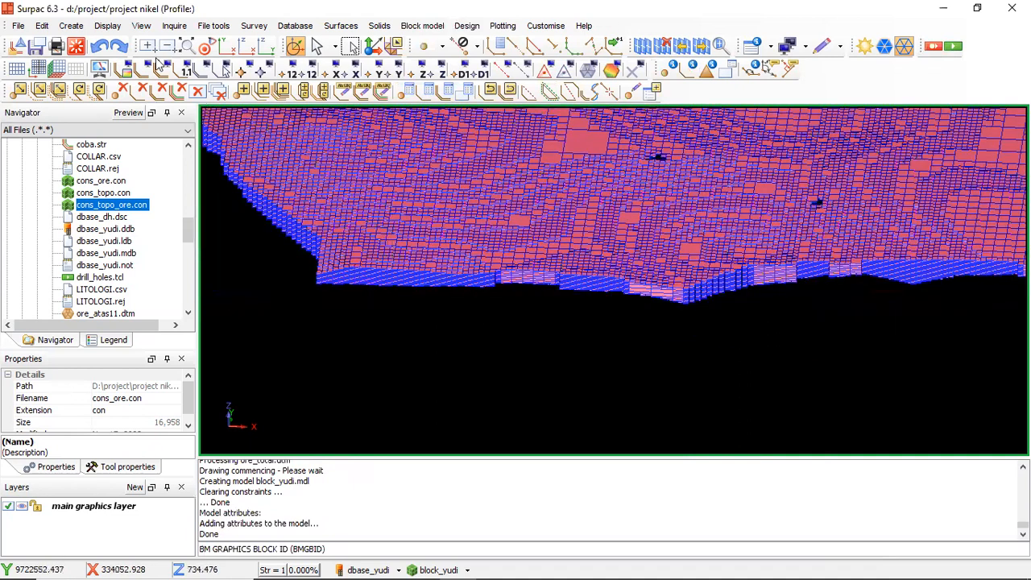
{"action": "left_click", "coordinate": [36, 47]}
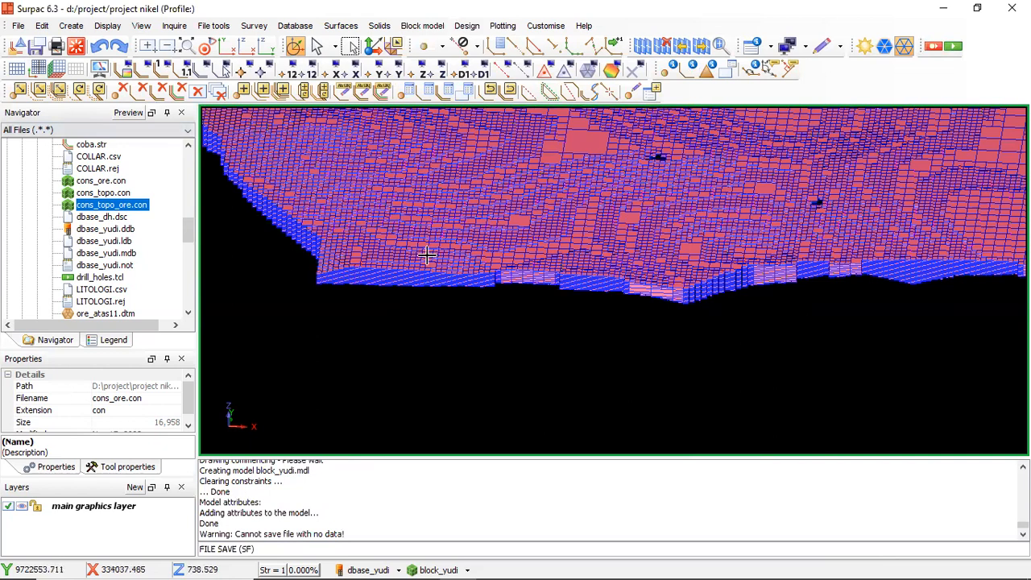
{"action": "scroll", "coordinate": [512, 221], "scroll_direction": "up", "scroll_amount": 1}
{"action": "scroll", "coordinate": [511, 221], "scroll_direction": "down", "scroll_amount": 1}
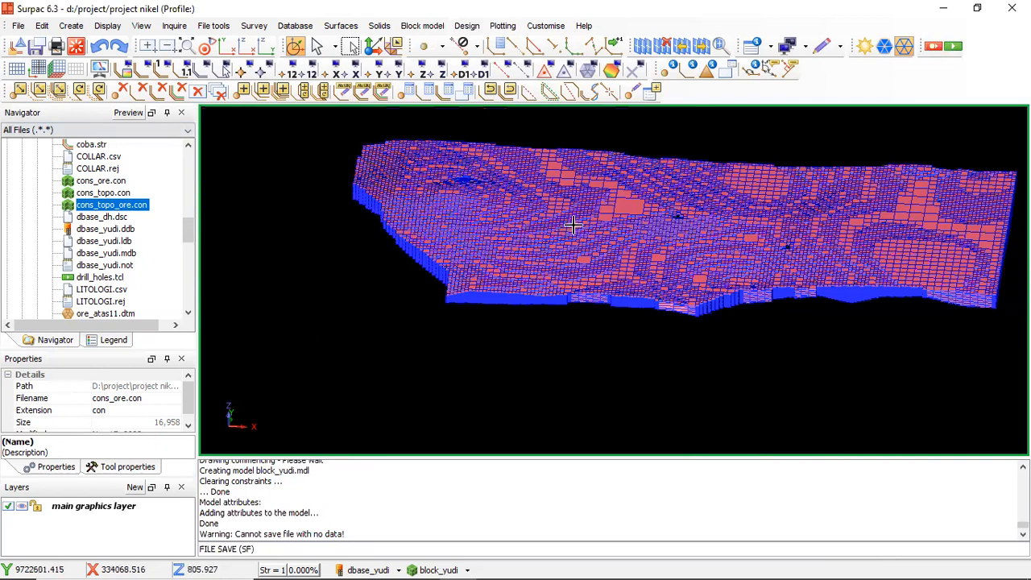
{"action": "scroll", "coordinate": [570, 227], "scroll_direction": "down", "scroll_amount": 1}
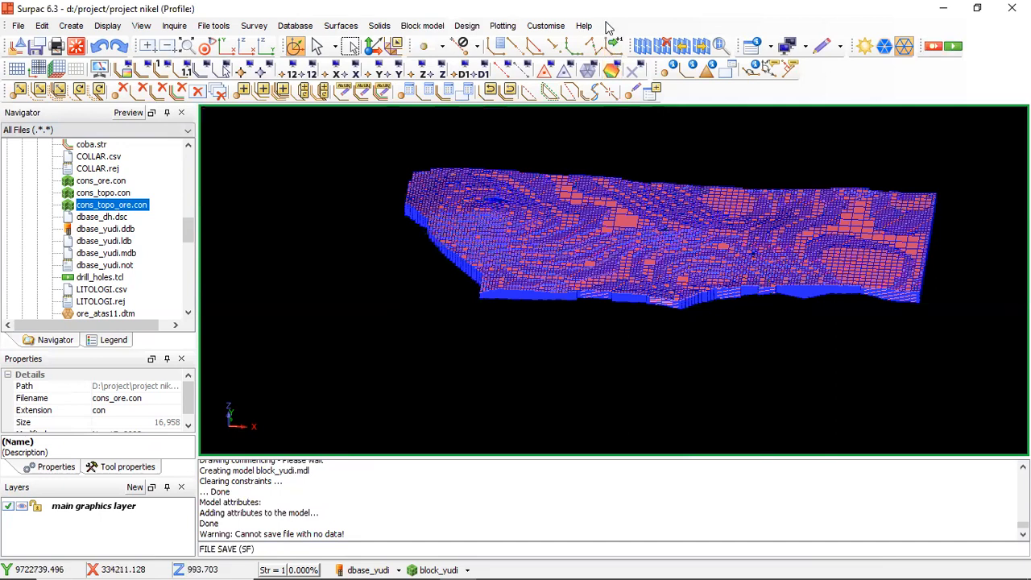